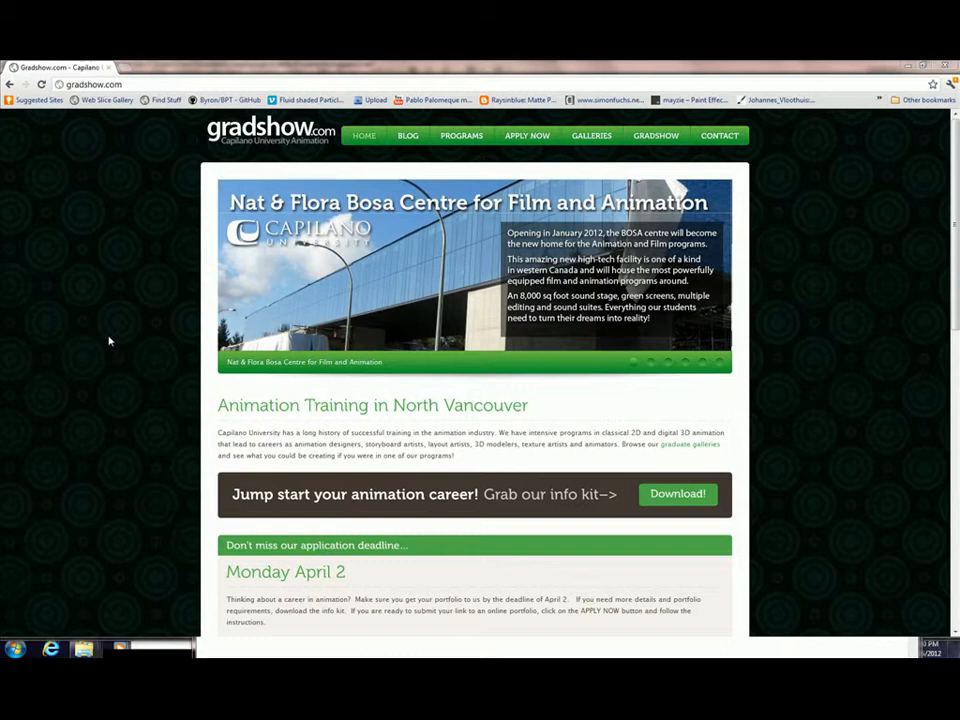
Leave the browser page and review the Notepad list covering lighting, materials, linear workflow and the skin shader.
{"action": "left_click", "coordinate": [907, 68]}
{"action": "left_click_drag", "start_coordinate": [593, 245], "coordinate": [548, 130]}
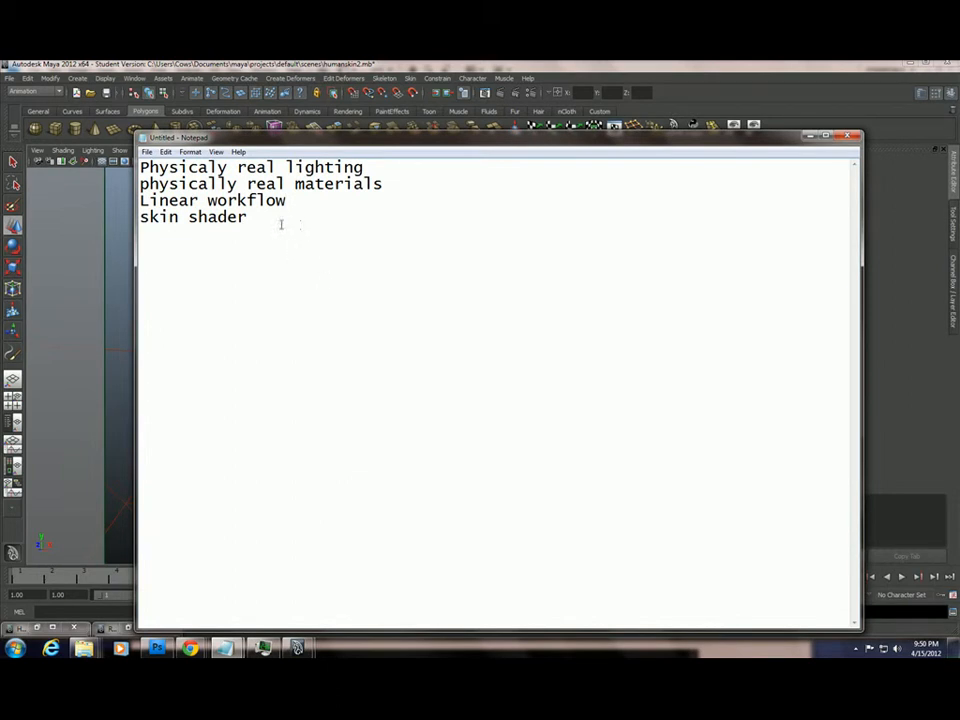
{"action": "left_click_drag", "start_coordinate": [259, 279], "coordinate": [150, 281]}
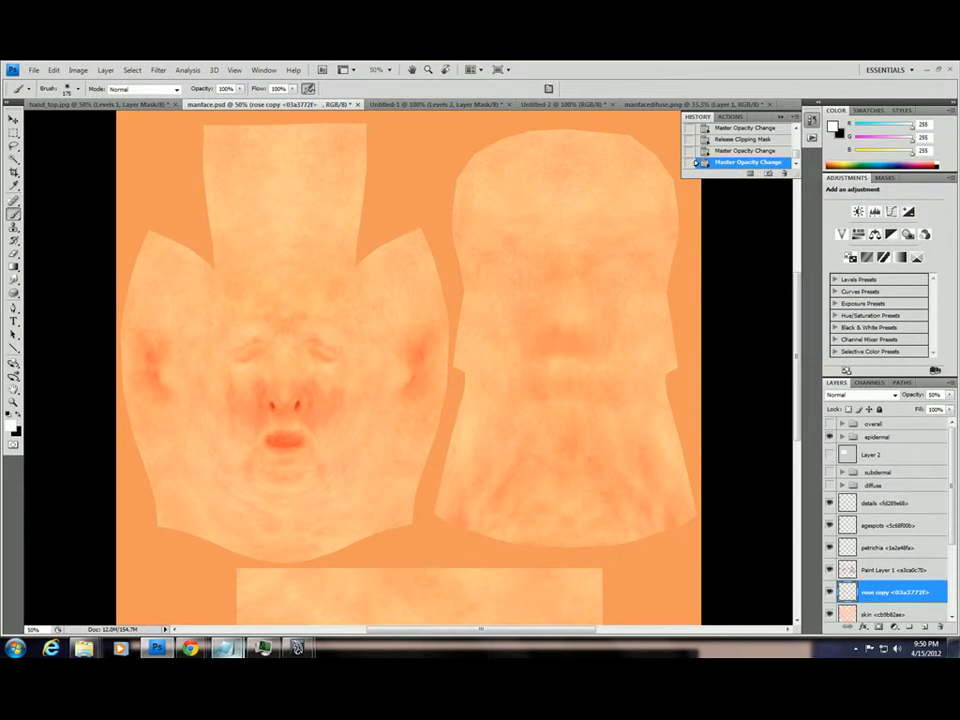
{"action": "mouse_move", "coordinate": [226, 648]}
{"action": "left_click", "coordinate": [268, 606]}
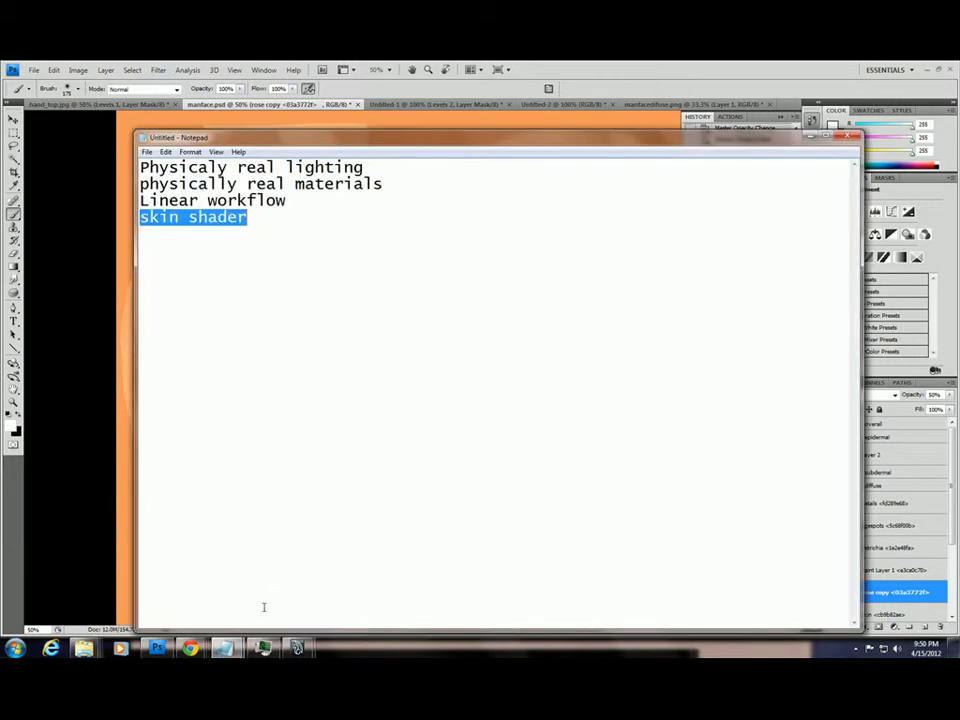
{"action": "left_click", "coordinate": [262, 222]}
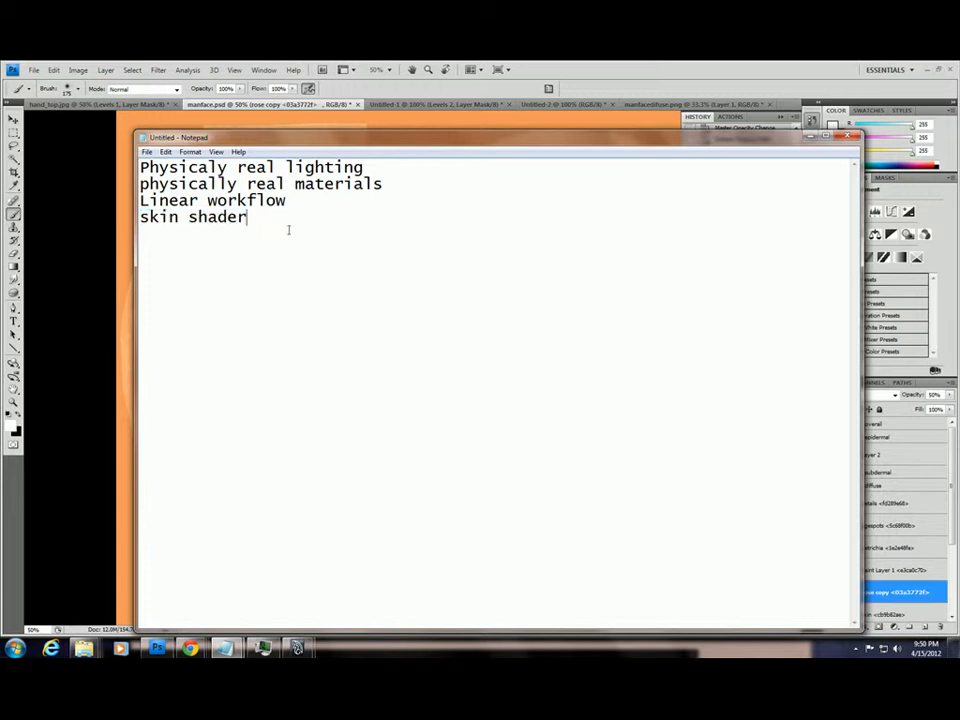
{"action": "left_click", "coordinate": [298, 200]}
{"action": "left_click", "coordinate": [390, 167]}
View the eyesClosed.jpg face reference in Chrome, minimize it and return to the Notepad list.
{"action": "mouse_move", "coordinate": [190, 647]}
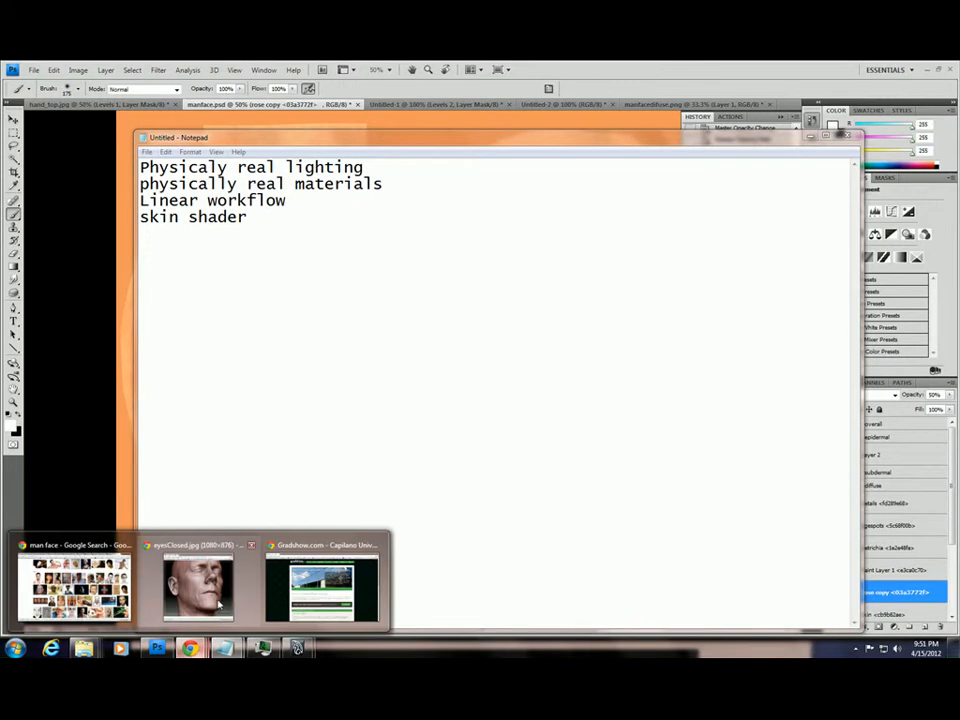
{"action": "left_click", "coordinate": [215, 600]}
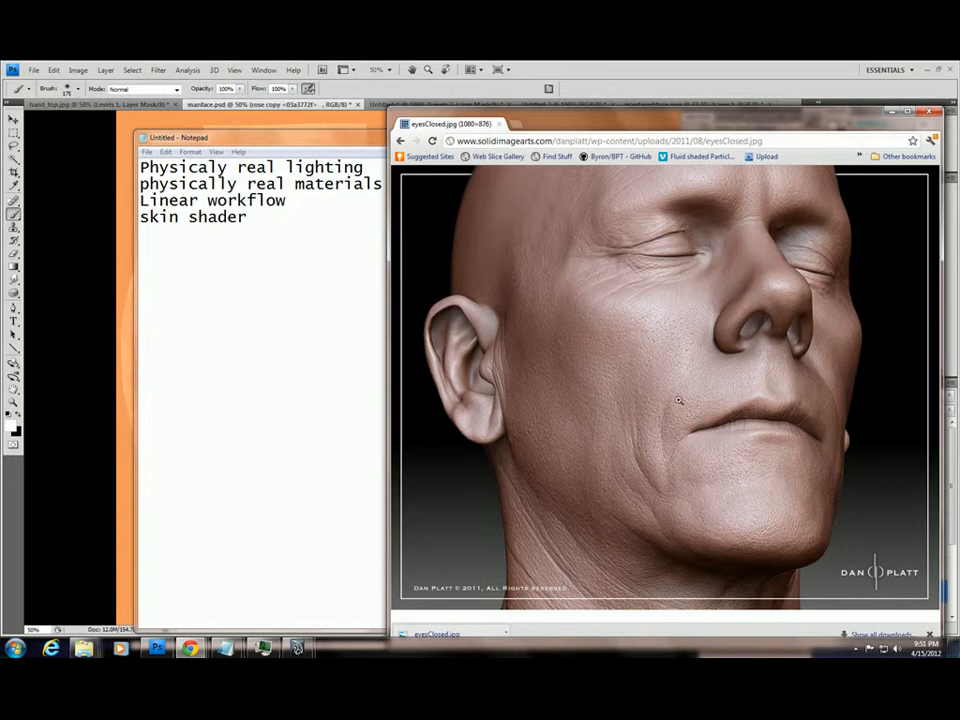
{"action": "left_click", "coordinate": [367, 142]}
{"action": "left_click_drag", "start_coordinate": [391, 142], "coordinate": [392, 218]}
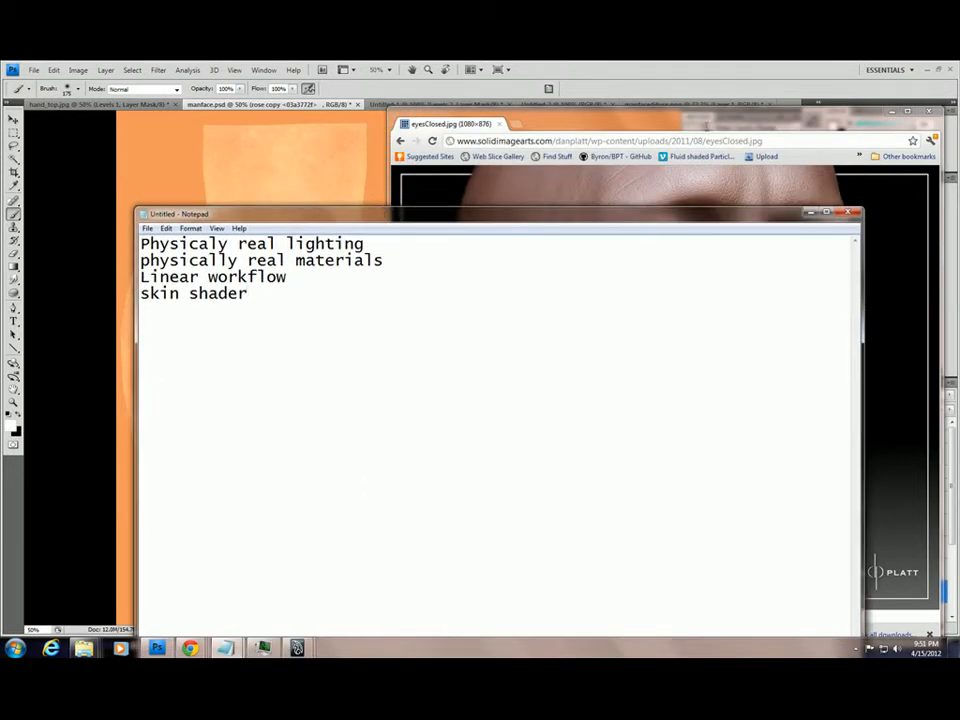
{"action": "left_click", "coordinate": [885, 113]}
{"action": "left_click", "coordinate": [890, 112]}
{"action": "left_click_drag", "start_coordinate": [568, 212], "coordinate": [517, 264]}
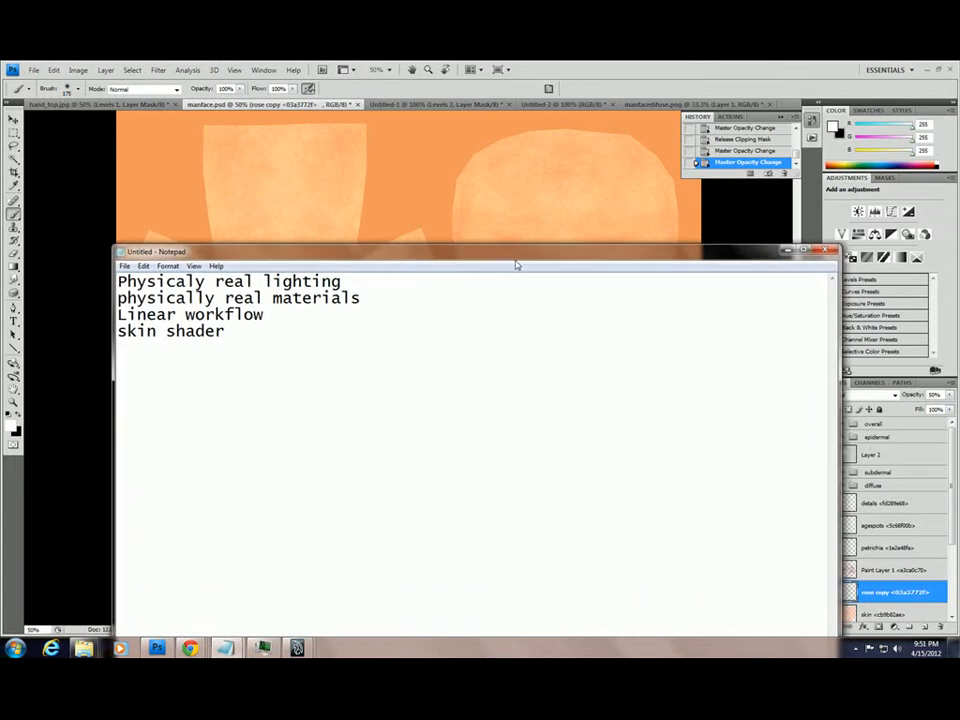
{"action": "left_click", "coordinate": [356, 281]}
{"action": "left_click", "coordinate": [307, 318]}
Switch to Maya, examine the existing head render in the Render View and minimize that window.
{"action": "mouse_move", "coordinate": [297, 648]}
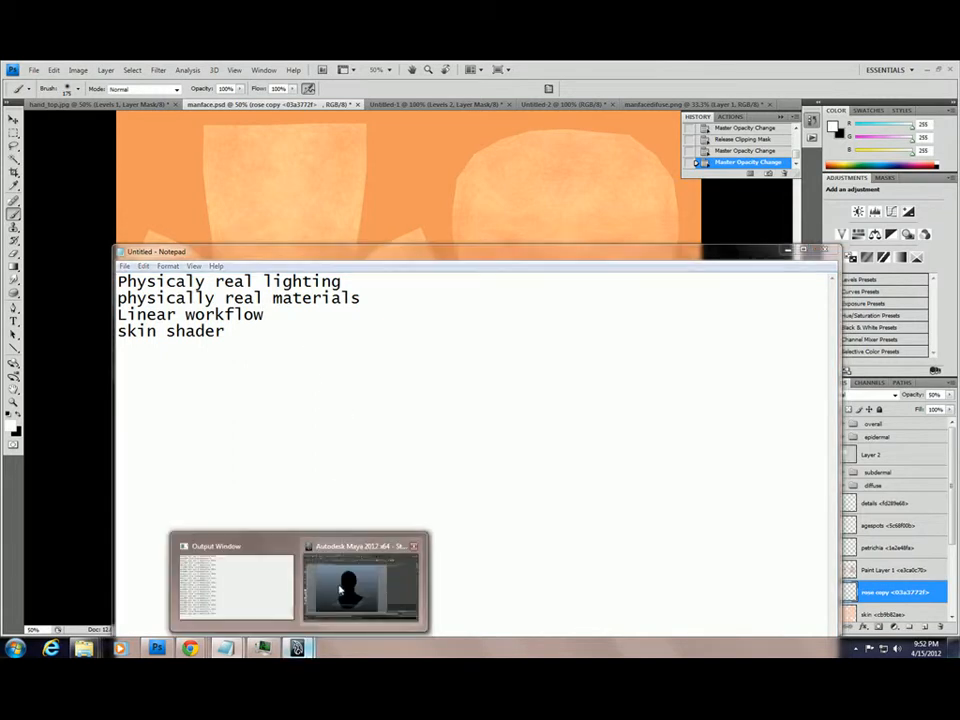
{"action": "left_click", "coordinate": [338, 596]}
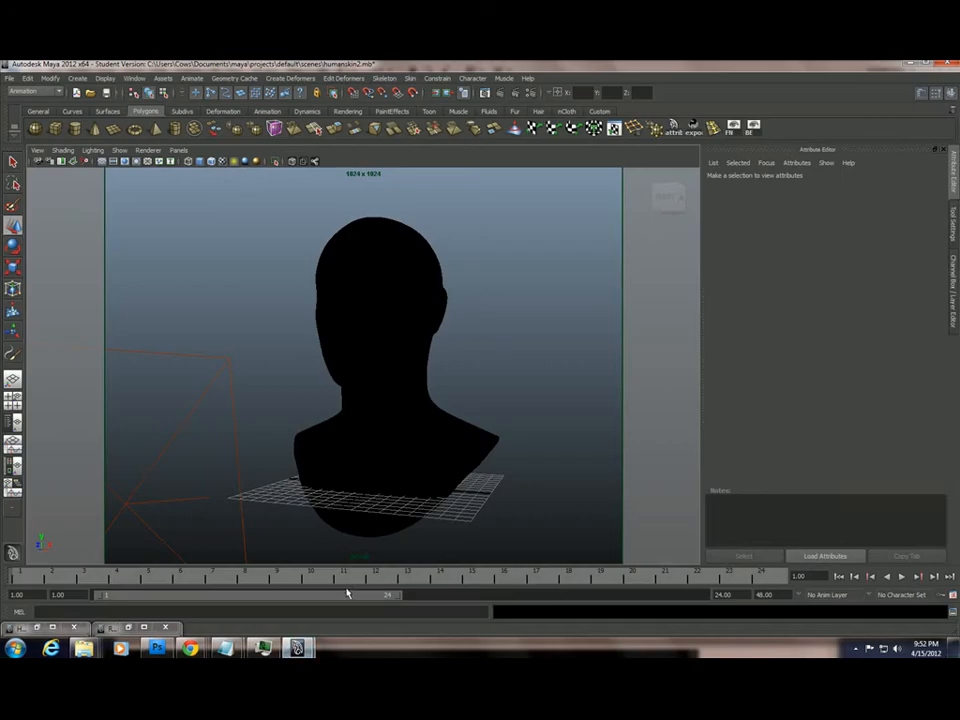
{"action": "left_click", "coordinate": [485, 92]}
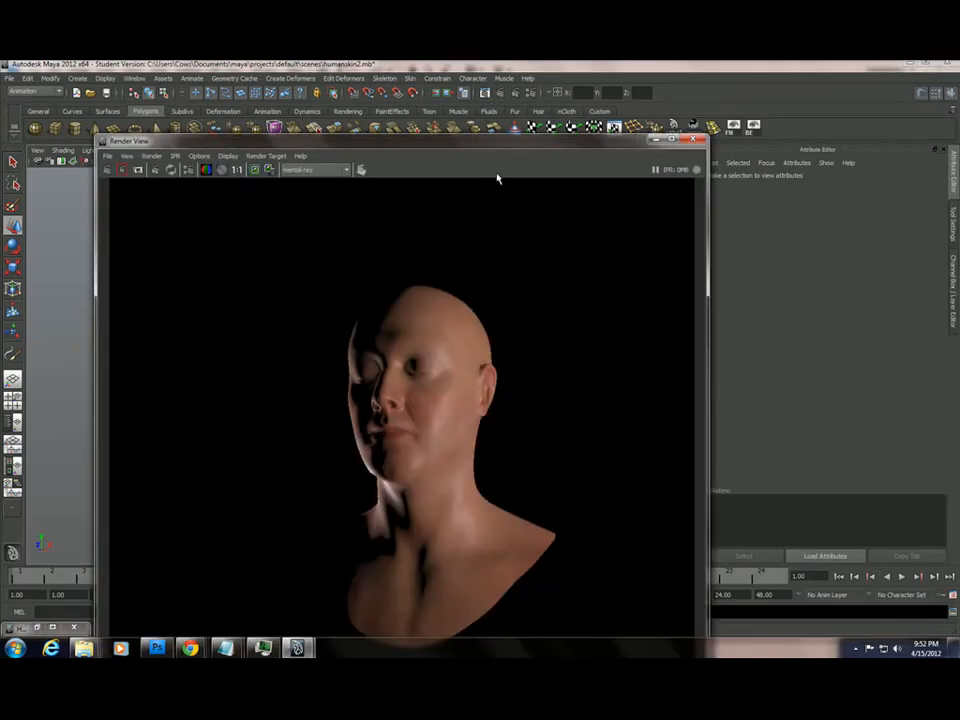
{"action": "left_click_drag", "start_coordinate": [509, 142], "coordinate": [504, 88]}
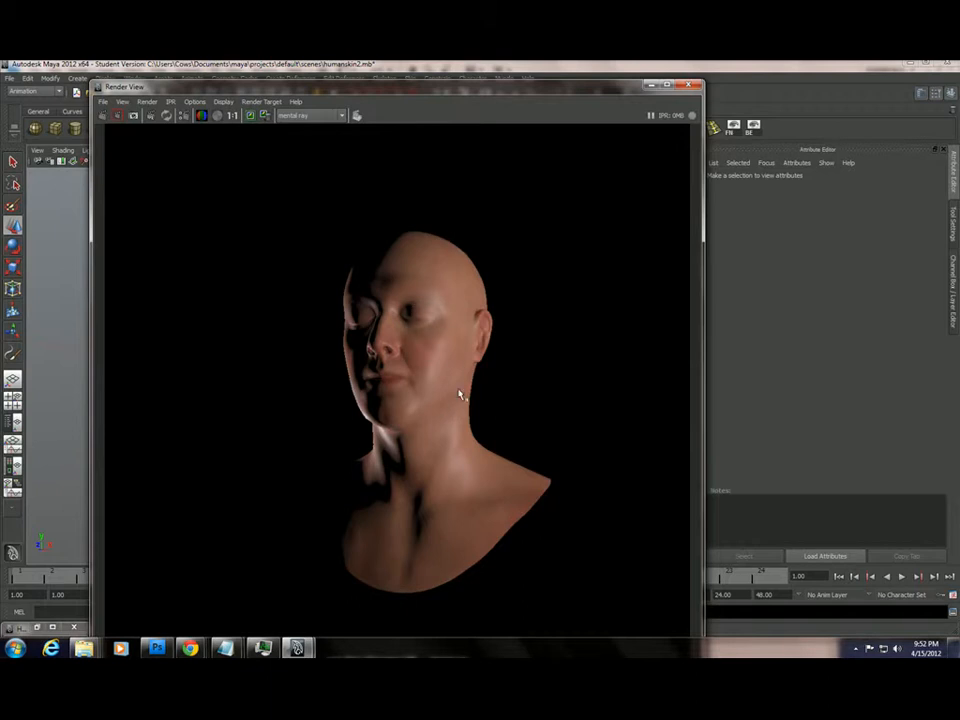
{"action": "left_click", "coordinate": [651, 85]}
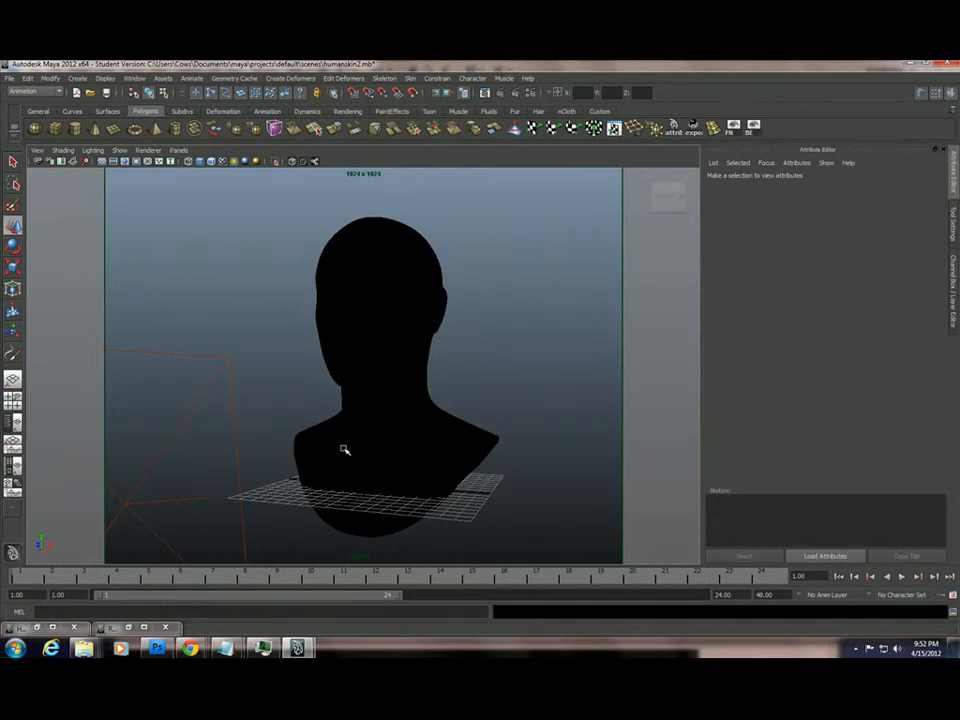
Inspect the area light's attributes and the head mesh's attributes, leaving nothing selected.
{"action": "left_click_drag", "start_coordinate": [219, 346], "coordinate": [246, 379]}
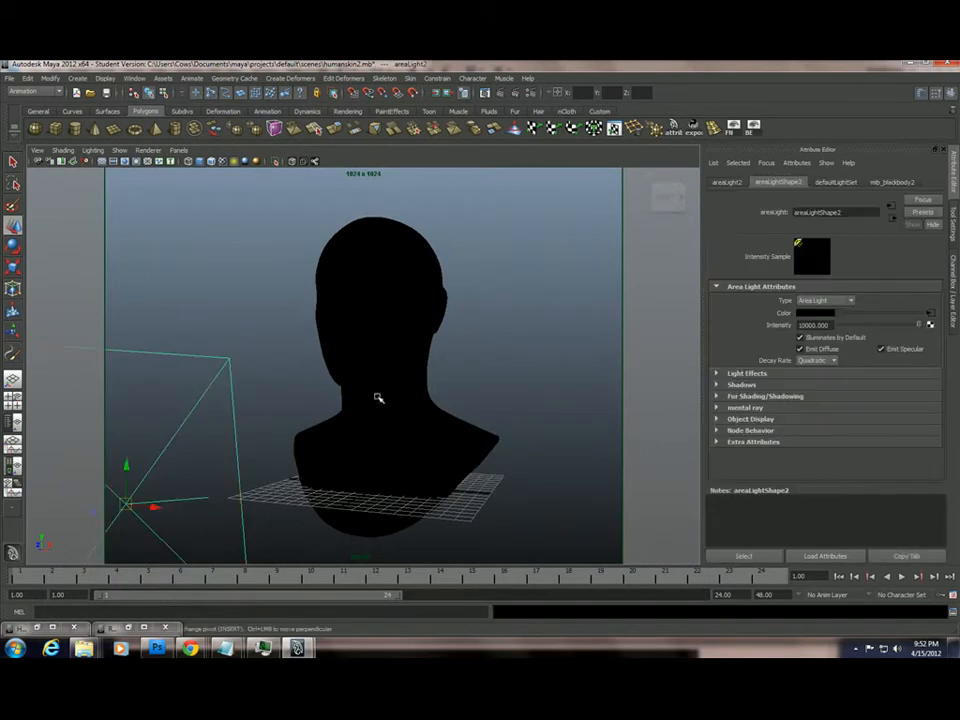
{"action": "left_click", "coordinate": [508, 309]}
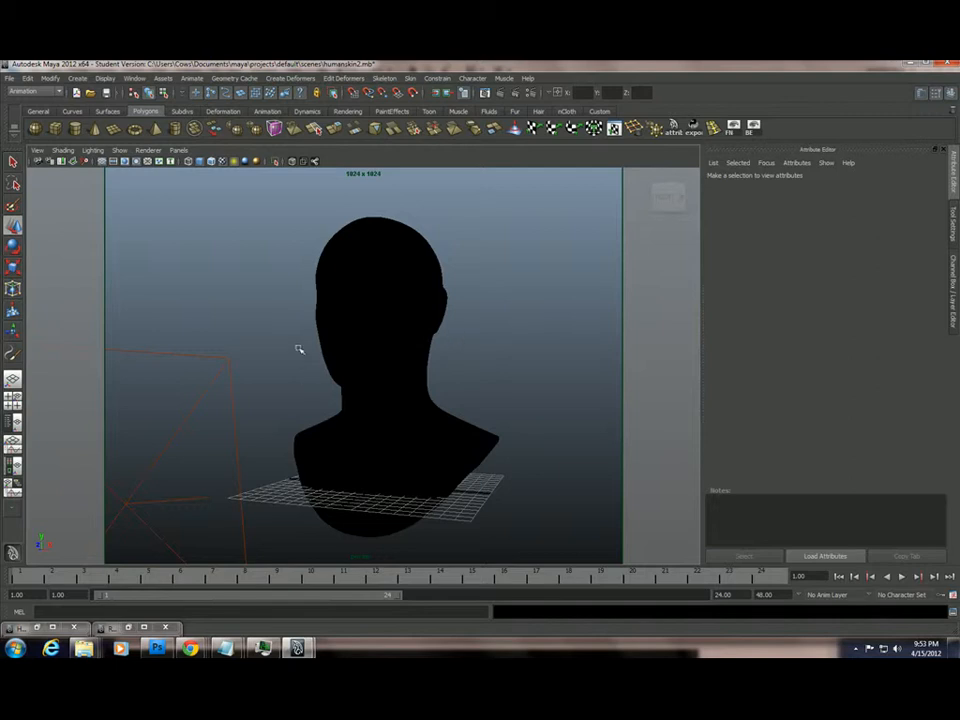
{"action": "left_click", "coordinate": [223, 347]}
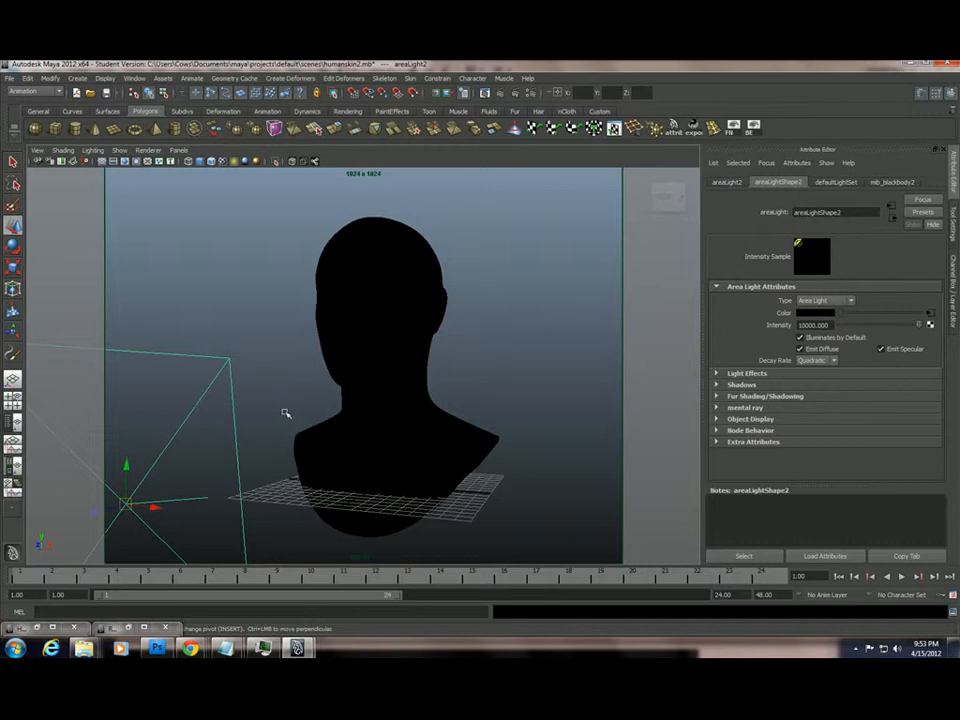
{"action": "left_click", "coordinate": [374, 364]}
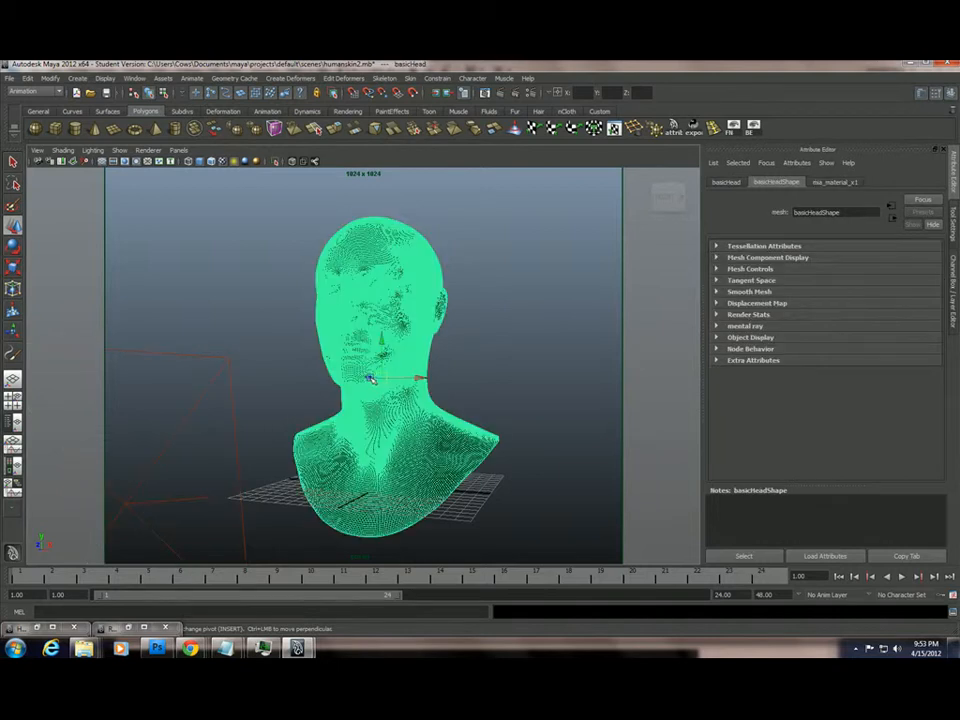
{"action": "left_click", "coordinate": [476, 348]}
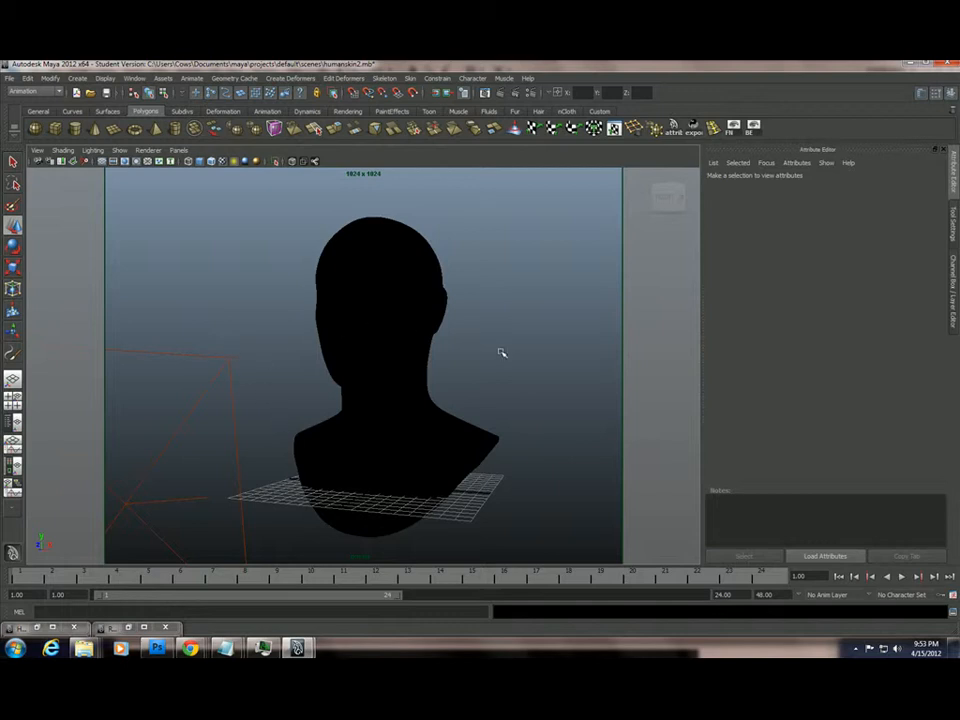
Assign a new mental ray misss_fast_skin_maya material to the head mesh and create a new lightmap for it.
{"action": "left_click", "coordinate": [407, 349]}
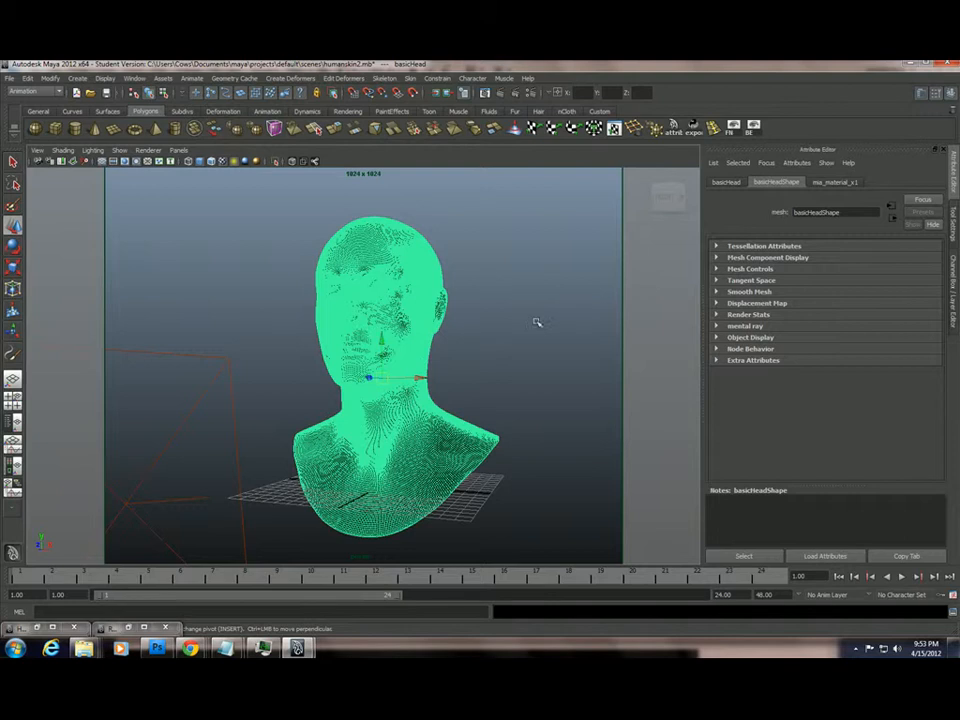
{"action": "right_click_drag", "start_coordinate": [407, 320], "coordinate": [425, 487]}
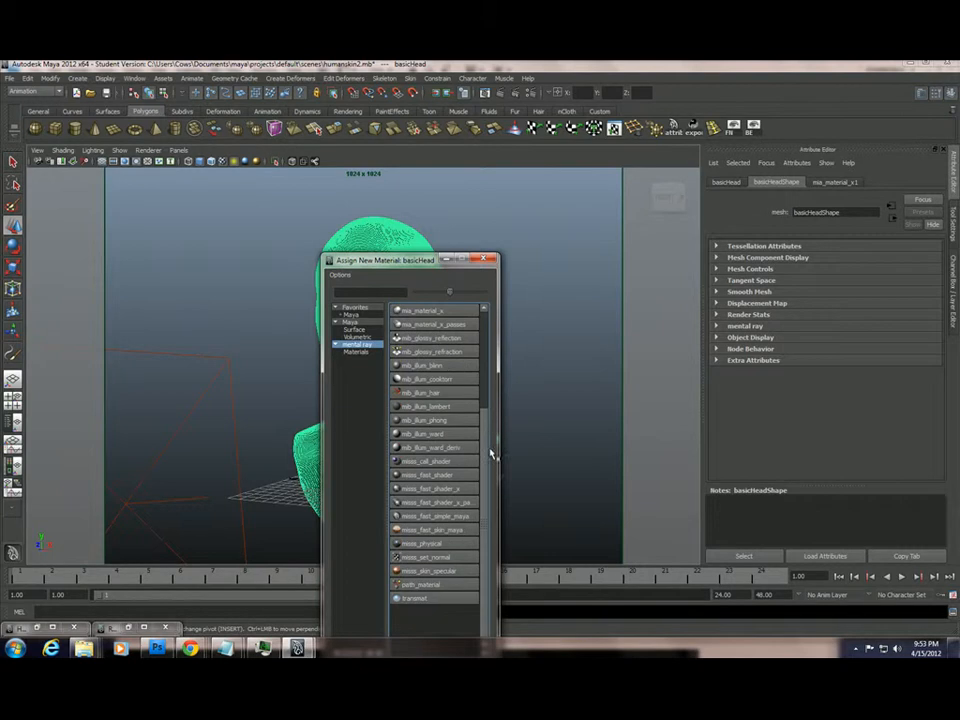
{"action": "left_click", "coordinate": [461, 530]}
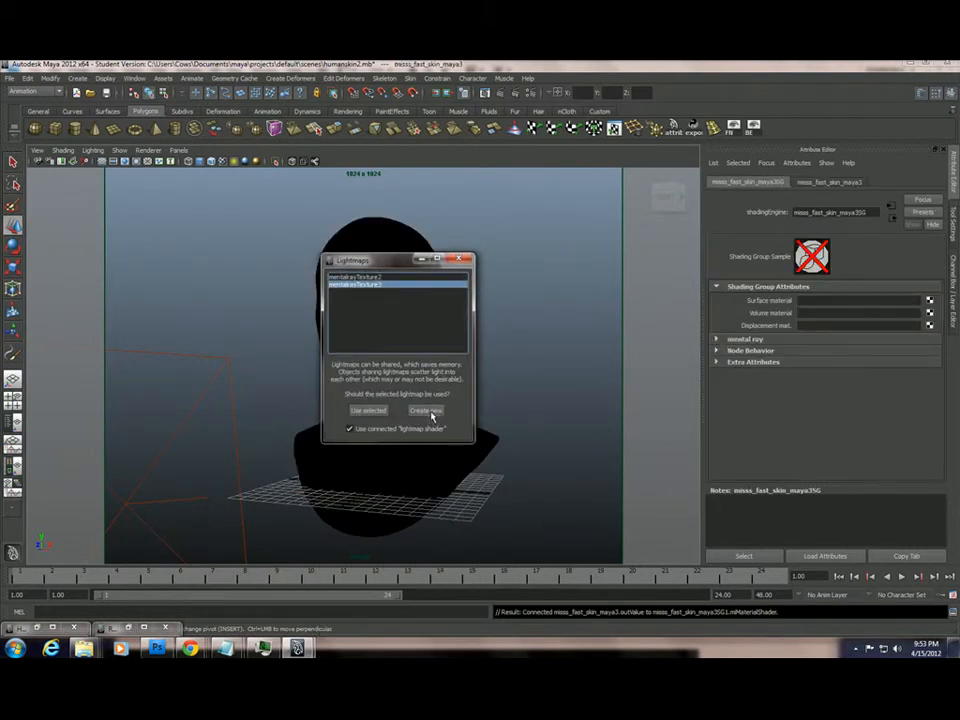
{"action": "left_click", "coordinate": [430, 413]}
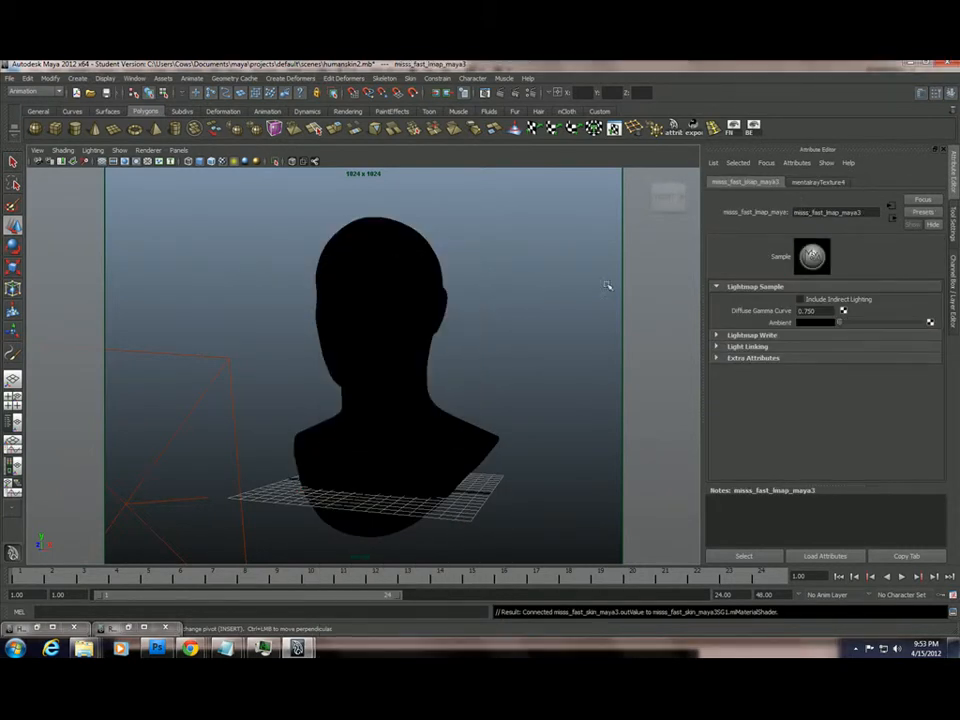
Examine the diffuse, subsurface scattering, bump and lightmap settings of the head's skin shader.
{"action": "left_click", "coordinate": [455, 325]}
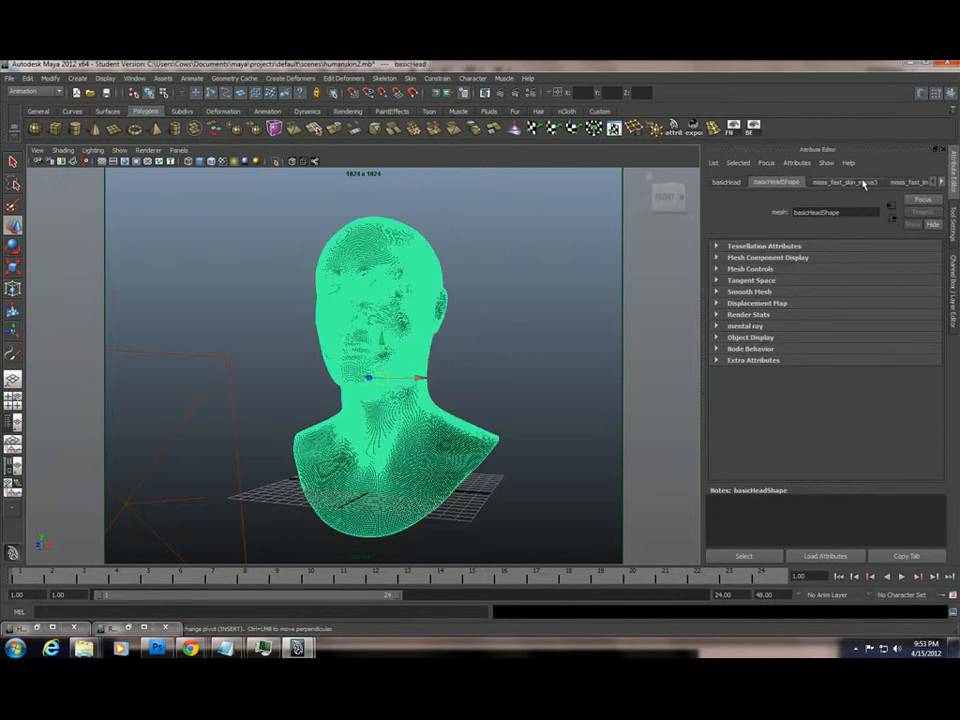
{"action": "left_click", "coordinate": [864, 183]}
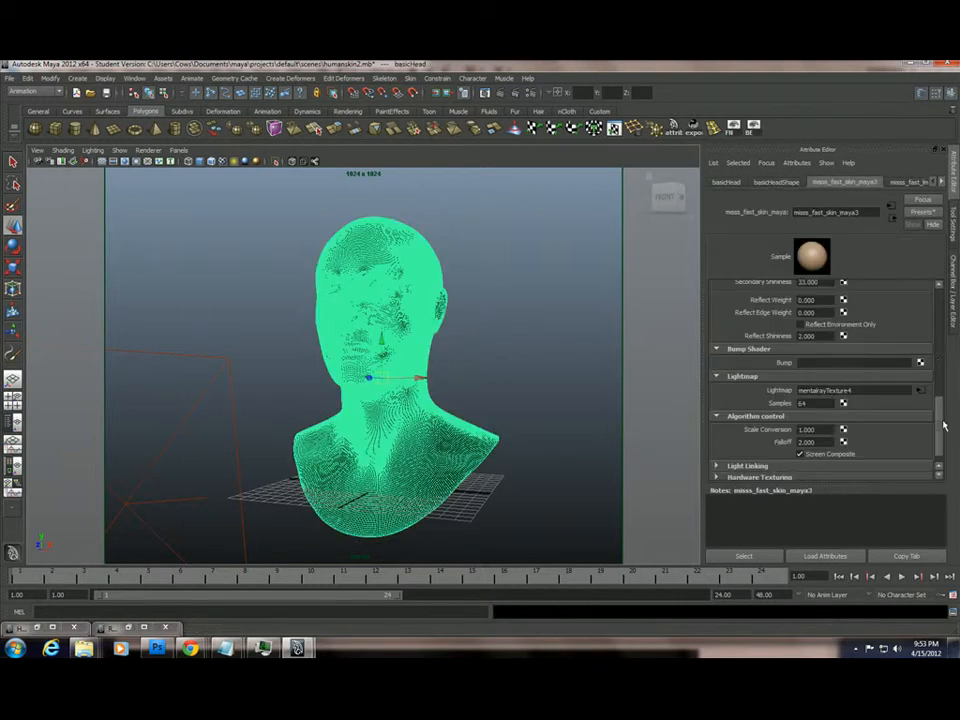
{"action": "left_click_drag", "start_coordinate": [940, 437], "coordinate": [949, 327]}
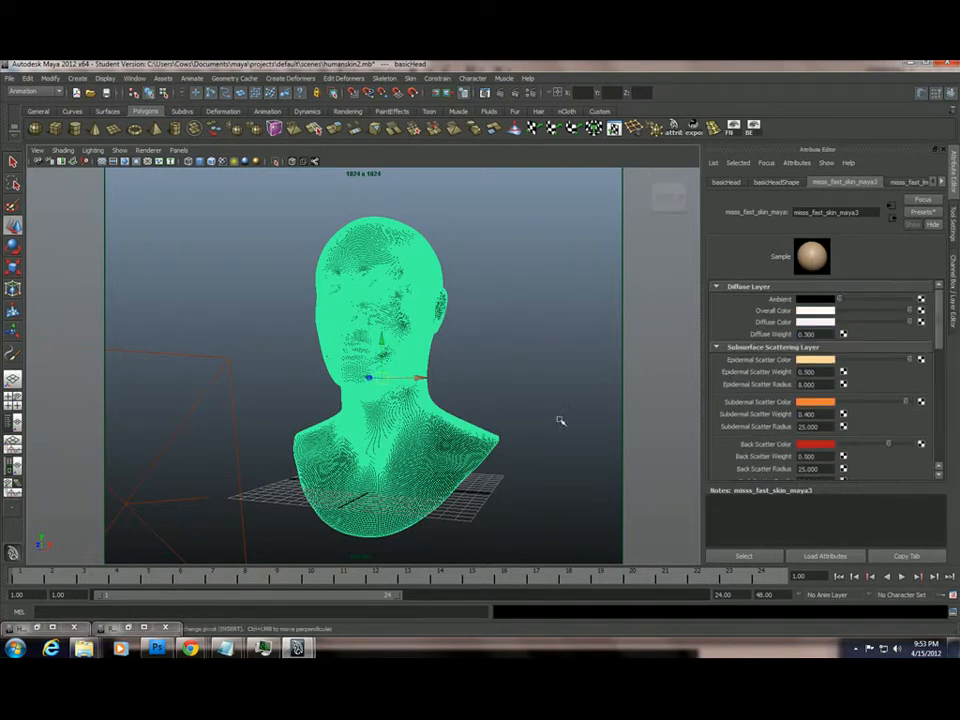
{"action": "left_click", "coordinate": [512, 370]}
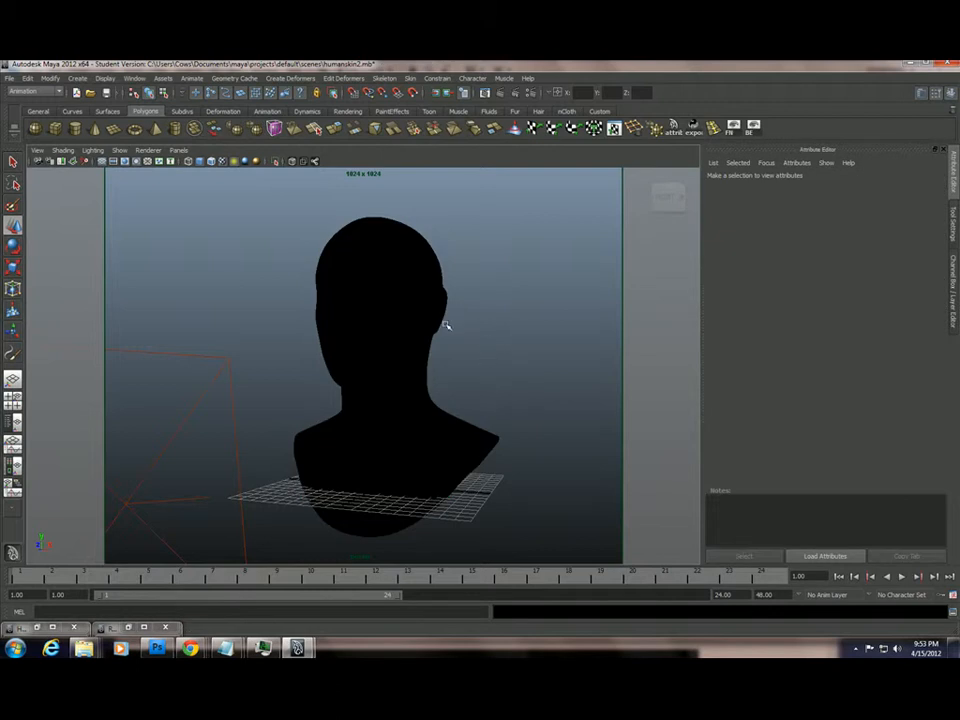
Render the head with the default skin shader settings and close the Render View.
{"action": "left_click", "coordinate": [454, 433]}
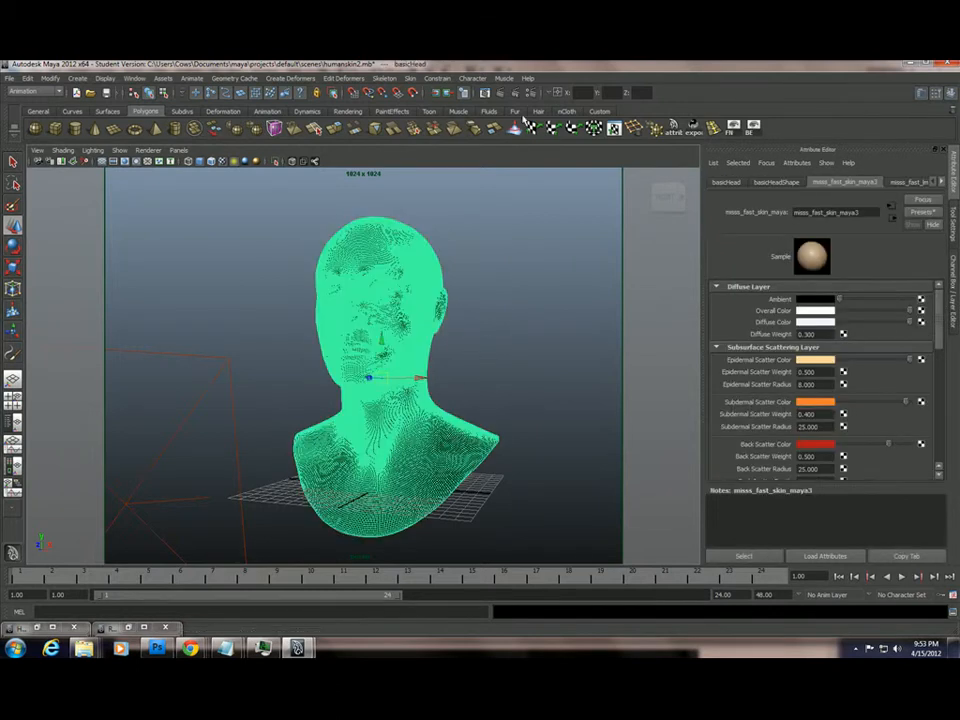
{"action": "left_click", "coordinate": [501, 93]}
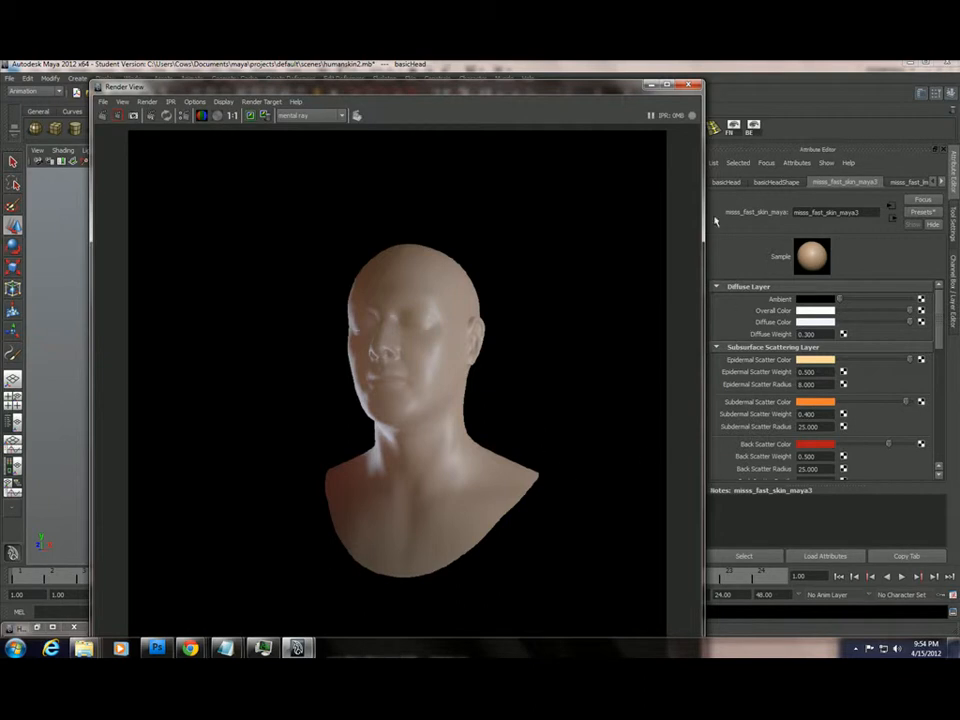
{"action": "left_click", "coordinate": [688, 85]}
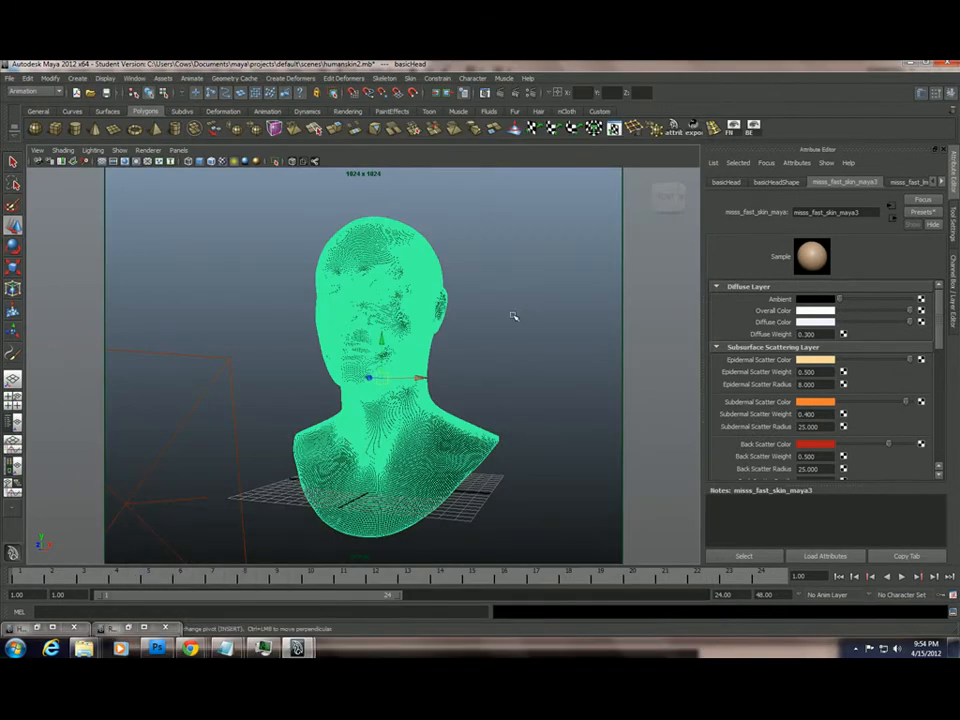
Check the linear working units in the general preferences settings and save the preferences.
{"action": "left_click", "coordinate": [499, 347]}
{"action": "left_click", "coordinate": [457, 433]}
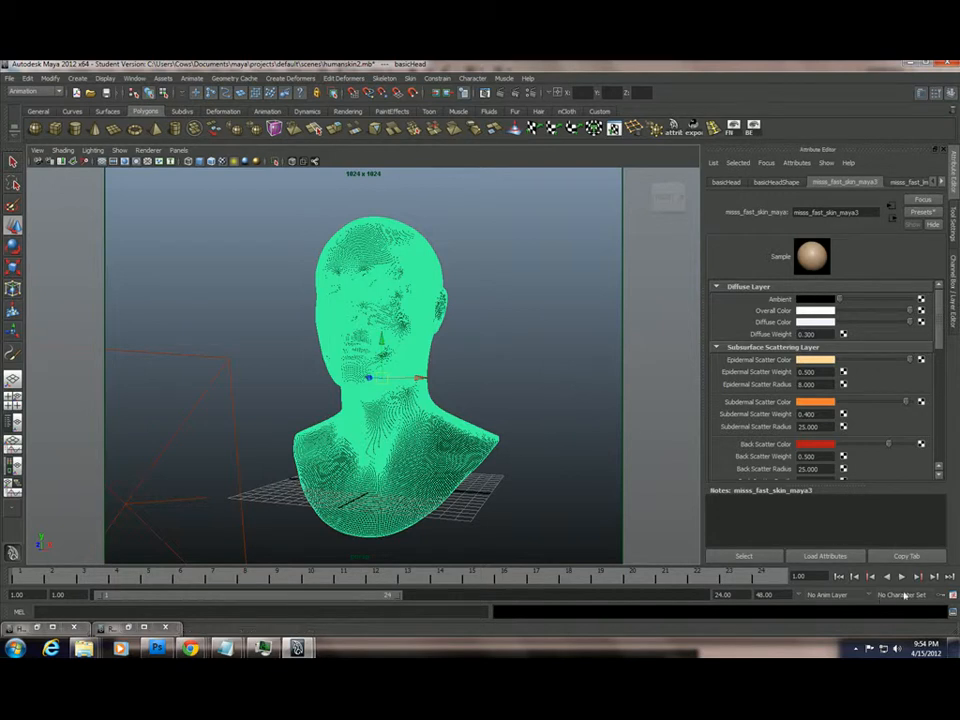
{"action": "left_click", "coordinate": [952, 597]}
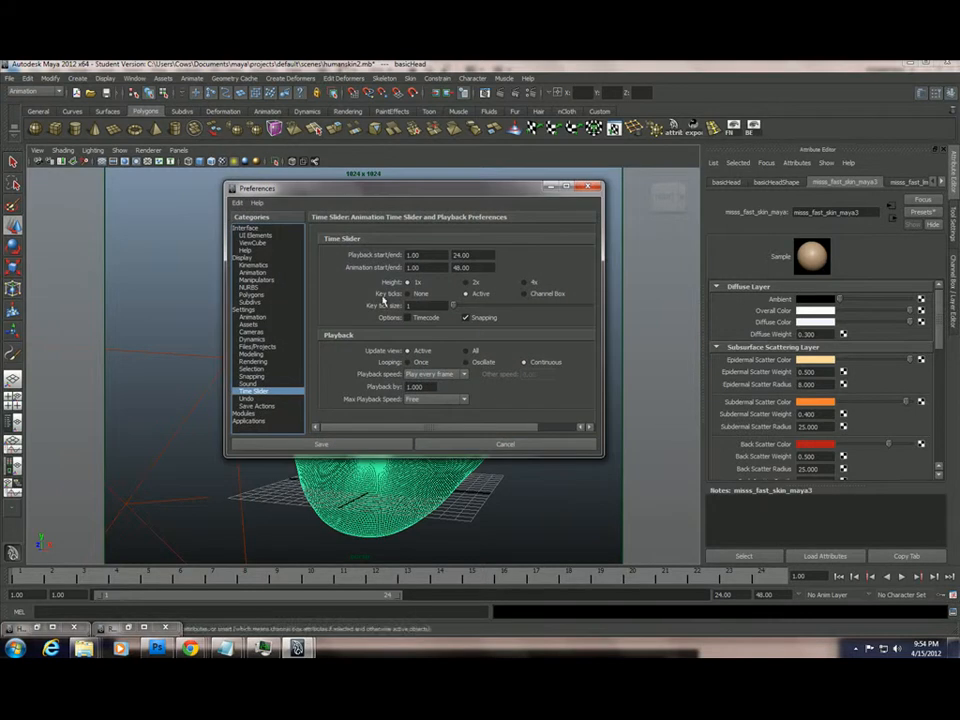
{"action": "left_click", "coordinate": [244, 310]}
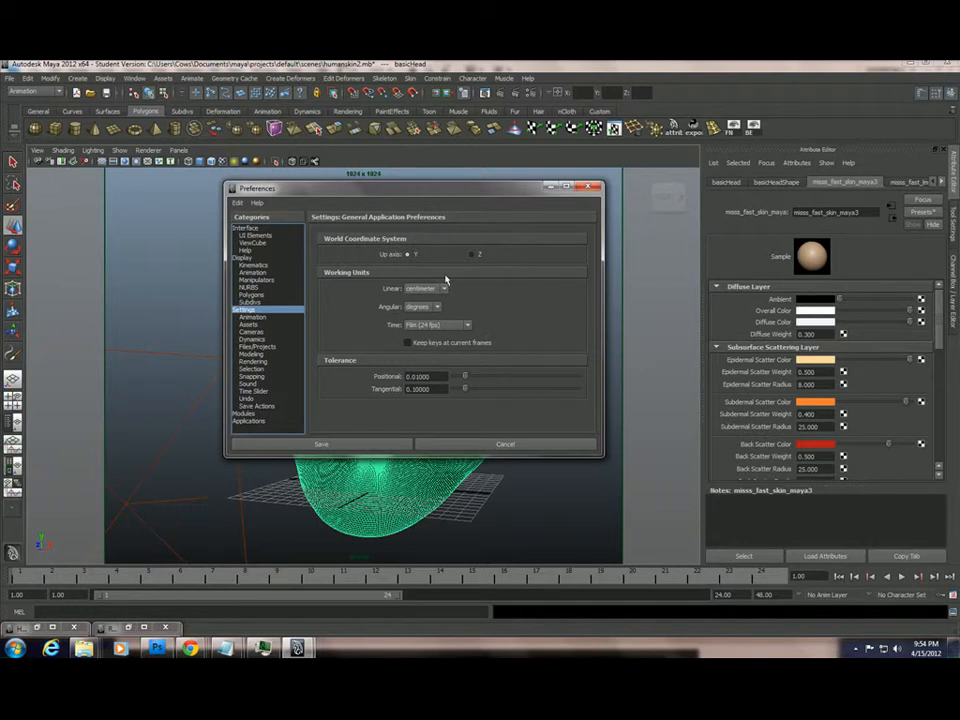
{"action": "left_click", "coordinate": [321, 444]}
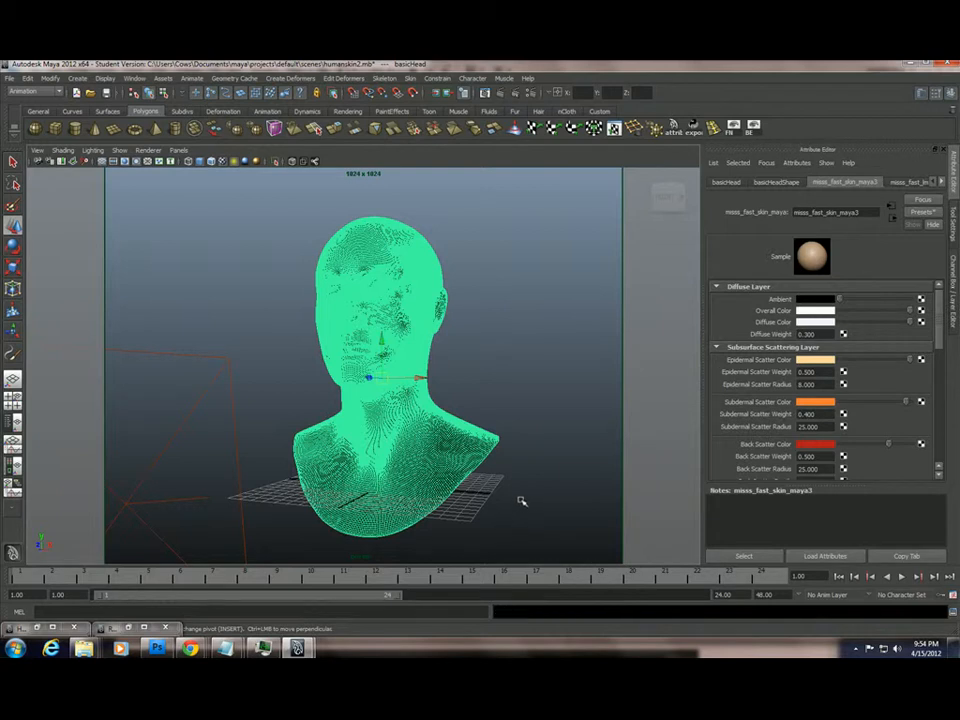
Create a polygon sphere with a radius of 2.5 and move it beside the head as a scale reference.
{"action": "left_click", "coordinate": [521, 499]}
{"action": "left_click", "coordinate": [471, 432]}
{"action": "left_click", "coordinate": [36, 129]}
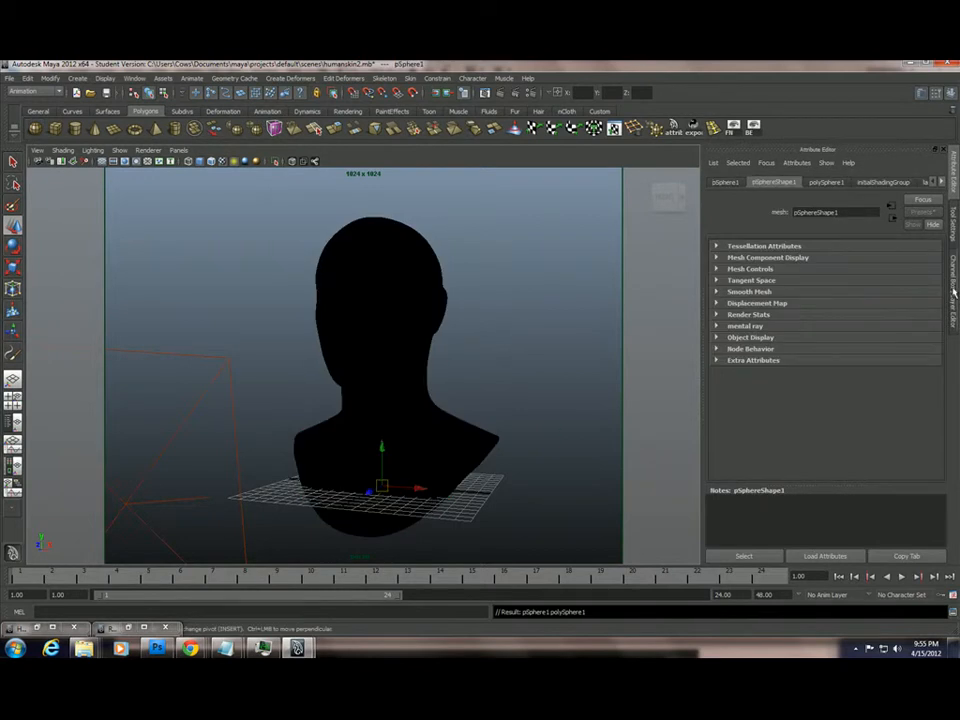
{"action": "left_click", "coordinate": [952, 270]}
{"action": "left_click", "coordinate": [740, 314]}
{"action": "left_click", "coordinate": [920, 324]}
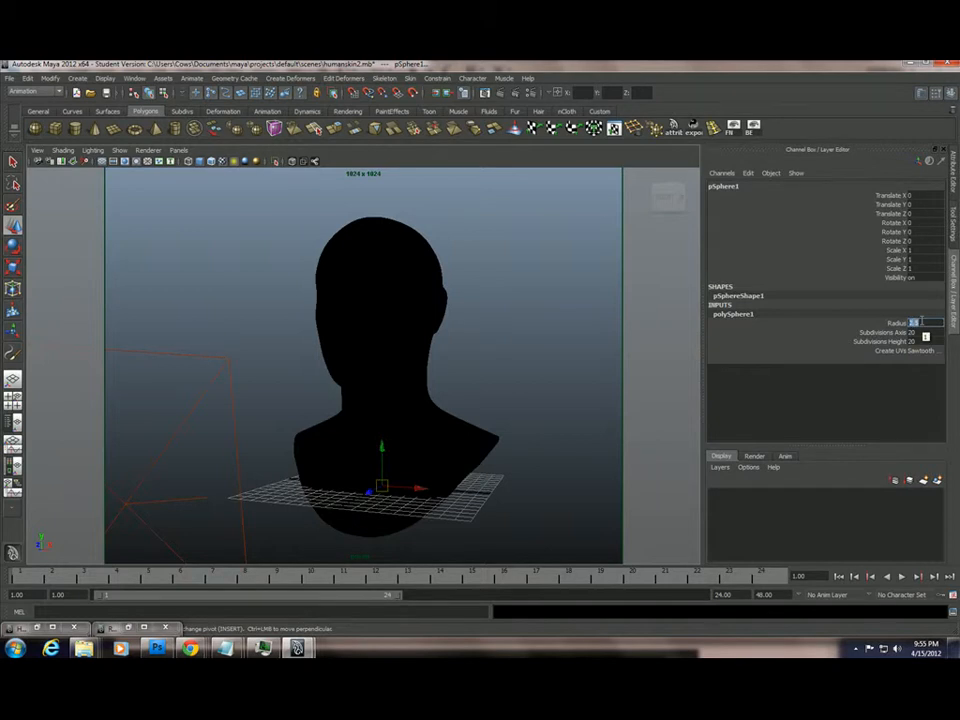
{"action": "left_click_drag", "start_coordinate": [383, 449], "coordinate": [524, 304]}
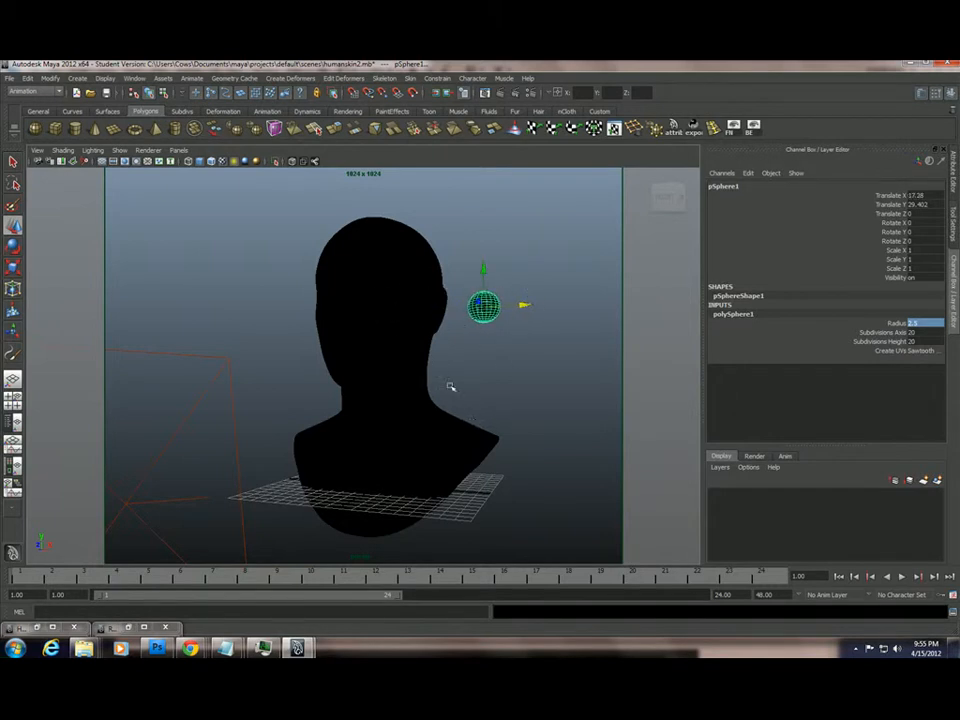
Delete the reference sphere, then bring up the head mesh's shape attributes and clear the selection.
{"action": "left_click", "coordinate": [482, 364]}
{"action": "left_click", "coordinate": [489, 317]}
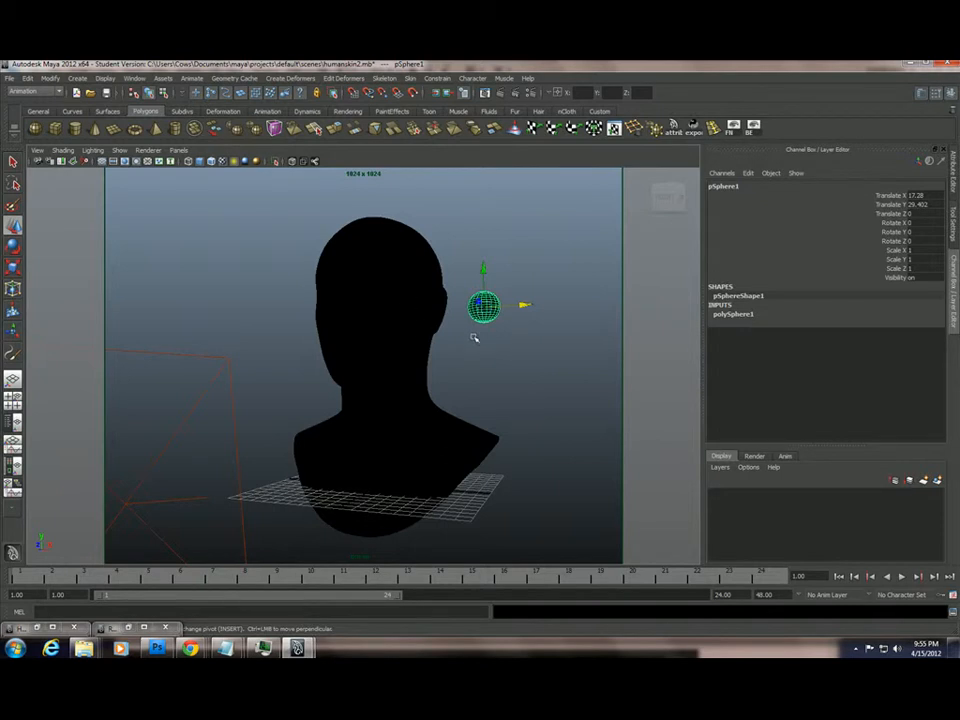
{"action": "key", "text": "Delete"}
{"action": "left_click", "coordinate": [436, 349]}
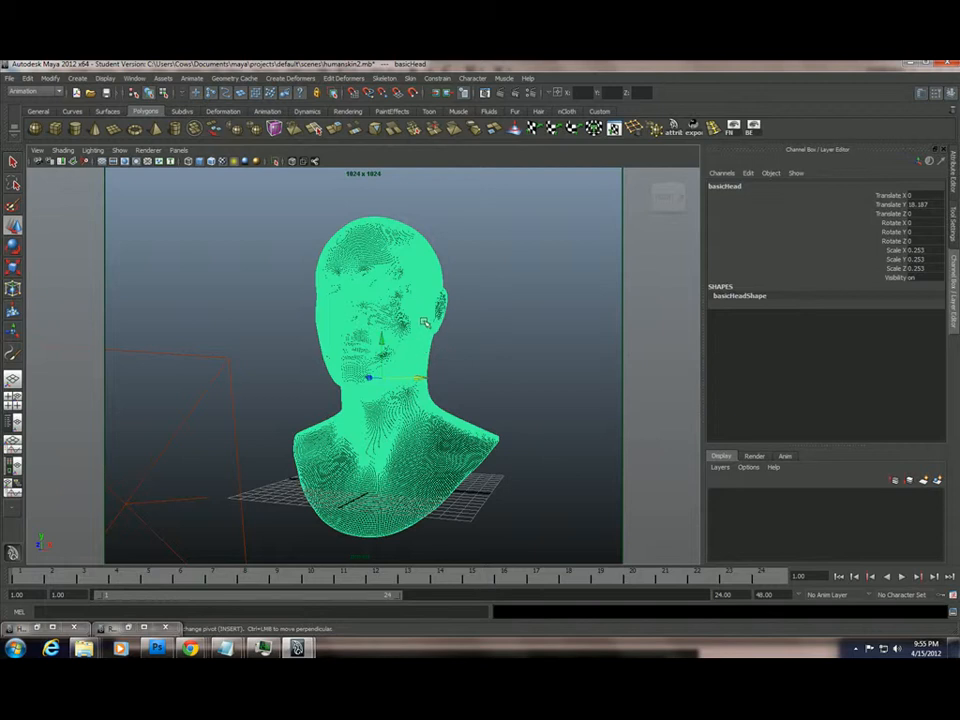
{"action": "left_click", "coordinate": [477, 352]}
{"action": "left_click", "coordinate": [425, 335]}
{"action": "left_click", "coordinate": [954, 180]}
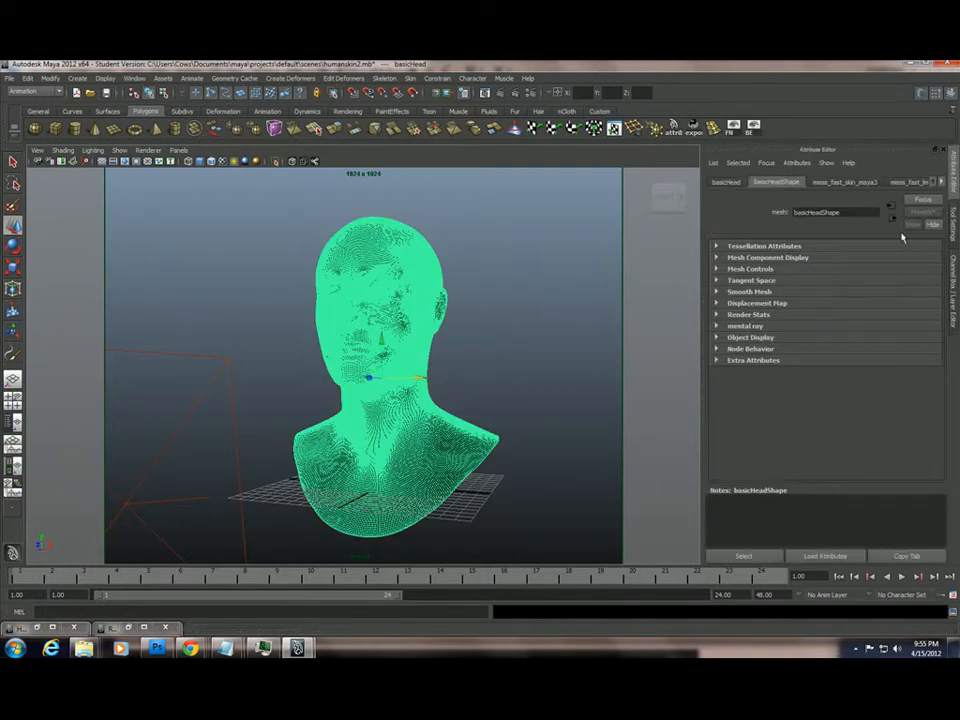
{"action": "left_click", "coordinate": [479, 287]}
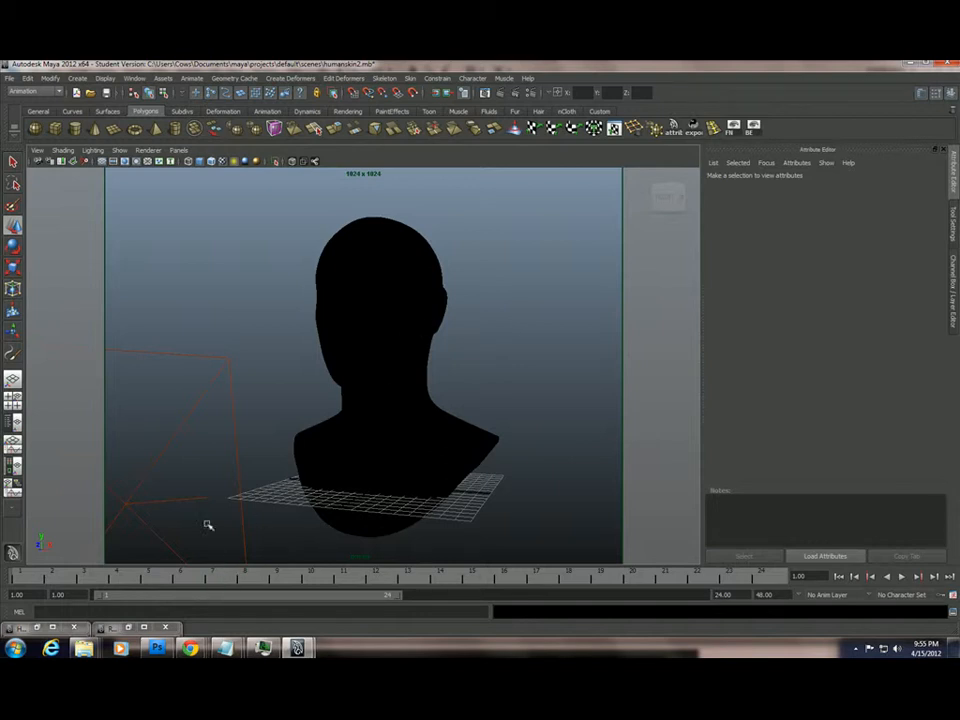
Examine the color management profiles in the mental ray render settings and minimize the settings window.
{"action": "left_click", "coordinate": [157, 79]}
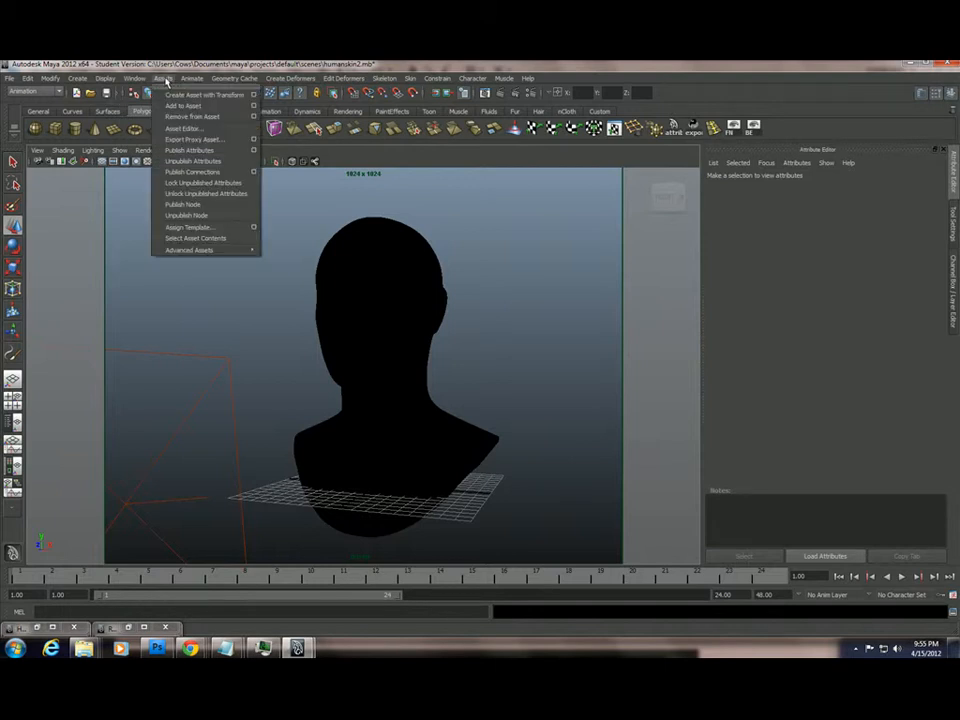
{"action": "mouse_move", "coordinate": [180, 107]}
{"action": "left_click", "coordinate": [186, 64]}
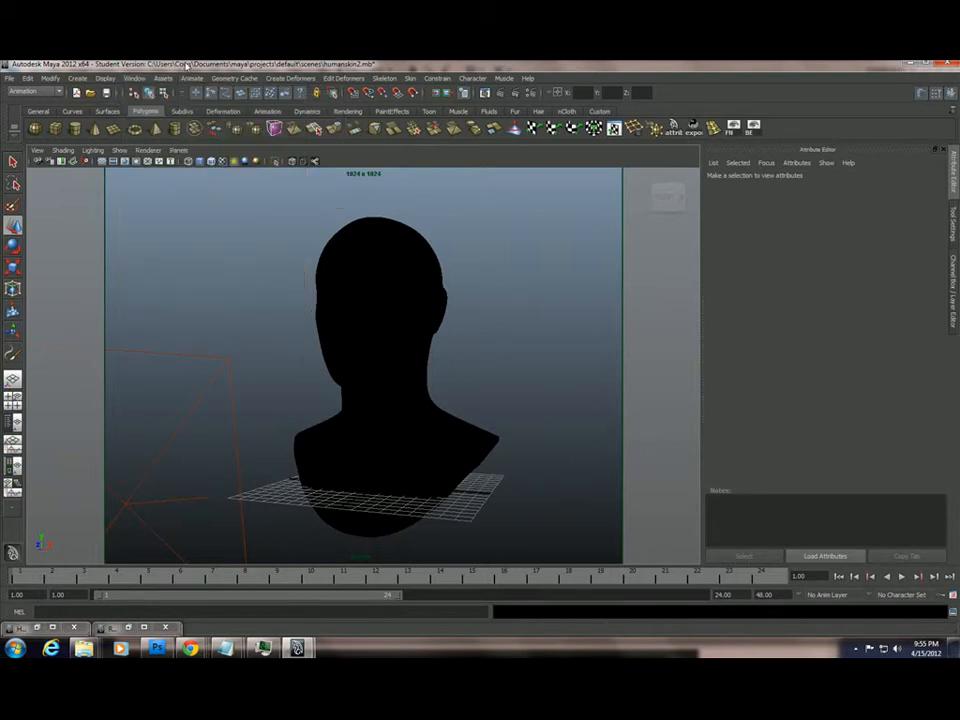
{"action": "left_click", "coordinate": [500, 92]}
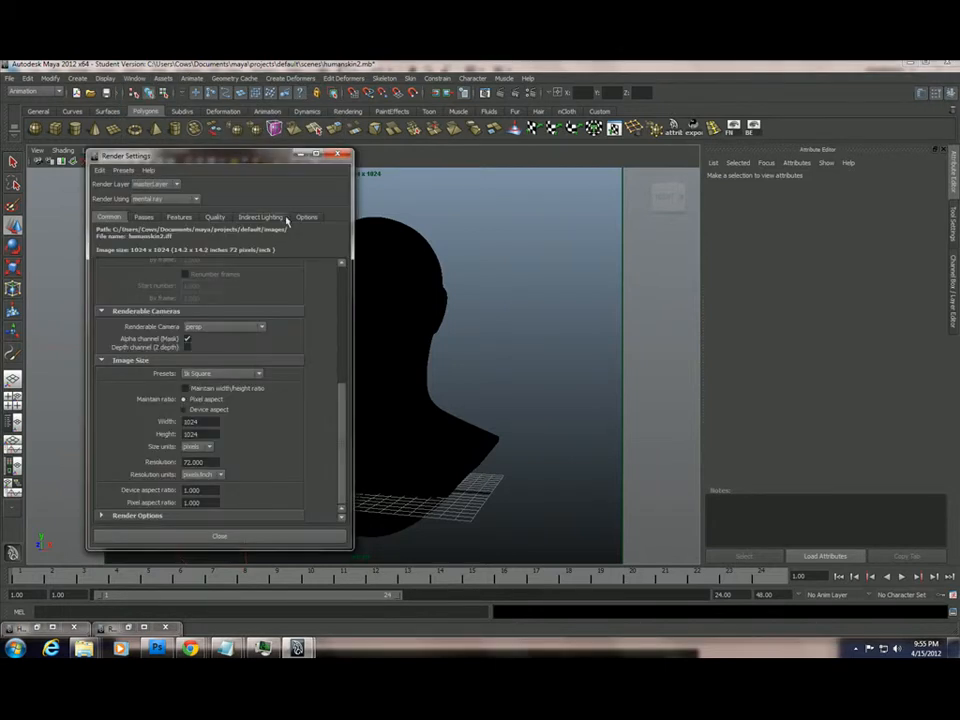
{"action": "left_click_drag", "start_coordinate": [253, 150], "coordinate": [254, 147]}
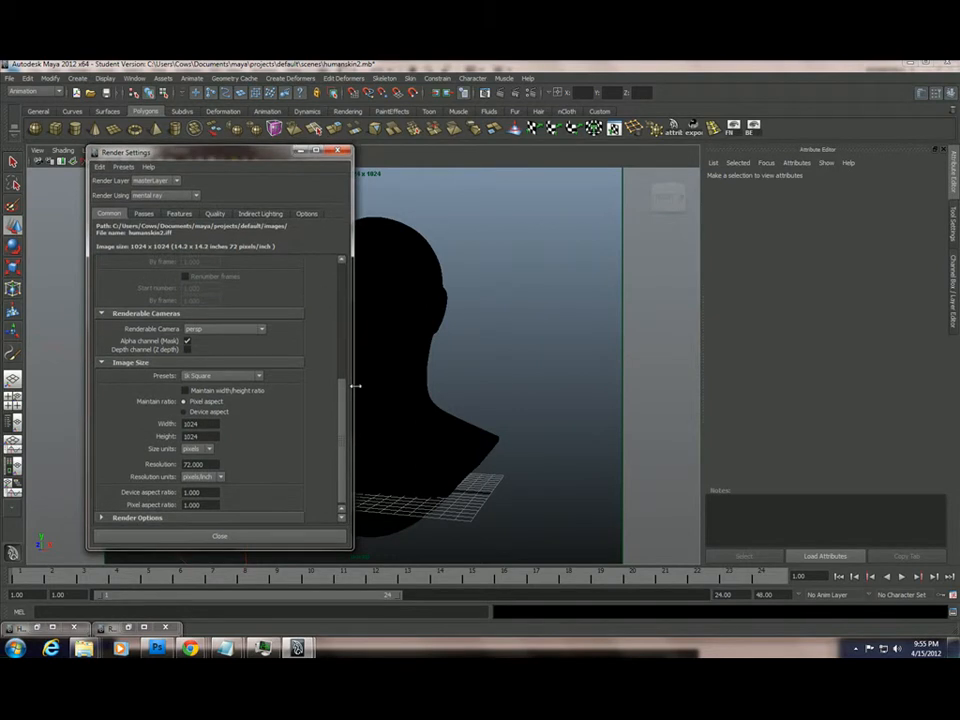
{"action": "left_click_drag", "start_coordinate": [340, 398], "coordinate": [356, 261]}
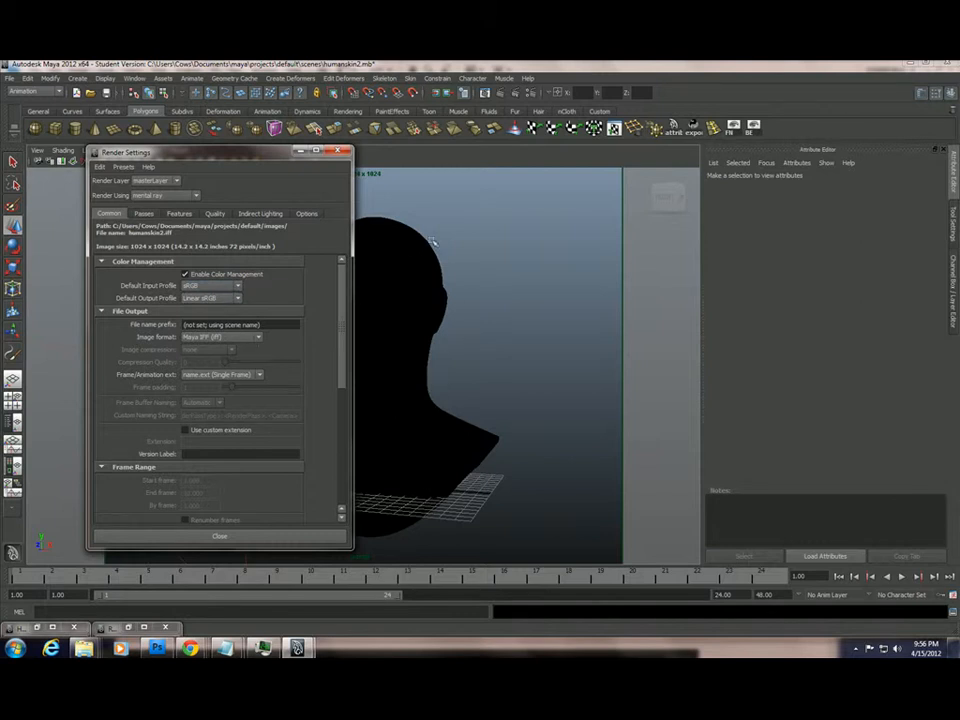
{"action": "left_click", "coordinate": [299, 151]}
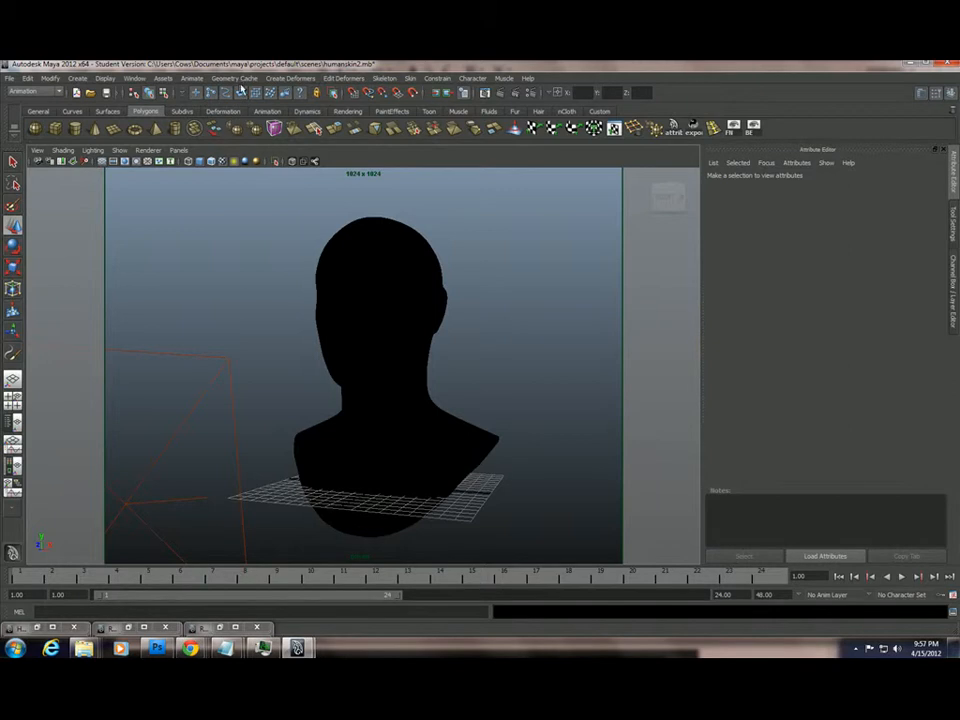
Open the Hypershade and graph the network of the perspShape camera.
{"action": "left_click", "coordinate": [232, 80]}
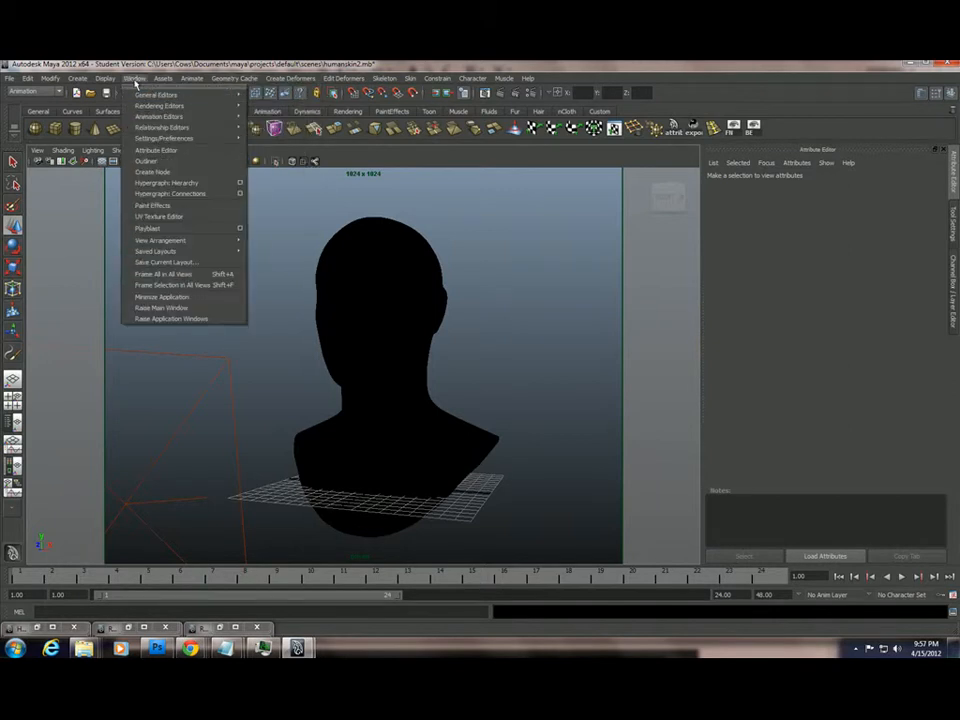
{"action": "mouse_move", "coordinate": [239, 107]}
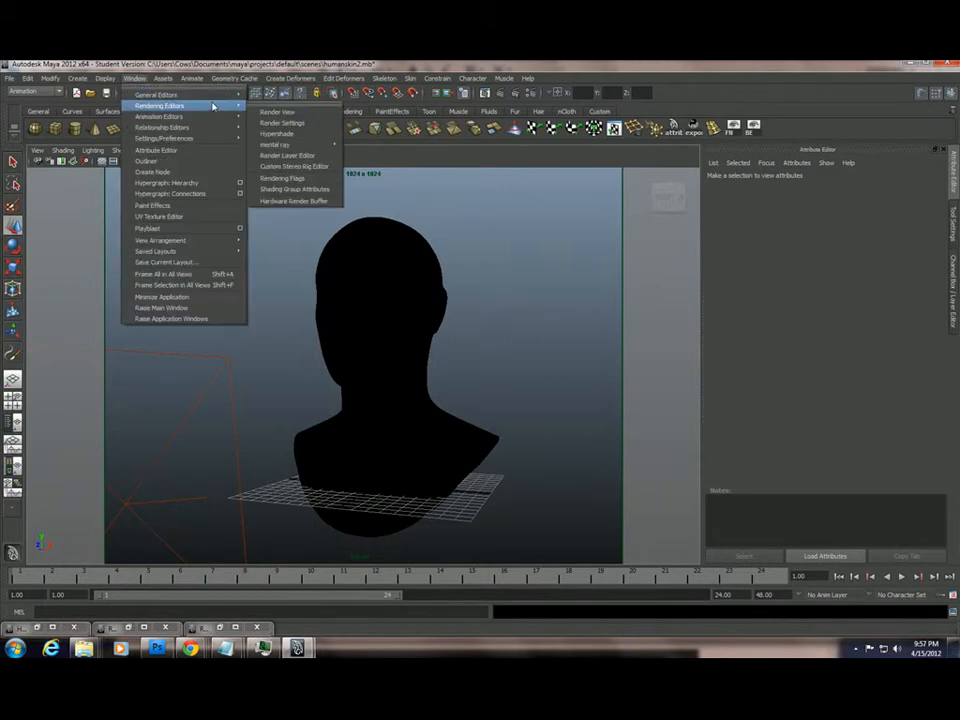
{"action": "left_click", "coordinate": [276, 133]}
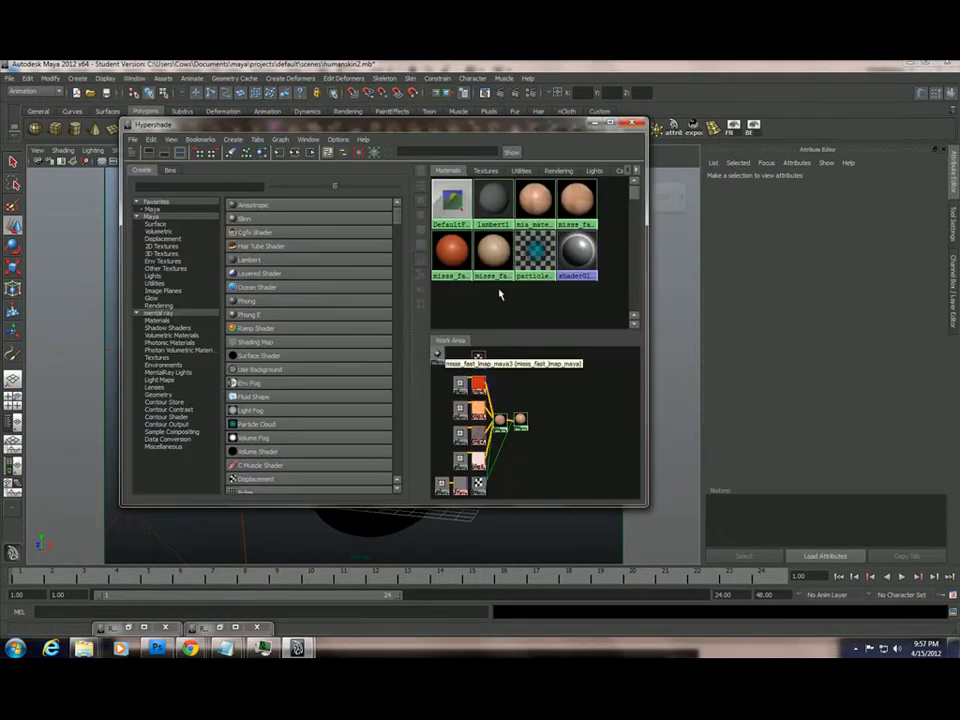
{"action": "left_click_drag", "start_coordinate": [548, 130], "coordinate": [508, 129]}
{"action": "left_click", "coordinate": [563, 170]}
{"action": "right_click", "coordinate": [455, 205]}
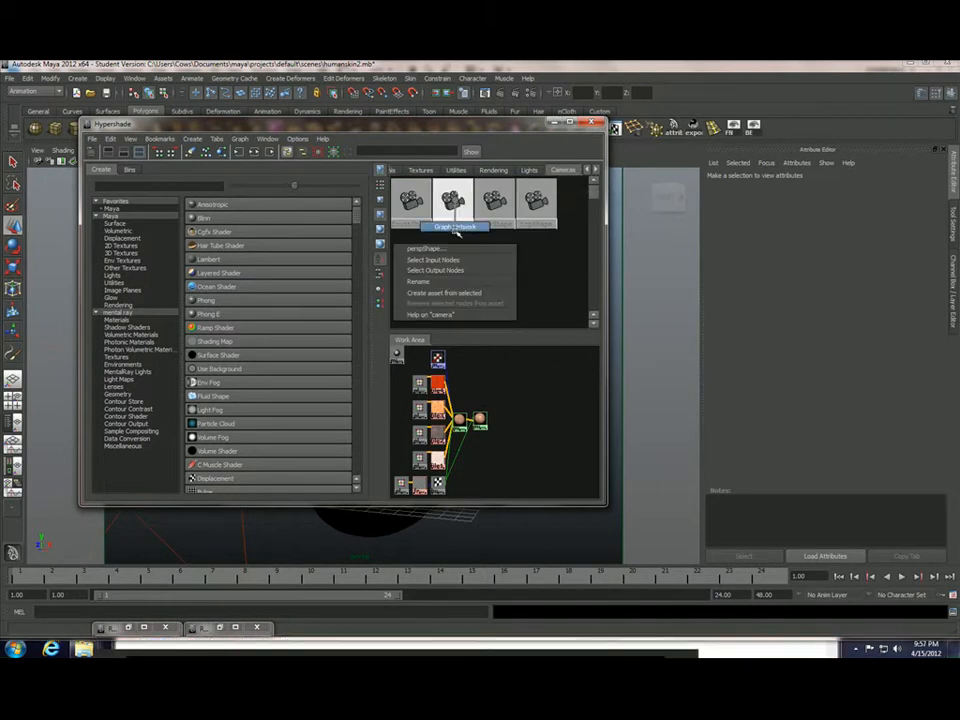
{"action": "left_click", "coordinate": [455, 227]}
Examine the knee, compression and gamma parameters of the camera's mia_exposure_simple lens shader and the available mental ray lens nodes.
{"action": "mouse_move", "coordinate": [477, 333]}
{"action": "left_mouse_down"}
{"action": "mouse_move", "coordinate": [477, 260]}
{"action": "mouse_move", "coordinate": [469, 343]}
{"action": "left_mouse_up"}
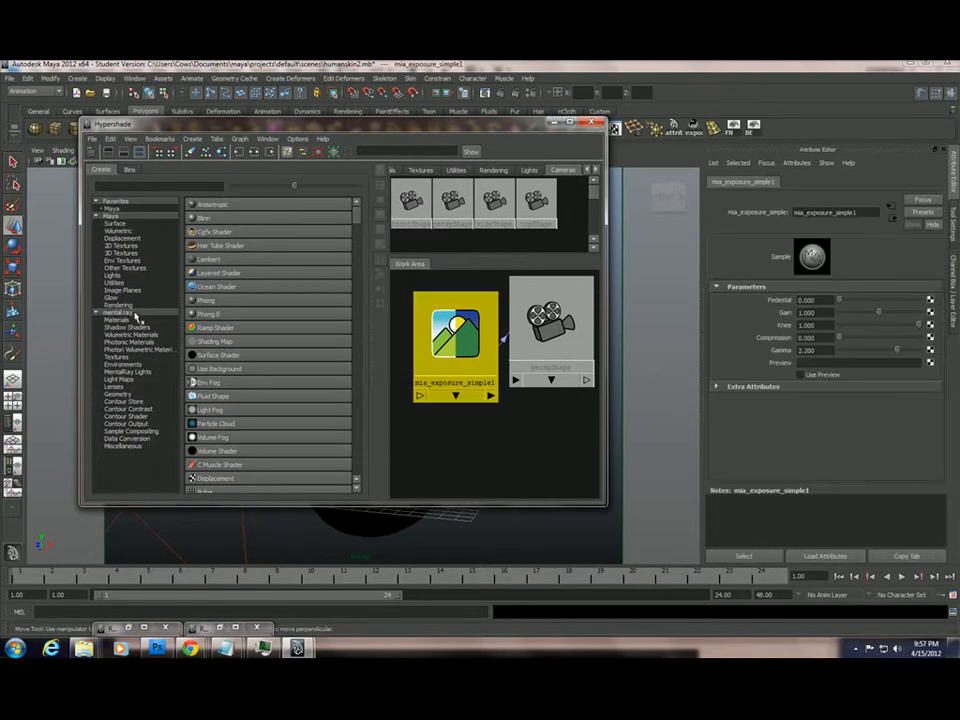
{"action": "left_click", "coordinate": [120, 386]}
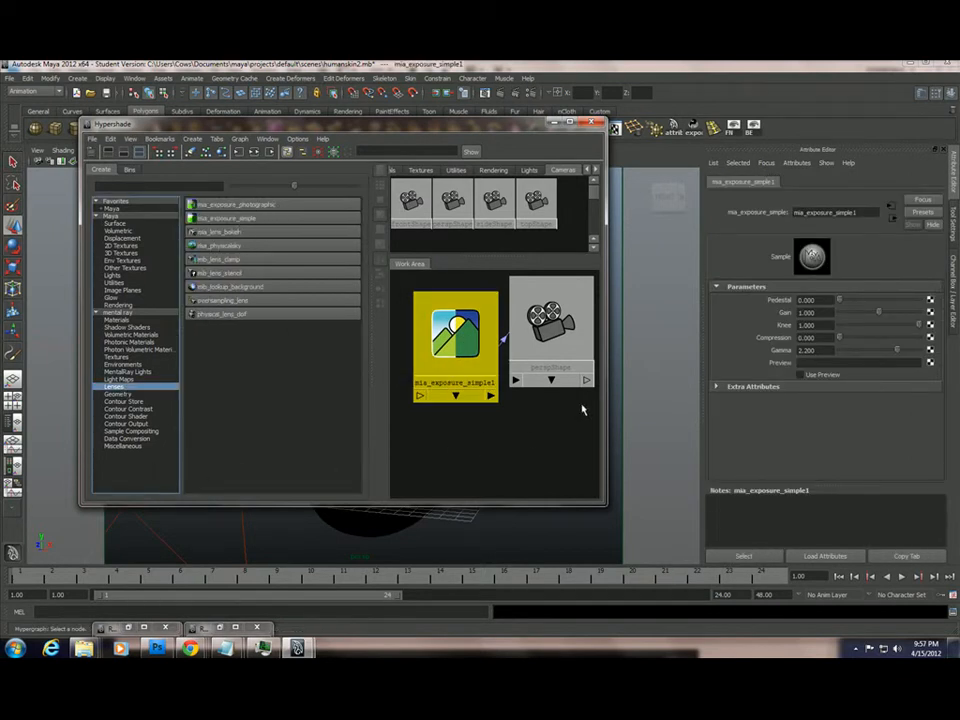
{"action": "left_click_drag", "start_coordinate": [469, 348], "coordinate": [469, 341]}
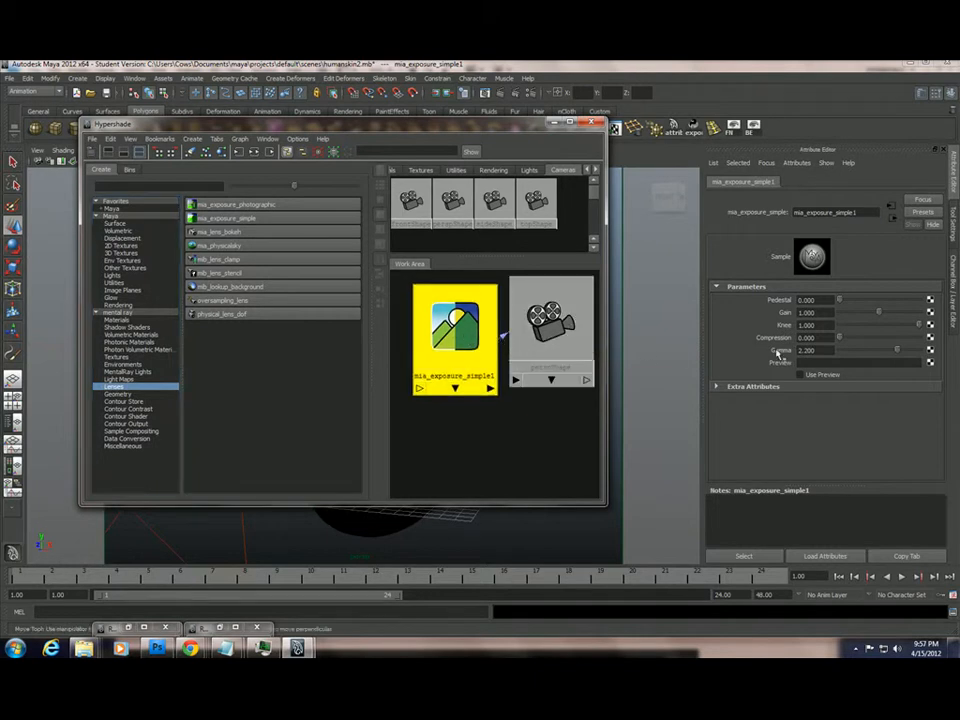
{"action": "left_click_drag", "start_coordinate": [831, 326], "coordinate": [772, 329]}
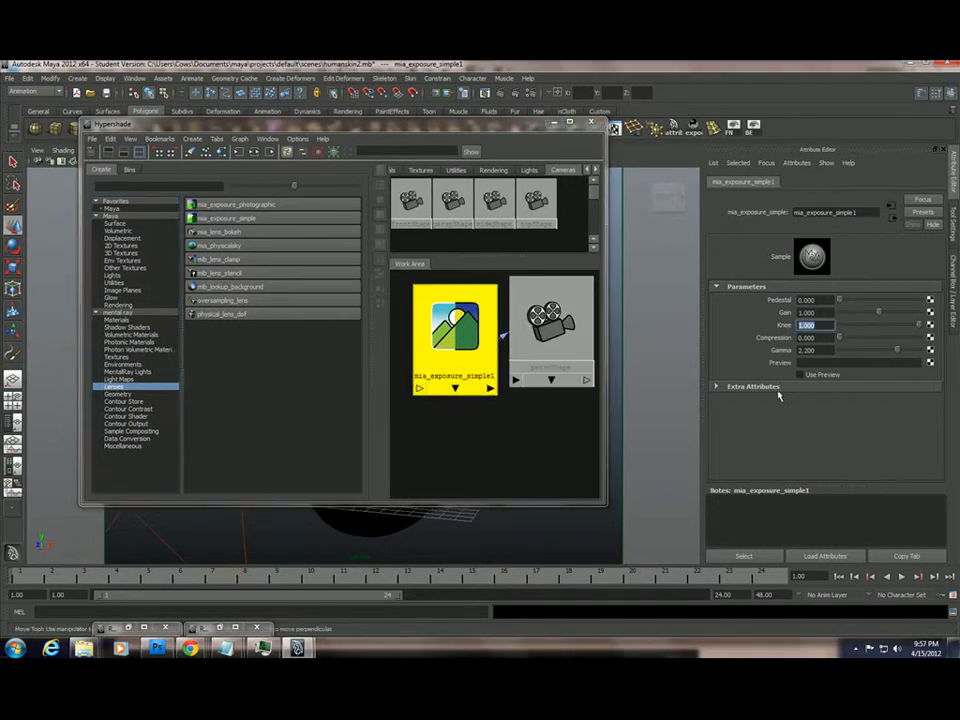
{"action": "left_click", "coordinate": [828, 338]}
{"action": "left_click", "coordinate": [830, 326]}
{"action": "left_click_drag", "start_coordinate": [829, 326], "coordinate": [799, 326]}
{"action": "left_click_drag", "start_coordinate": [828, 340], "coordinate": [779, 345]}
{"action": "left_click", "coordinate": [825, 325]}
{"action": "left_click_drag", "start_coordinate": [829, 351], "coordinate": [774, 366]}
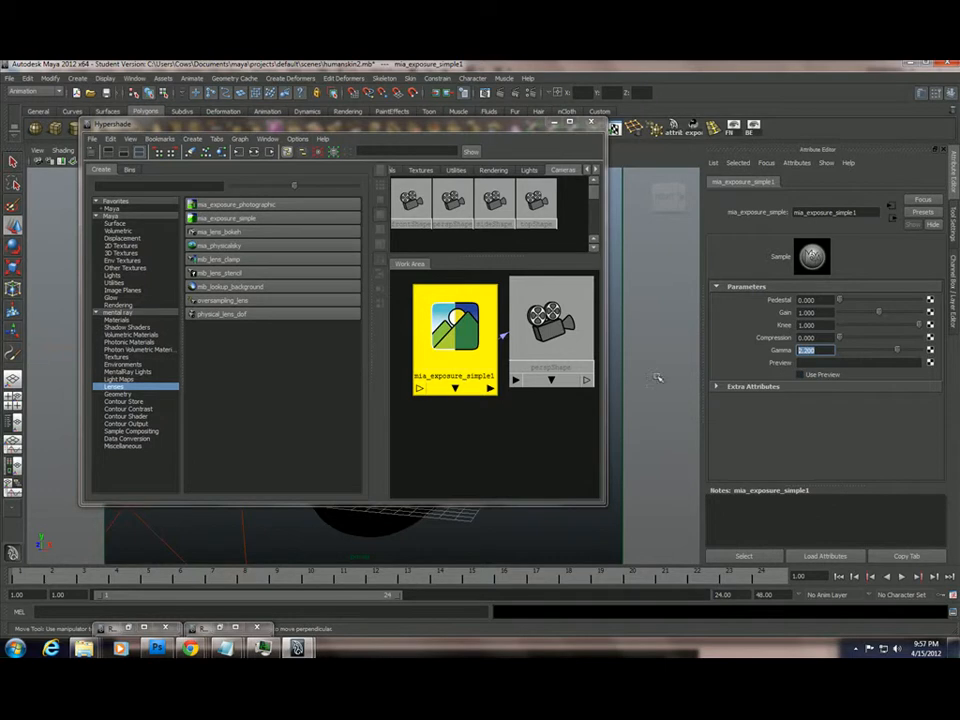
Disconnect the mia_exposure_simple1 lens shader from the perspShape camera.
{"action": "left_click_drag", "start_coordinate": [467, 351], "coordinate": [430, 348]}
{"action": "left_click_drag", "start_coordinate": [535, 354], "coordinate": [548, 356]}
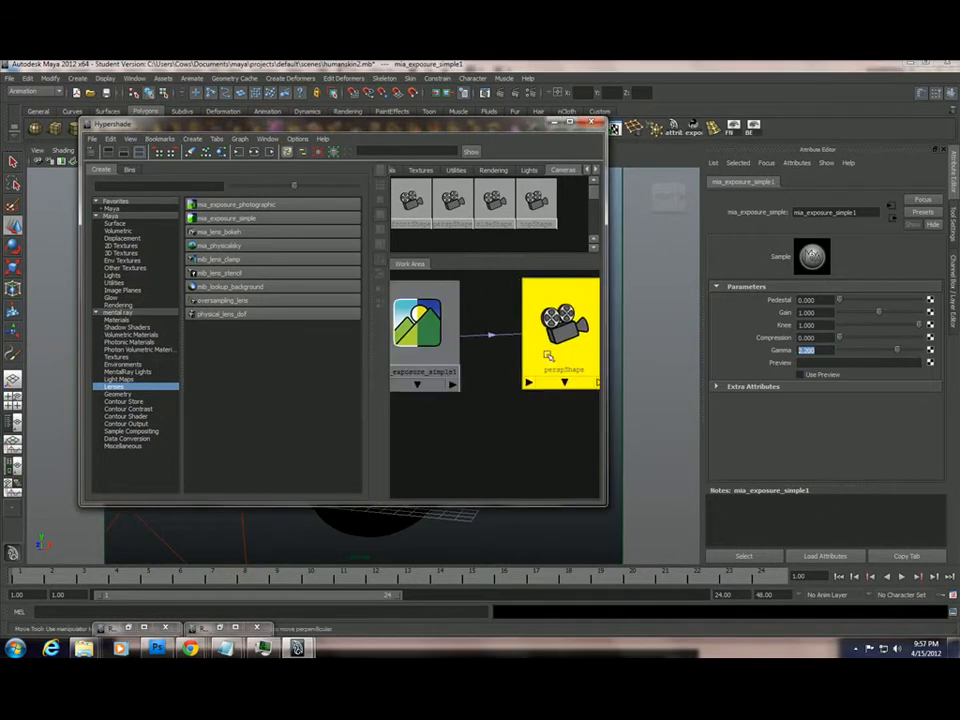
{"action": "left_click", "coordinate": [488, 335]}
{"action": "key", "text": "Delete"}
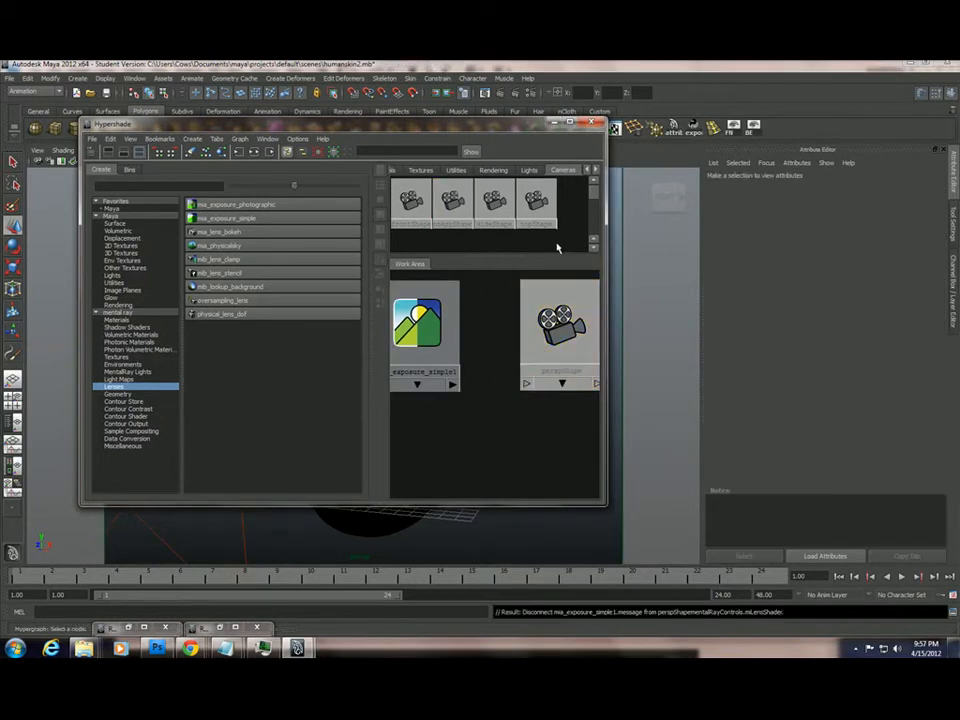
Render the head without the exposure lens shader, then minimize the Render View and Hypershade.
{"action": "left_click", "coordinate": [500, 93]}
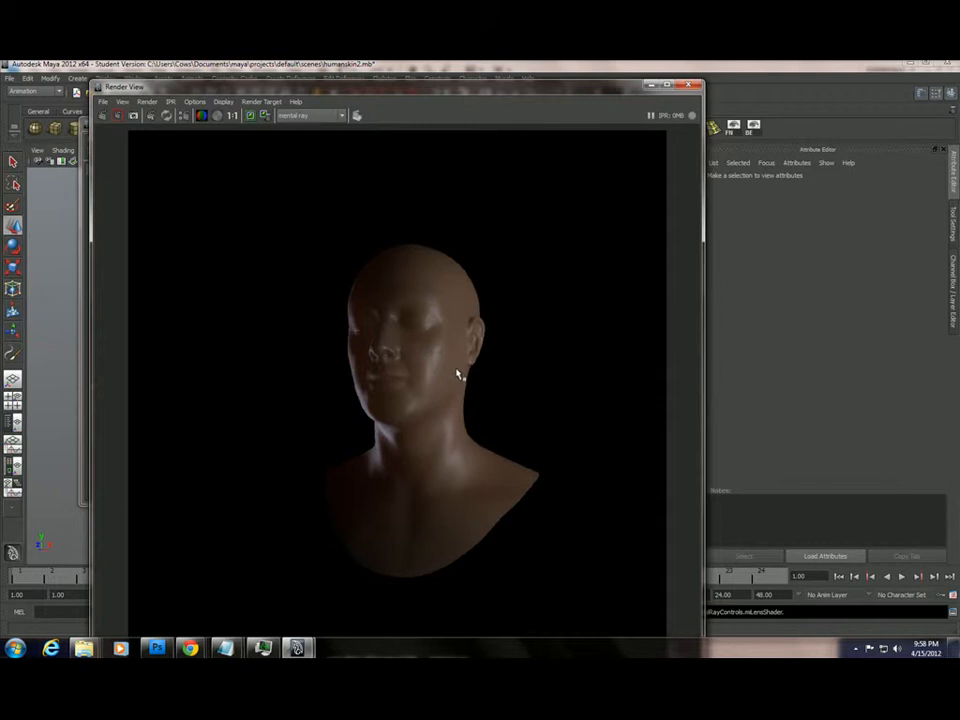
{"action": "left_click", "coordinate": [651, 88]}
{"action": "left_click", "coordinate": [554, 123]}
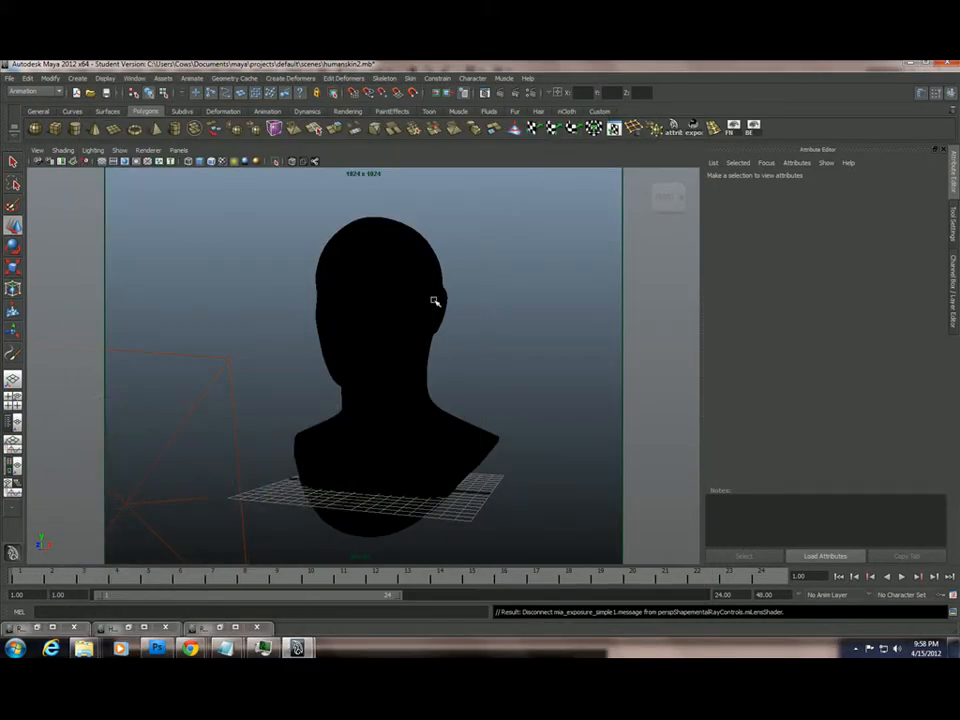
Switch the plane test scene to shaded display and raise the area light above the plane's edge.
{"action": "left_click", "coordinate": [227, 453]}
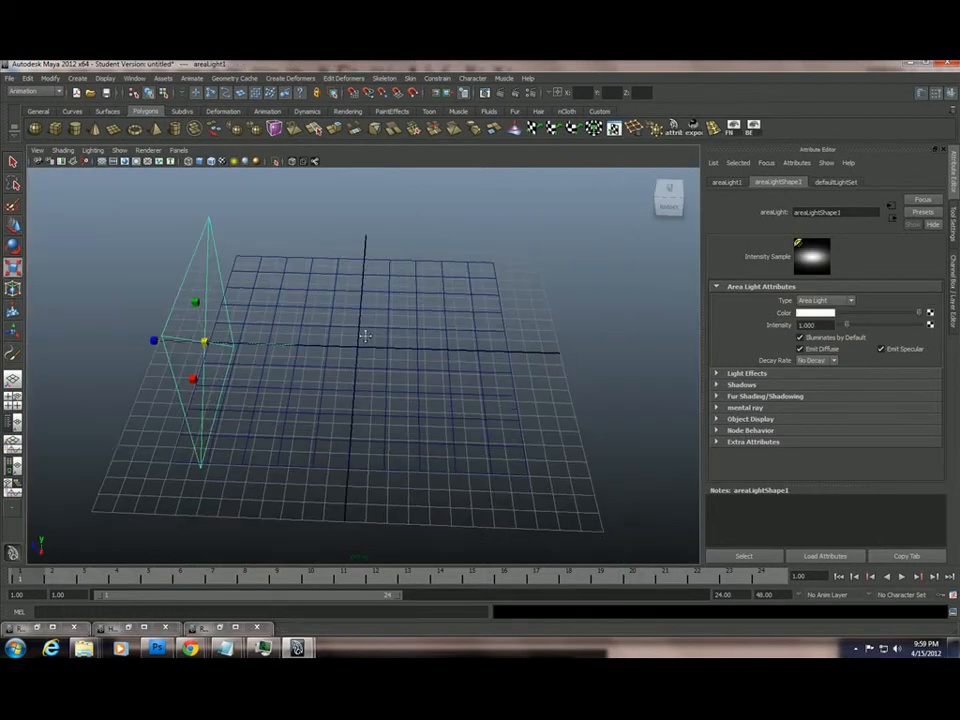
{"action": "left_click_drag", "start_coordinate": [365, 335], "coordinate": [365, 365], "text": "alt"}
{"action": "key", "text": "5"}
{"action": "mouse_move", "coordinate": [381, 322]}
{"action": "left_mouse_down", "text": "alt"}
{"action": "mouse_move", "coordinate": [394, 336]}
{"action": "mouse_move", "coordinate": [424, 321]}
{"action": "left_mouse_up", "text": "alt"}
{"action": "right_click_drag", "start_coordinate": [424, 321], "coordinate": [394, 331], "text": "alt"}
{"action": "left_click_drag", "start_coordinate": [394, 331], "coordinate": [391, 336], "text": "alt"}
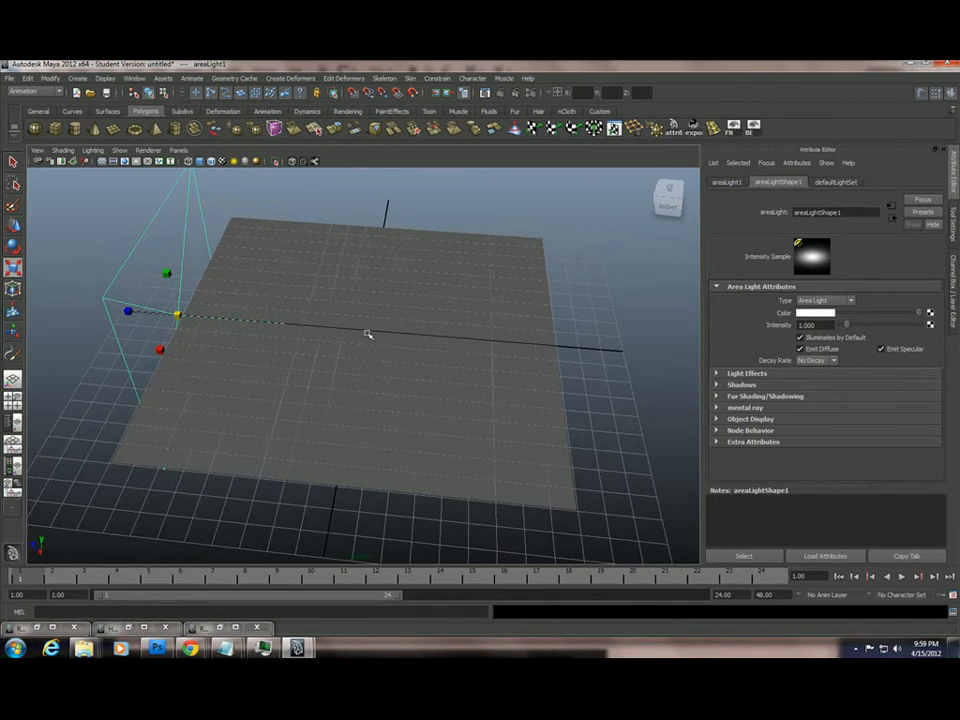
{"action": "left_click", "coordinate": [14, 226]}
{"action": "left_click_drag", "start_coordinate": [169, 287], "coordinate": [161, 257]}
Render the plane lit by the area light in Maya Software, inspect the light falloff, and minimize the Render View.
{"action": "left_click", "coordinate": [240, 328]}
{"action": "left_click_drag", "start_coordinate": [381, 336], "coordinate": [398, 349], "text": "alt"}
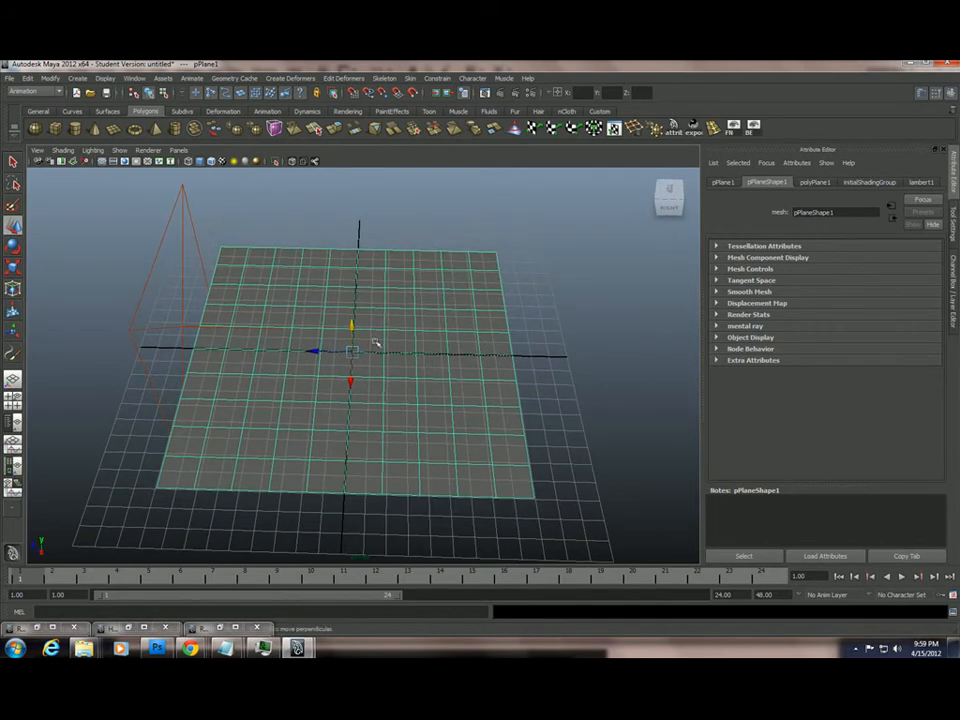
{"action": "left_click", "coordinate": [233, 201]}
{"action": "left_click", "coordinate": [188, 204]}
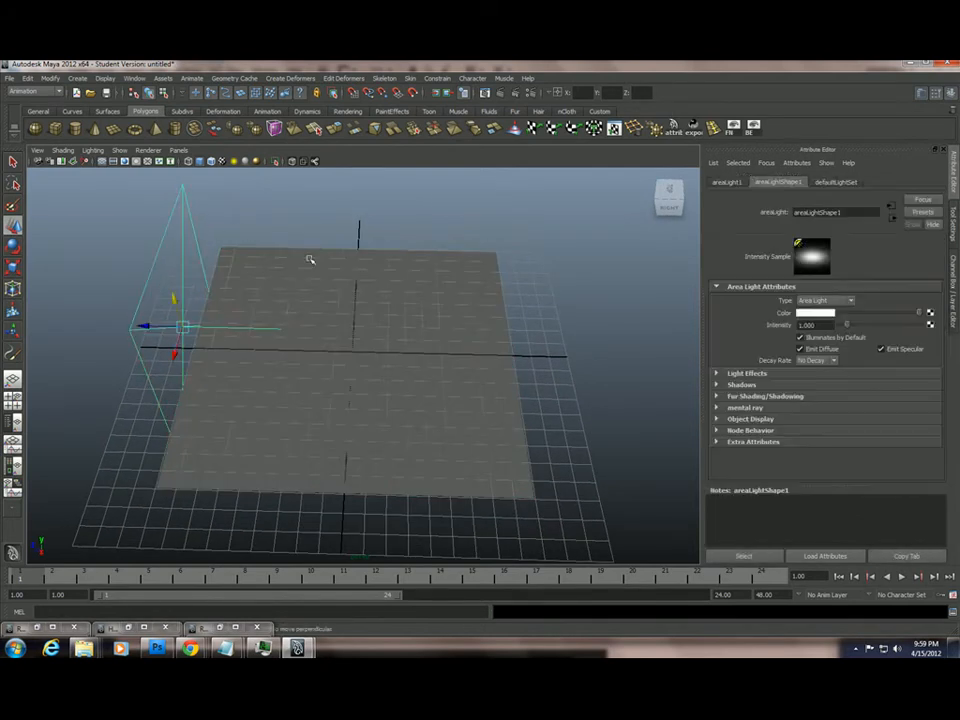
{"action": "left_click", "coordinate": [499, 94]}
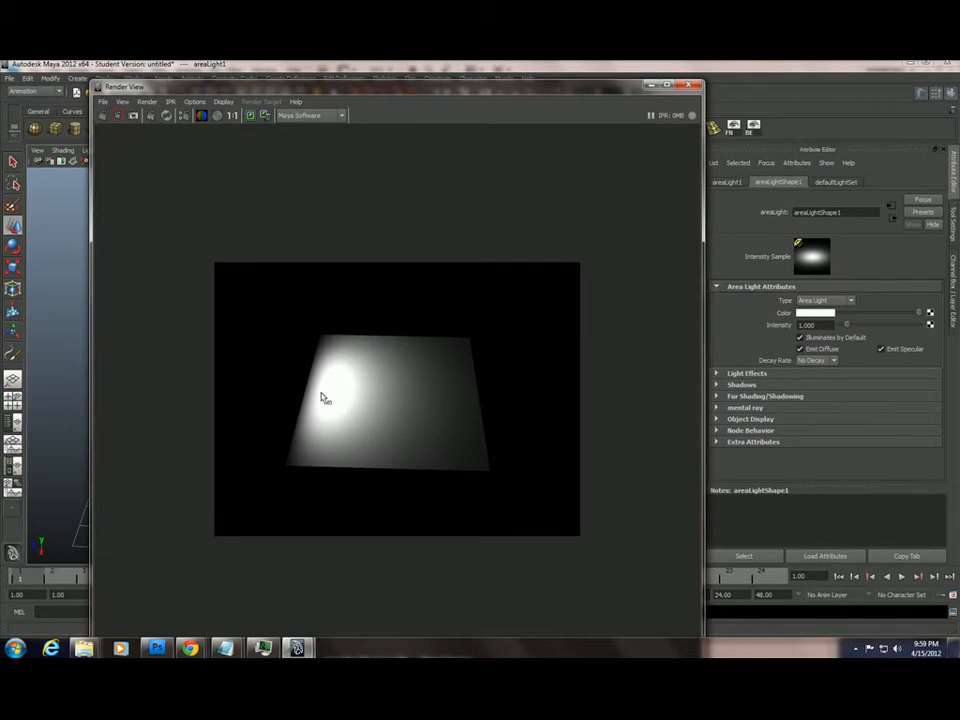
{"action": "left_click_drag", "start_coordinate": [386, 408], "coordinate": [421, 418]}
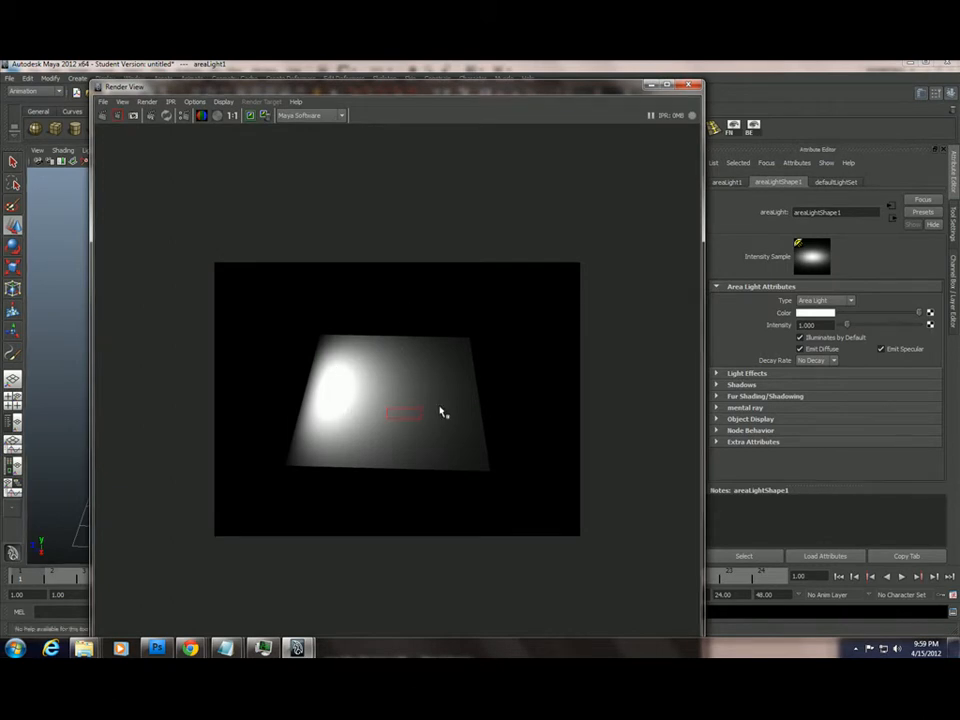
{"action": "left_click", "coordinate": [469, 373]}
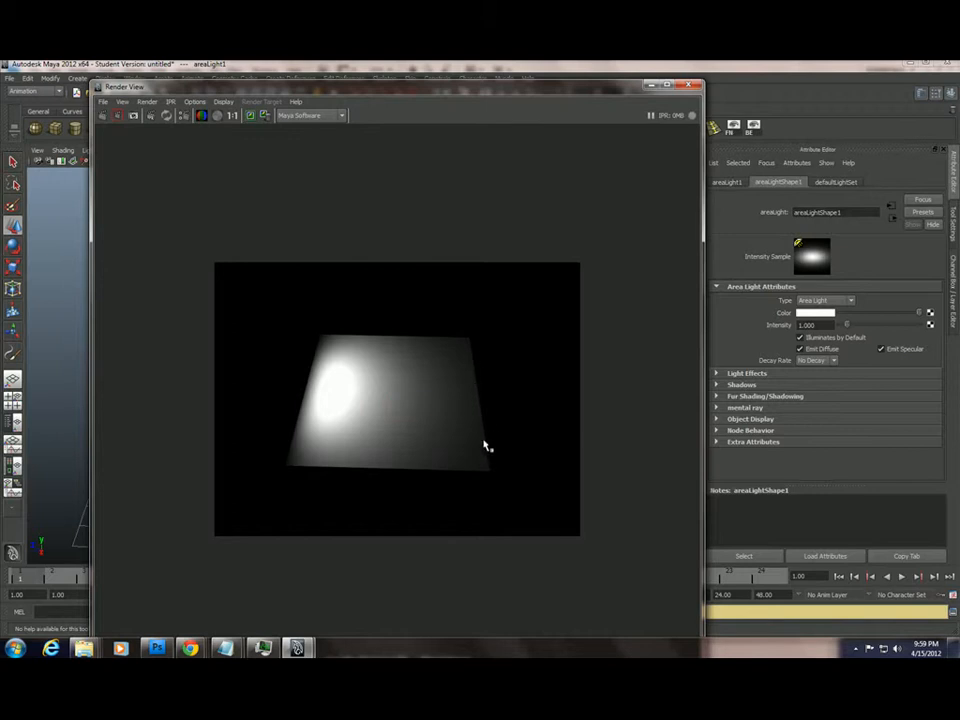
{"action": "left_click", "coordinate": [652, 88]}
Create a directional light, angle it toward the plane and raise it above the surface.
{"action": "left_click", "coordinate": [193, 229]}
{"action": "left_click", "coordinate": [193, 229]}
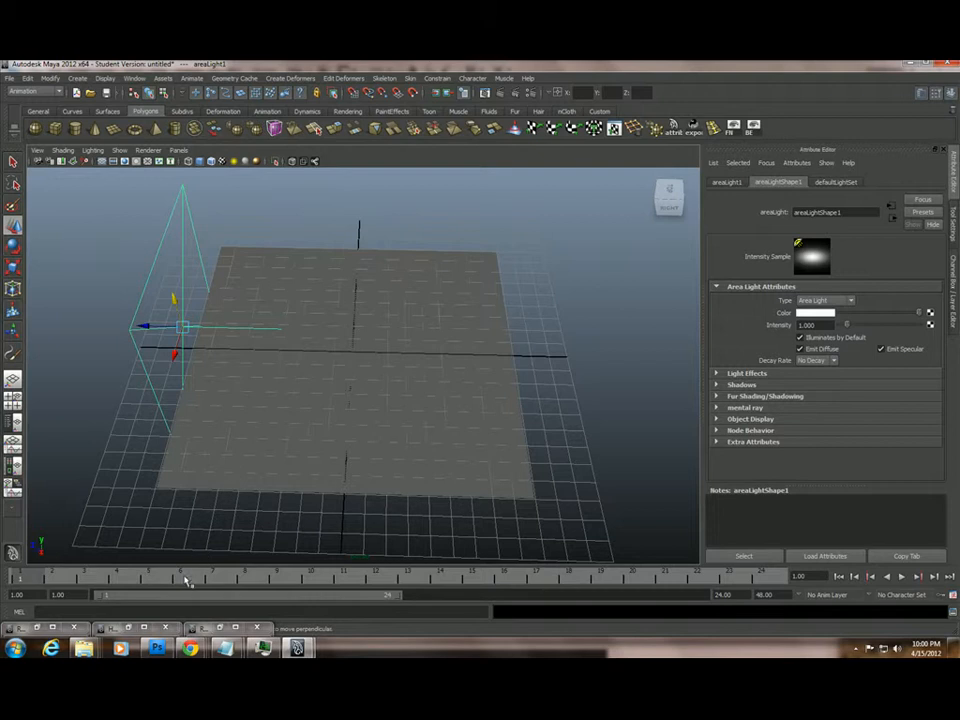
{"action": "left_click", "coordinate": [78, 78]}
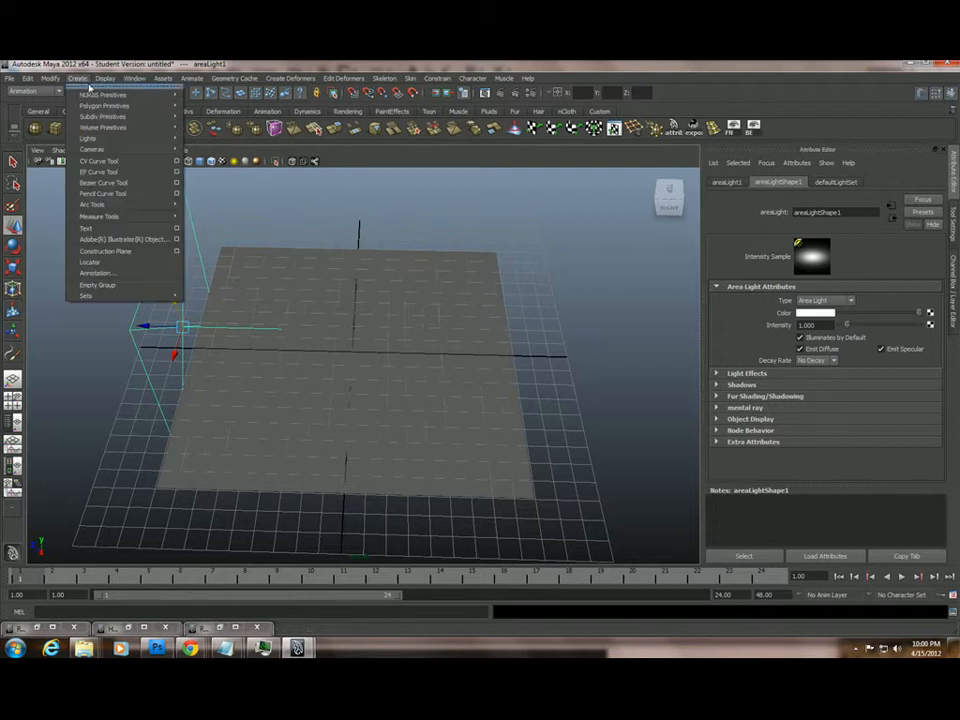
{"action": "mouse_move", "coordinate": [114, 140]}
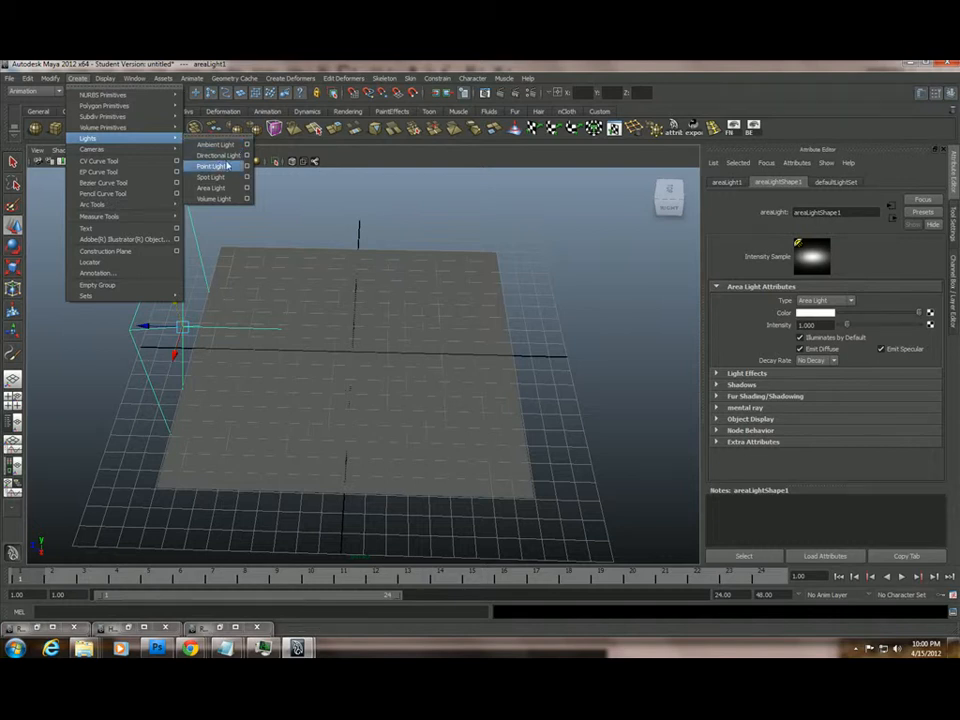
{"action": "left_click", "coordinate": [216, 156]}
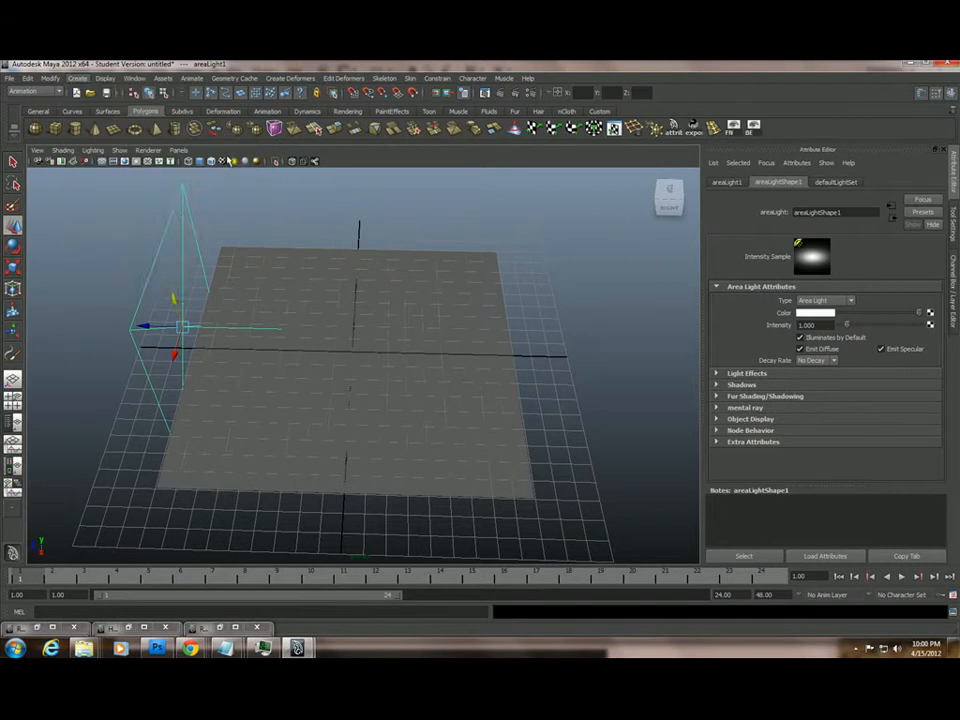
{"action": "left_click", "coordinate": [13, 245]}
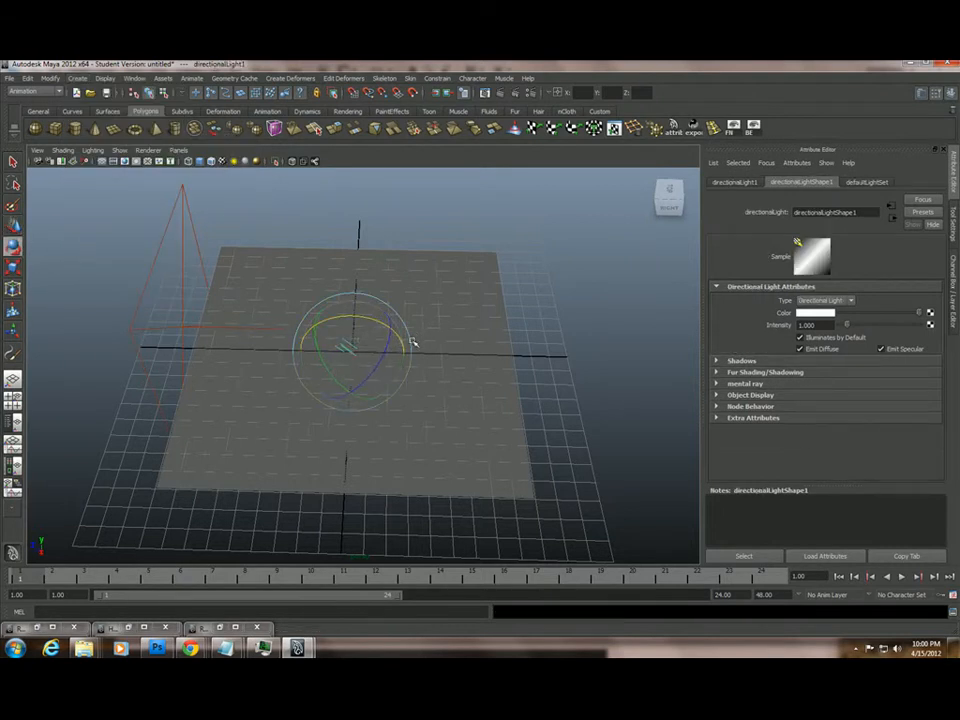
{"action": "left_click", "coordinate": [13, 226]}
{"action": "left_click_drag", "start_coordinate": [354, 326], "coordinate": [463, 323]}
Inspect the directional light from a low side view and delete it.
{"action": "left_click_drag", "start_coordinate": [367, 283], "coordinate": [454, 336], "text": "alt"}
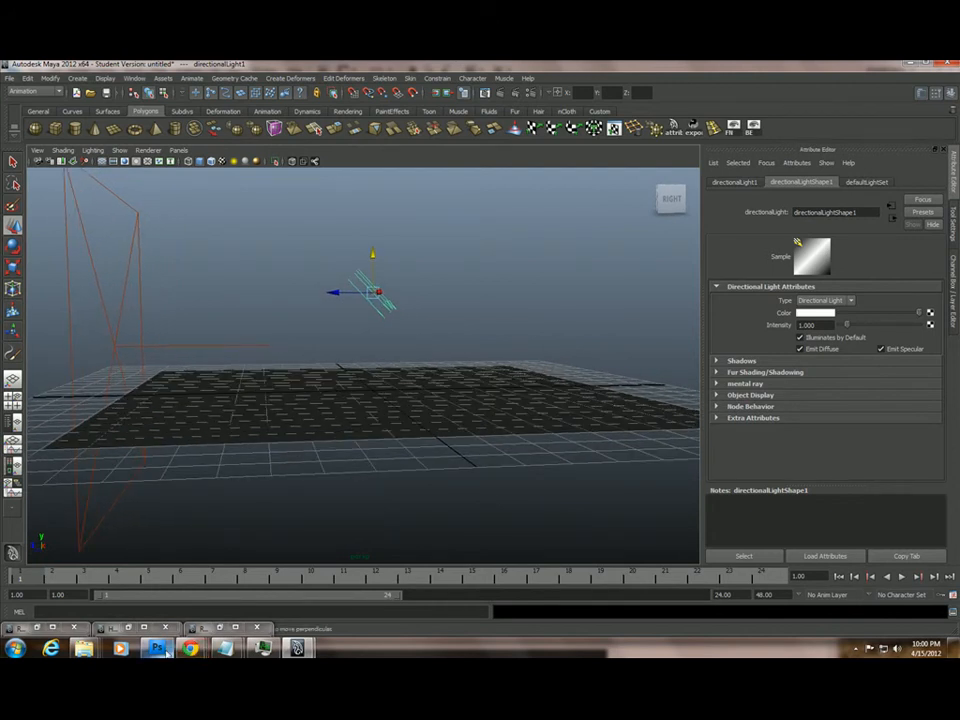
{"action": "mouse_move", "coordinate": [367, 333]}
{"action": "left_mouse_down", "text": "alt"}
{"action": "mouse_move", "coordinate": [381, 334]}
{"action": "mouse_move", "coordinate": [347, 328]}
{"action": "mouse_move", "coordinate": [385, 335]}
{"action": "left_mouse_up", "text": "alt"}
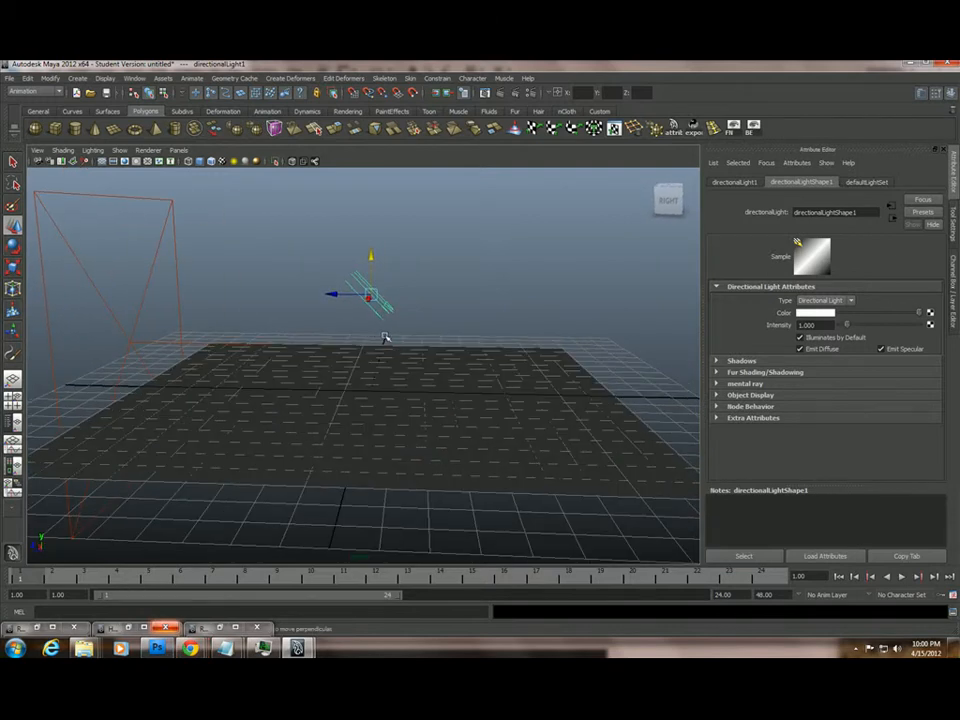
{"action": "key", "text": "Delete"}
Switch to Notepad to review the lighting, materials, linear workflow and skin shader list, and return to Maya.
{"action": "left_click", "coordinate": [77, 78]}
{"action": "mouse_move", "coordinate": [107, 139]}
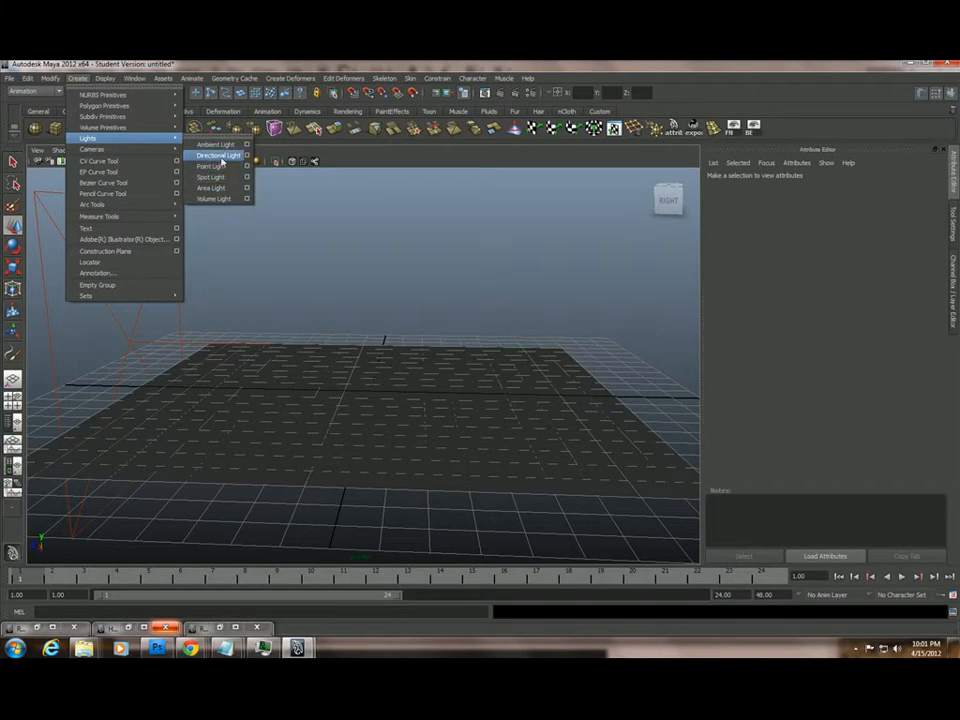
{"action": "key", "text": "alt+Tab"}
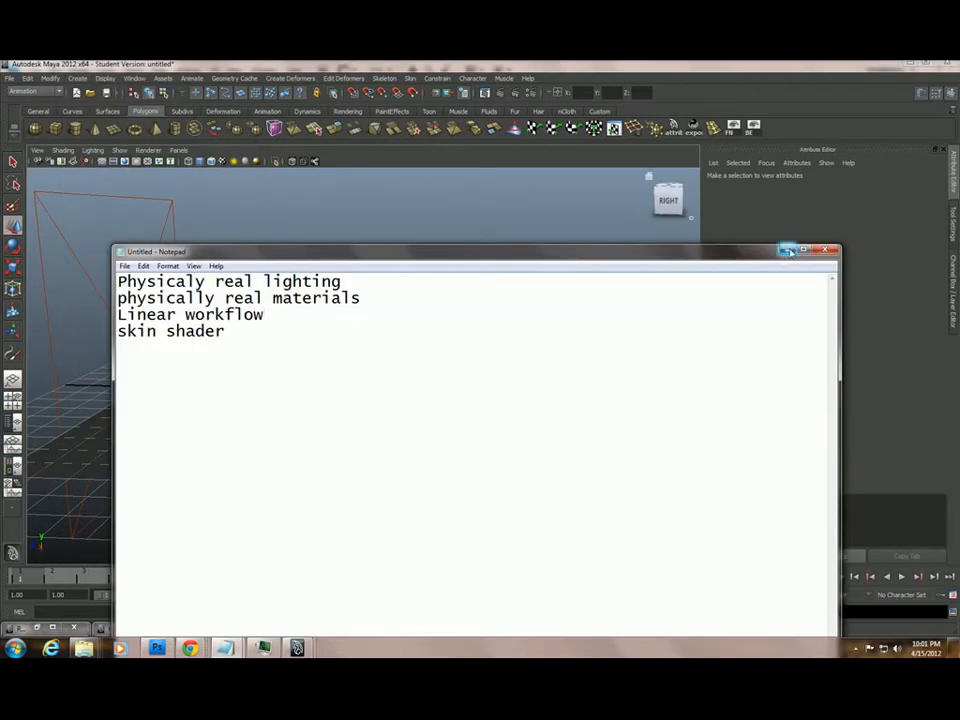
{"action": "key", "text": "alt+Tab"}
Create a spot light and raise it above the plane.
{"action": "left_click", "coordinate": [134, 78]}
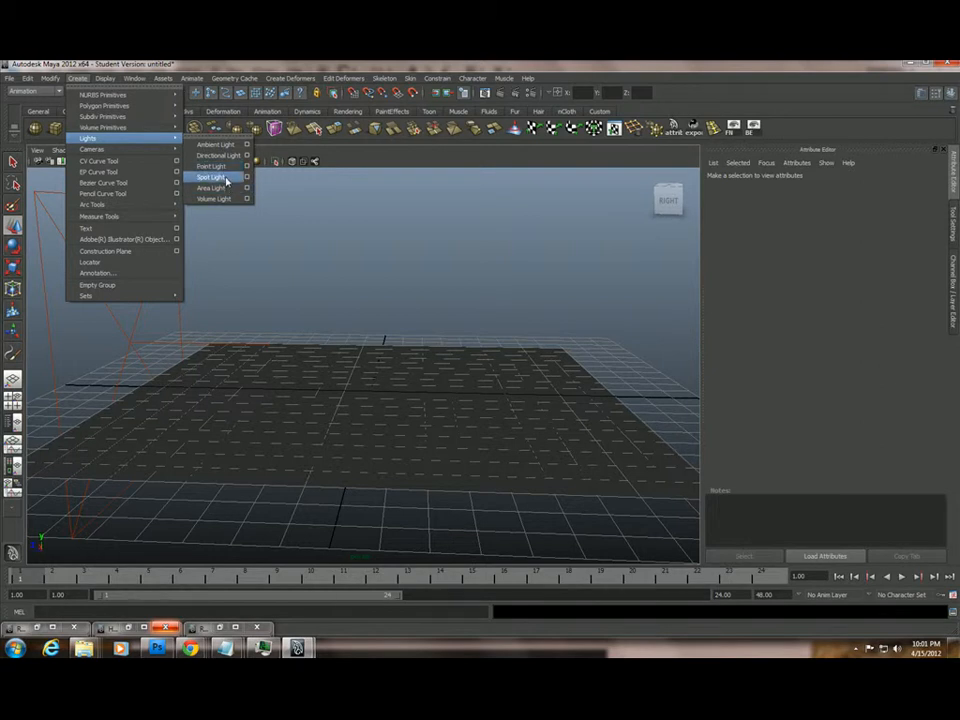
{"action": "left_click", "coordinate": [211, 177]}
{"action": "left_click_drag", "start_coordinate": [371, 362], "coordinate": [378, 249]}
{"action": "right_click_drag", "start_coordinate": [349, 313], "coordinate": [565, 306], "text": "alt"}
{"action": "middle_click_drag", "start_coordinate": [418, 275], "coordinate": [418, 293], "text": "alt"}
{"action": "left_click_drag", "start_coordinate": [418, 293], "coordinate": [381, 346], "text": "alt"}
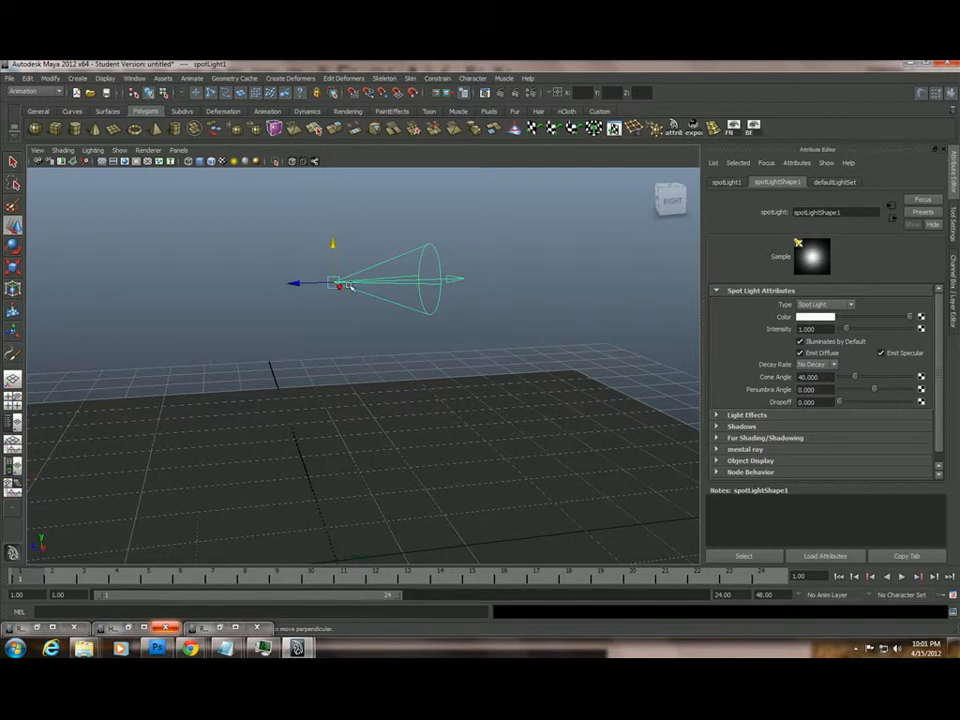
{"action": "right_click_drag", "start_coordinate": [389, 319], "coordinate": [301, 327], "text": "alt"}
{"action": "middle_click_drag", "start_coordinate": [319, 359], "coordinate": [288, 336], "text": "alt"}
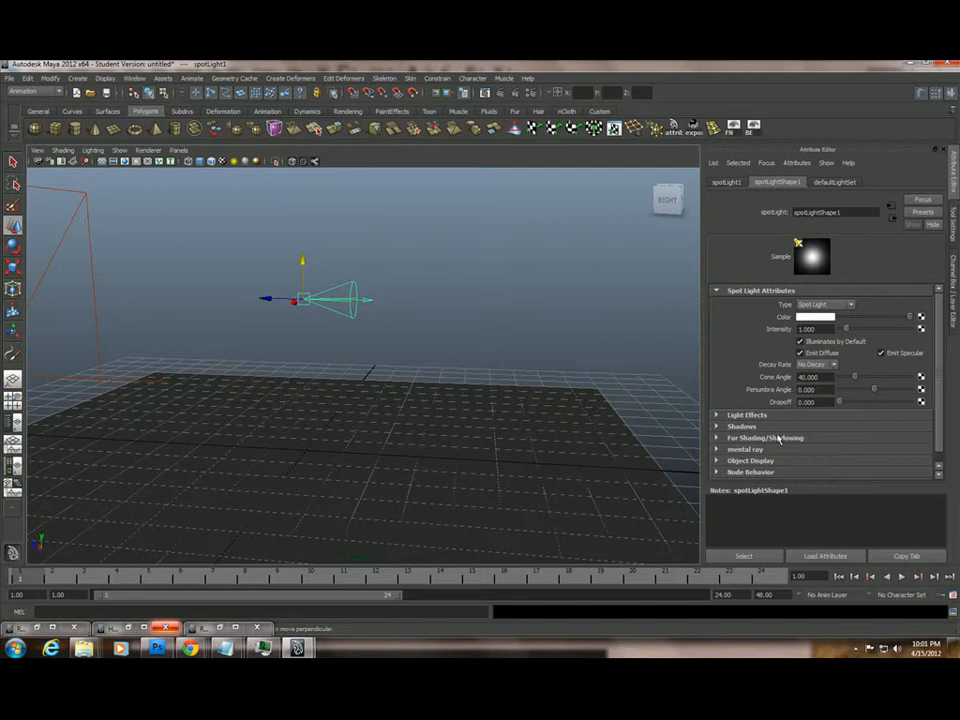
Try rotating the spot light, and undo the rotation.
{"action": "key", "text": "e"}
{"action": "left_click_drag", "start_coordinate": [336, 261], "coordinate": [306, 300]}
{"action": "key", "text": "ctrl+z"}
{"action": "left_click", "coordinate": [16, 229]}
{"action": "left_click_drag", "start_coordinate": [381, 349], "coordinate": [433, 324], "text": "alt"}
{"action": "right_click_drag", "start_coordinate": [433, 324], "coordinate": [395, 325], "text": "alt"}
{"action": "left_click_drag", "start_coordinate": [395, 325], "coordinate": [384, 344], "text": "alt"}
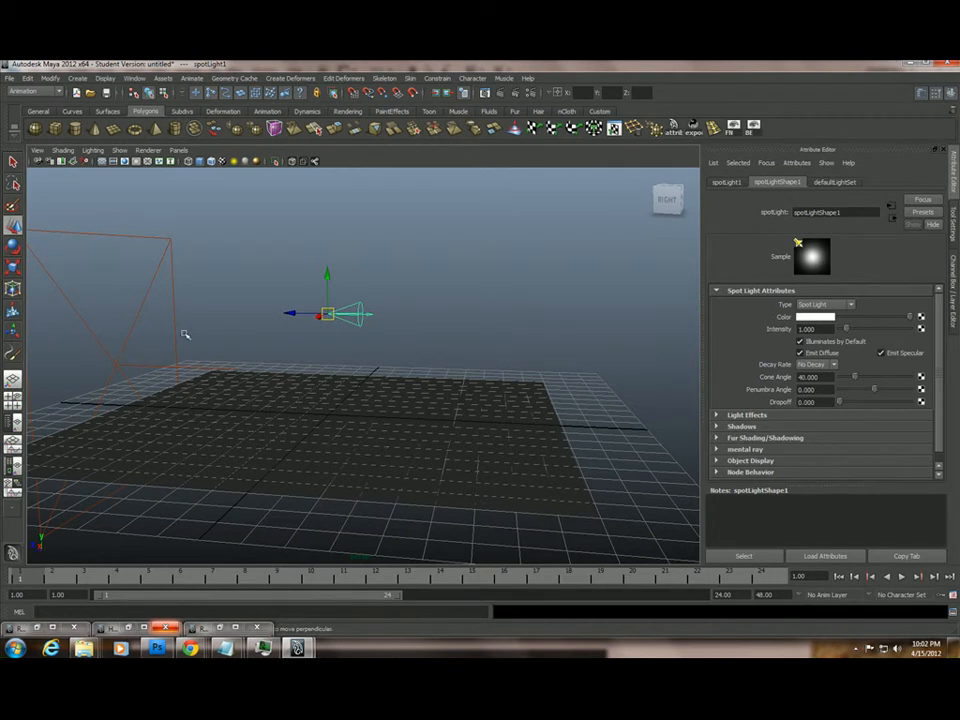
Delete the spot light, leaving the area light beside the plane.
{"action": "left_click", "coordinate": [369, 348]}
{"action": "left_click", "coordinate": [348, 315]}
{"action": "key", "text": "Delete"}
{"action": "mouse_move", "coordinate": [369, 369]}
{"action": "left_mouse_down", "text": "alt"}
{"action": "mouse_move", "coordinate": [373, 349]}
{"action": "mouse_move", "coordinate": [347, 362]}
{"action": "mouse_move", "coordinate": [352, 380]}
{"action": "left_mouse_up", "text": "alt"}
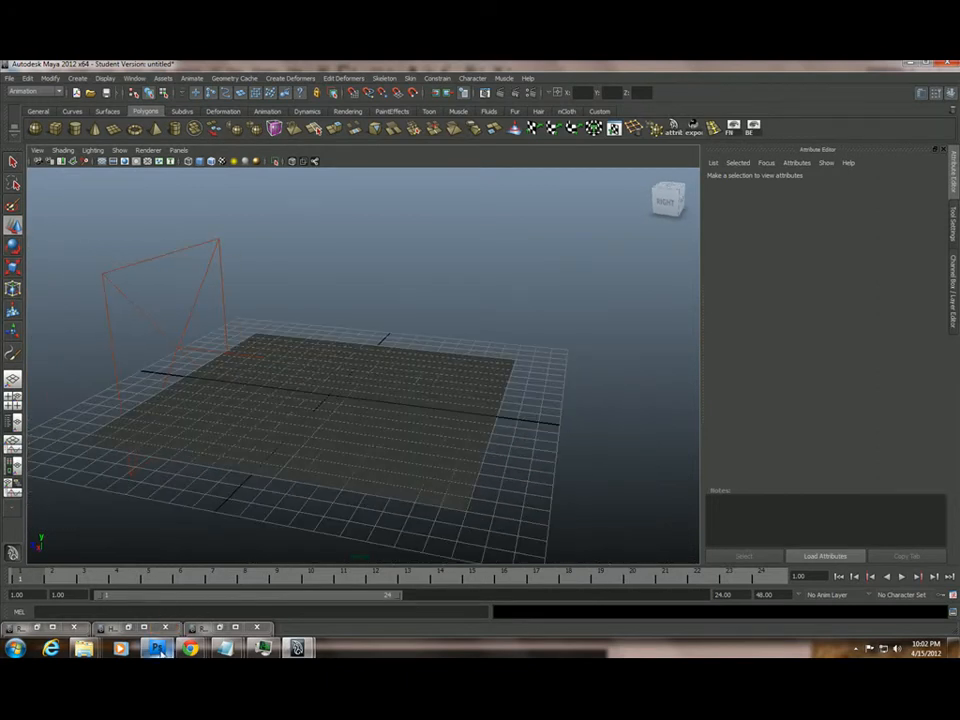
Switch to Photoshop and make a small circular selection near the upper-left corner of the blank Untitled-2 canvas.
{"action": "left_click", "coordinate": [158, 648]}
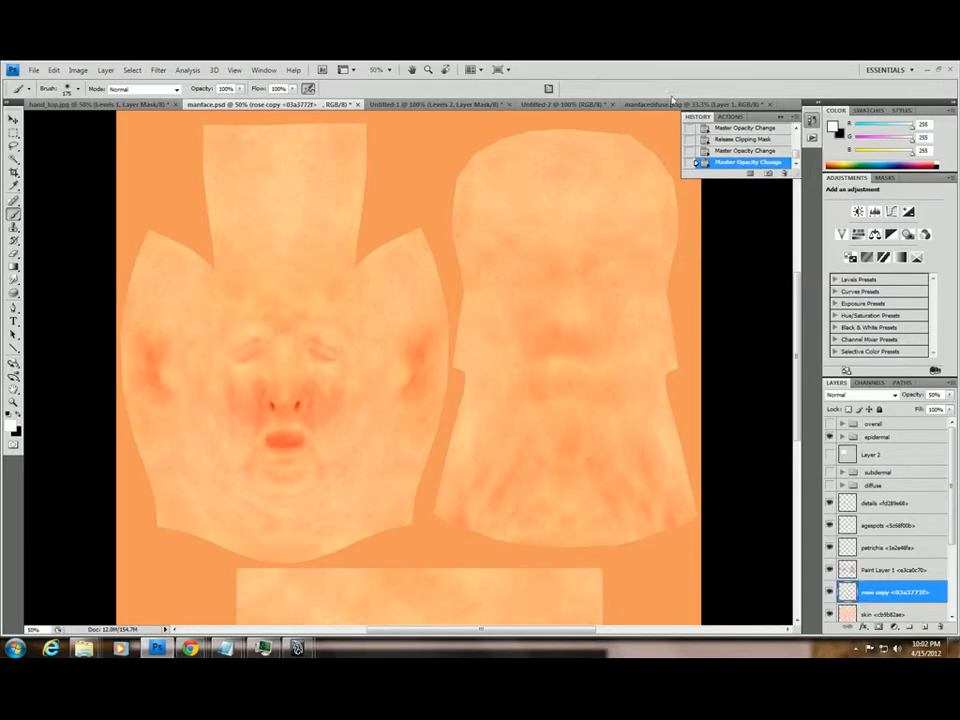
{"action": "left_click", "coordinate": [418, 104]}
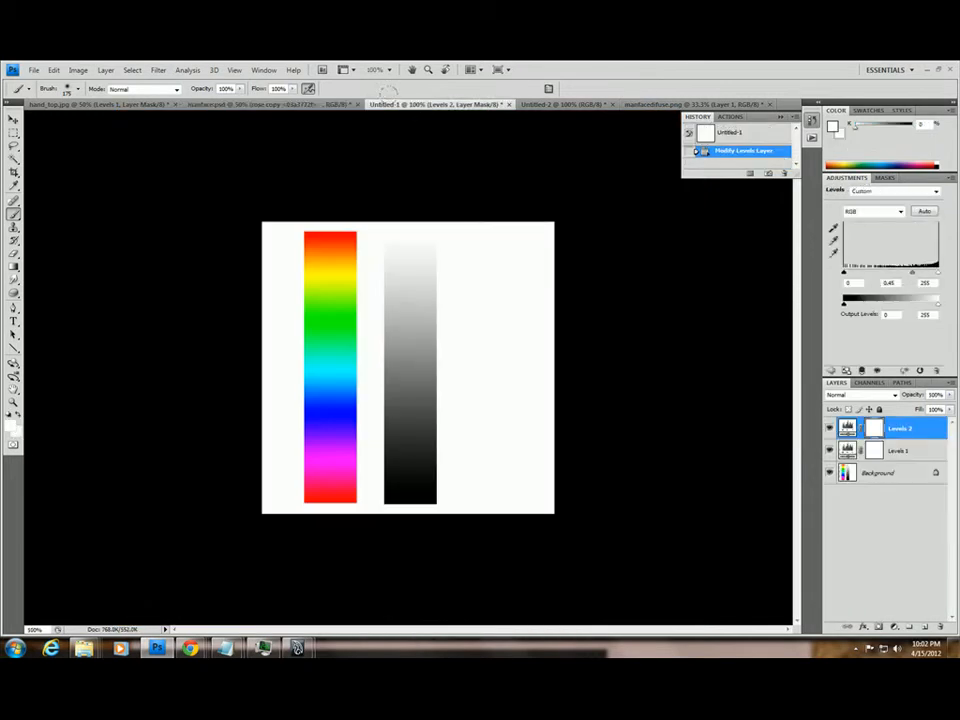
{"action": "left_click", "coordinate": [565, 104]}
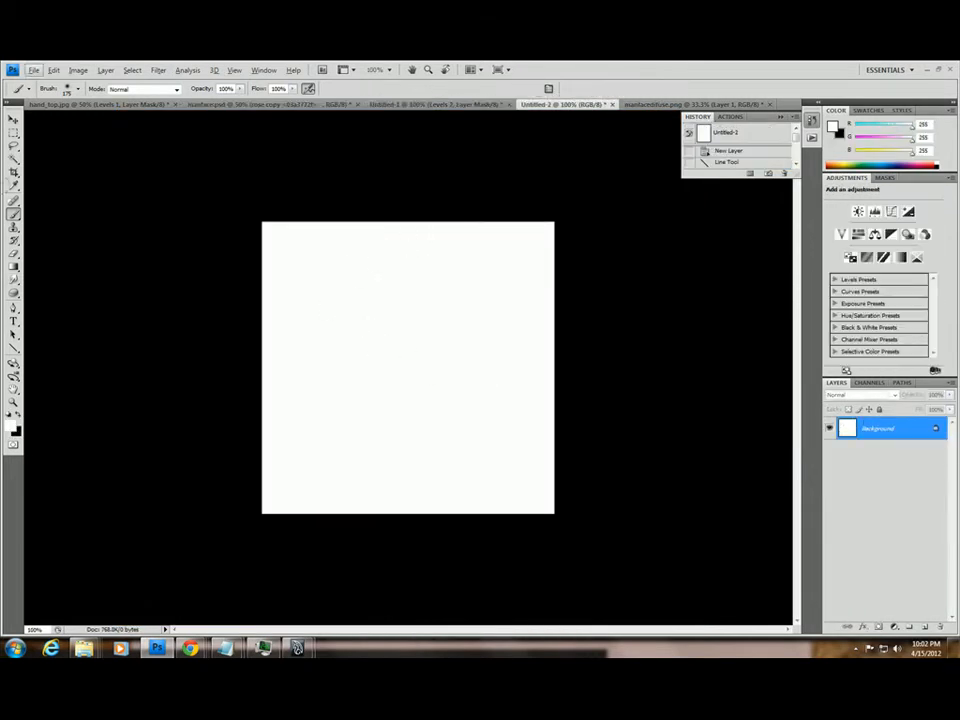
{"action": "left_click", "coordinate": [14, 133]}
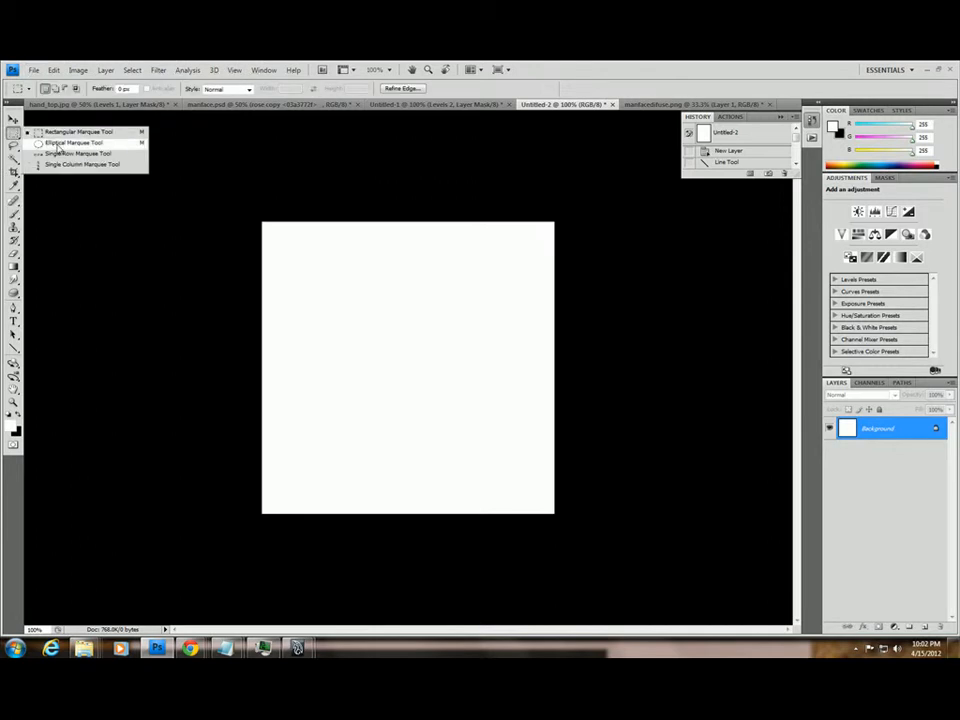
{"action": "left_click", "coordinate": [58, 146]}
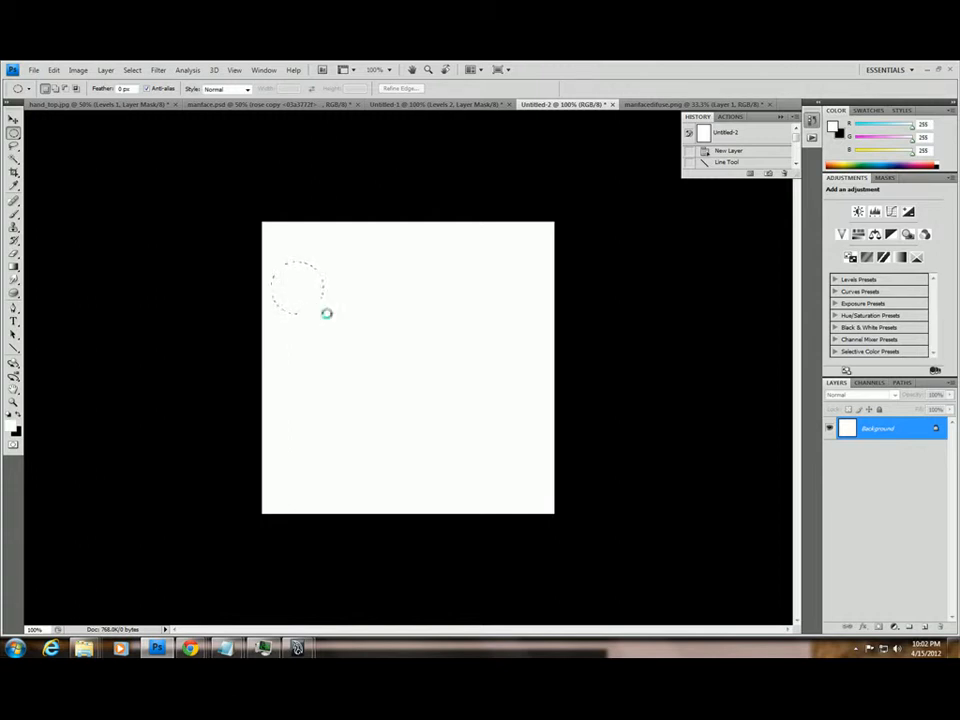
{"action": "left_click_drag", "start_coordinate": [327, 313], "coordinate": [326, 314]}
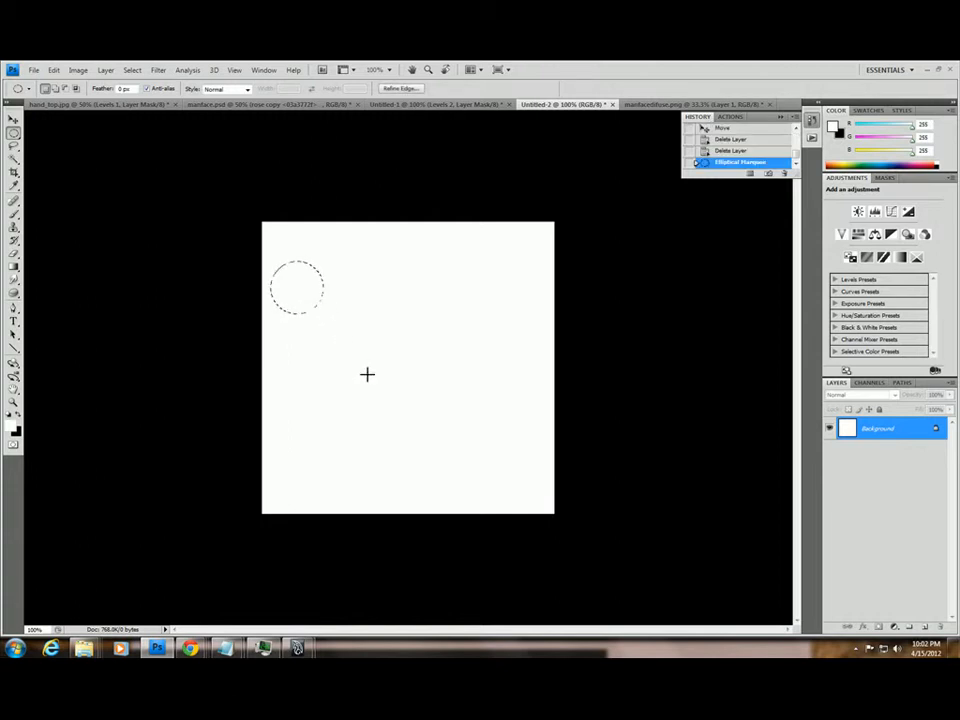
Add a new layer and stroke the circular selection with a 2 px black line placed inside.
{"action": "left_click", "coordinate": [924, 626]}
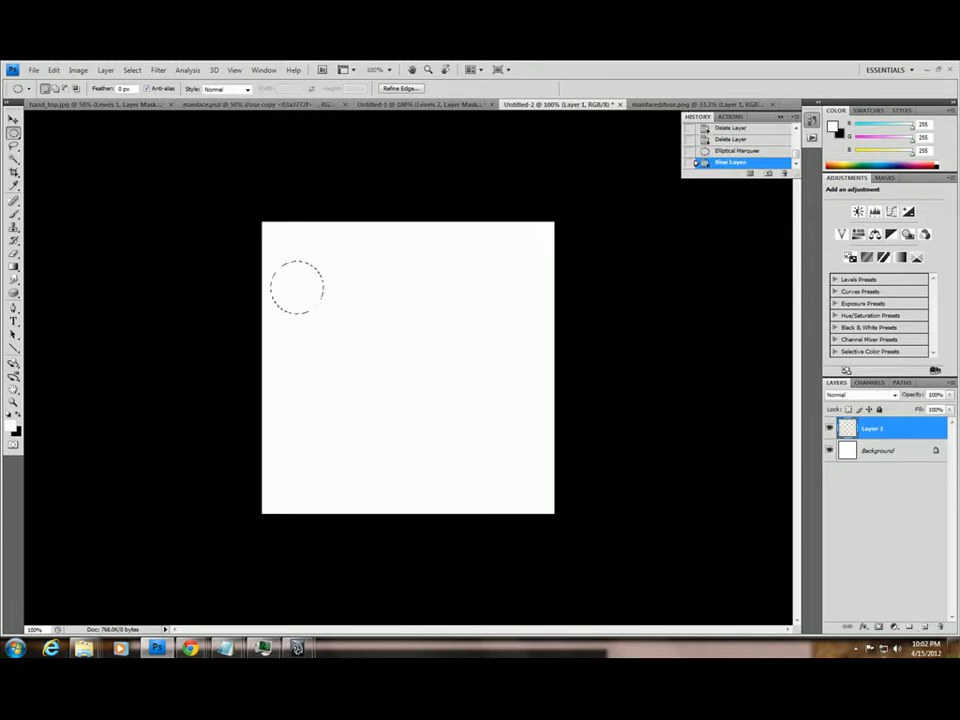
{"action": "left_click", "coordinate": [20, 417]}
{"action": "key", "text": "alt"}
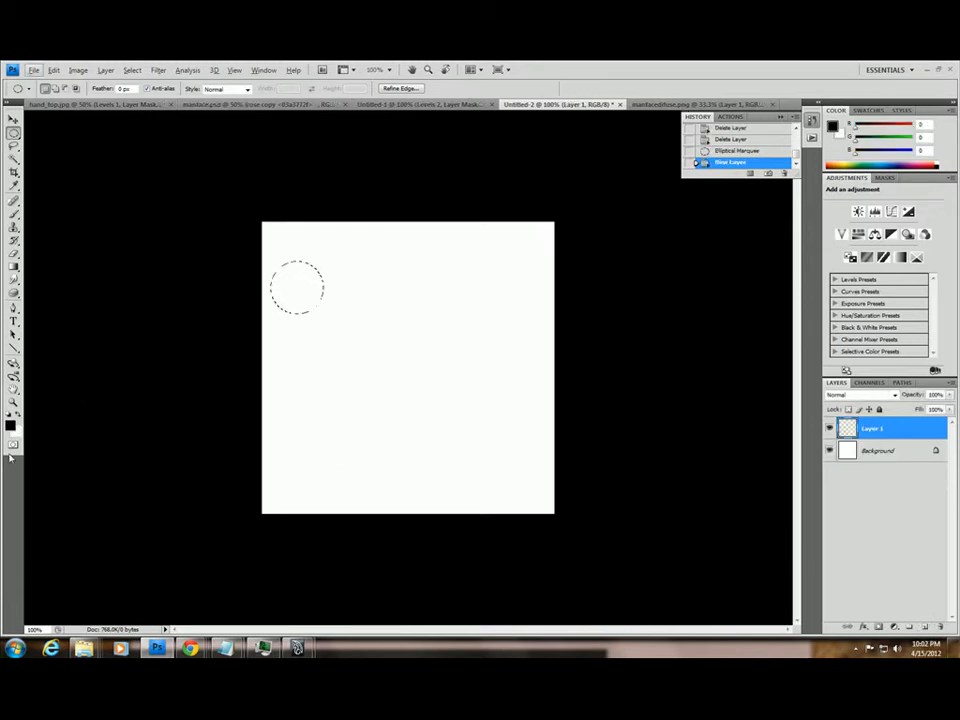
{"action": "left_click", "coordinate": [54, 70]}
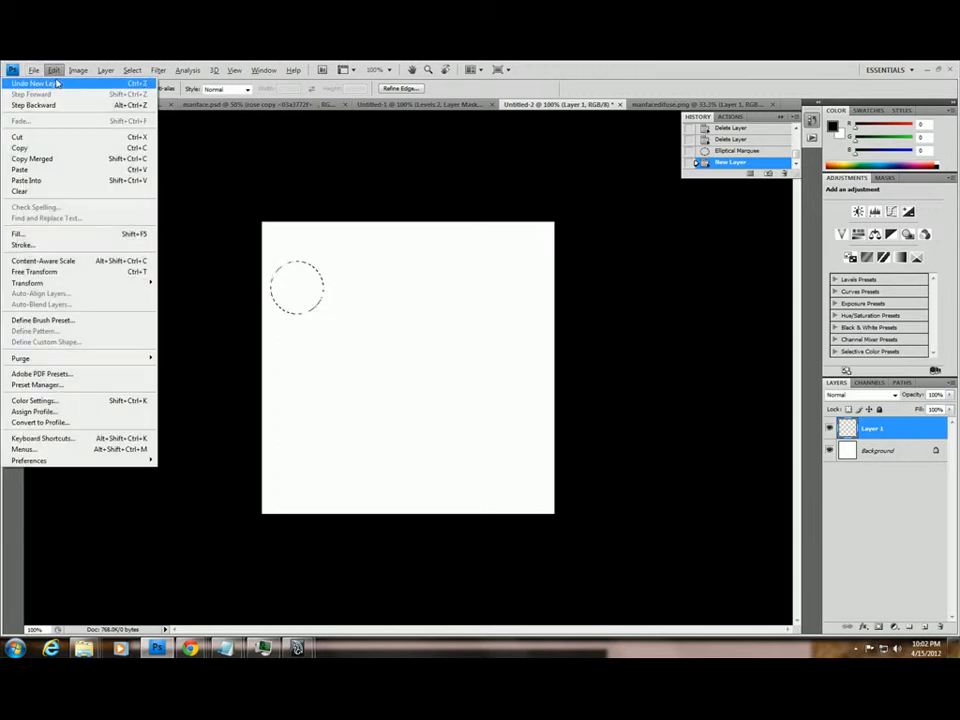
{"action": "left_click", "coordinate": [82, 248]}
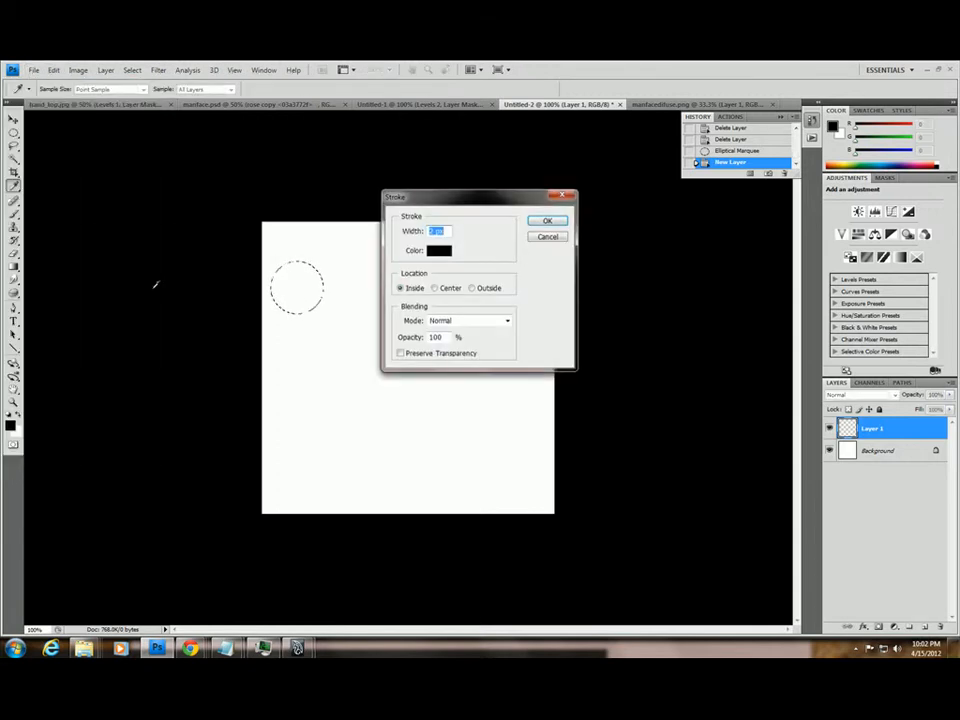
{"action": "left_click", "coordinate": [551, 221]}
Deselect the circle, move it to the canvas's upper-right area and place a duplicate below it.
{"action": "key", "text": "v"}
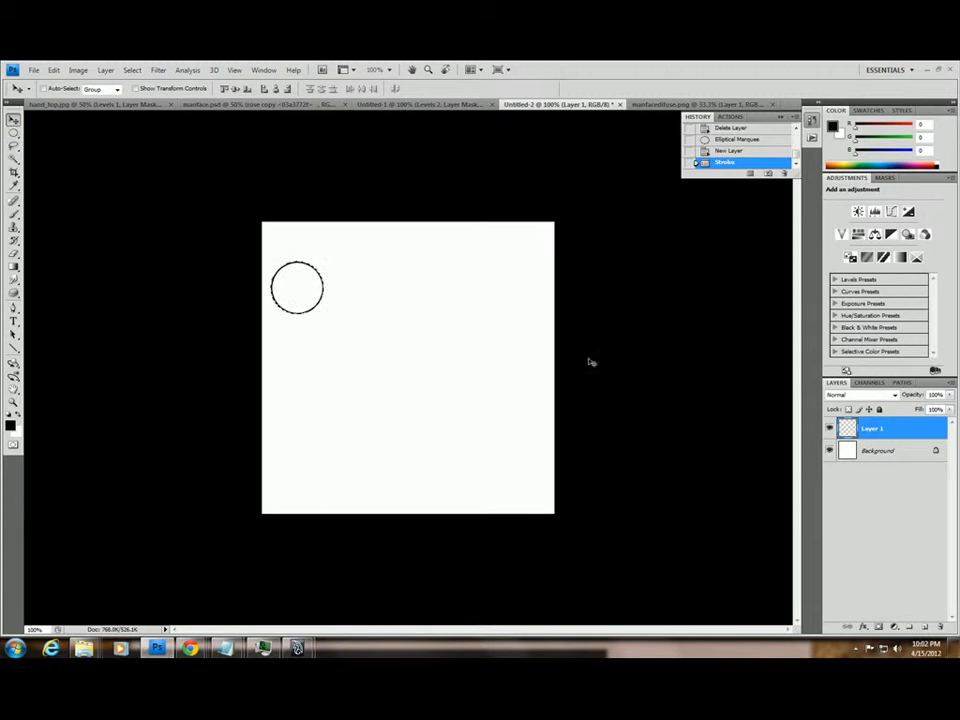
{"action": "key", "text": "ctrl+d"}
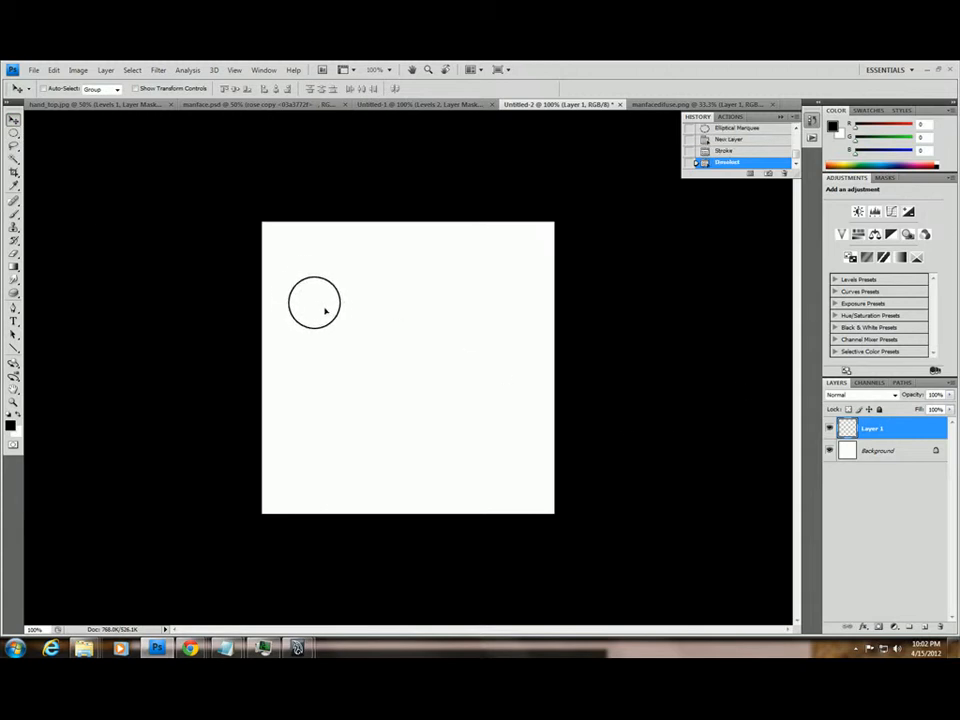
{"action": "left_click_drag", "start_coordinate": [336, 295], "coordinate": [507, 402]}
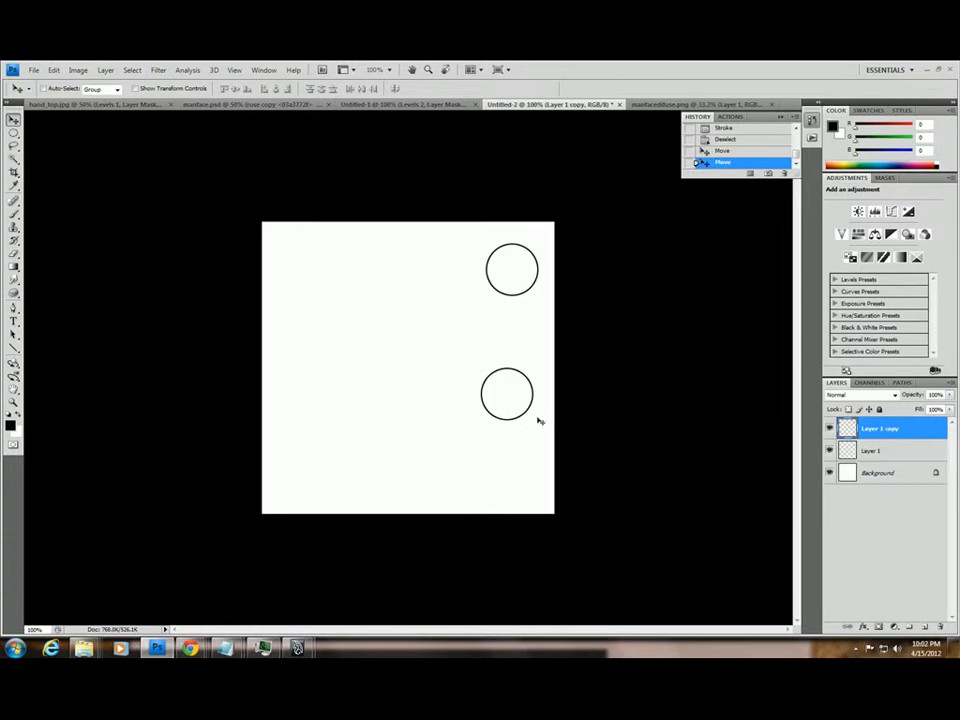
On a new layer, draw two 2 px lines from a point near the left edge to the upper circle's top and bottom.
{"action": "left_click", "coordinate": [926, 628]}
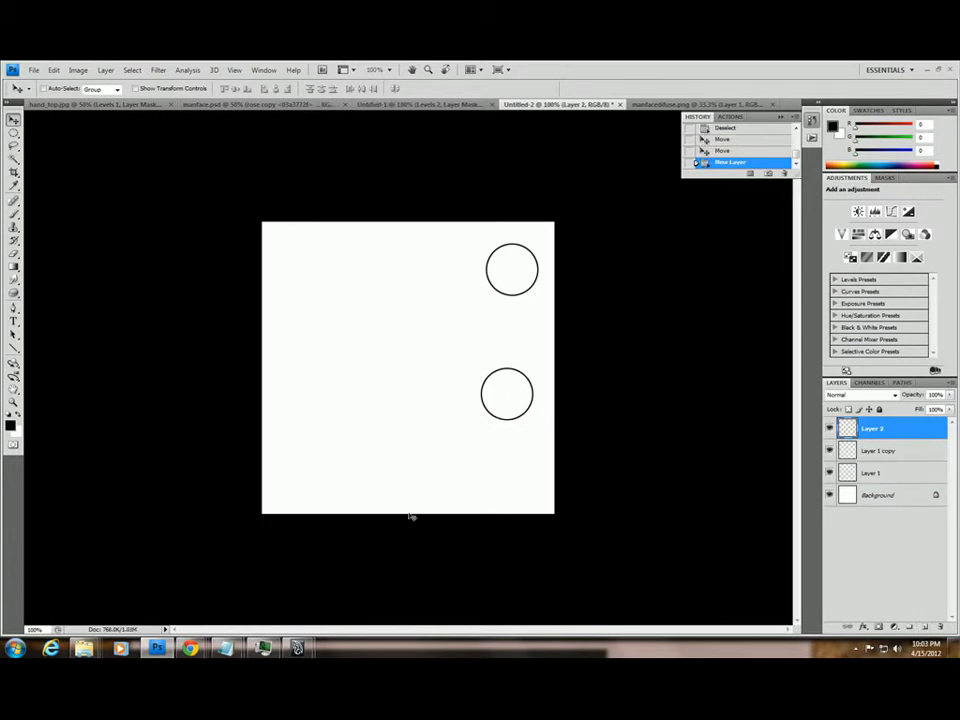
{"action": "left_click", "coordinate": [13, 347]}
{"action": "left_click_drag", "start_coordinate": [273, 260], "coordinate": [512, 243]}
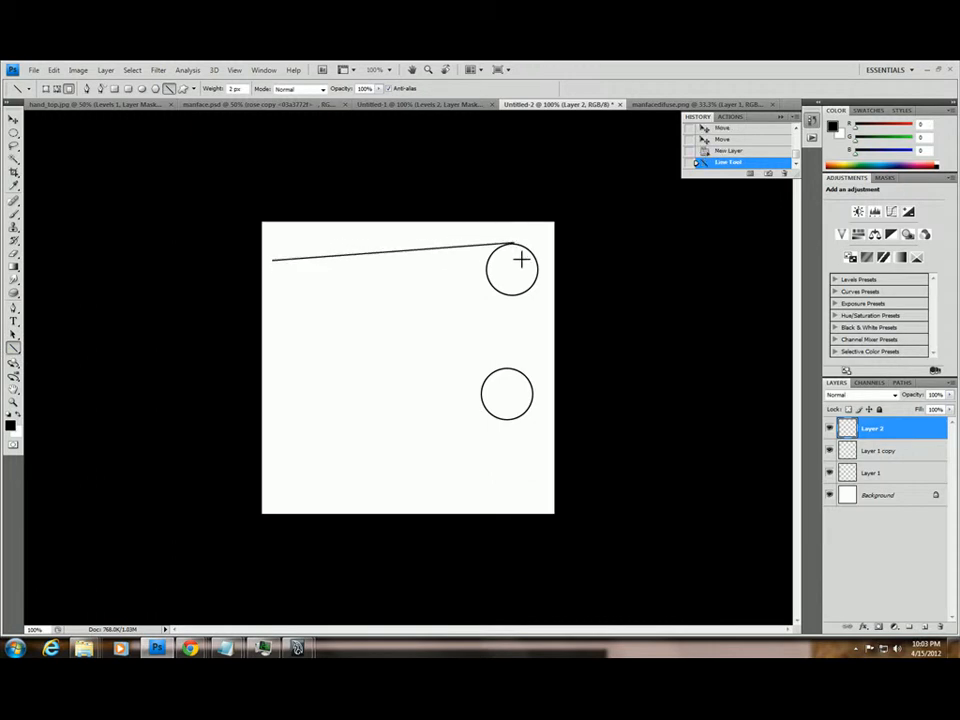
{"action": "left_click_drag", "start_coordinate": [273, 260], "coordinate": [516, 295]}
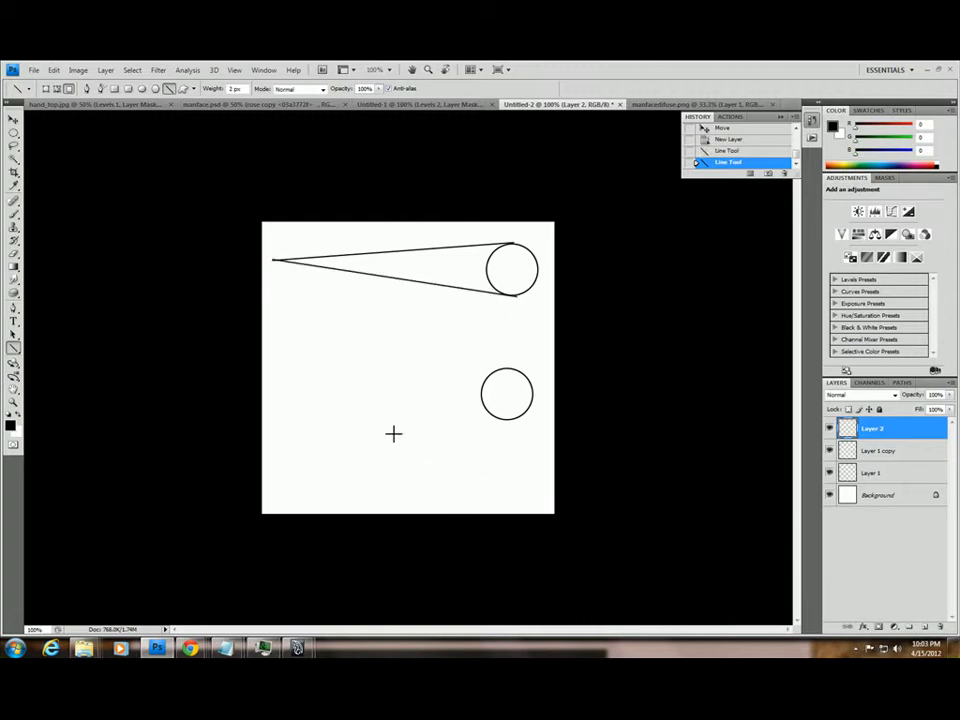
Draw two lines from a point just left of the lower circle to its top and bottom, redoing the lower line.
{"action": "left_click_drag", "start_coordinate": [450, 394], "coordinate": [503, 369]}
{"action": "left_click_drag", "start_coordinate": [449, 395], "coordinate": [502, 424]}
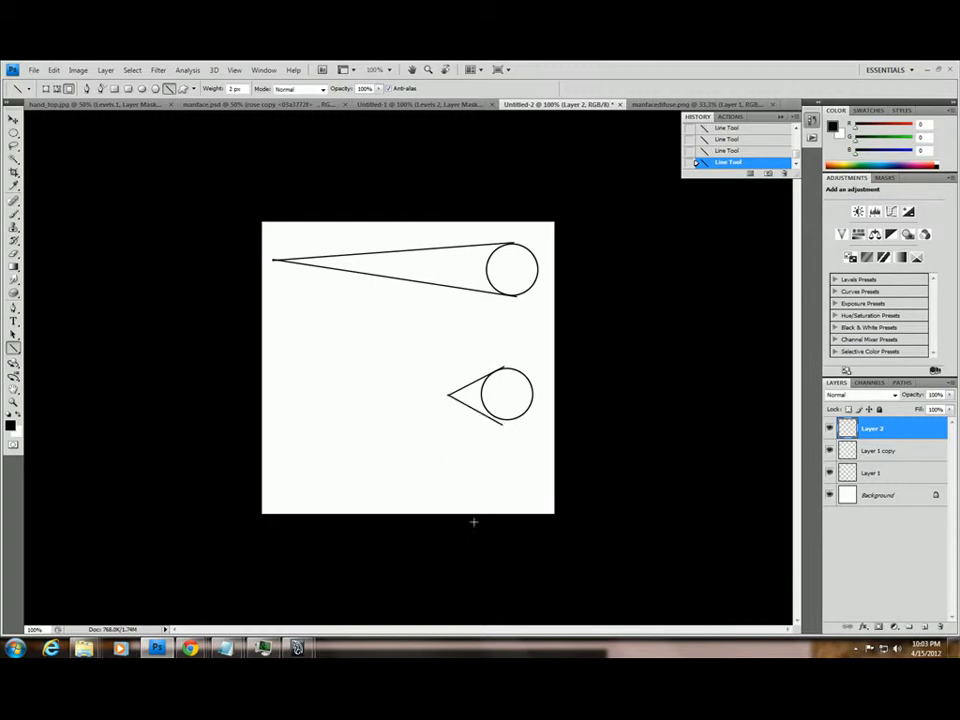
{"action": "key", "text": "ctrl+z"}
{"action": "left_click_drag", "start_coordinate": [447, 396], "coordinate": [504, 421]}
Copy the lower circle's angle lines to a new layer and align their vertex with the upper diagram's far-left point.
{"action": "left_click", "coordinate": [14, 134]}
{"action": "left_click", "coordinate": [45, 134]}
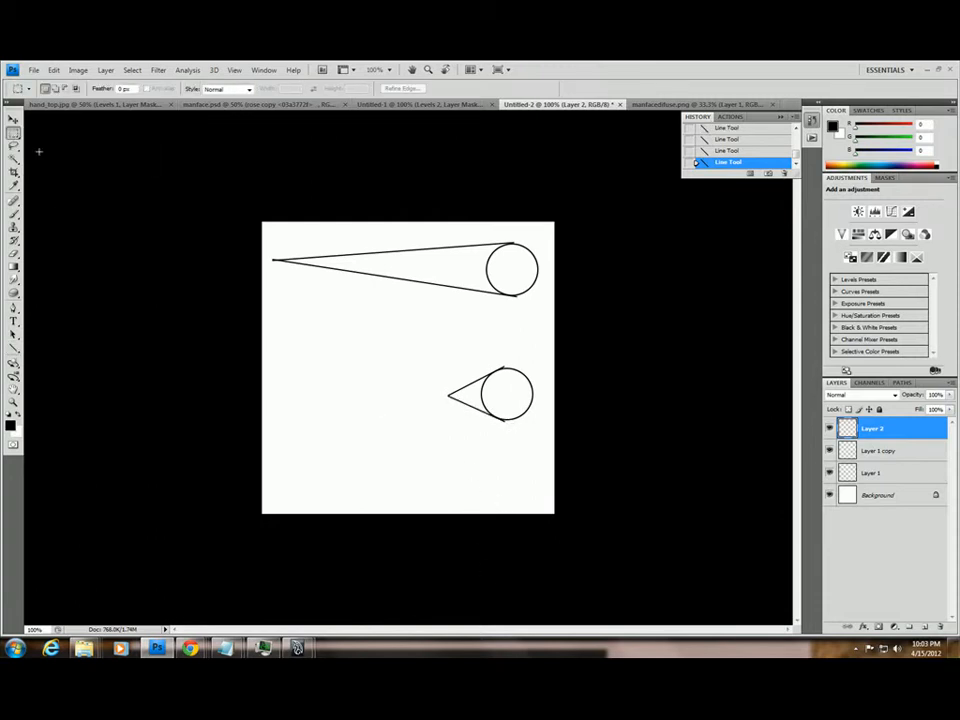
{"action": "mouse_move", "coordinate": [412, 348]}
{"action": "left_mouse_down"}
{"action": "mouse_move", "coordinate": [543, 430]}
{"action": "mouse_move", "coordinate": [540, 445]}
{"action": "left_mouse_up"}
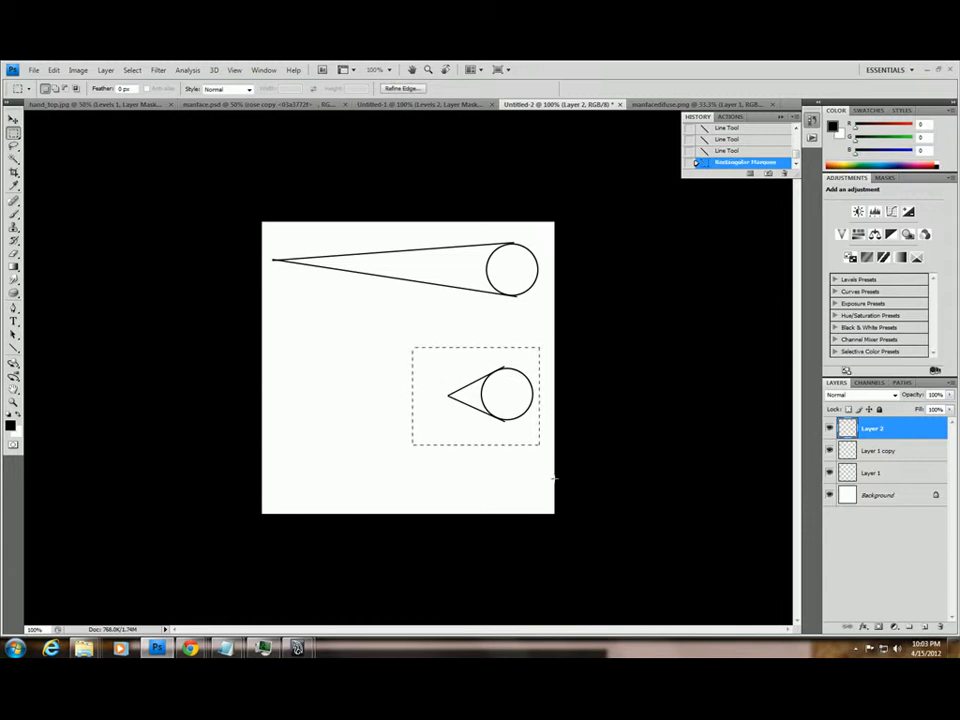
{"action": "key", "text": "ctrl+c"}
{"action": "key", "text": "ctrl+v"}
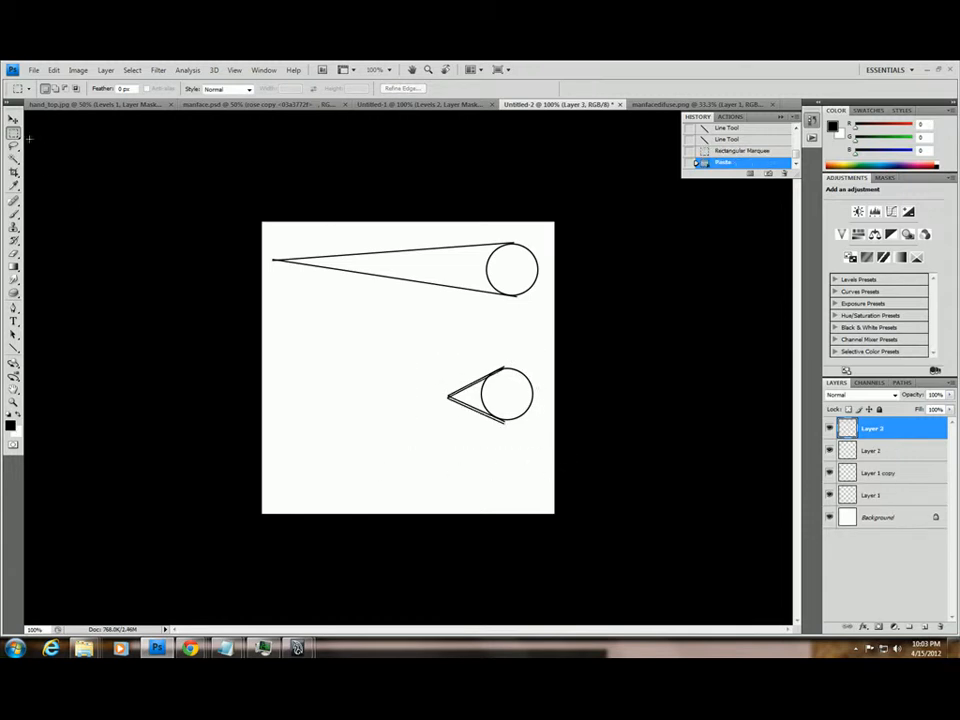
{"action": "key", "text": "v"}
{"action": "mouse_move", "coordinate": [456, 377]}
{"action": "left_mouse_down"}
{"action": "mouse_move", "coordinate": [386, 339]}
{"action": "mouse_move", "coordinate": [298, 262]}
{"action": "left_mouse_up"}
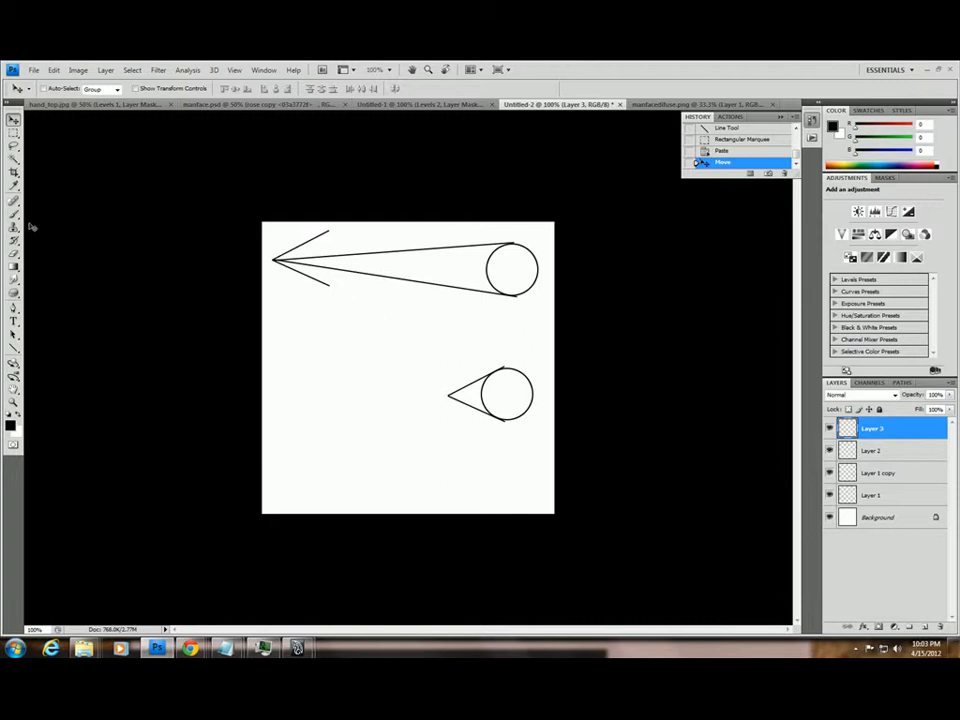
Draw three short parallel horizontal lines in the empty area to the left of the lower circle diagram.
{"action": "left_click", "coordinate": [13, 347]}
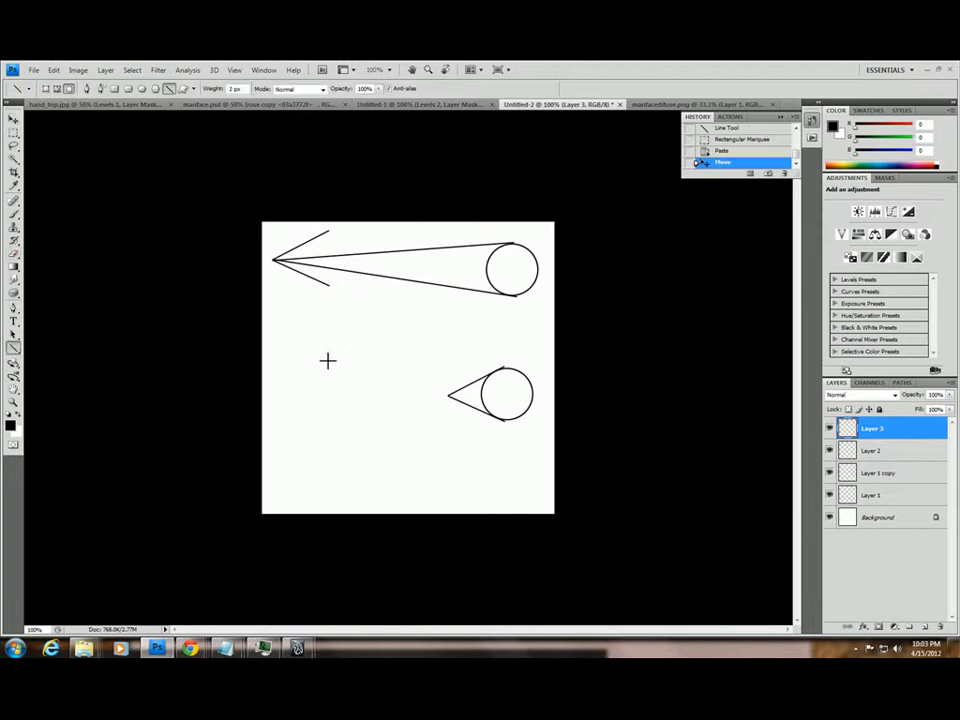
{"action": "left_click_drag", "start_coordinate": [308, 352], "coordinate": [367, 352]}
{"action": "left_click_drag", "start_coordinate": [309, 367], "coordinate": [368, 367]}
{"action": "left_click_drag", "start_coordinate": [311, 384], "coordinate": [366, 383]}
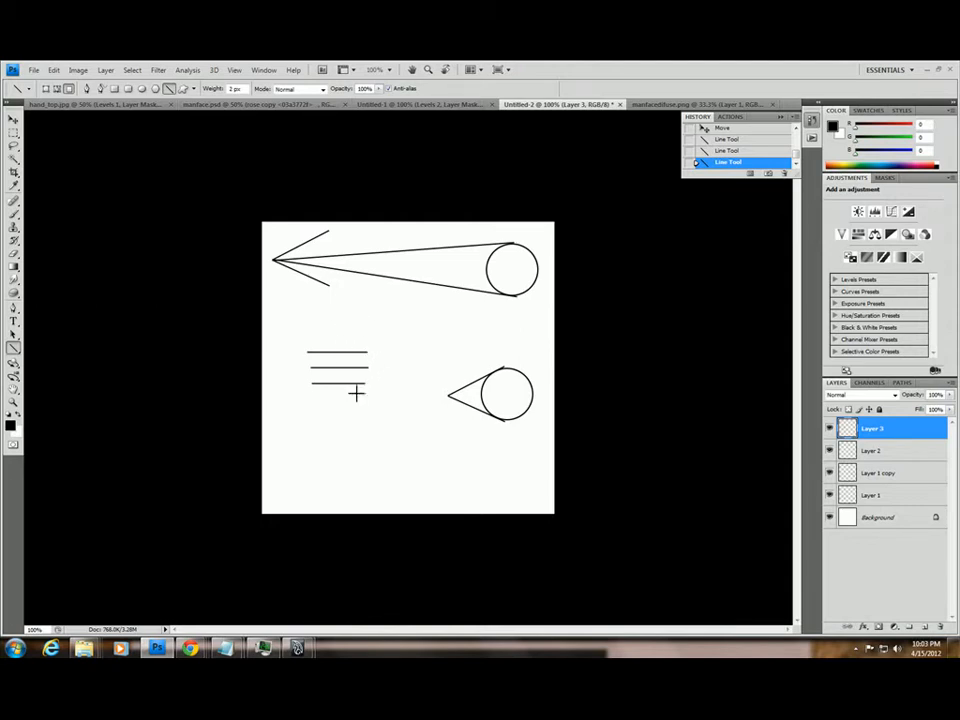
Delete the two layers holding the angle lines and the layer with the upper circle.
{"action": "left_click_drag", "start_coordinate": [880, 428], "coordinate": [942, 624]}
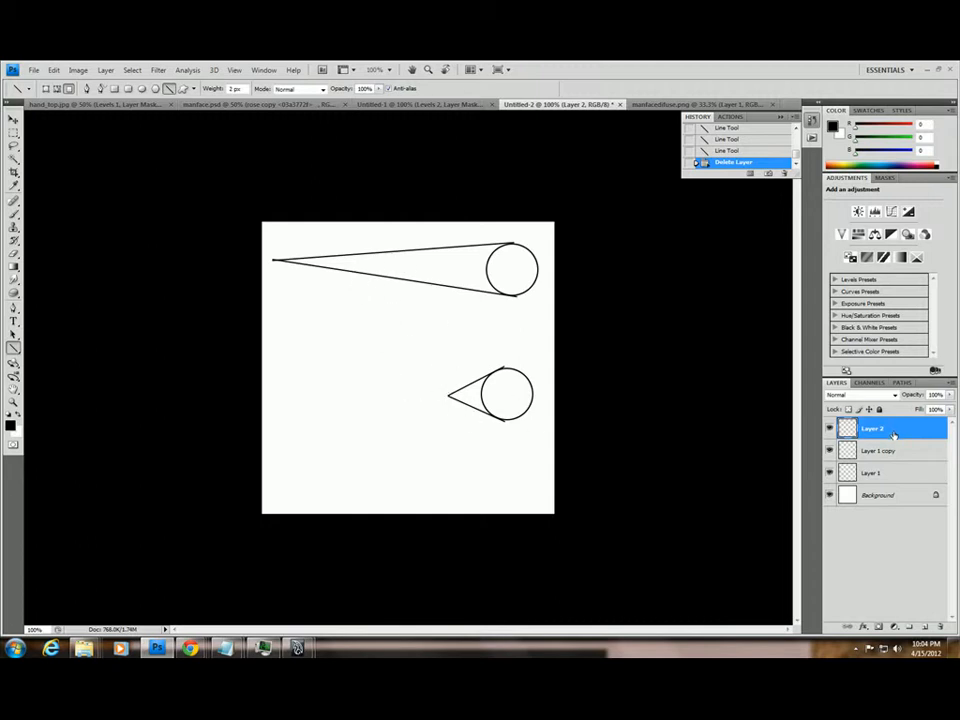
{"action": "left_click_drag", "start_coordinate": [900, 430], "coordinate": [940, 626]}
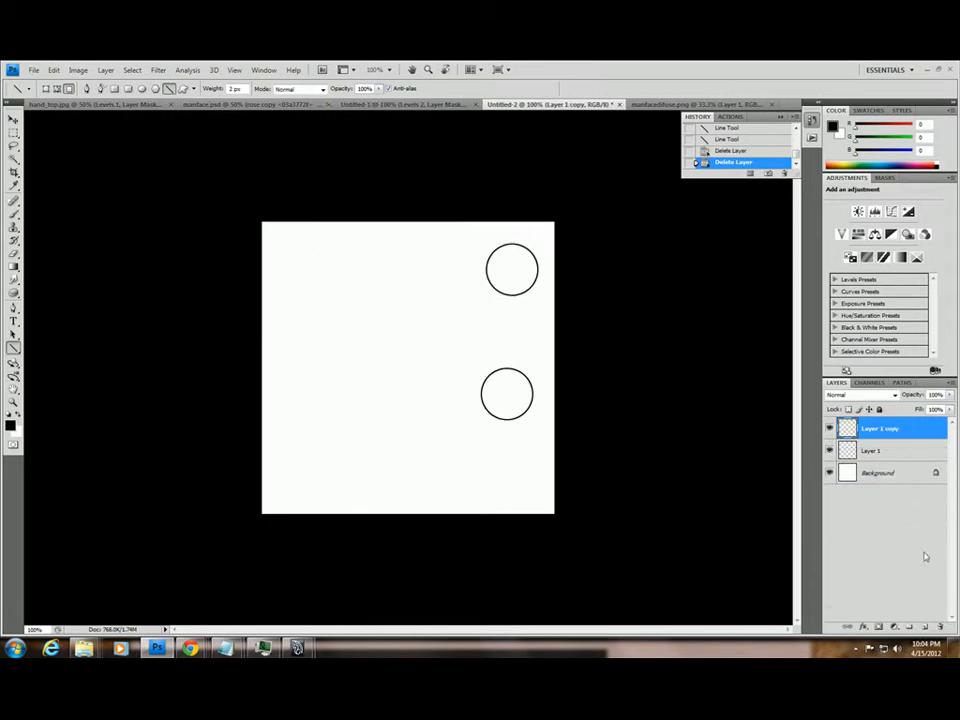
{"action": "left_click", "coordinate": [890, 453]}
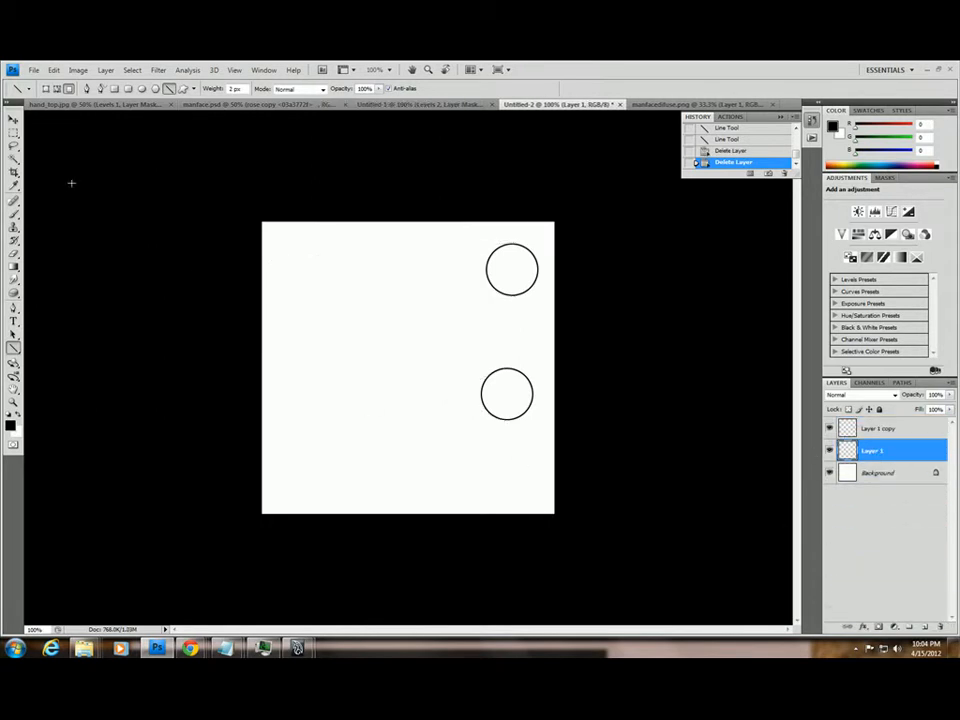
{"action": "left_click_drag", "start_coordinate": [903, 450], "coordinate": [940, 625]}
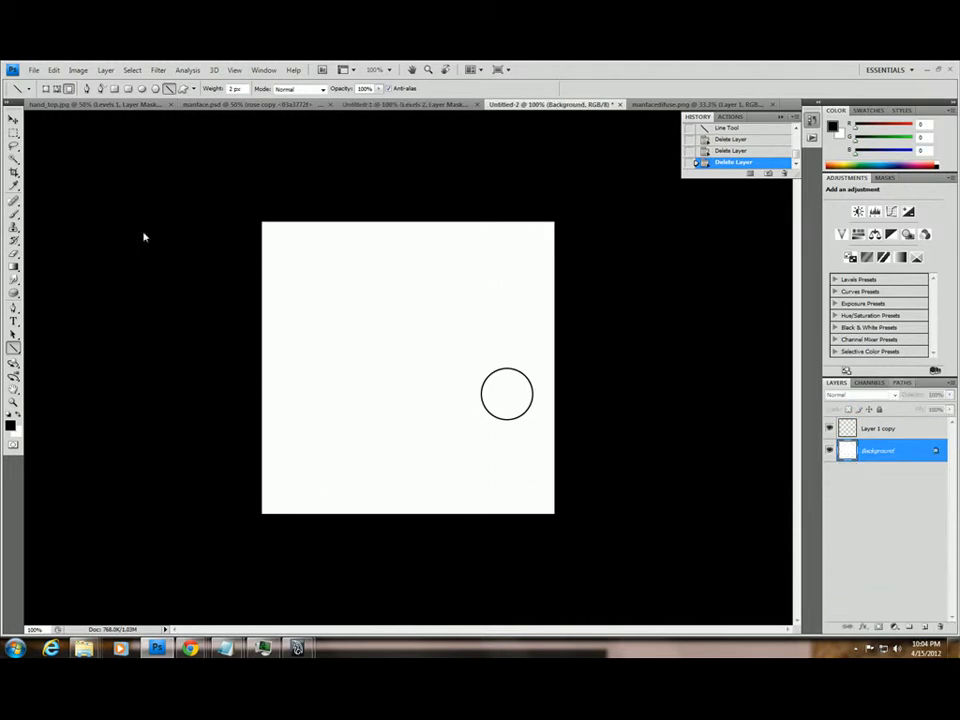
Move the remaining circle on Layer 1 copy to the left-middle area of the canvas.
{"action": "left_click", "coordinate": [15, 119]}
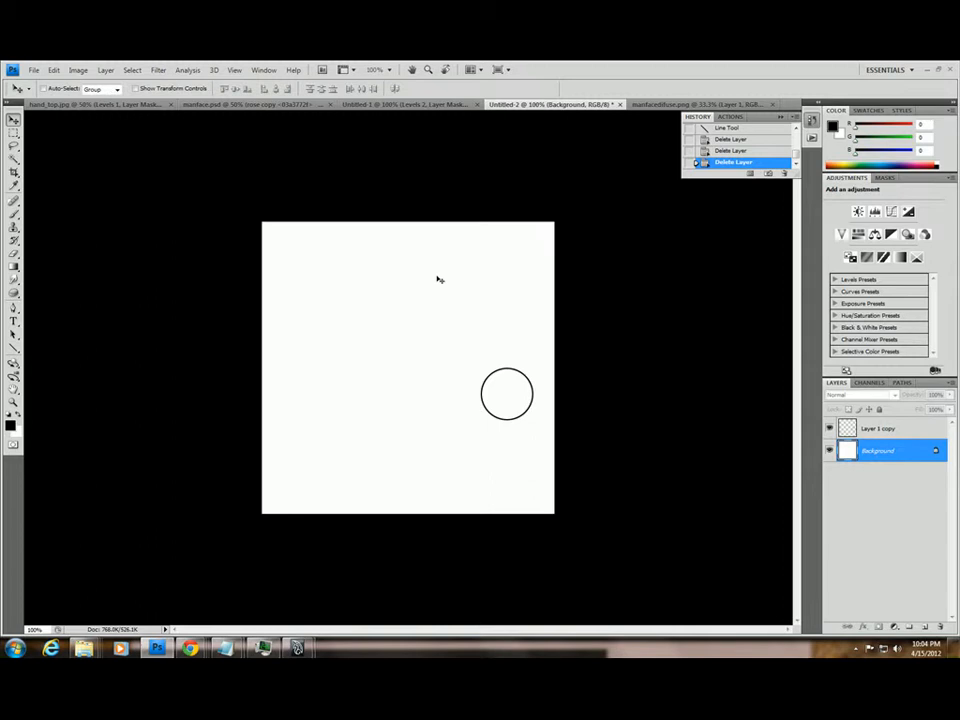
{"action": "left_click", "coordinate": [880, 428]}
{"action": "left_click_drag", "start_coordinate": [523, 394], "coordinate": [473, 380]}
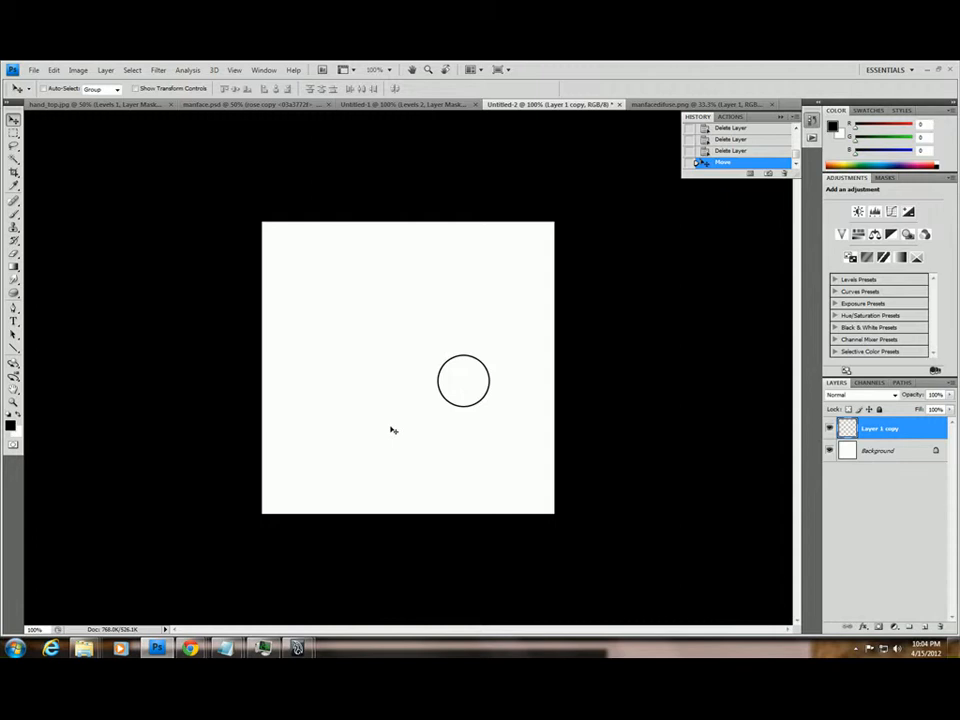
{"action": "left_click_drag", "start_coordinate": [474, 385], "coordinate": [349, 362]}
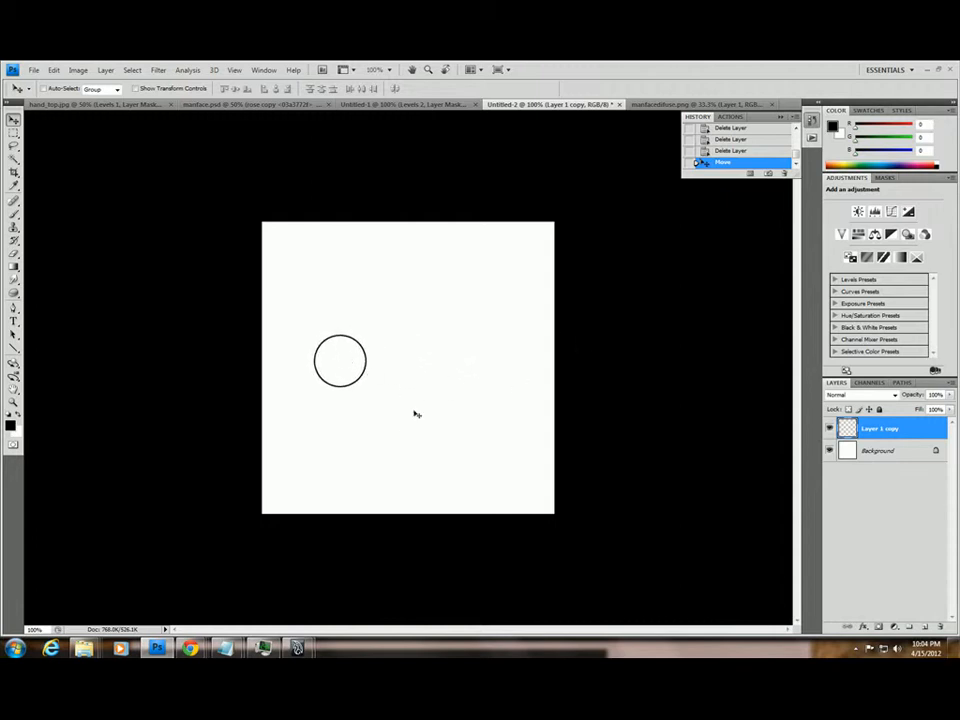
On a new layer, outline a small square to the right of the circle with a 2 px black inside stroke.
{"action": "left_click", "coordinate": [923, 628]}
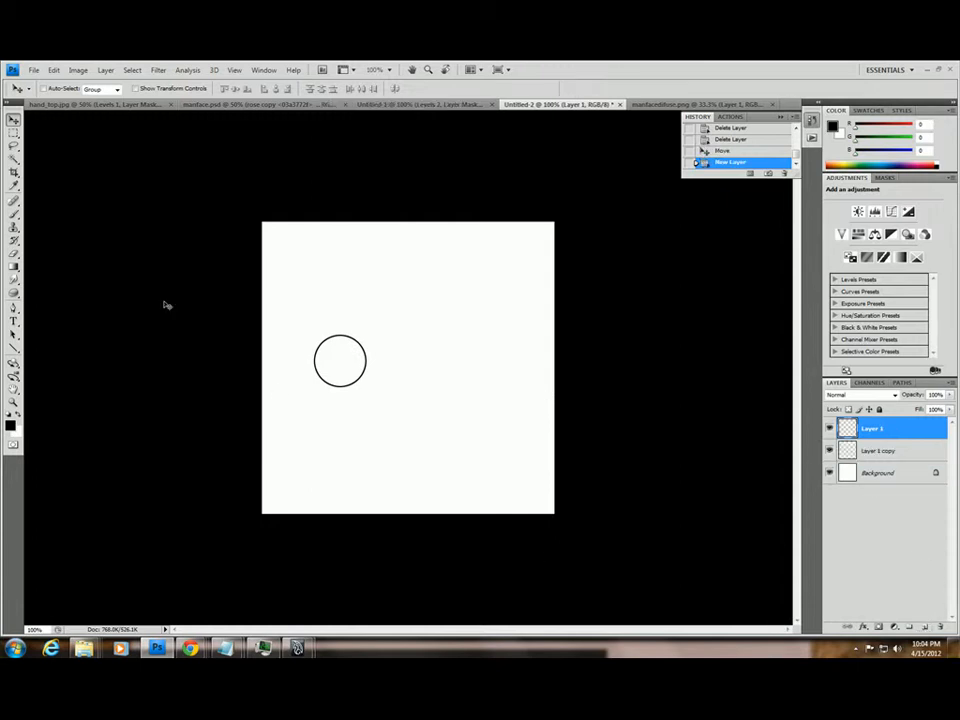
{"action": "left_click", "coordinate": [14, 132]}
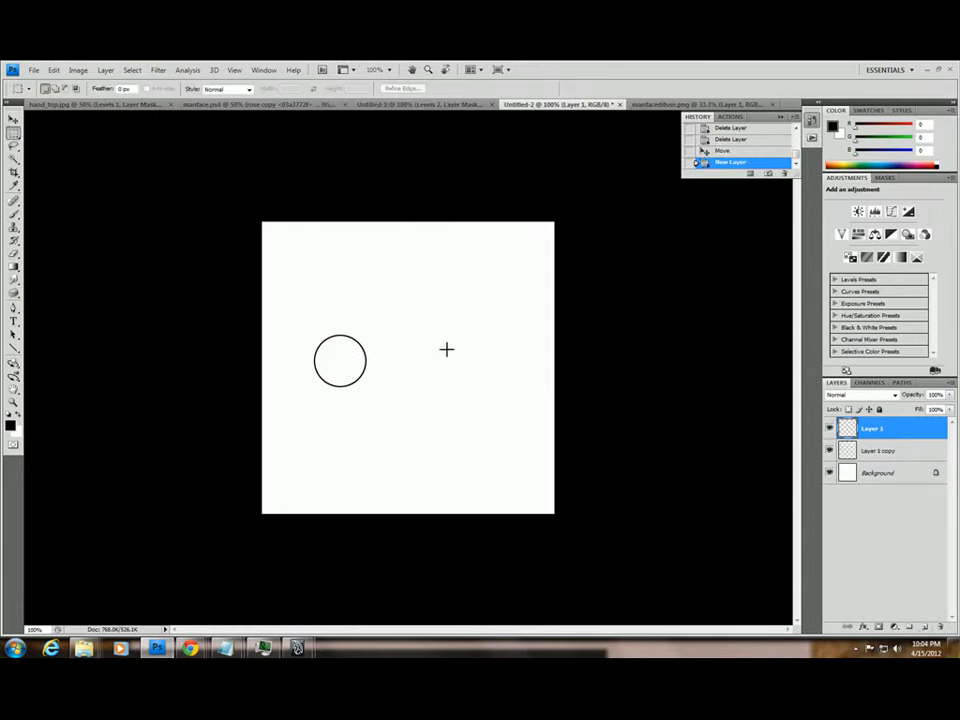
{"action": "left_click_drag", "start_coordinate": [451, 358], "coordinate": [463, 365]}
{"action": "left_click", "coordinate": [53, 70]}
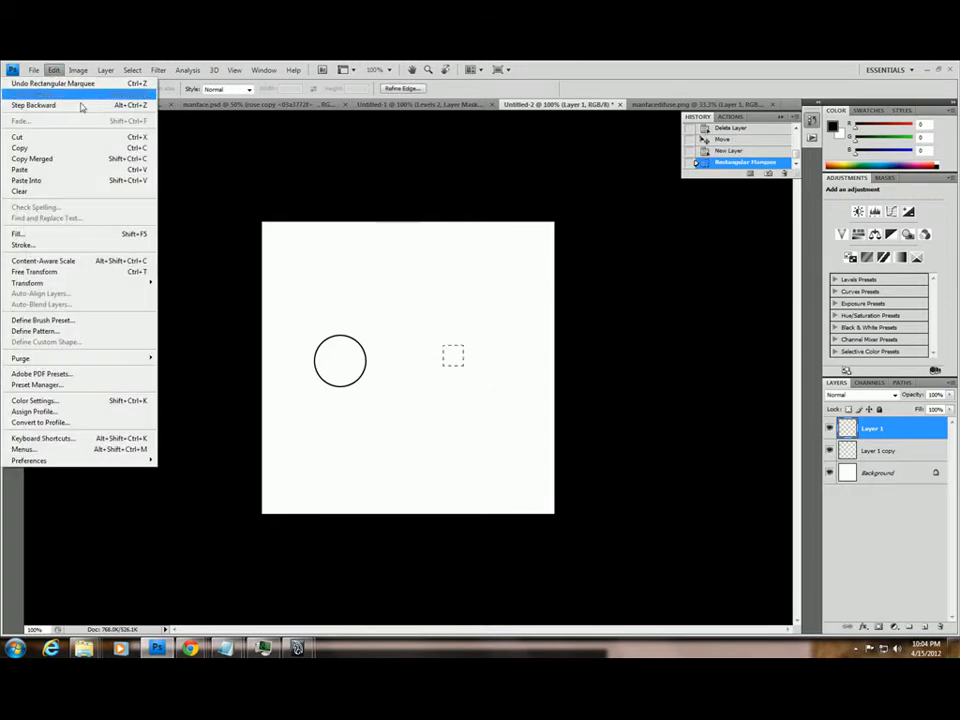
{"action": "left_click", "coordinate": [80, 245]}
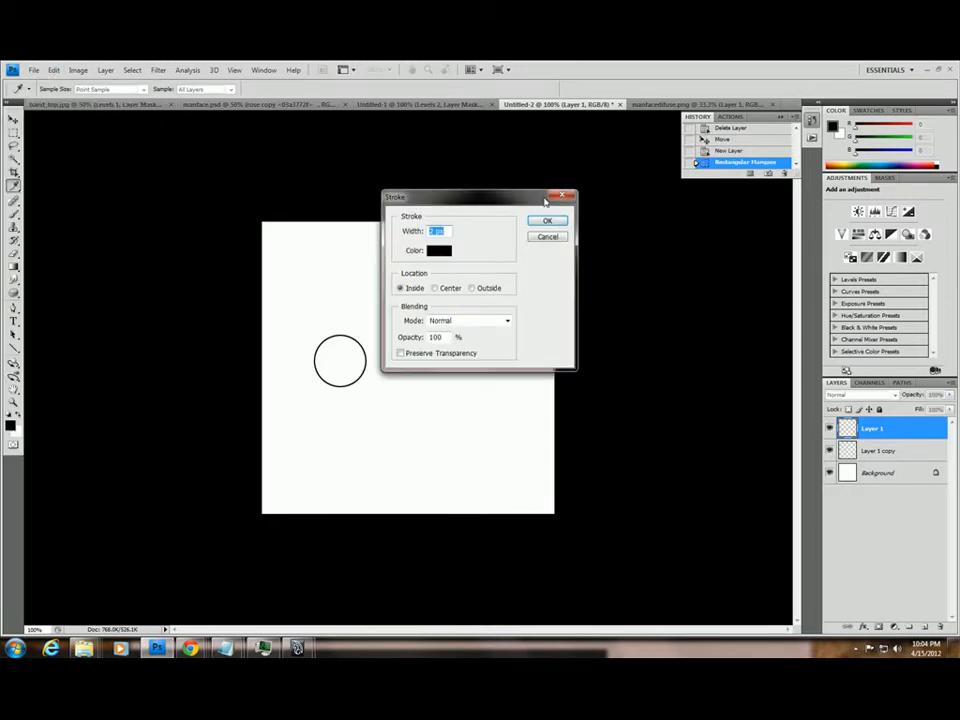
{"action": "left_click", "coordinate": [562, 223]}
{"action": "key", "text": "ctrl+d"}
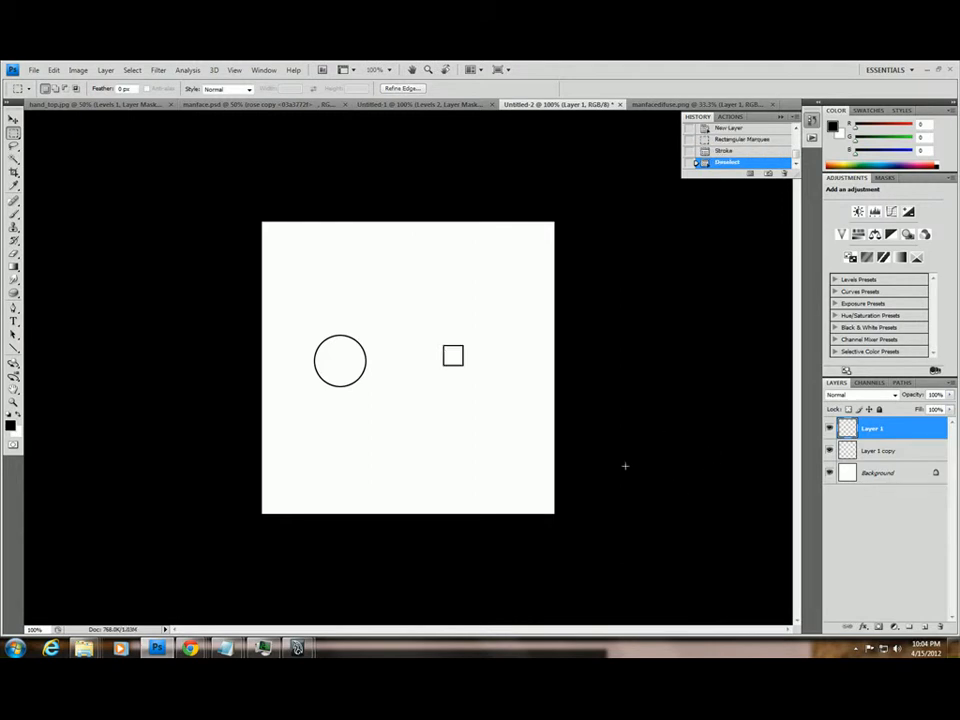
Move the small square level with the circle's centre and add a new layer above it.
{"action": "key", "text": "v"}
{"action": "left_click_drag", "start_coordinate": [458, 356], "coordinate": [445, 362]}
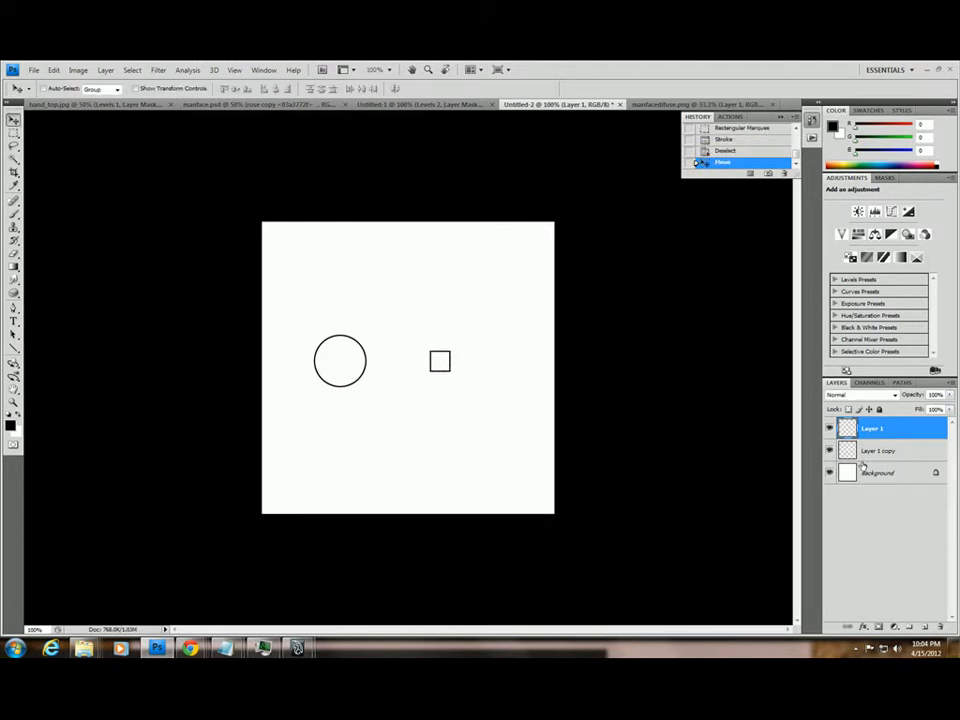
{"action": "left_click", "coordinate": [927, 627]}
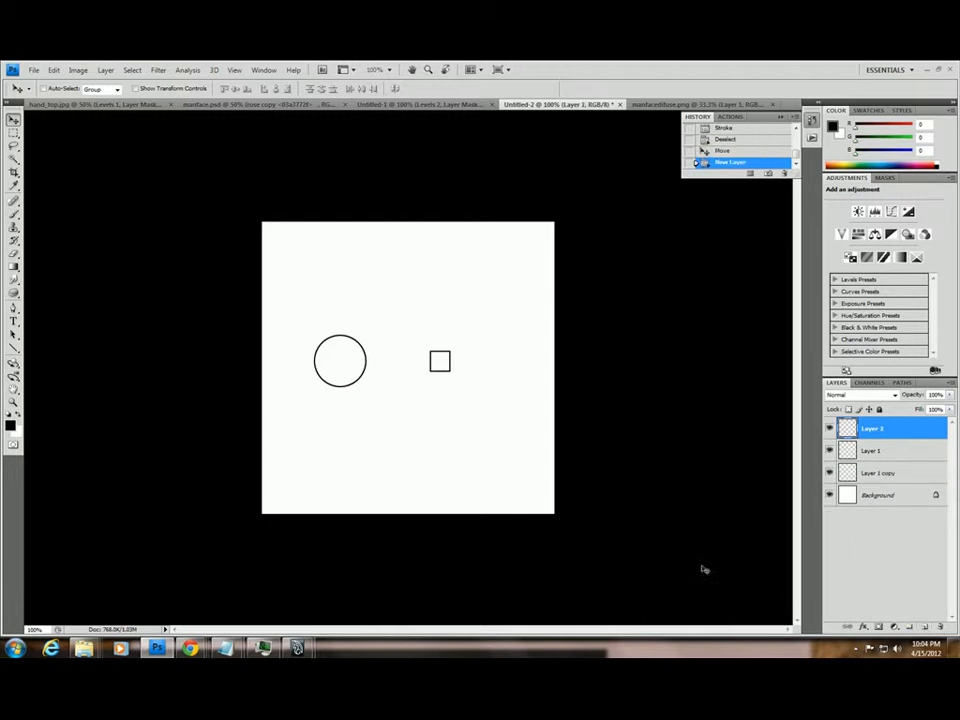
Try painting freehand strokes between the circle and the square with a small black brush, and undo them.
{"action": "left_click", "coordinate": [13, 347]}
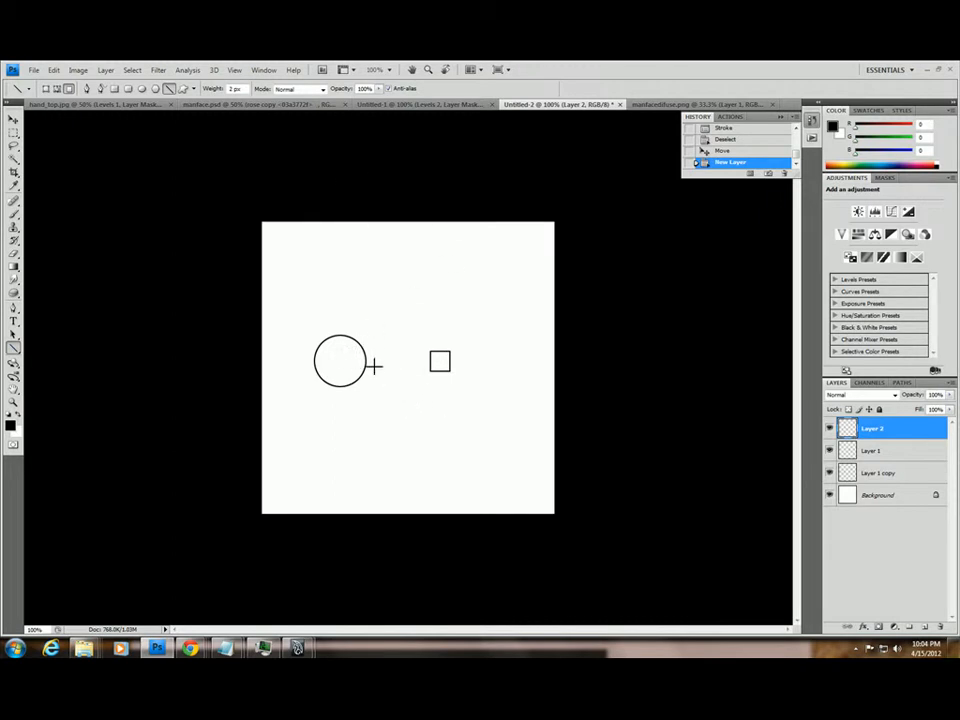
{"action": "left_click", "coordinate": [14, 213]}
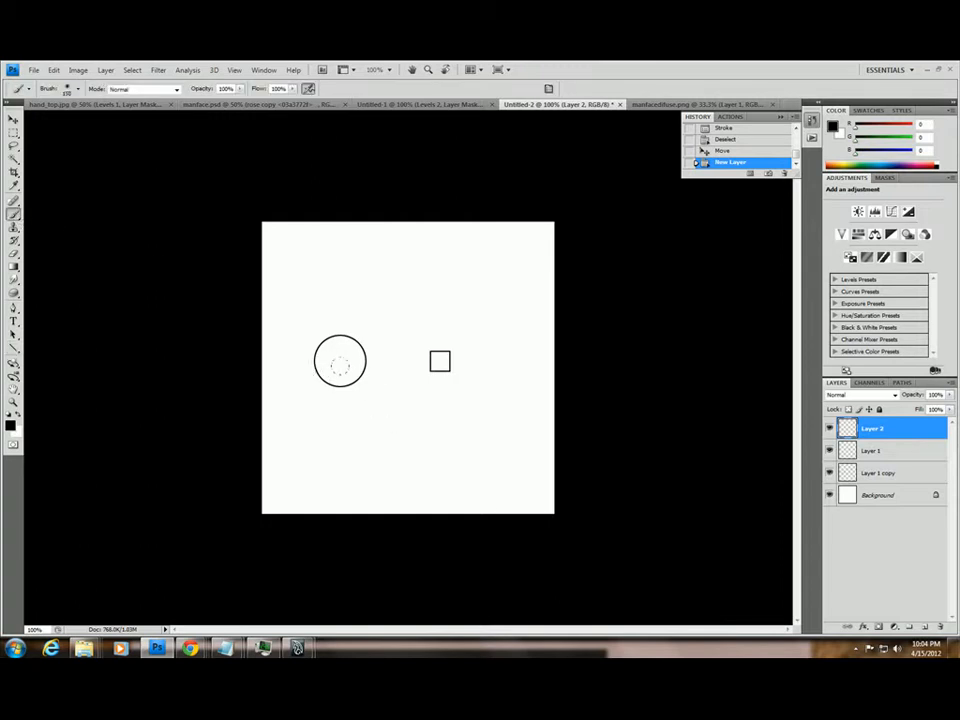
{"action": "key", "text": "bracketleft"}
{"action": "mouse_move", "coordinate": [374, 362]}
{"action": "left_mouse_down"}
{"action": "mouse_move", "coordinate": [378, 384]}
{"action": "mouse_move", "coordinate": [407, 356]}
{"action": "mouse_move", "coordinate": [430, 353]}
{"action": "mouse_move", "coordinate": [431, 371]}
{"action": "left_mouse_up"}
{"action": "key", "text": "ctrl+z"}
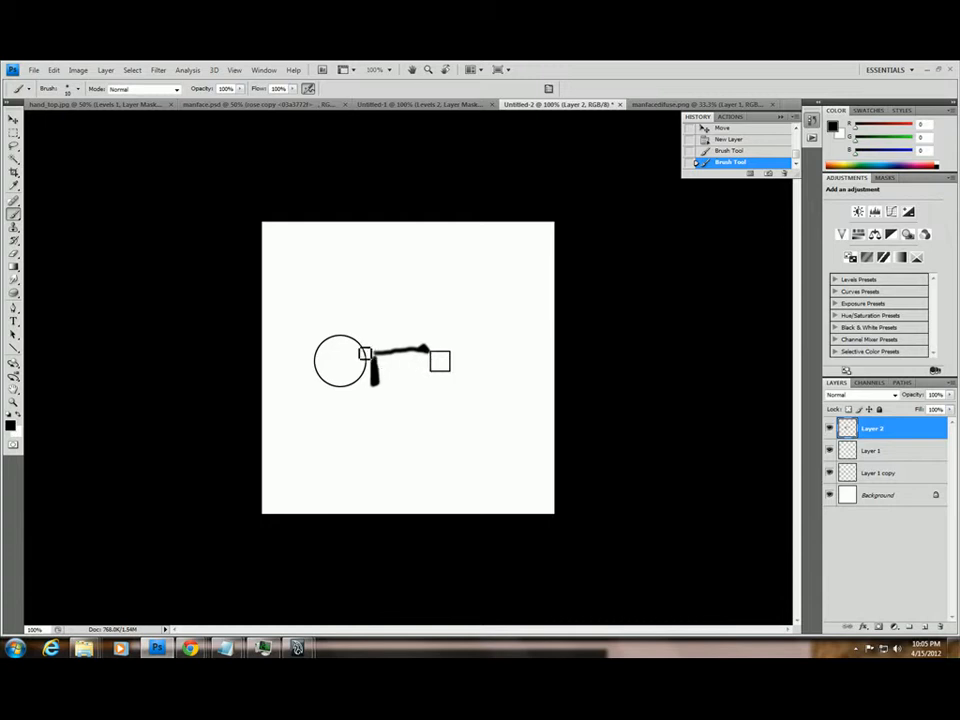
{"action": "key", "text": "ctrl+z"}
{"action": "key", "text": "ctrl+alt+z"}
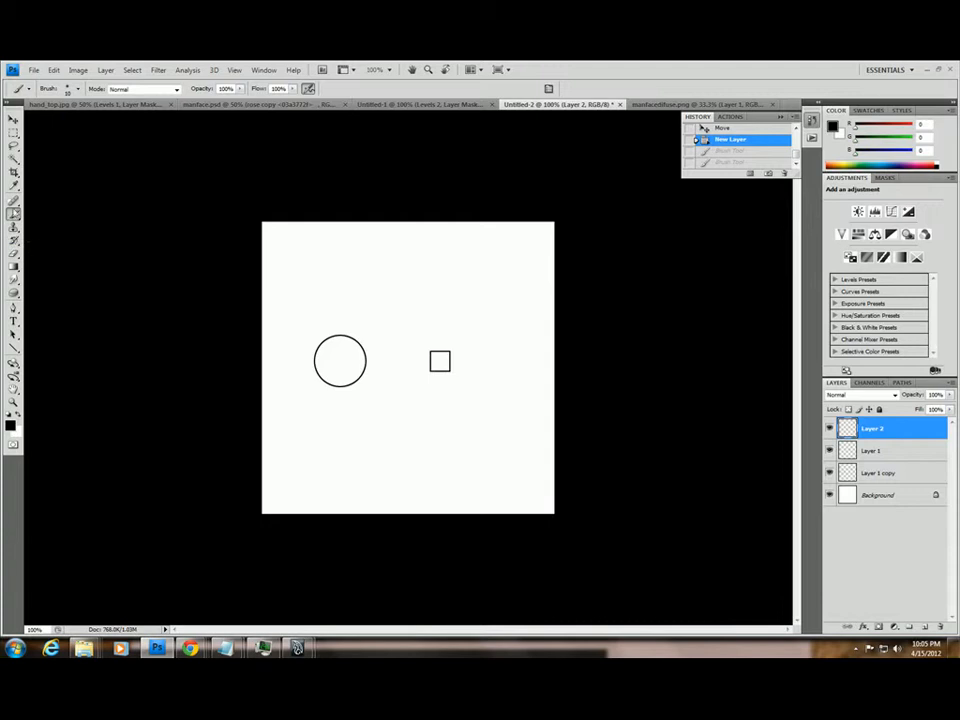
Try drawing short 2 px lines outward from several points on the circle's edge, and undo them.
{"action": "key", "text": "u"}
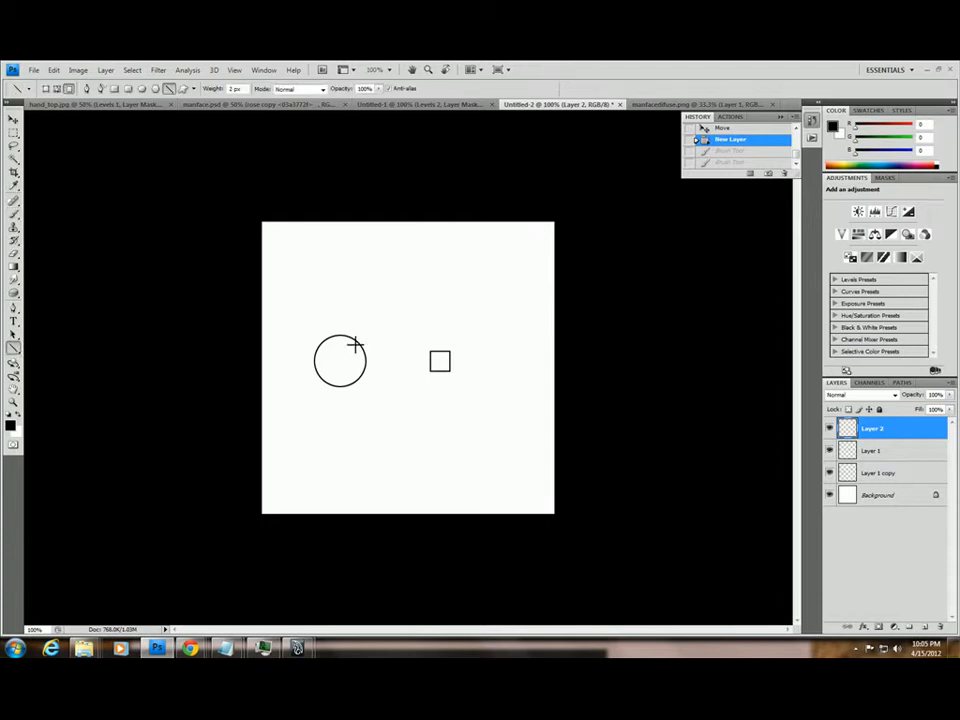
{"action": "left_click_drag", "start_coordinate": [363, 316], "coordinate": [365, 312]}
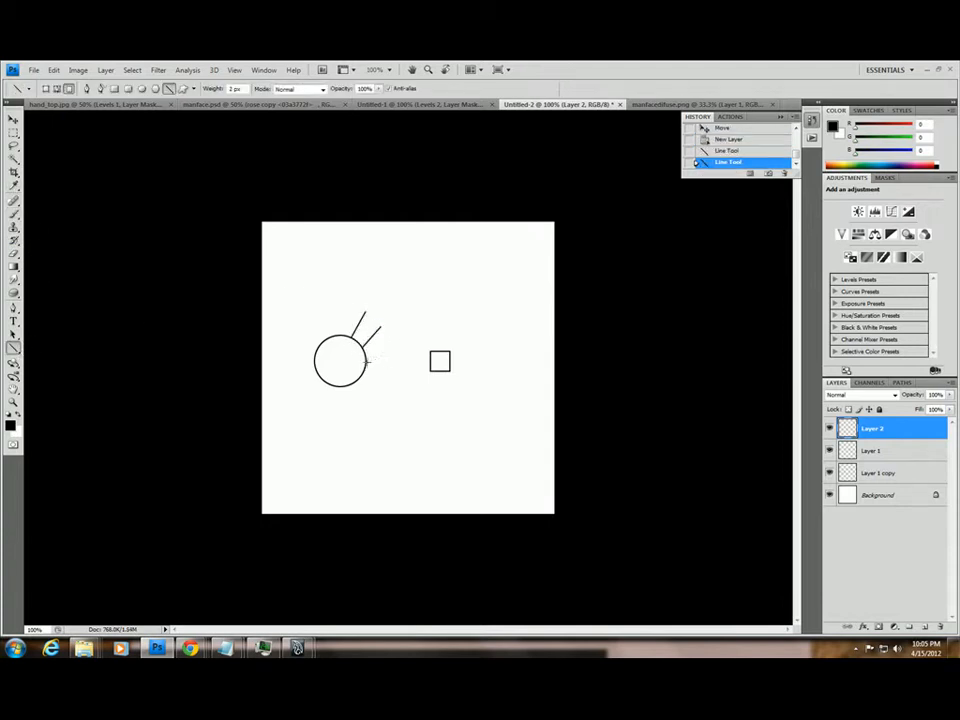
{"action": "mouse_move", "coordinate": [366, 358]}
{"action": "left_mouse_down"}
{"action": "mouse_move", "coordinate": [381, 352]}
{"action": "mouse_move", "coordinate": [375, 388]}
{"action": "left_mouse_up"}
{"action": "key", "text": "ctrl+alt+z"}
{"action": "key", "text": "ctrl+alt+z"}
{"action": "key", "text": "ctrl+alt+z"}
{"action": "key", "text": "ctrl+alt+z"}
{"action": "key", "text": "ctrl+alt+z"}
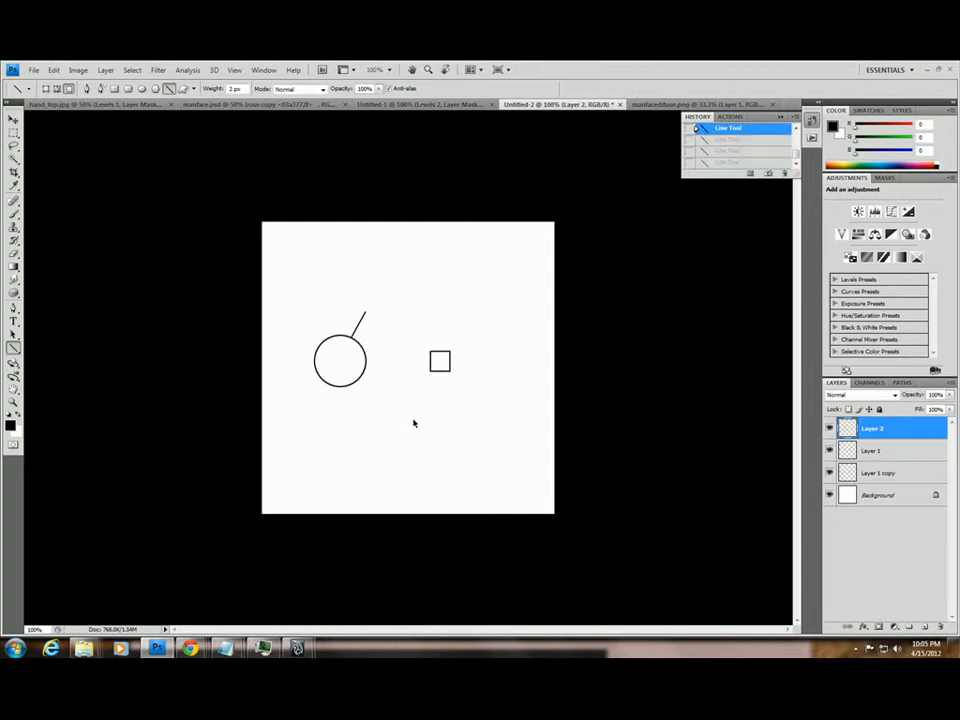
Try drawing a fan of lines spreading in all directions from one point on the circle's right edge, and undo it.
{"action": "left_click_drag", "start_coordinate": [371, 326], "coordinate": [375, 304]}
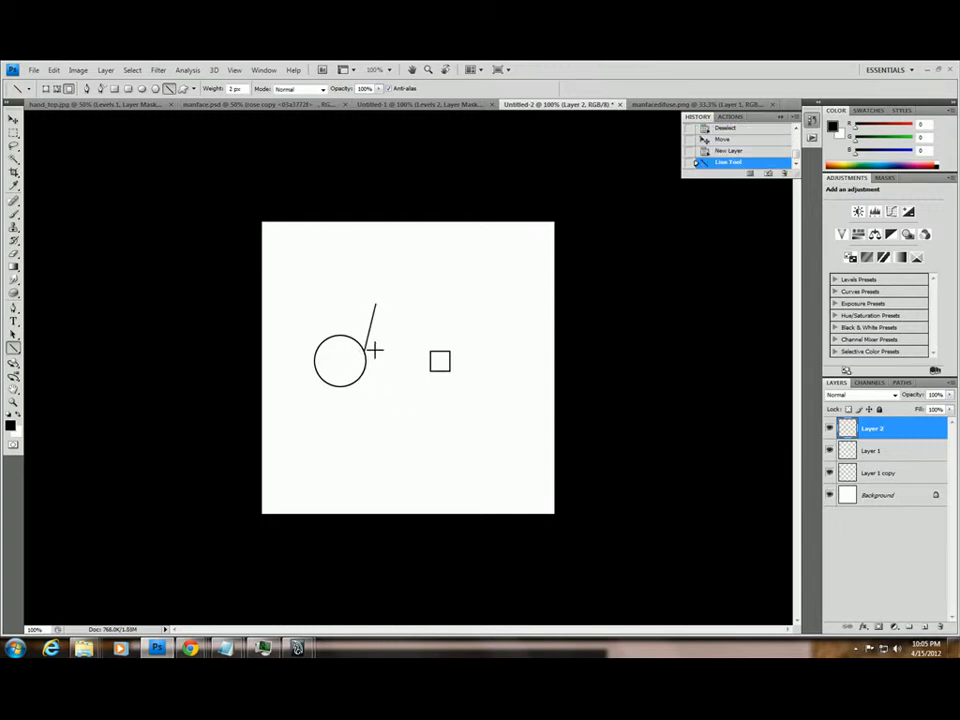
{"action": "mouse_move", "coordinate": [366, 350]}
{"action": "left_mouse_down"}
{"action": "mouse_move", "coordinate": [394, 314]}
{"action": "mouse_move", "coordinate": [397, 346]}
{"action": "mouse_move", "coordinate": [367, 349]}
{"action": "left_mouse_up"}
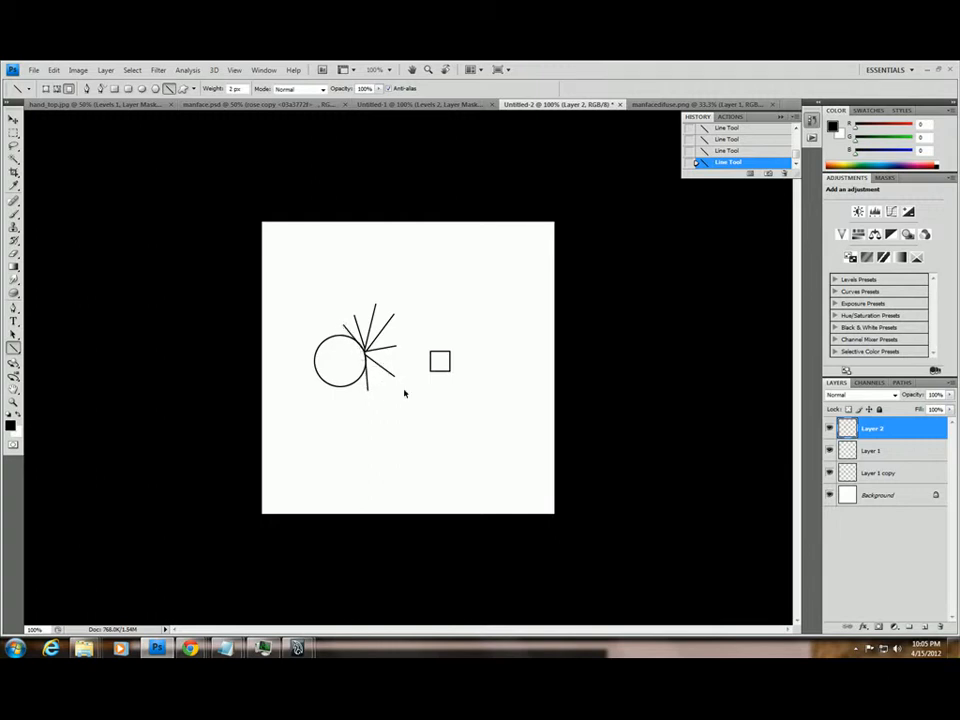
{"action": "key", "text": "ctrl+alt+z"}
{"action": "key", "text": "ctrl+alt+z"}
{"action": "key", "text": "ctrl+alt+z"}
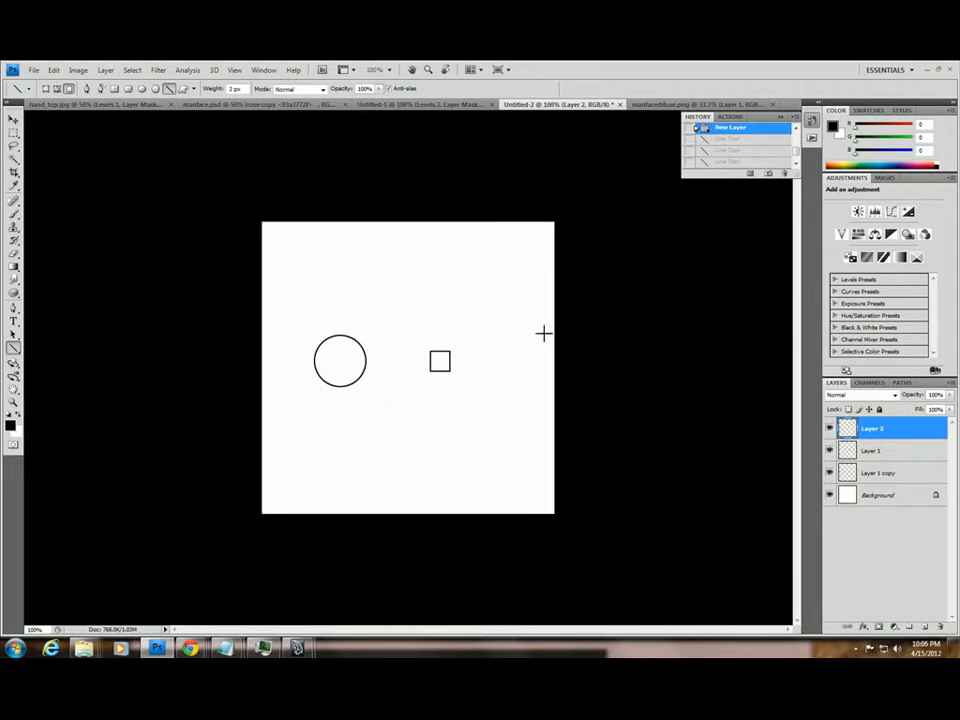
Draw a vertical line right of the square and four lines from the circle's upper and lower right edge past the square to it.
{"action": "left_click_drag", "start_coordinate": [516, 328], "coordinate": [515, 405]}
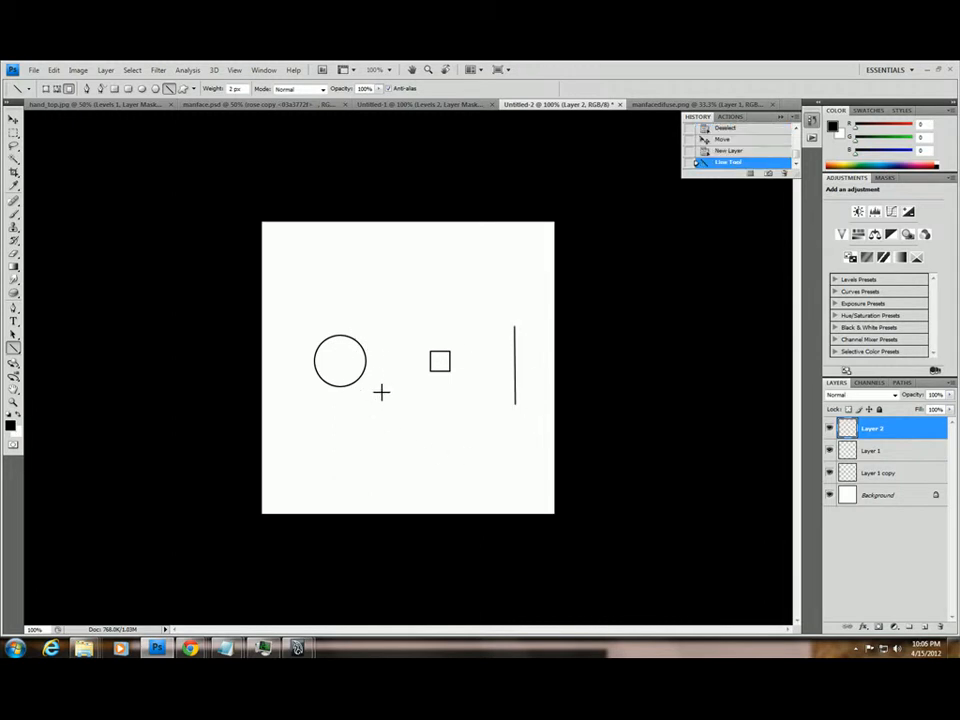
{"action": "left_click_drag", "start_coordinate": [366, 373], "coordinate": [514, 325]}
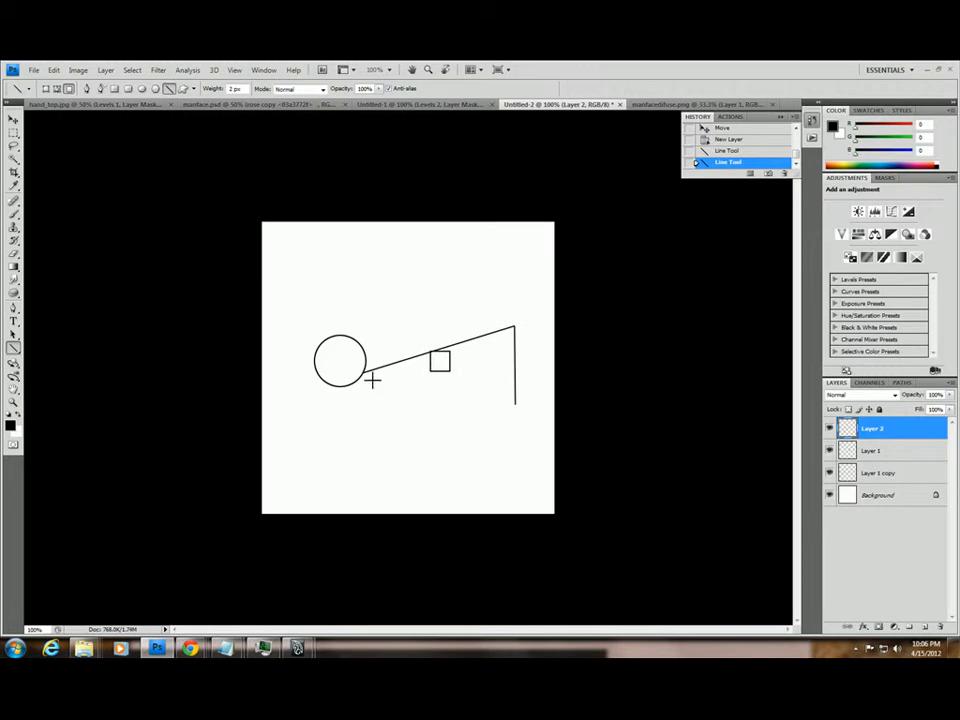
{"action": "left_click_drag", "start_coordinate": [367, 372], "coordinate": [514, 370]}
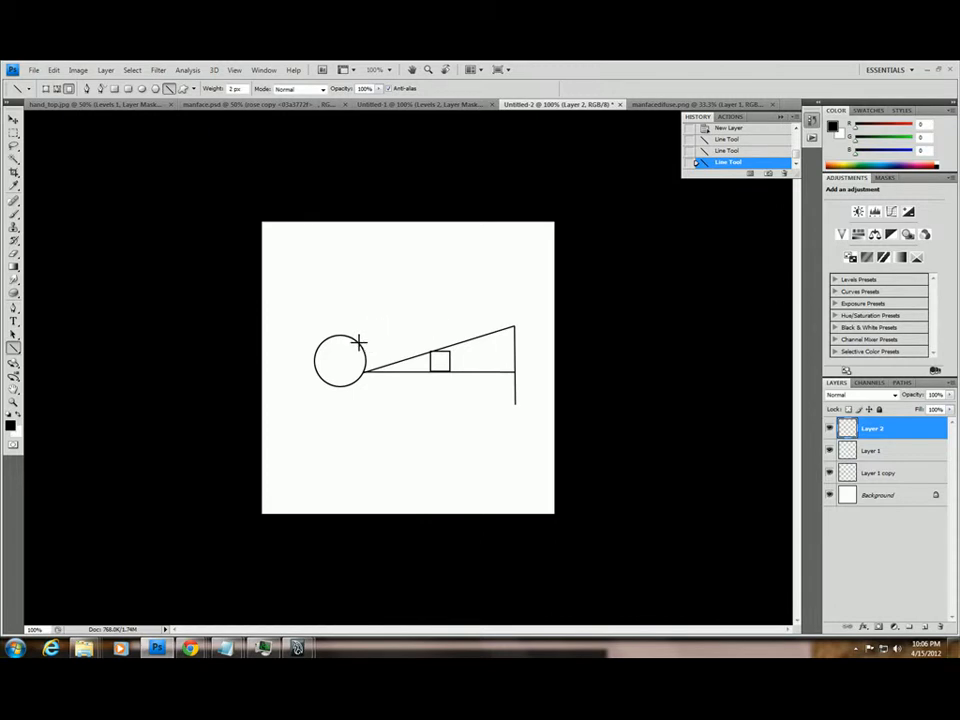
{"action": "left_click_drag", "start_coordinate": [355, 340], "coordinate": [520, 359]}
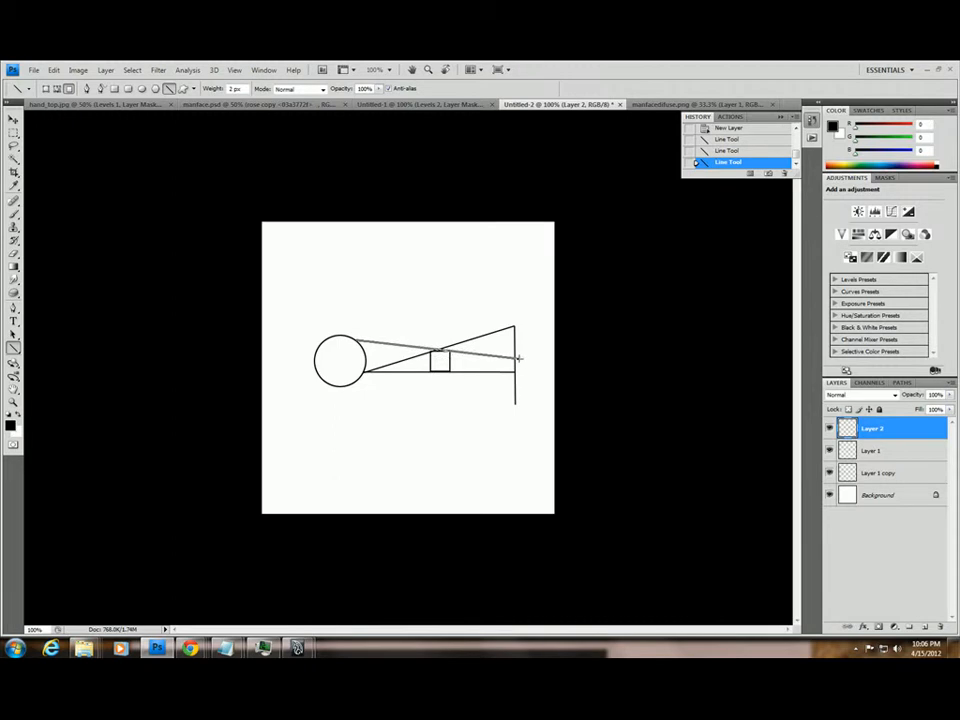
{"action": "left_click_drag", "start_coordinate": [357, 341], "coordinate": [515, 404]}
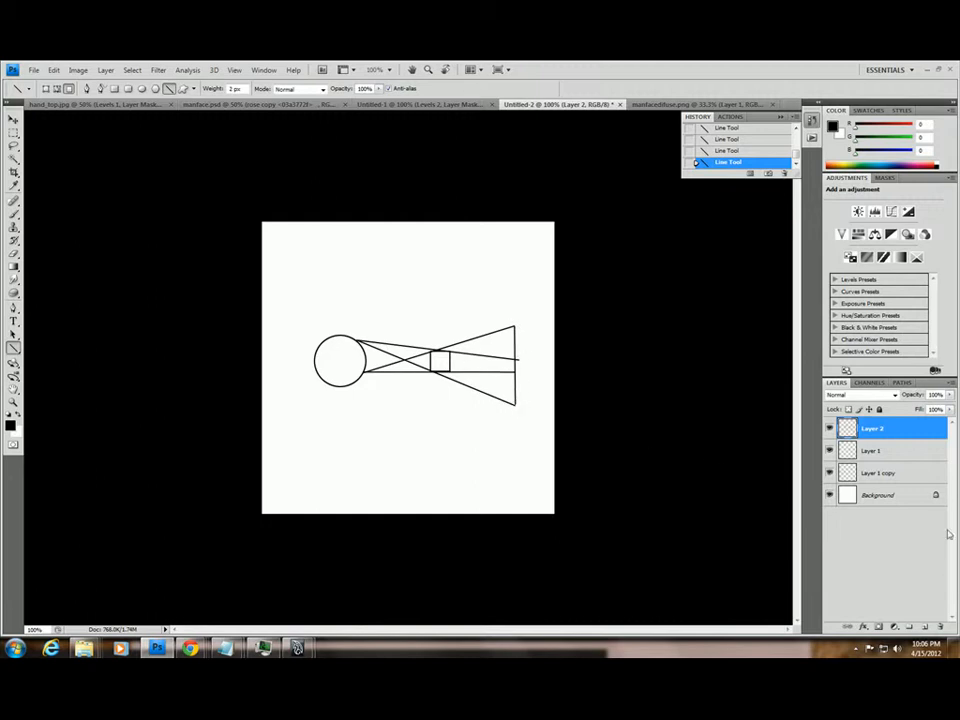
On a new layer, create a black-filled circle above the outlined circle and deselect it.
{"action": "left_click", "coordinate": [924, 626]}
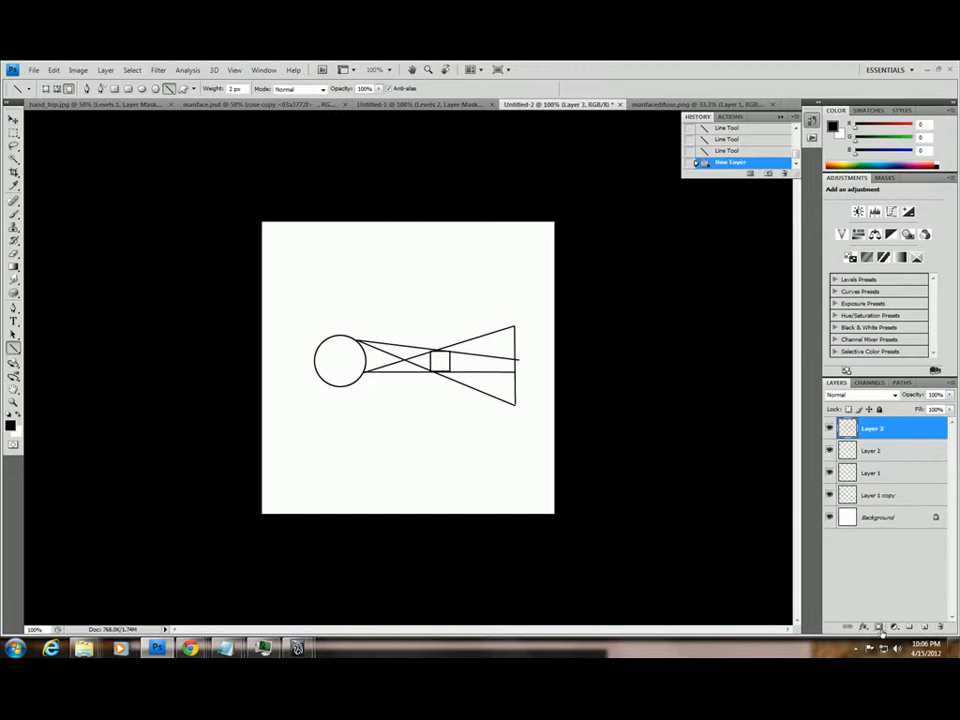
{"action": "left_click_drag", "start_coordinate": [13, 132], "coordinate": [64, 141]}
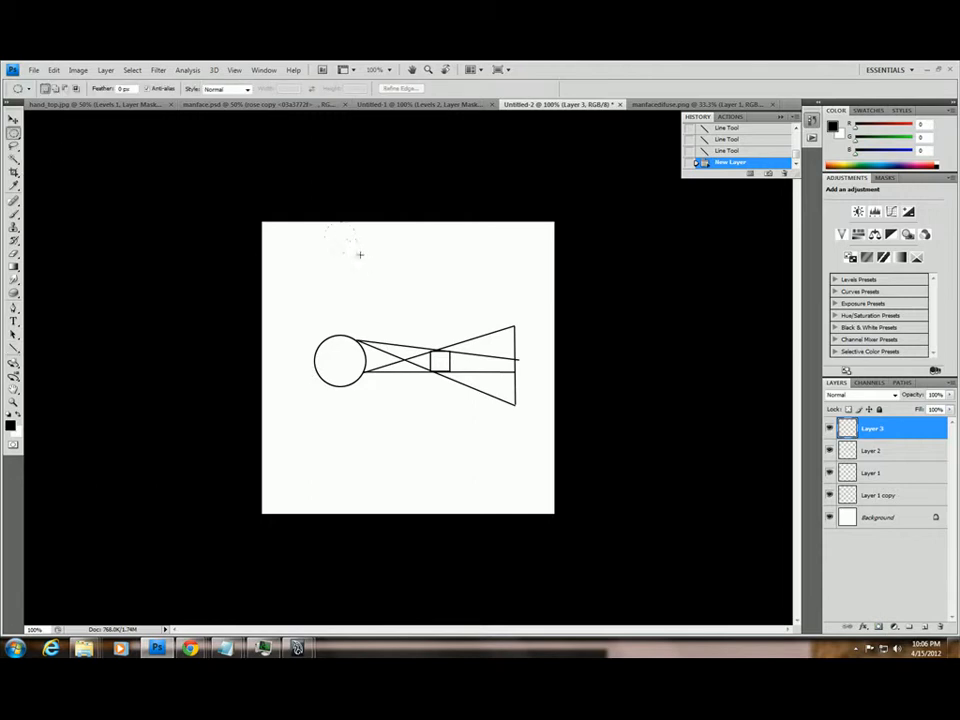
{"action": "left_click_drag", "start_coordinate": [362, 256], "coordinate": [356, 253]}
{"action": "key", "text": "ctrl+z"}
{"action": "key", "text": "alt+BackSpace"}
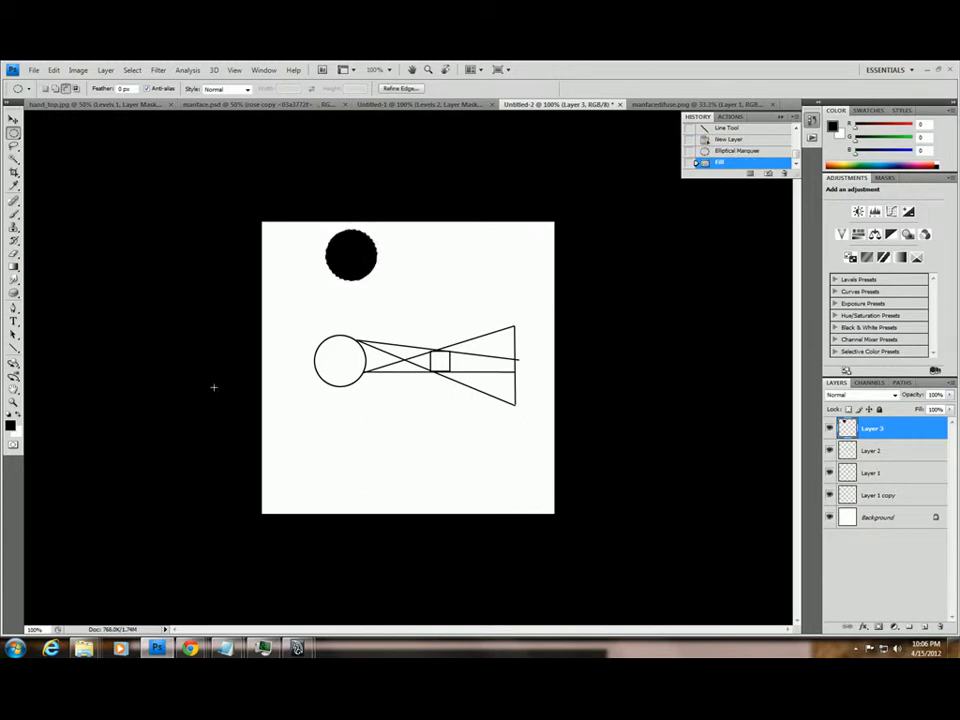
{"action": "left_click", "coordinate": [828, 428]}
{"action": "left_click", "coordinate": [828, 428]}
{"action": "key", "text": "ctrl+d"}
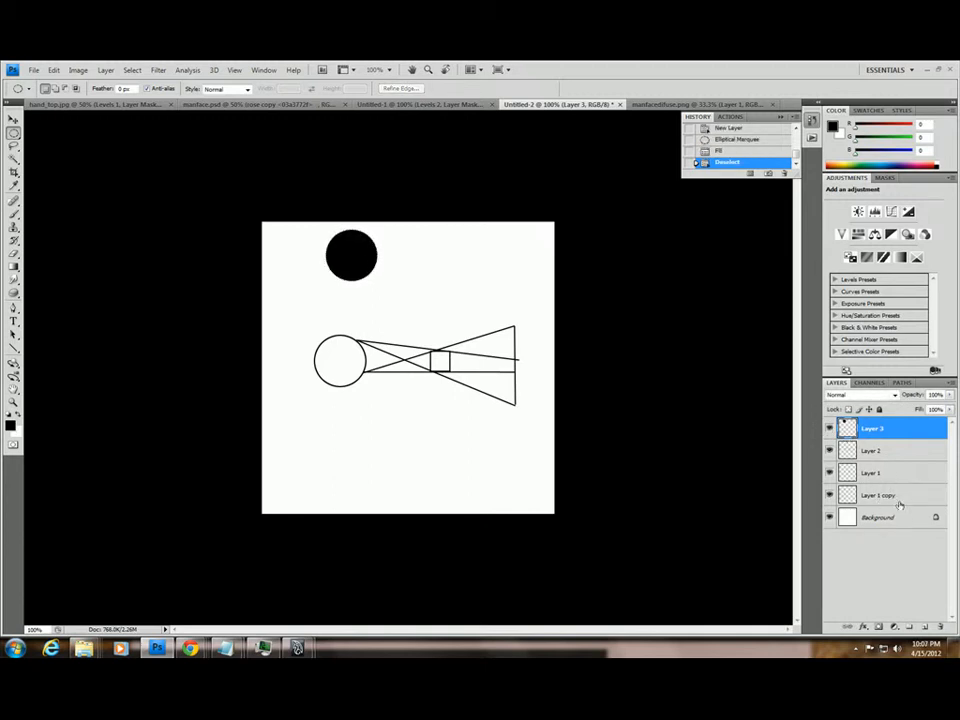
Lower the black circle's opacity to 23%, then place five overlapping copies progressively to its right and merge them all into one layer.
{"action": "left_click", "coordinate": [949, 395]}
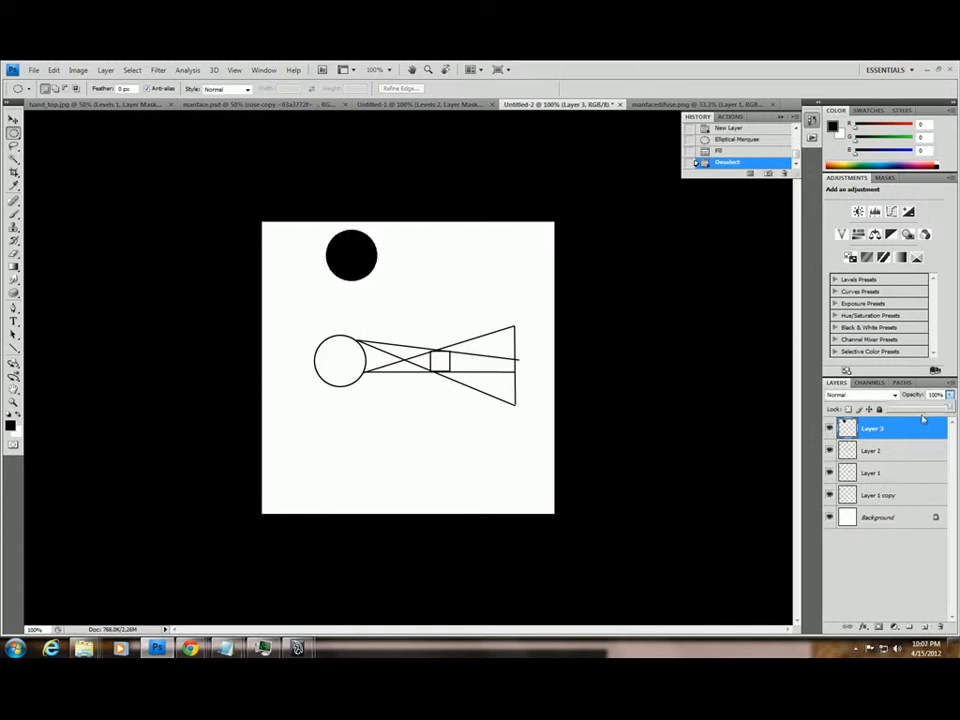
{"action": "left_click_drag", "start_coordinate": [946, 410], "coordinate": [906, 410]}
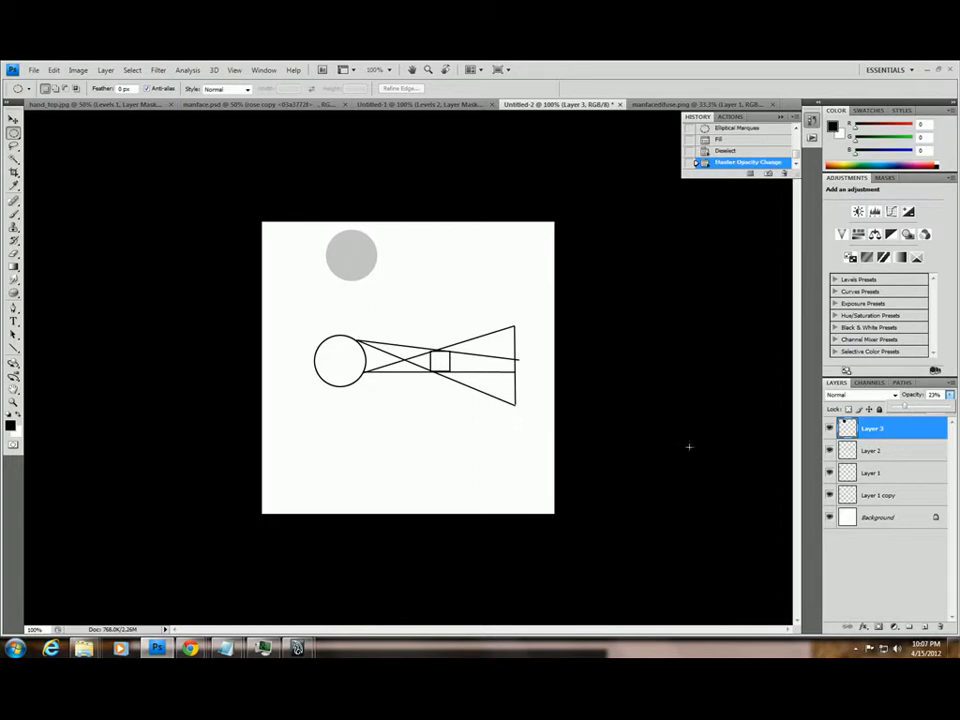
{"action": "left_click", "coordinate": [14, 119]}
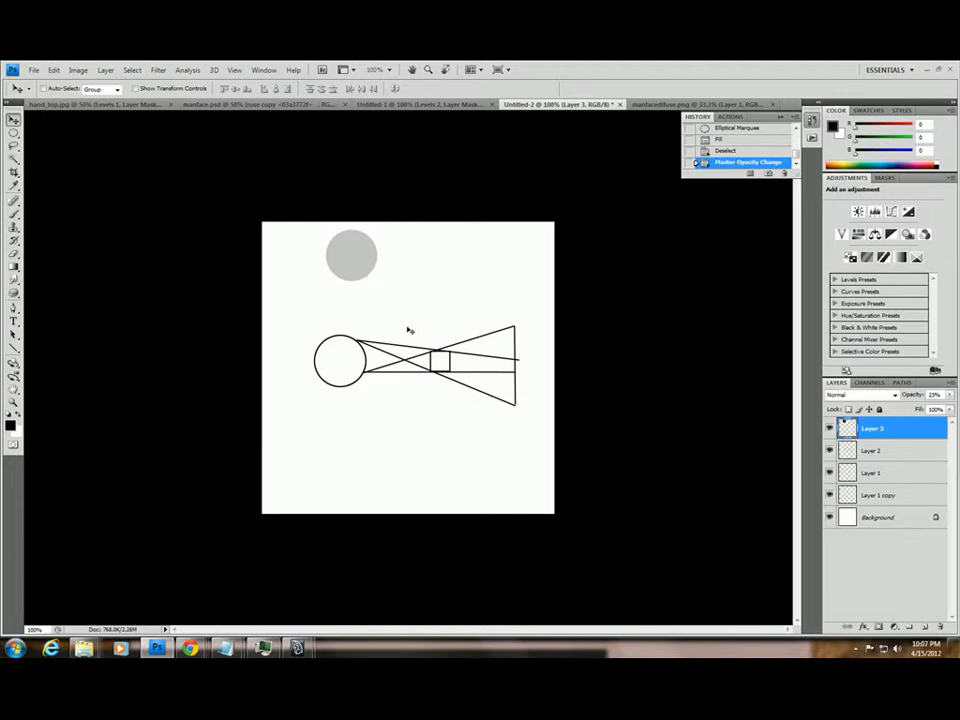
{"action": "left_click_drag", "start_coordinate": [358, 265], "coordinate": [374, 256], "text": "alt"}
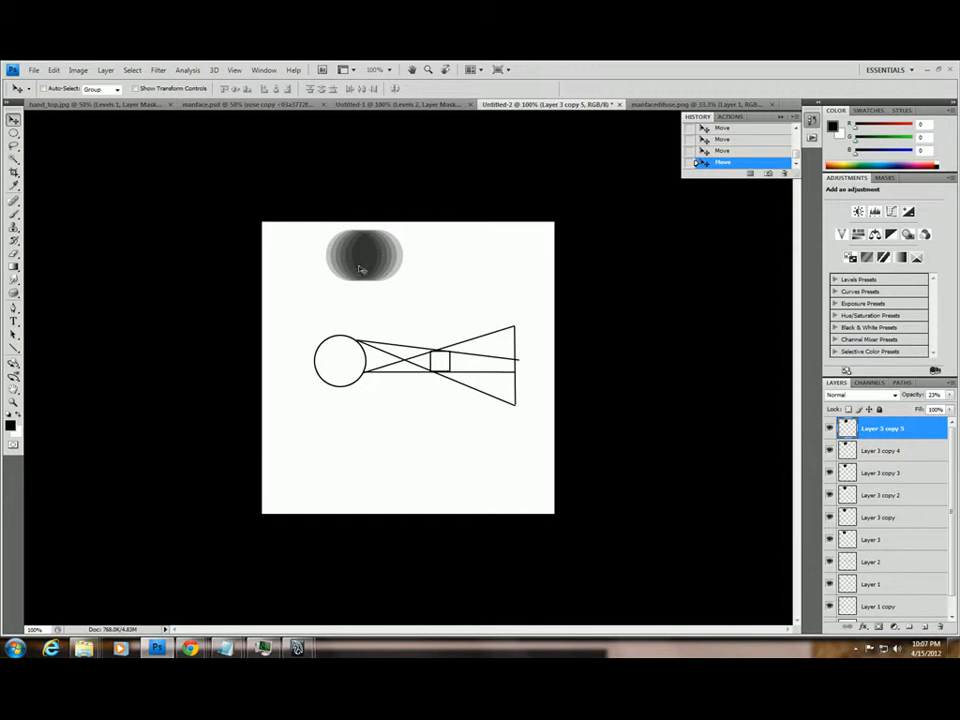
{"action": "left_click", "coordinate": [894, 538], "text": "shift"}
{"action": "key", "text": "ctrl+e"}
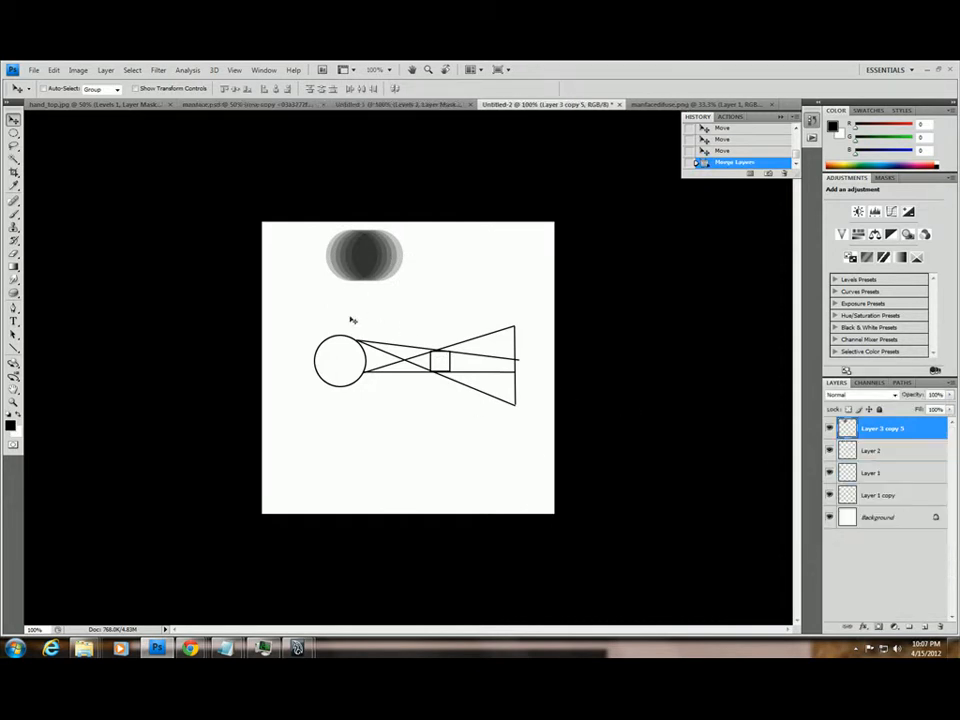
Apply a slight Gaussian Blur to the merged circles so their stepped edges blend into a soft falloff.
{"action": "left_click", "coordinate": [77, 70]}
{"action": "mouse_move", "coordinate": [62, 99]}
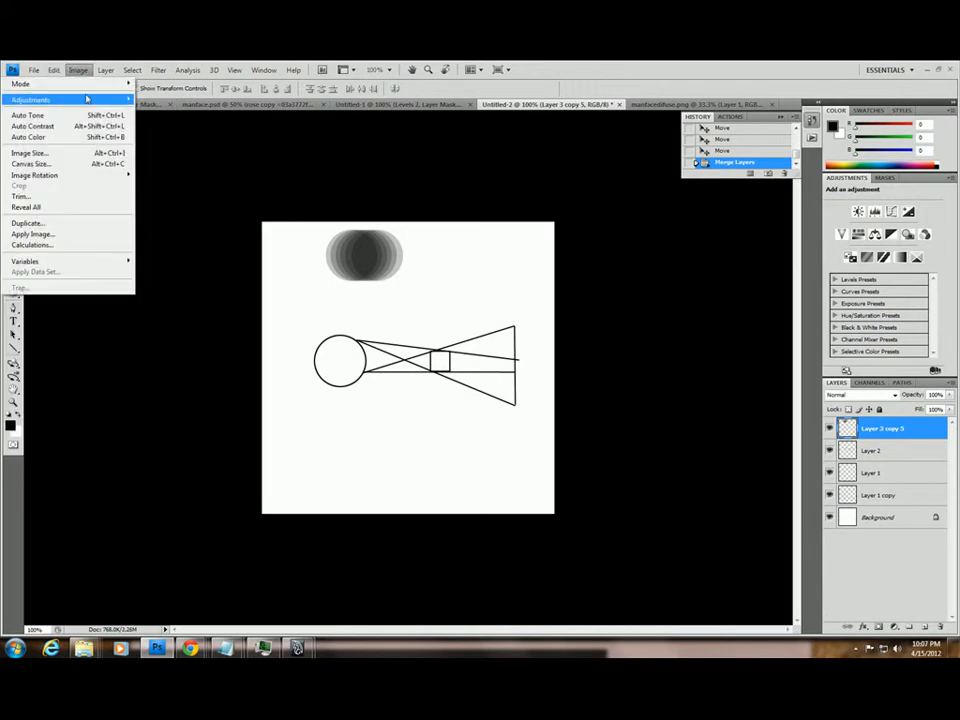
{"action": "mouse_move", "coordinate": [158, 70]}
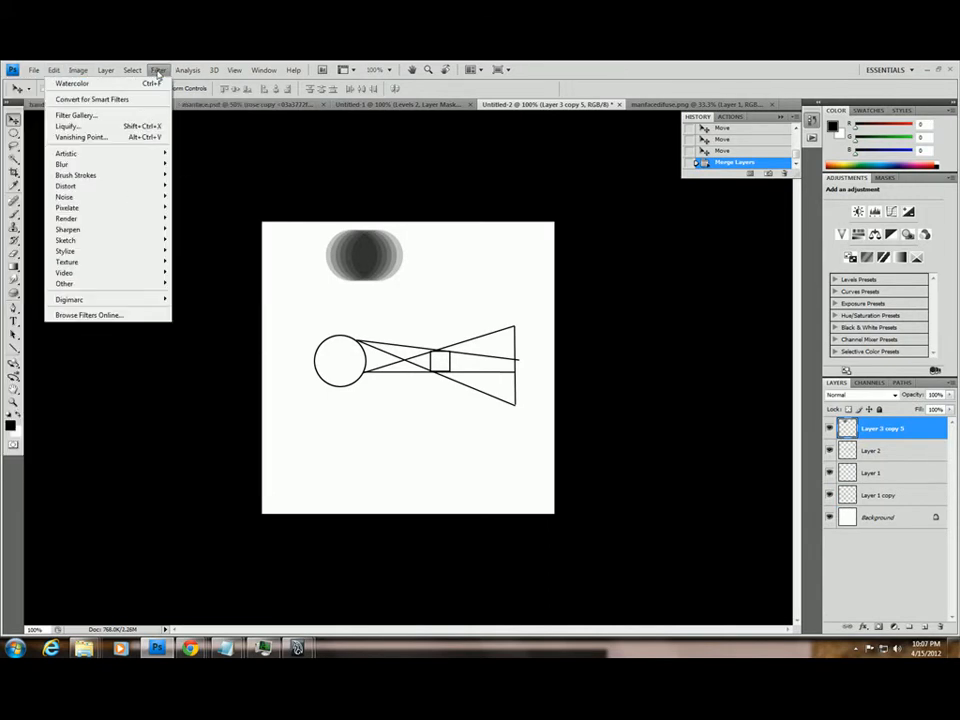
{"action": "mouse_move", "coordinate": [153, 166]}
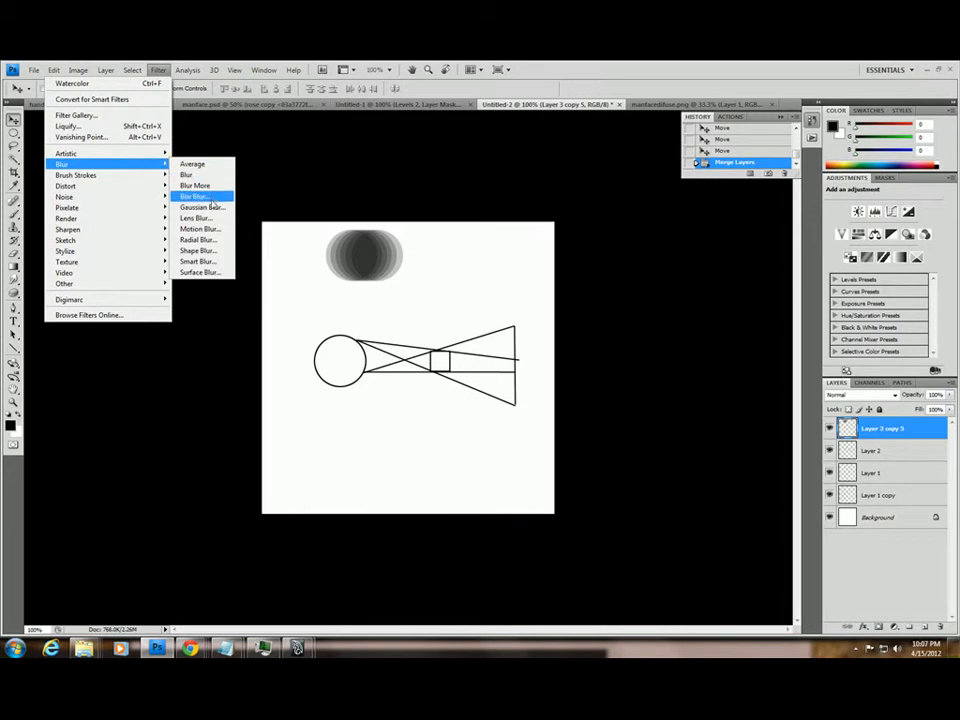
{"action": "left_click", "coordinate": [205, 208]}
{"action": "left_click_drag", "start_coordinate": [497, 541], "coordinate": [515, 542]}
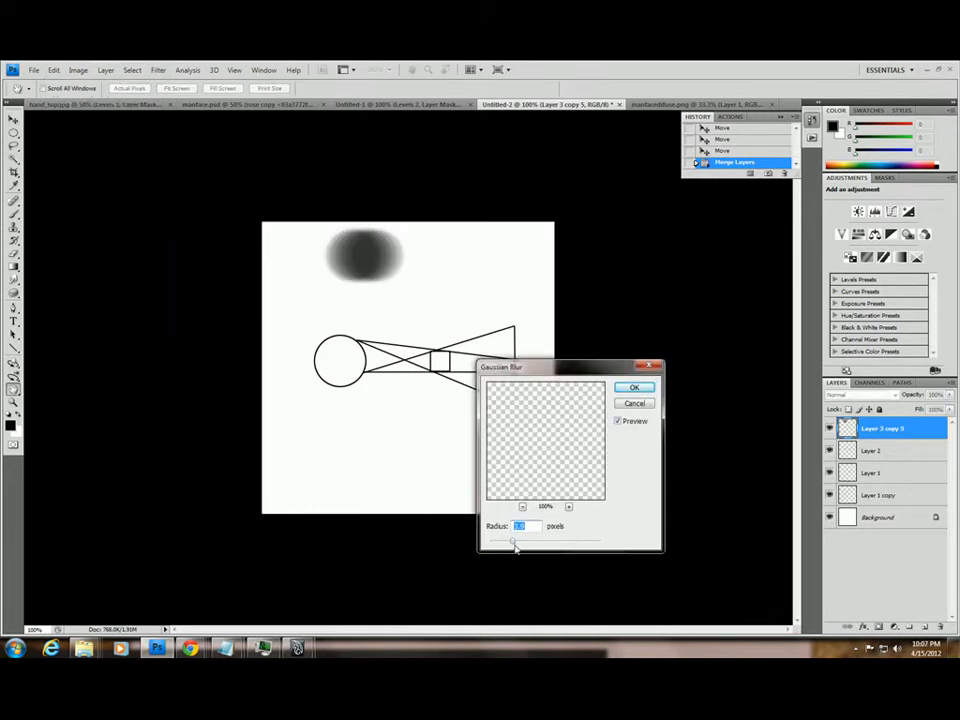
{"action": "left_click", "coordinate": [634, 387]}
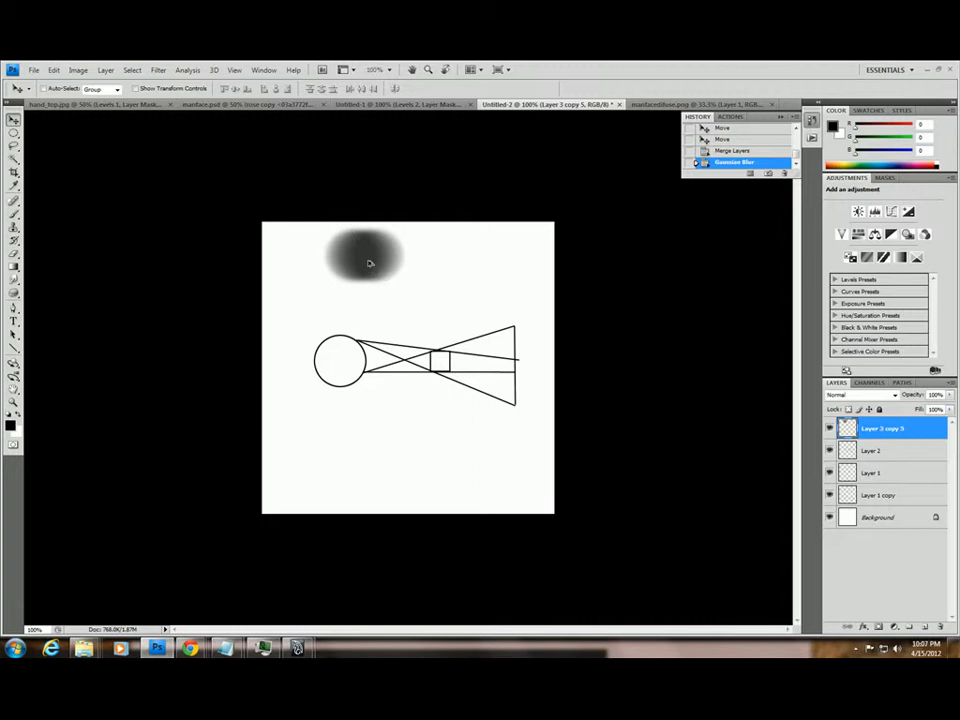
Try overlapping the blurred shape with a copy rotated about -87.5° to its lower right, and delete both blurred layers.
{"action": "left_click_drag", "start_coordinate": [370, 268], "coordinate": [375, 288], "text": "alt"}
{"action": "key", "text": "ctrl+t"}
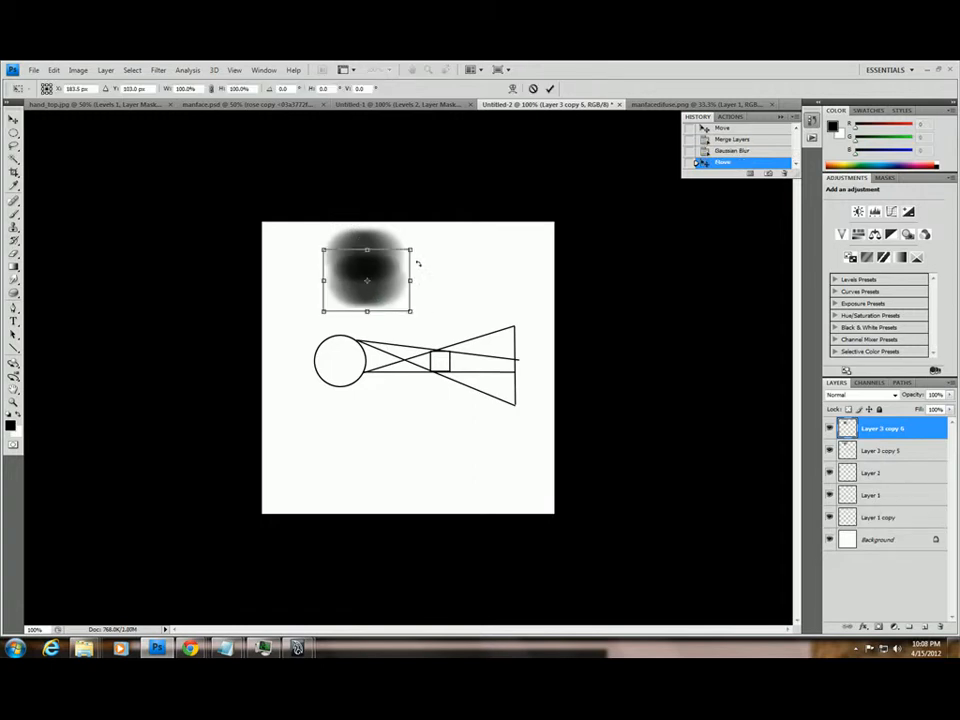
{"action": "left_click_drag", "start_coordinate": [417, 313], "coordinate": [403, 234]}
{"action": "left_click_drag", "start_coordinate": [367, 281], "coordinate": [415, 296]}
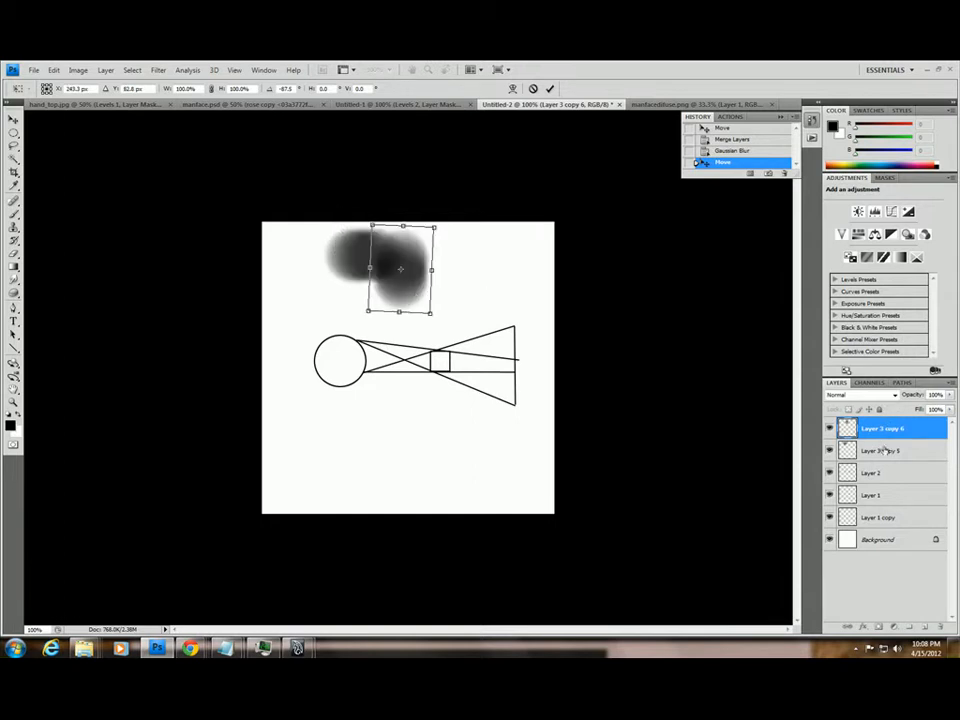
{"action": "key", "text": "Return"}
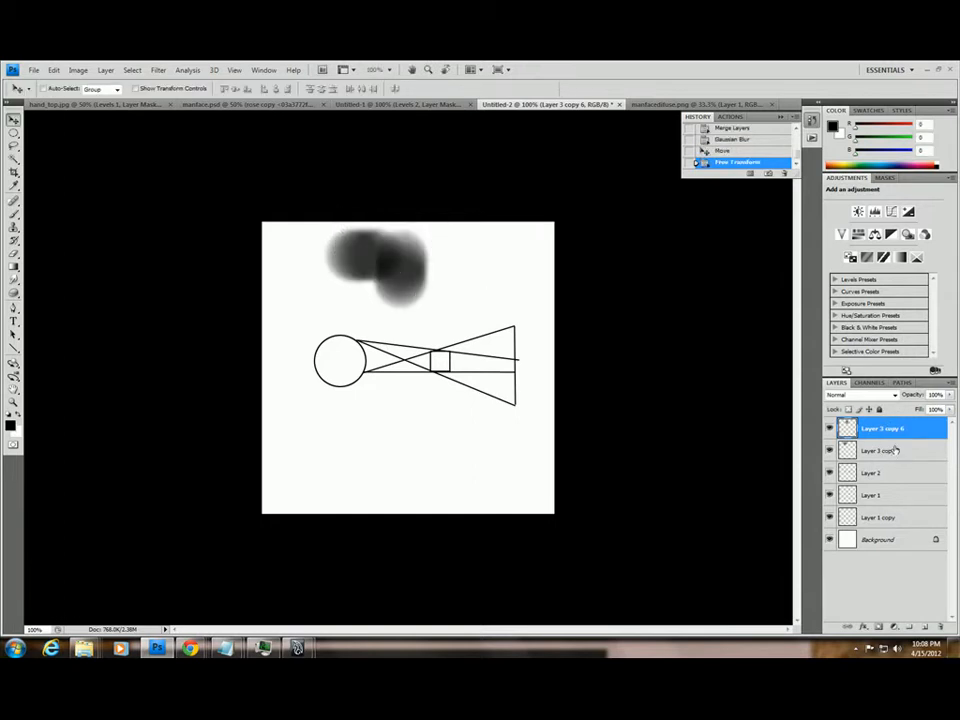
{"action": "left_click", "coordinate": [893, 452], "text": "shift"}
{"action": "left_click_drag", "start_coordinate": [893, 452], "coordinate": [940, 627]}
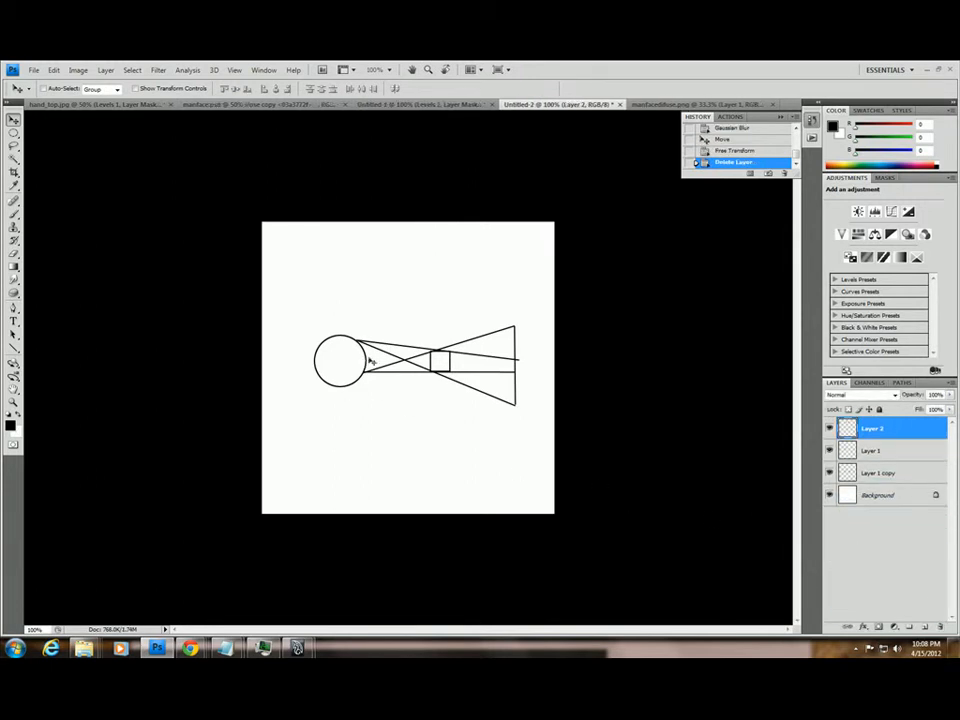
Hide the outlined circle's layer and the ray lines' layer, leaving only the small square shown.
{"action": "left_click", "coordinate": [830, 473]}
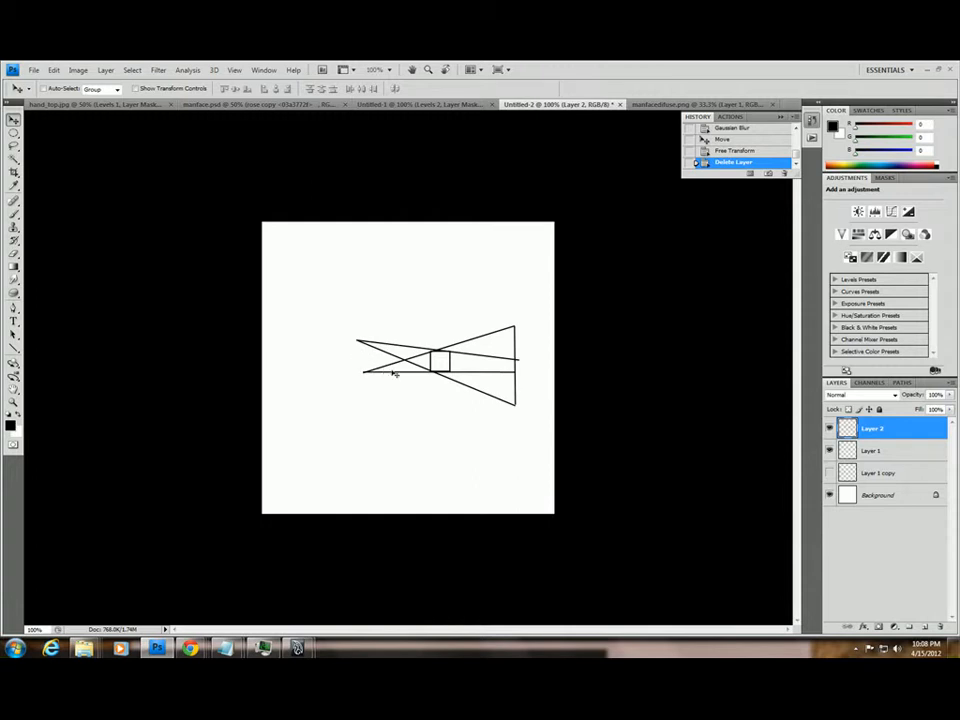
{"action": "left_click", "coordinate": [829, 428]}
{"action": "left_click", "coordinate": [829, 428]}
{"action": "left_click", "coordinate": [829, 428]}
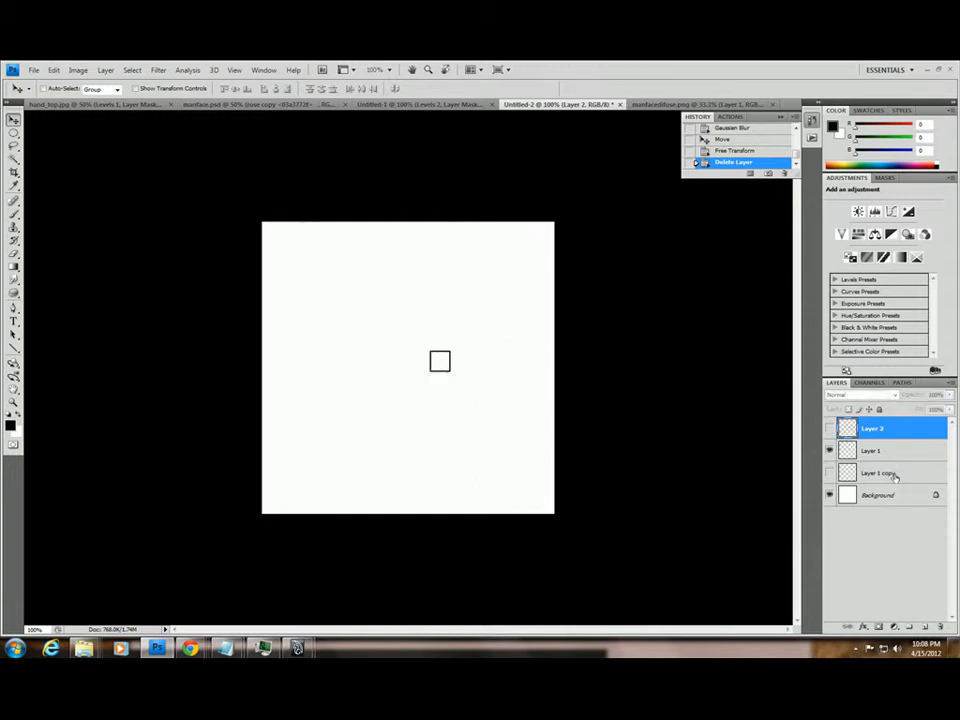
On a new layer, draw two 2 px lines from one point left of the square, past its upper and lower edges.
{"action": "left_click", "coordinate": [925, 627]}
{"action": "left_click", "coordinate": [14, 347]}
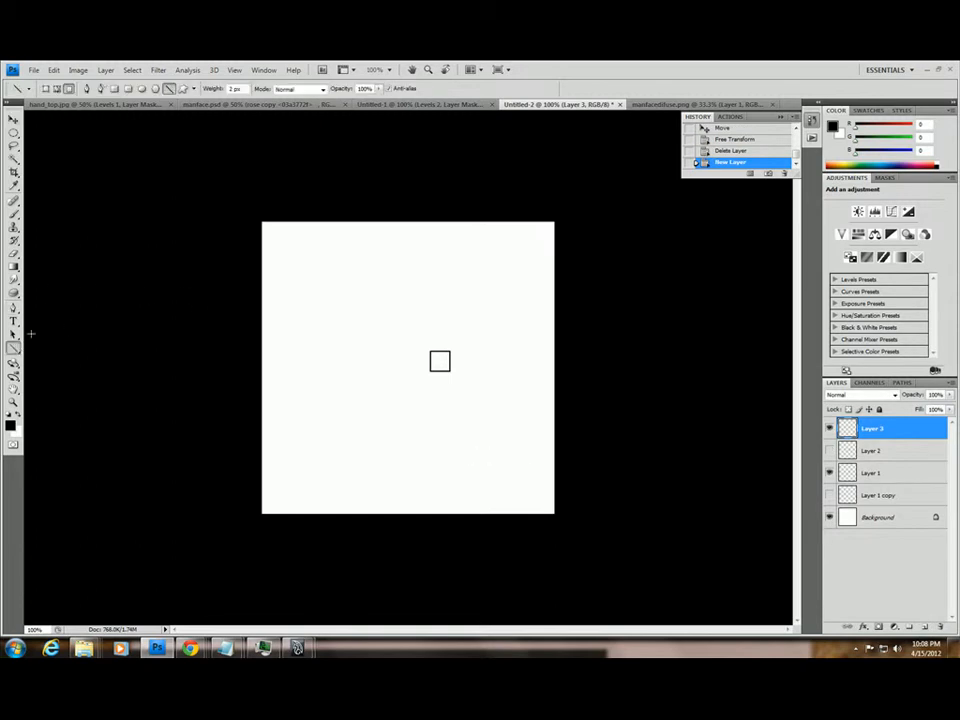
{"action": "left_click_drag", "start_coordinate": [363, 356], "coordinate": [535, 341]}
{"action": "left_click_drag", "start_coordinate": [363, 356], "coordinate": [530, 390]}
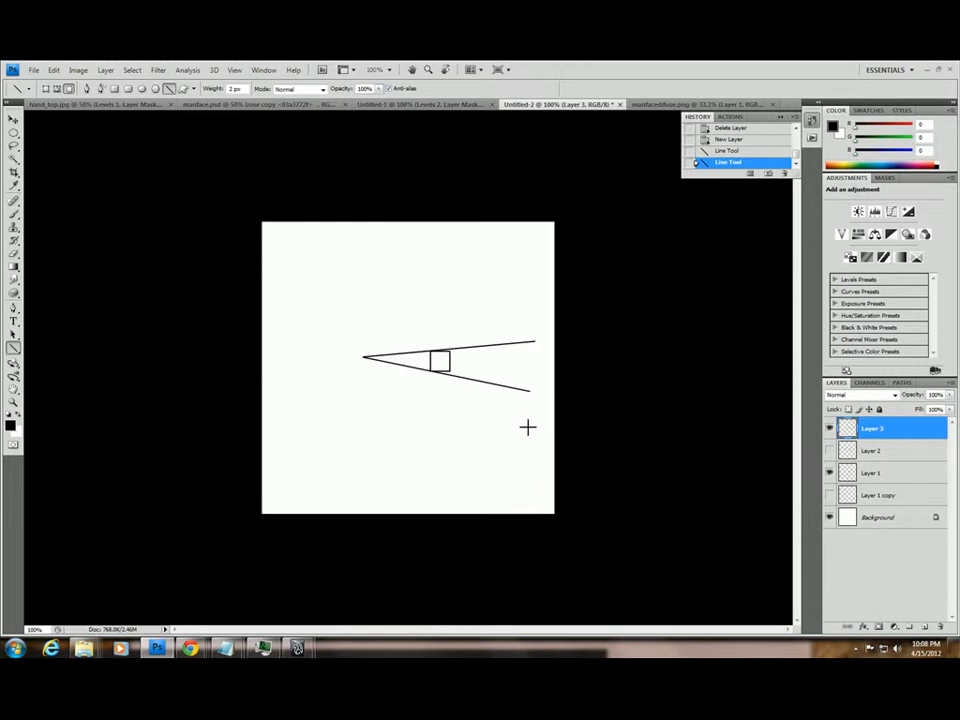
Switch to the Maya scene window.
{"action": "mouse_move", "coordinate": [297, 648]}
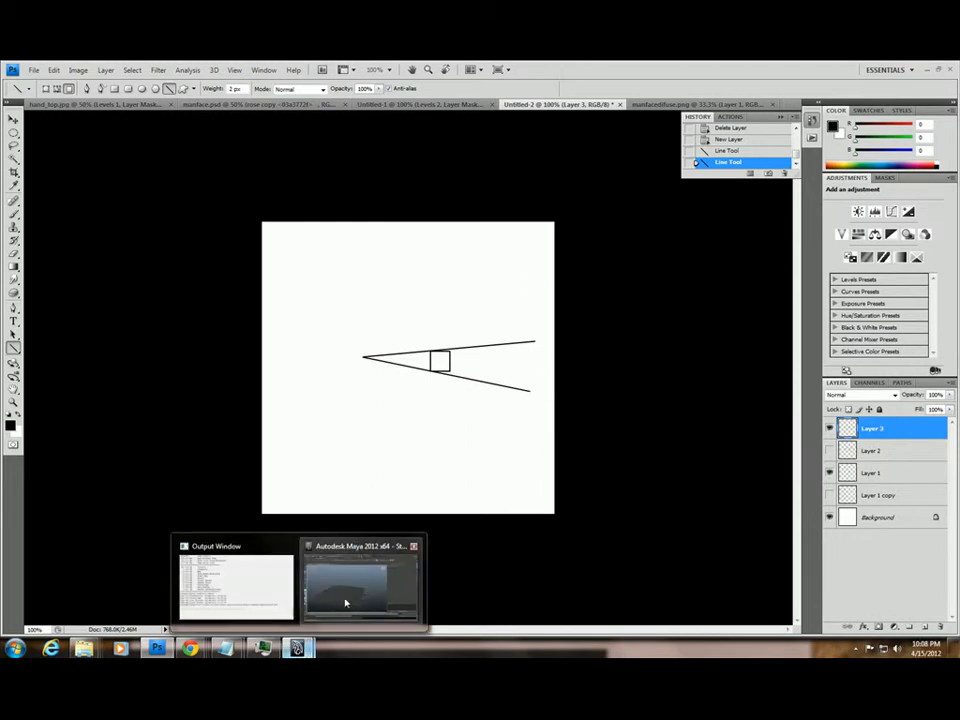
{"action": "left_click", "coordinate": [345, 604]}
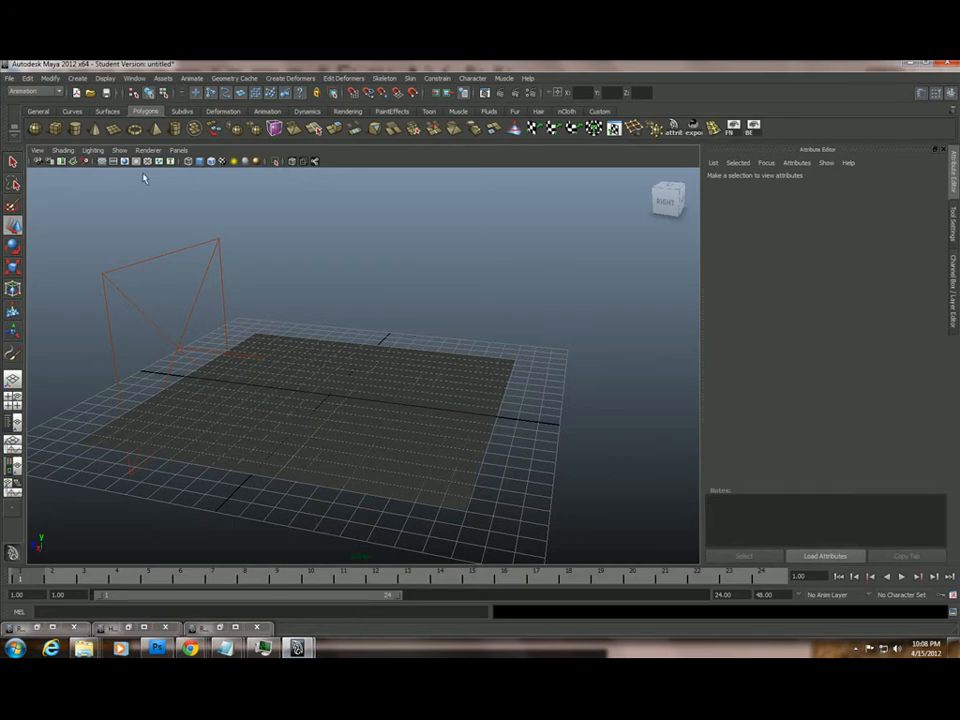
Try a default spot light, examine its raytrace shadow attributes, and remove the light from the scene.
{"action": "left_click", "coordinate": [77, 78]}
{"action": "mouse_move", "coordinate": [133, 138]}
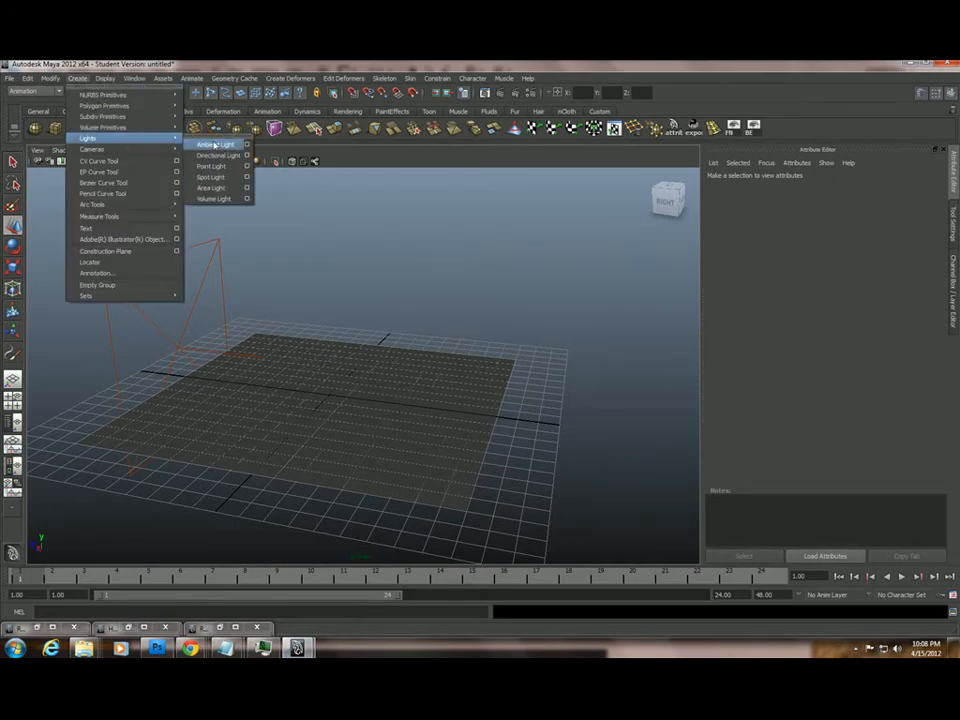
{"action": "left_click", "coordinate": [222, 177]}
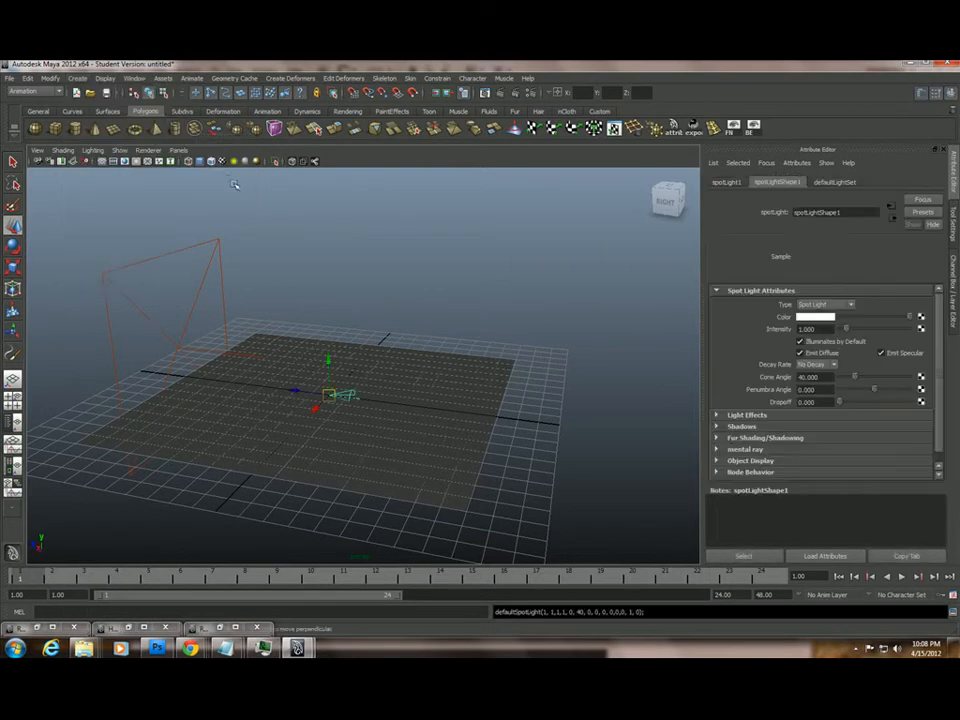
{"action": "left_click_drag", "start_coordinate": [936, 326], "coordinate": [946, 350]}
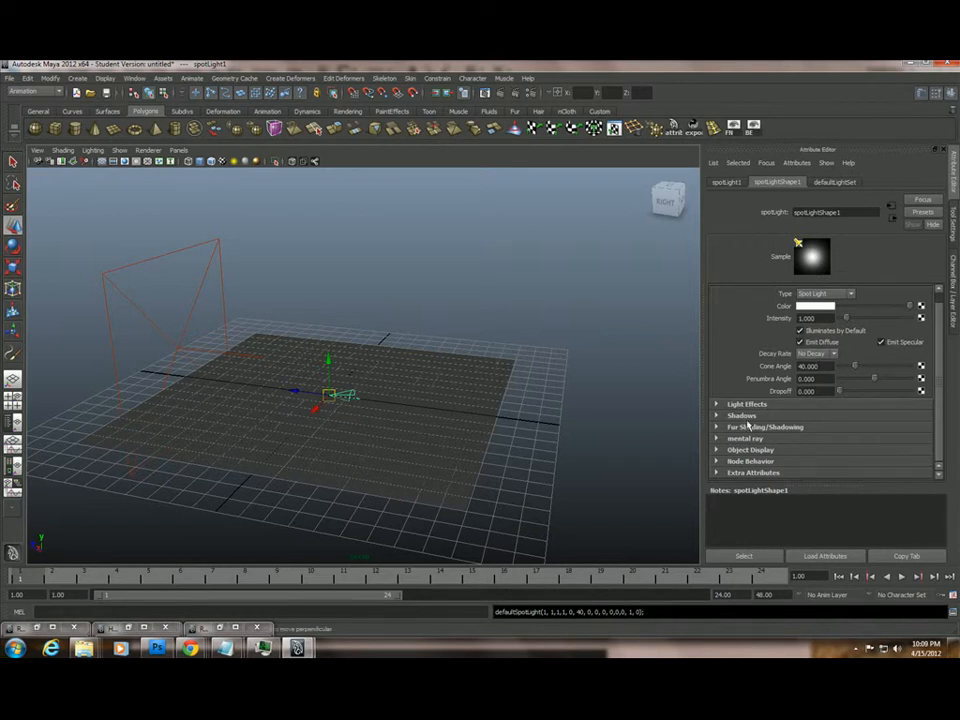
{"action": "left_click", "coordinate": [740, 415]}
{"action": "left_click_drag", "start_coordinate": [939, 327], "coordinate": [958, 426]}
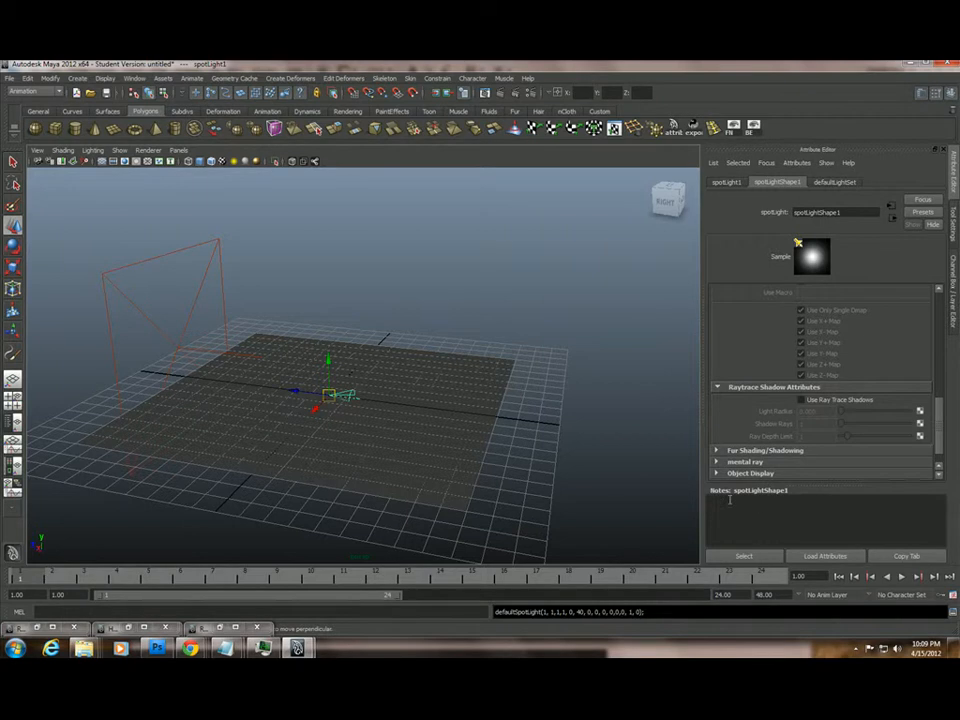
{"action": "left_click", "coordinate": [357, 450]}
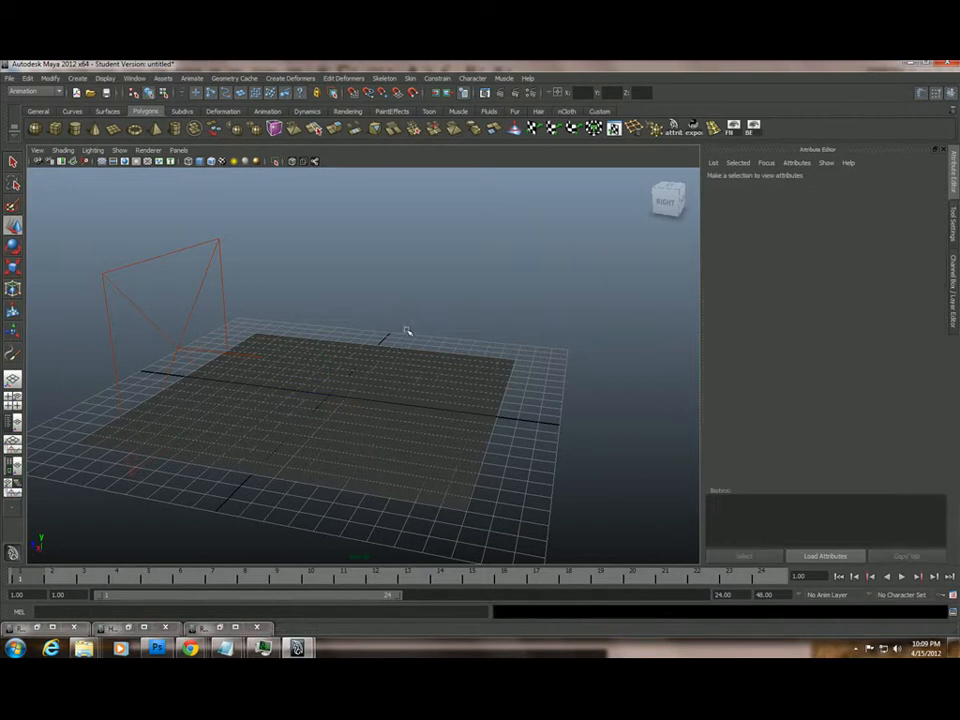
Select the area light and raise it vertically so its lower edge sits near the ground plane.
{"action": "left_click_drag", "start_coordinate": [201, 254], "coordinate": [261, 281]}
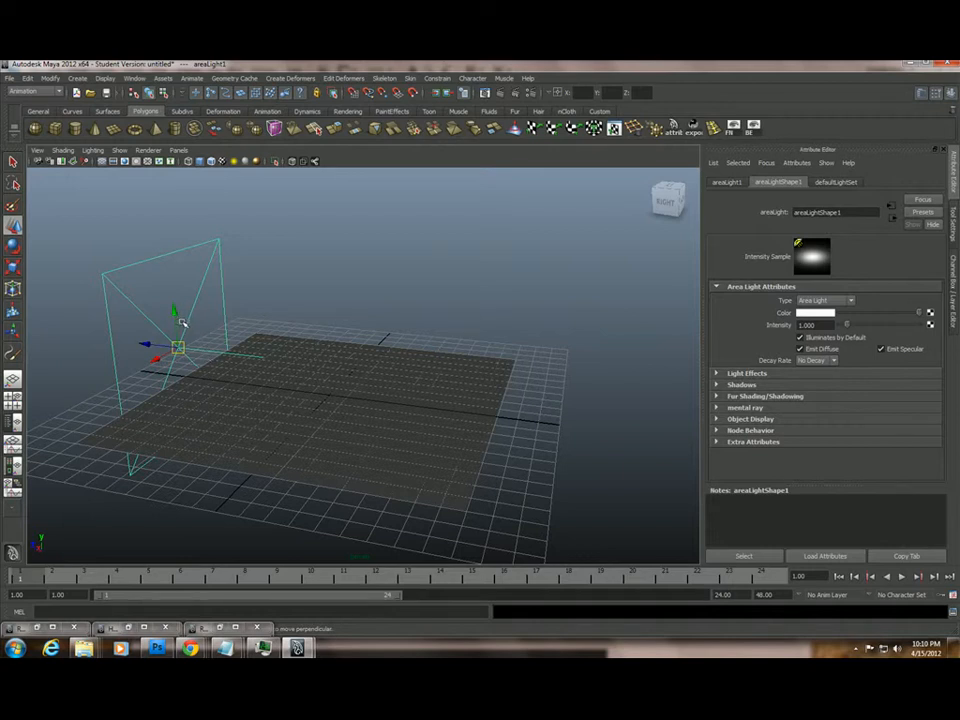
{"action": "left_click_drag", "start_coordinate": [175, 313], "coordinate": [171, 256]}
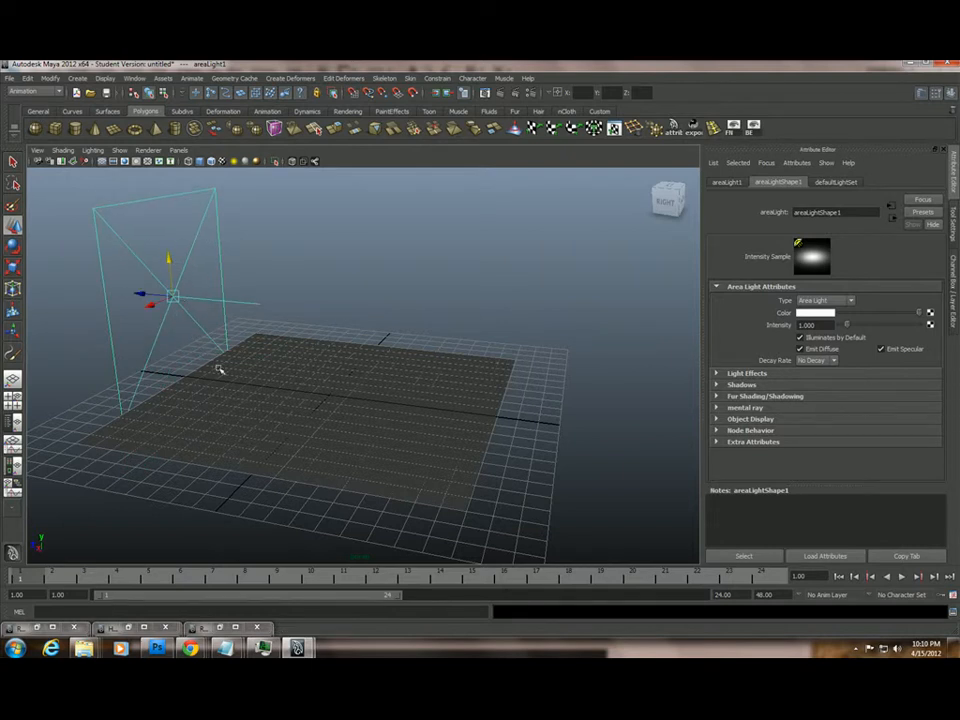
Set the area light's decay rate to Quadratic and render the perspective view of the plane.
{"action": "left_click_drag", "start_coordinate": [242, 345], "coordinate": [297, 386], "text": "alt"}
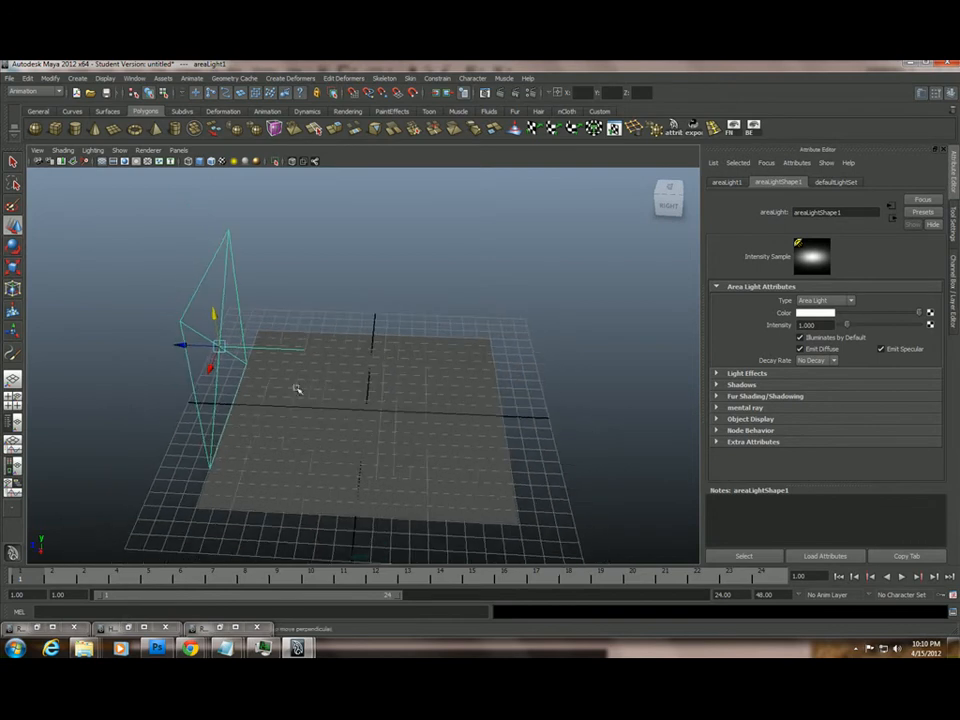
{"action": "middle_click_drag", "start_coordinate": [297, 388], "coordinate": [272, 386], "text": "alt"}
{"action": "left_click_drag", "start_coordinate": [272, 386], "coordinate": [281, 392], "text": "alt"}
{"action": "right_click_drag", "start_coordinate": [283, 392], "coordinate": [334, 396], "text": "alt"}
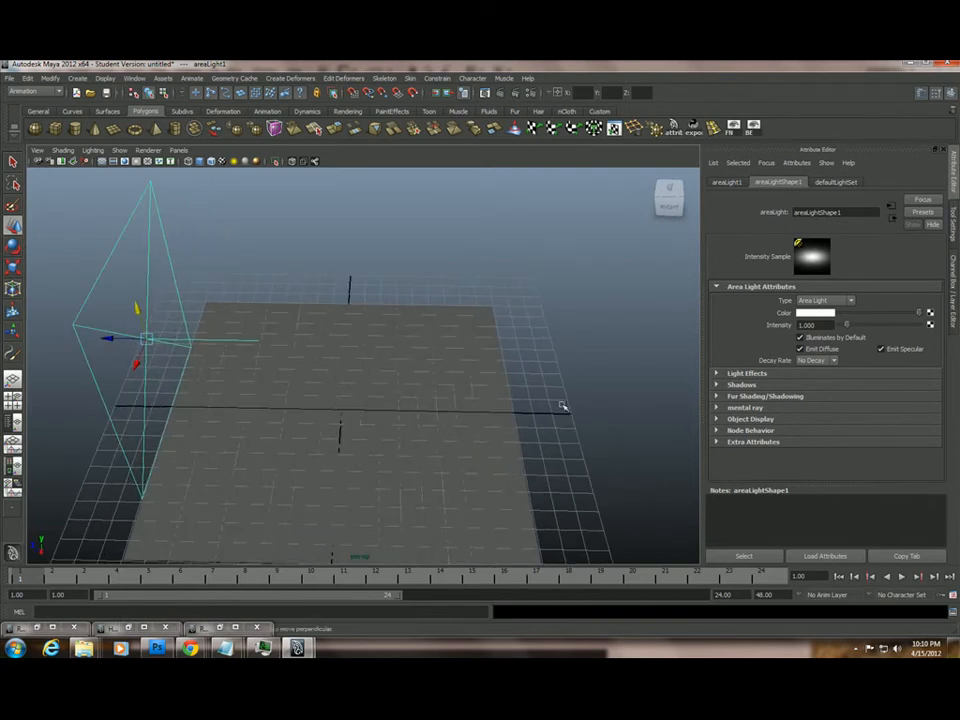
{"action": "left_click", "coordinate": [826, 362]}
{"action": "left_click", "coordinate": [816, 390]}
{"action": "left_click", "coordinate": [504, 93]}
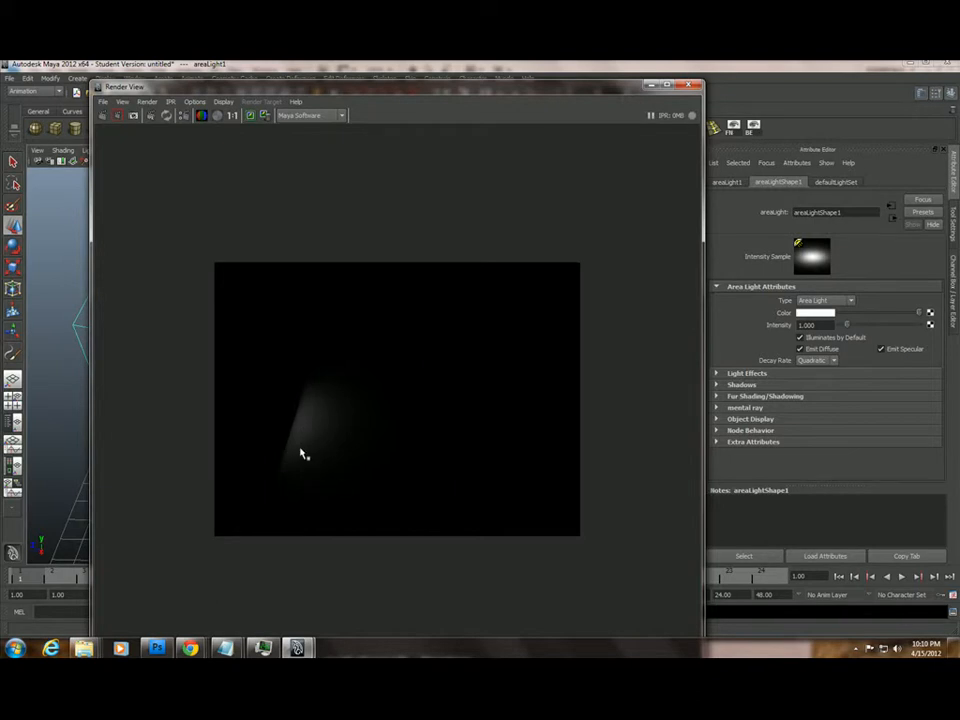
Switch the renderer to mental ray, render the plane again and close the render window.
{"action": "left_click", "coordinate": [328, 115]}
{"action": "left_click", "coordinate": [103, 116]}
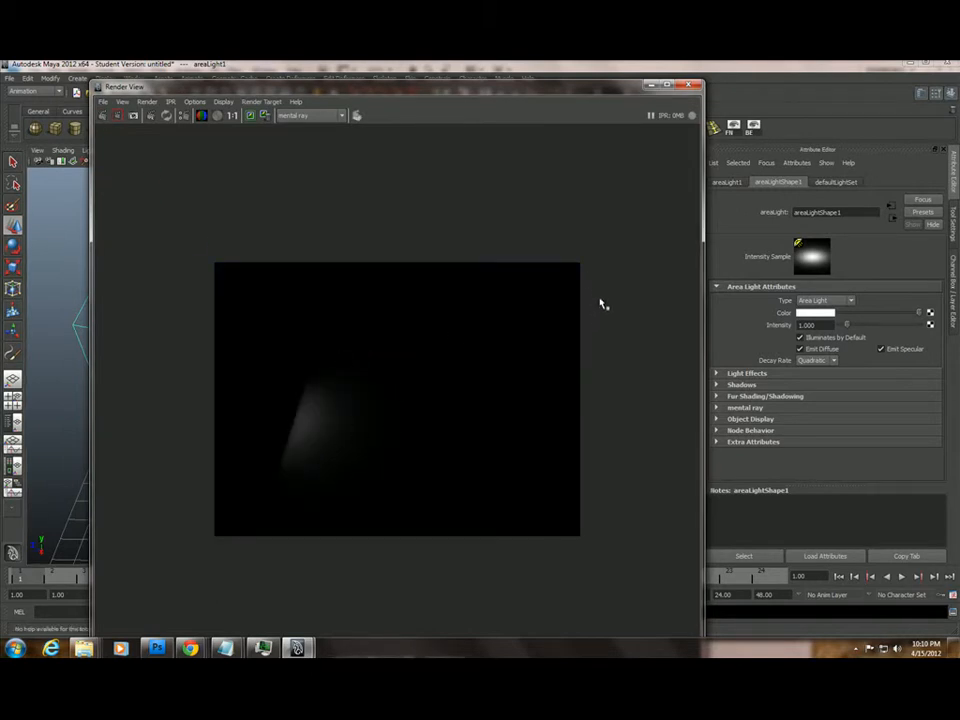
{"action": "left_click", "coordinate": [690, 86]}
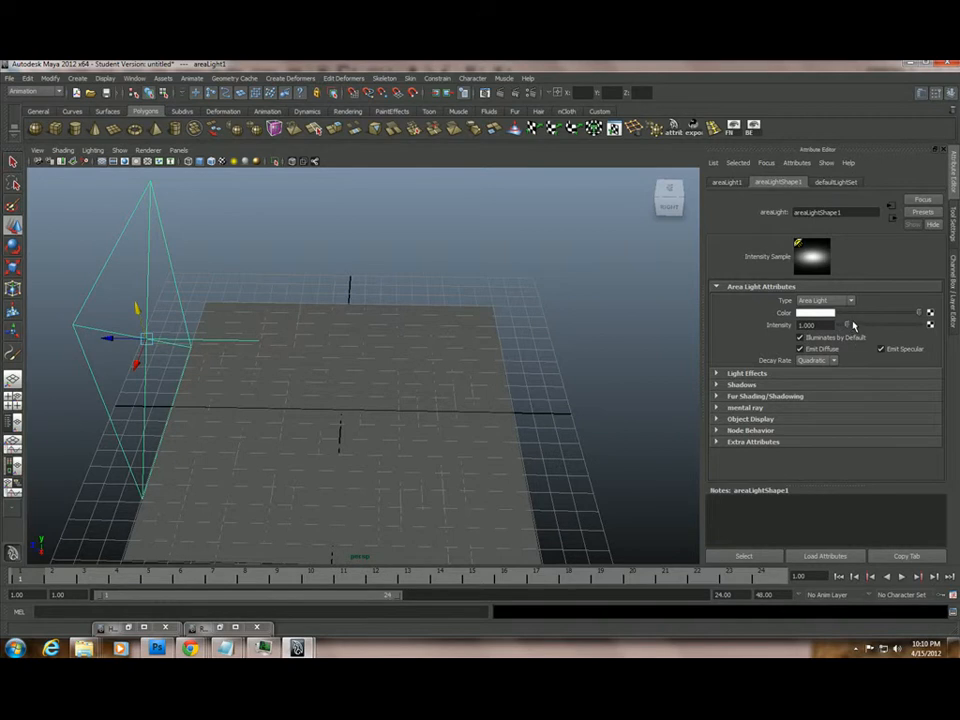
Set the area light's intensity to 100 and render the scene.
{"action": "double_click", "coordinate": [806, 325]}
{"action": "left_click", "coordinate": [512, 93]}
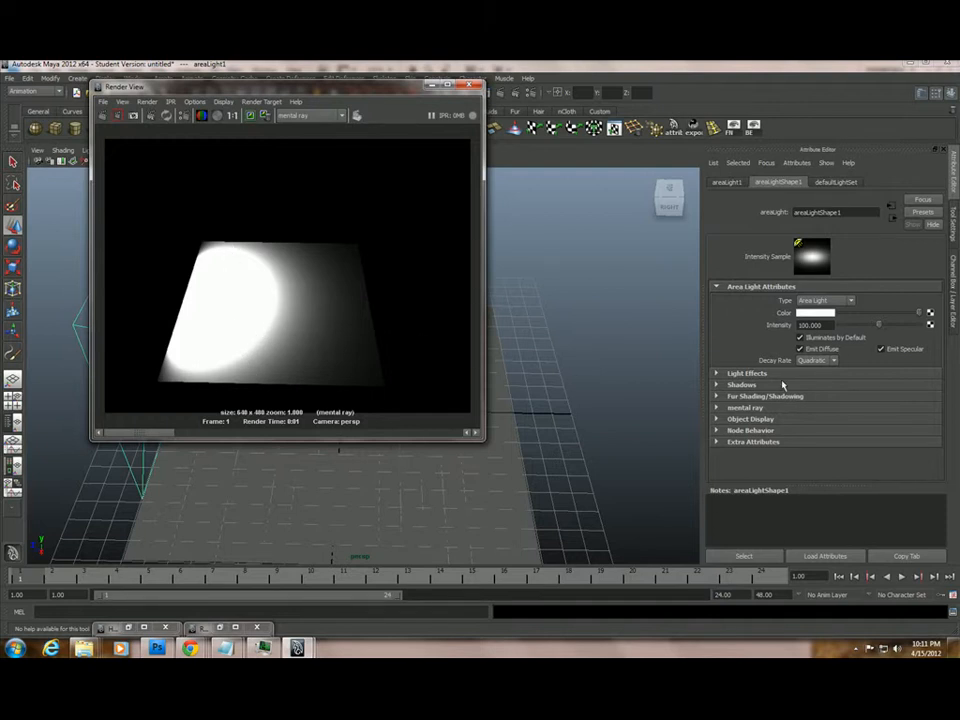
Set the area light's intensity to 10 and render the scene again.
{"action": "left_click", "coordinate": [812, 325]}
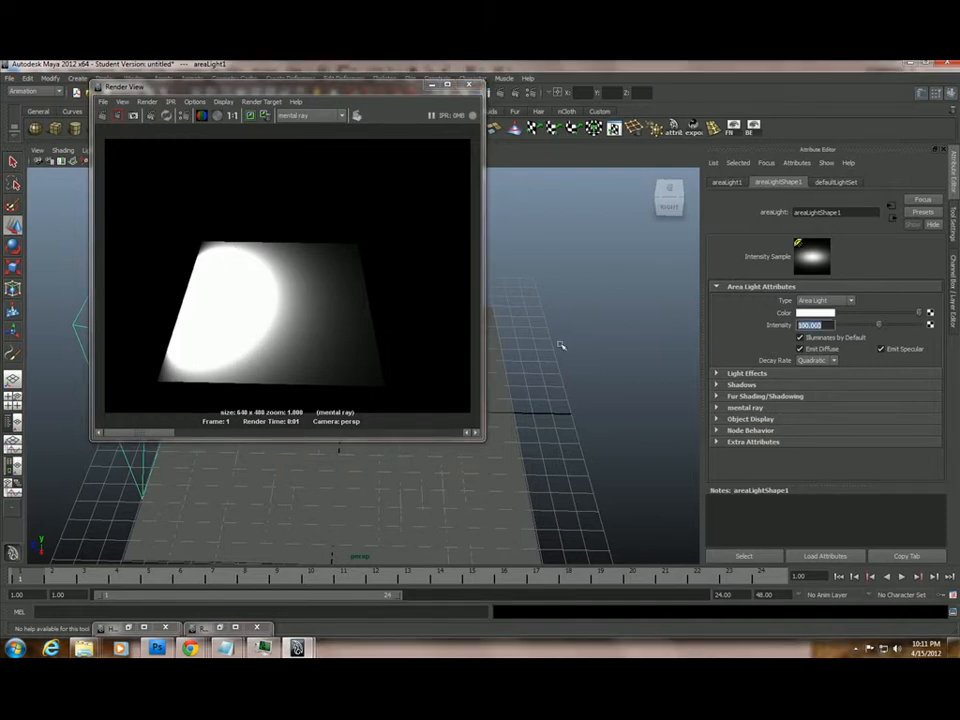
{"action": "type", "text": "10"}
{"action": "key", "text": "Return"}
{"action": "left_click", "coordinate": [101, 115]}
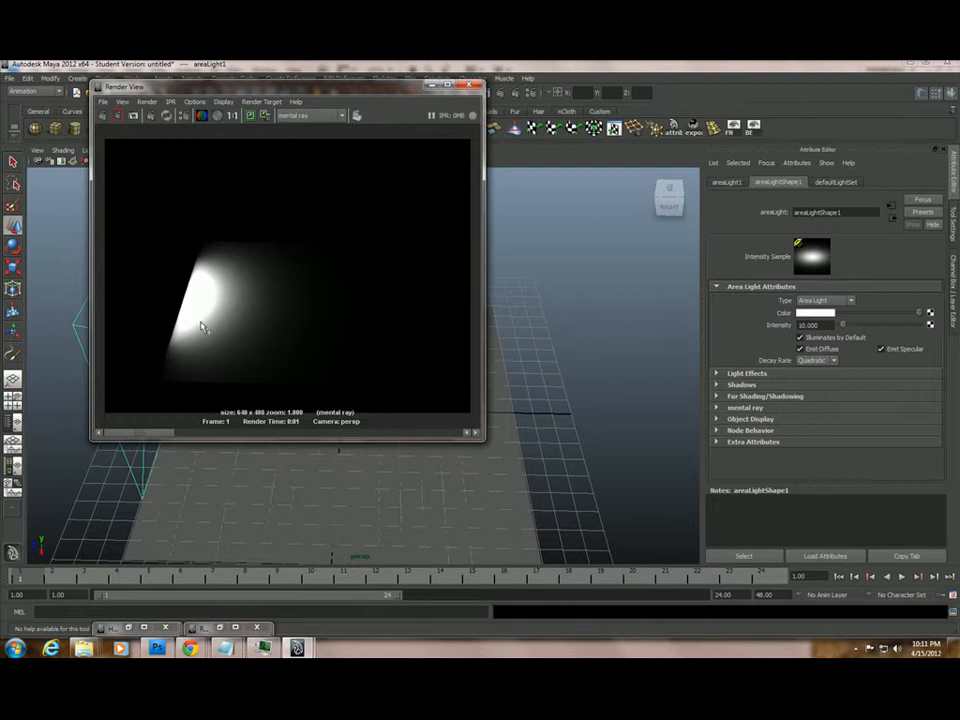
Close the render window and set the area light's intensity to 1.
{"action": "left_click", "coordinate": [471, 85]}
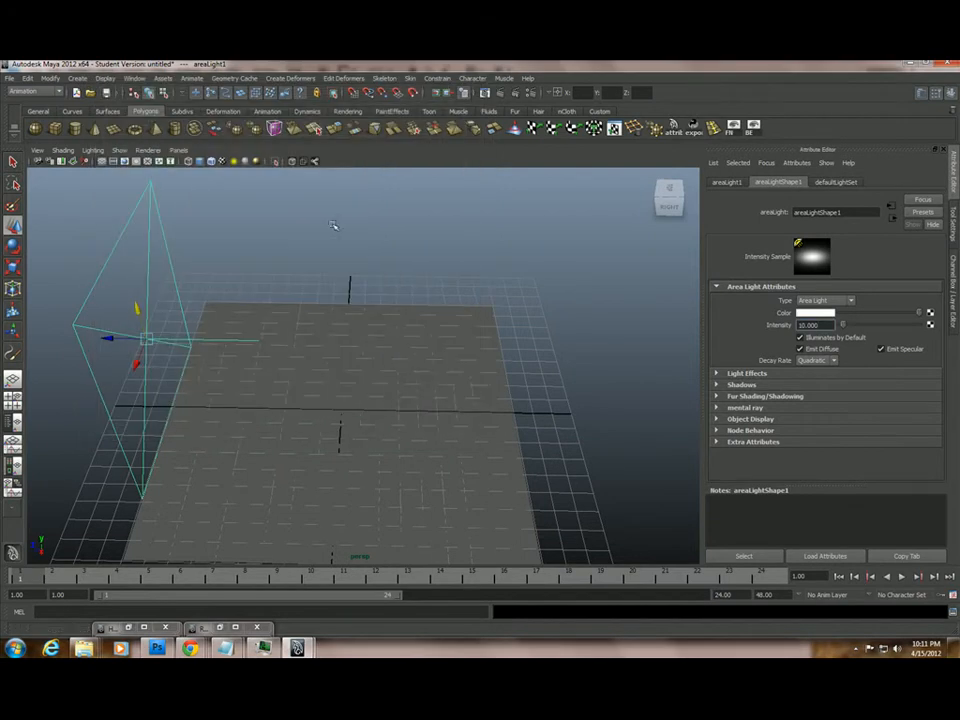
{"action": "left_click_drag", "start_coordinate": [830, 326], "coordinate": [718, 328]}
{"action": "type", "text": "1"}
{"action": "key", "text": "Return"}
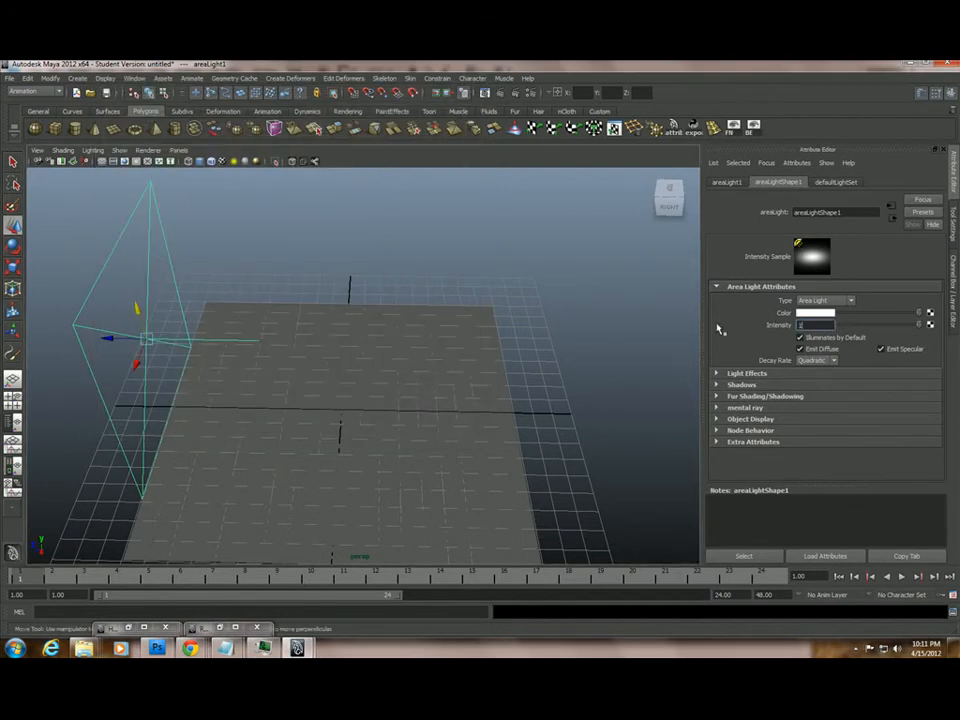
{"action": "left_click", "coordinate": [313, 263]}
{"action": "left_click", "coordinate": [168, 249]}
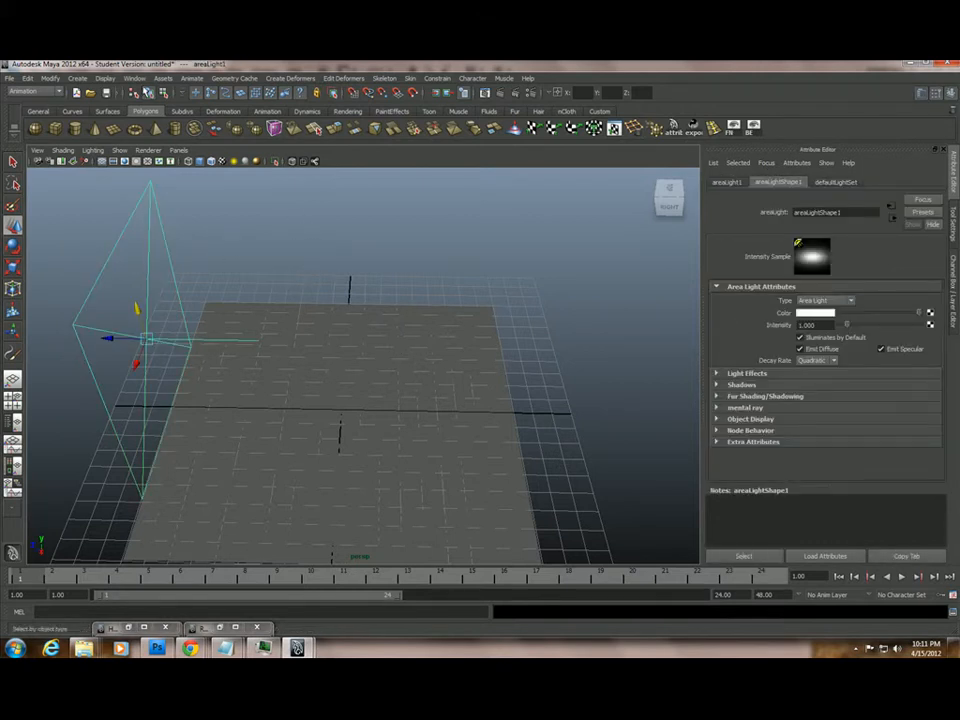
{"action": "left_click", "coordinate": [140, 78]}
{"action": "left_click", "coordinate": [150, 68]}
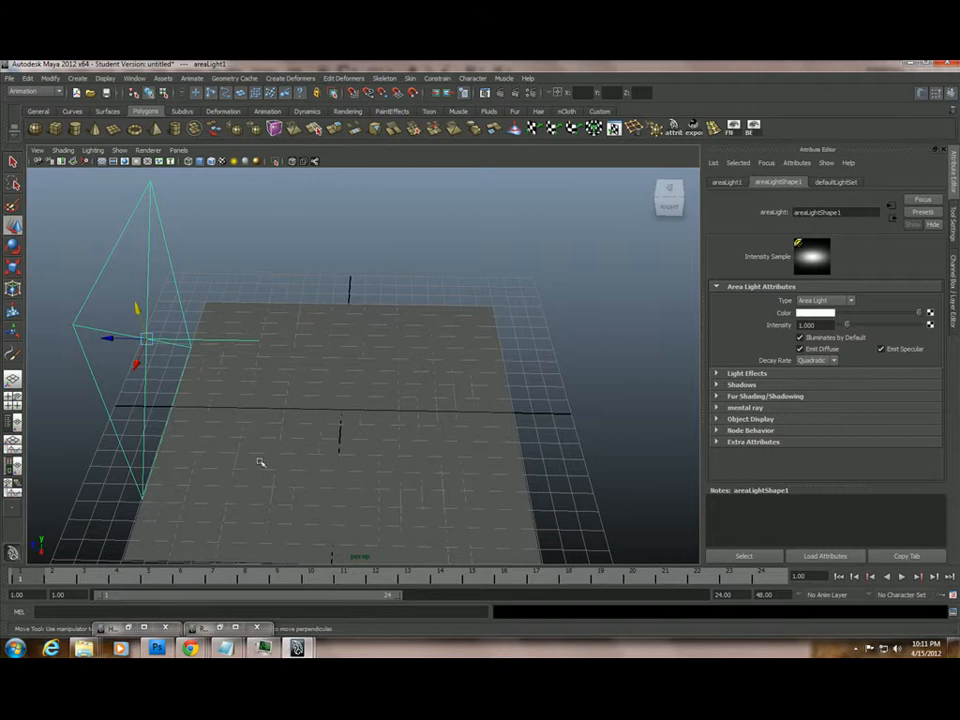
Switch to the Untitled-1 gradient image in Photoshop and show only the Levels 1 adjustment above the background.
{"action": "left_click", "coordinate": [155, 649]}
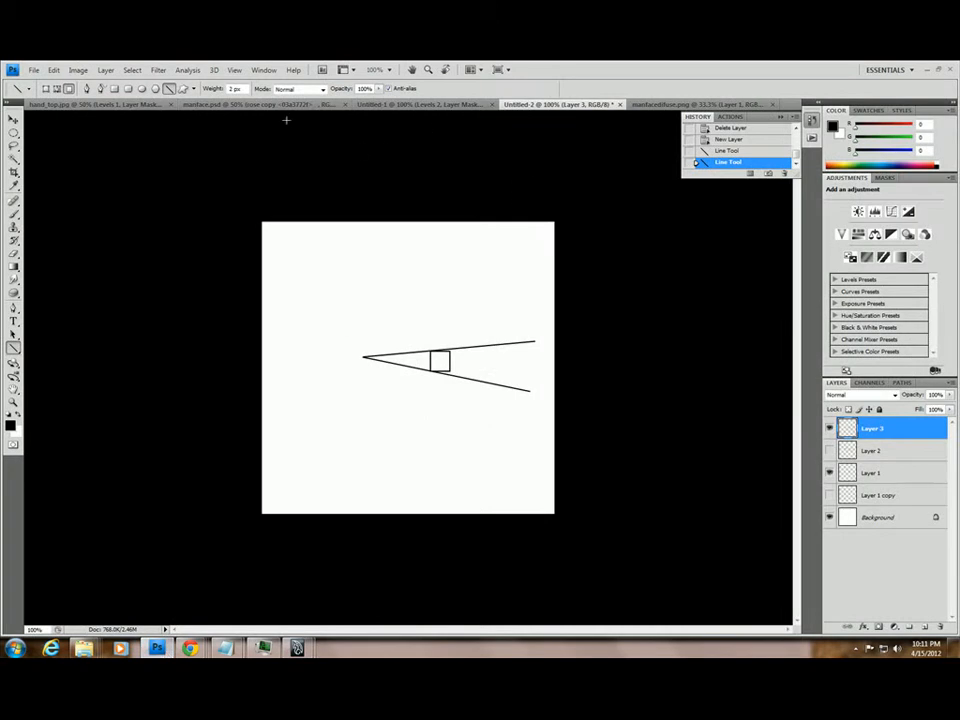
{"action": "left_click", "coordinate": [416, 104]}
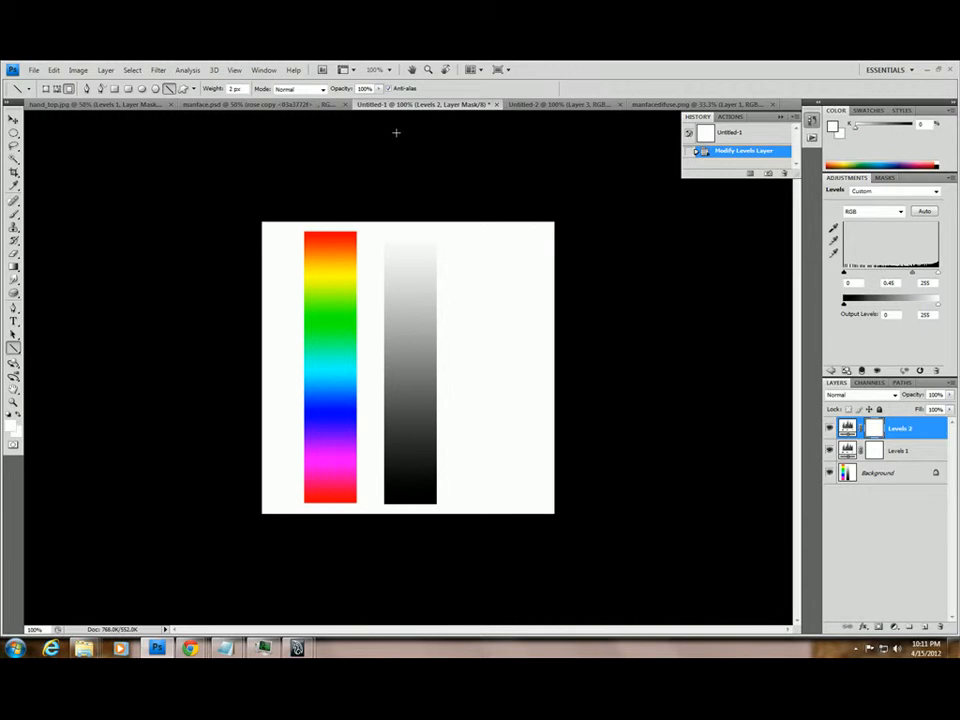
{"action": "left_click_drag", "start_coordinate": [830, 429], "coordinate": [831, 453]}
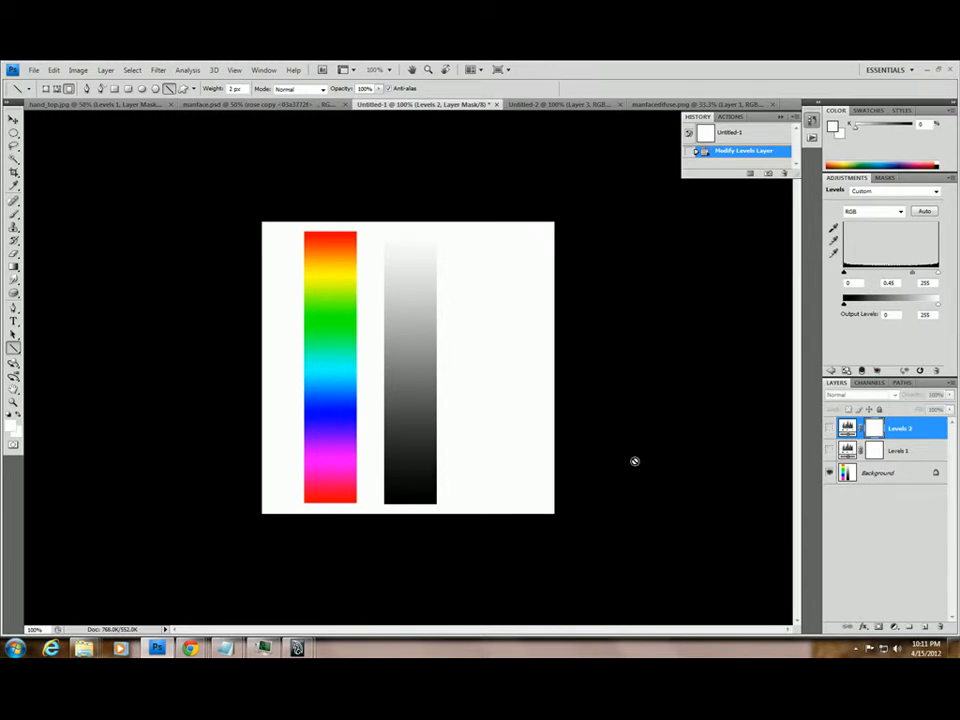
{"action": "left_click", "coordinate": [829, 450]}
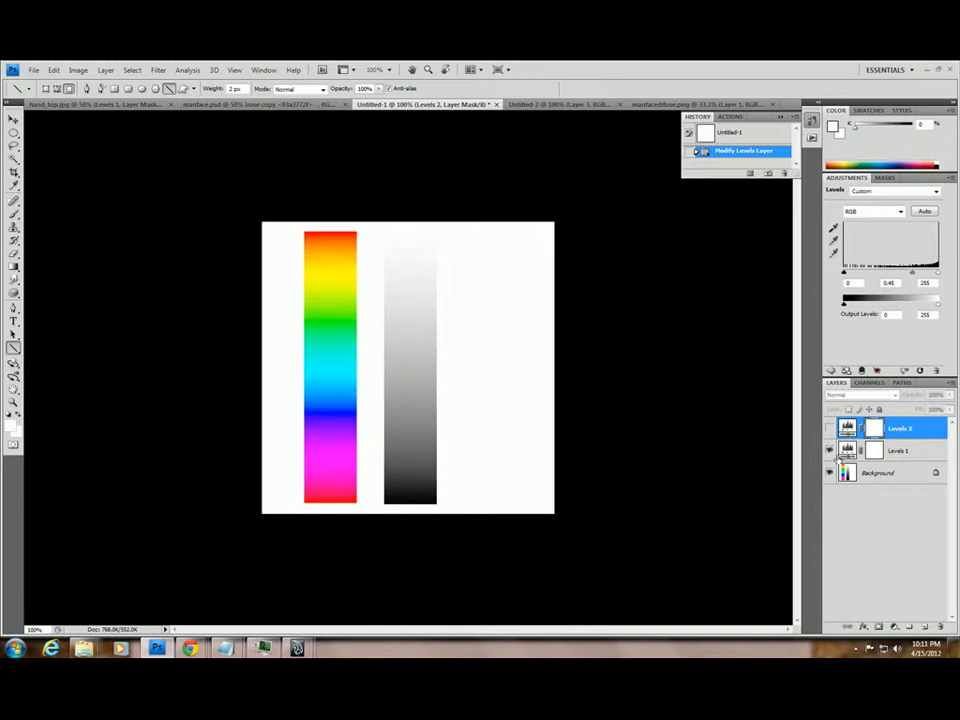
{"action": "left_click", "coordinate": [848, 451]}
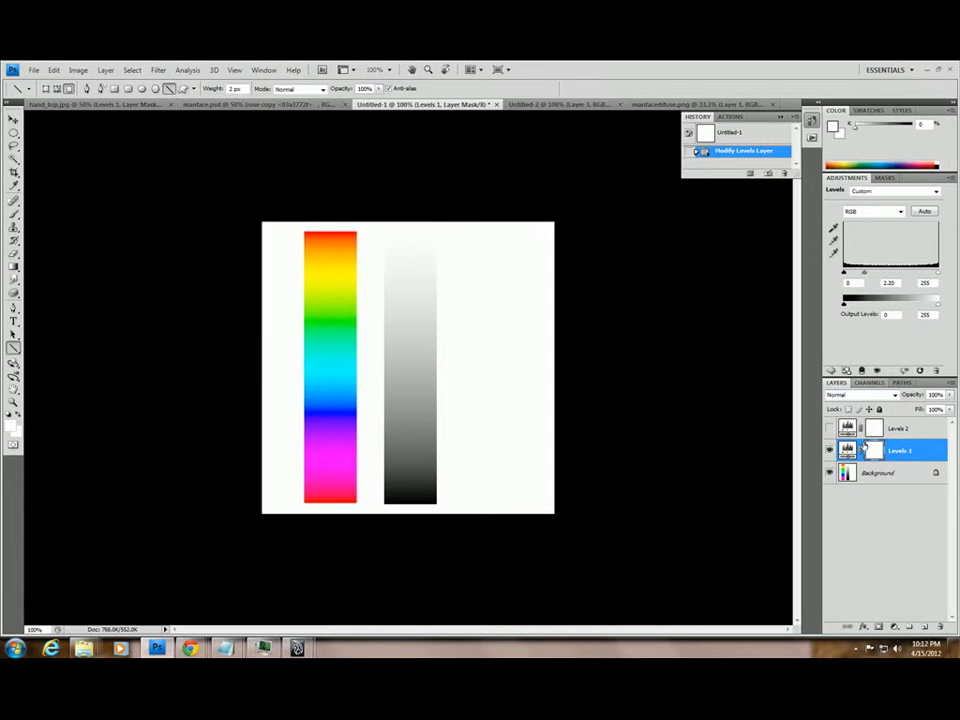
Repeatedly toggle the Levels 1 adjustment to compare the colour and grey gradients with and without the 2.20 gamma.
{"action": "left_click", "coordinate": [829, 451]}
{"action": "left_click", "coordinate": [829, 451]}
{"action": "left_click", "coordinate": [829, 451]}
{"action": "left_click", "coordinate": [829, 451]}
{"action": "left_click", "coordinate": [829, 451]}
{"action": "left_click", "coordinate": [829, 451]}
{"action": "left_click", "coordinate": [829, 451]}
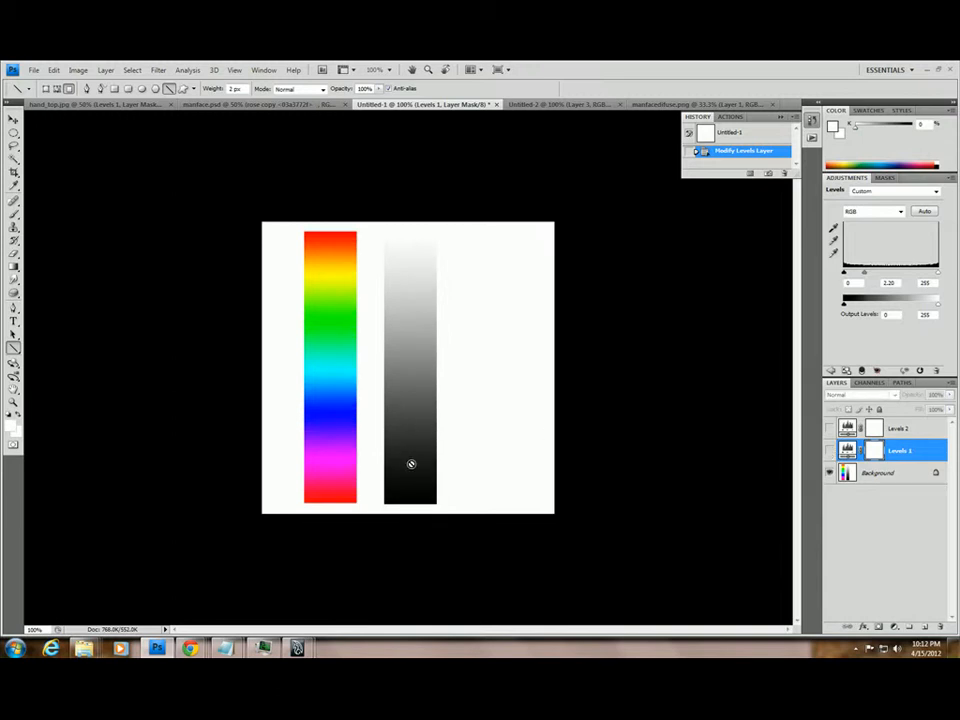
{"action": "left_click", "coordinate": [829, 451]}
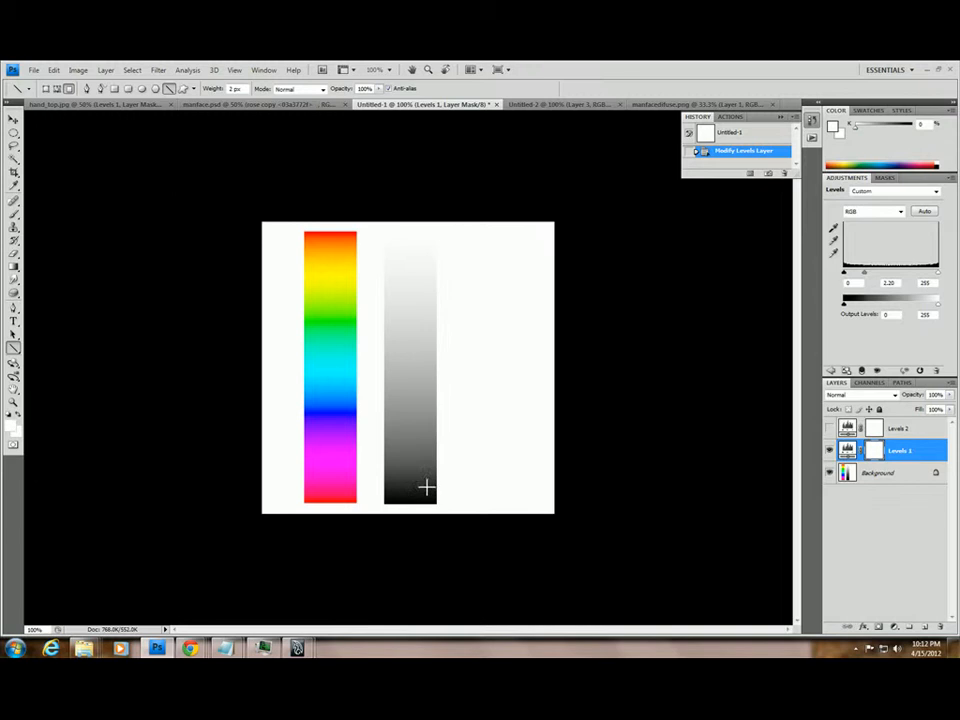
{"action": "left_click", "coordinate": [829, 451]}
{"action": "left_click", "coordinate": [829, 451]}
{"action": "left_click", "coordinate": [829, 451]}
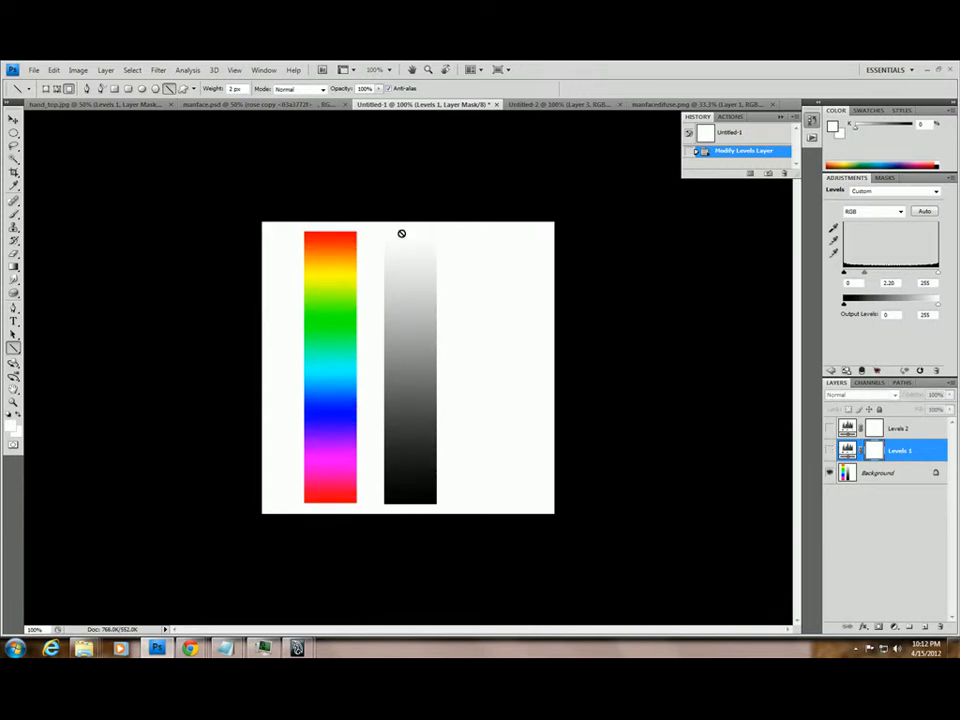
{"action": "left_click", "coordinate": [829, 451]}
{"action": "left_click", "coordinate": [829, 451]}
{"action": "left_click", "coordinate": [829, 451]}
{"action": "left_click", "coordinate": [829, 451]}
{"action": "left_click", "coordinate": [829, 451]}
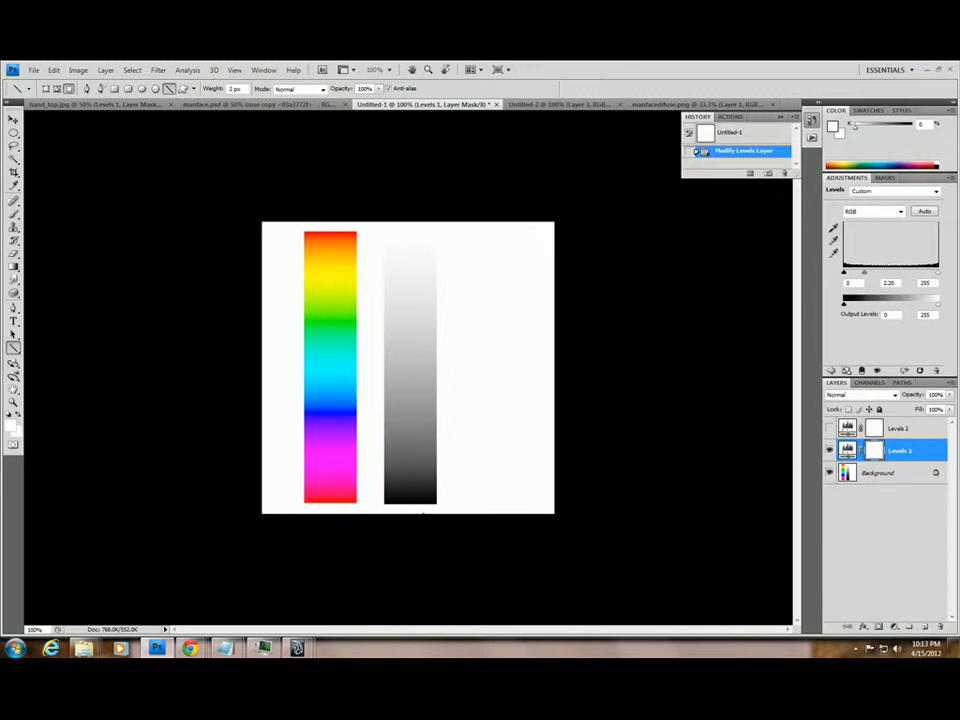
{"action": "left_click", "coordinate": [829, 451]}
{"action": "left_click", "coordinate": [829, 451]}
{"action": "left_click", "coordinate": [829, 451]}
{"action": "left_click", "coordinate": [829, 451]}
{"action": "left_click", "coordinate": [829, 451]}
{"action": "left_click", "coordinate": [829, 451]}
{"action": "left_click", "coordinate": [829, 451]}
{"action": "left_click", "coordinate": [829, 451]}
{"action": "left_click", "coordinate": [829, 451]}
{"action": "left_click", "coordinate": [829, 451]}
{"action": "left_click", "coordinate": [829, 451]}
{"action": "left_click", "coordinate": [829, 451]}
Bring up hand_top.jpg and toggle its Levels 1 adjustment to compare the skin photo with and without gamma correction.
{"action": "left_click", "coordinate": [135, 105]}
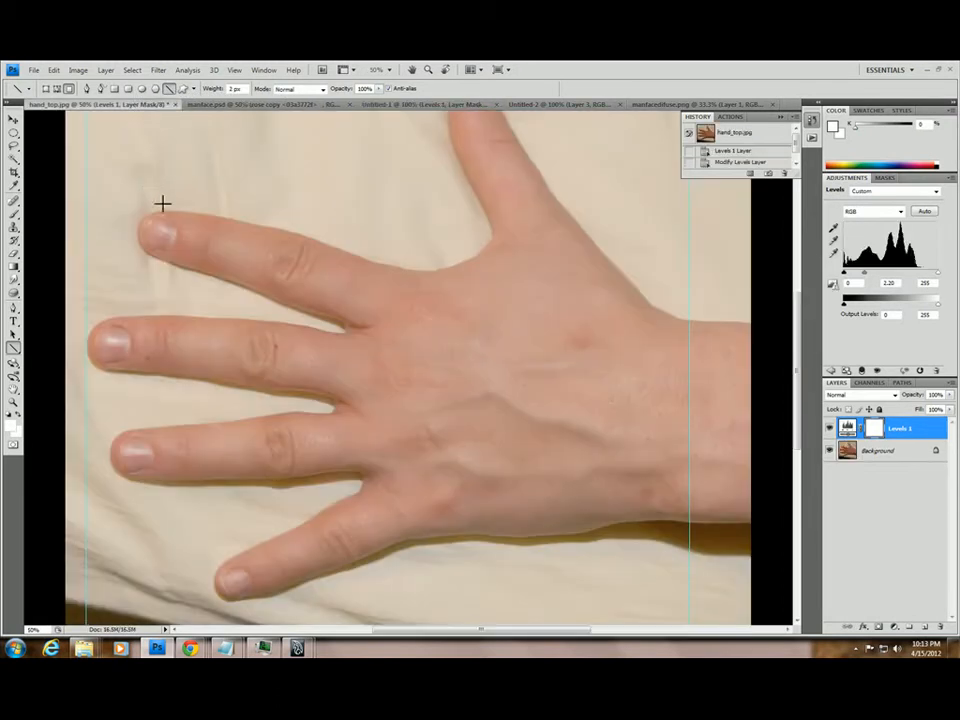
{"action": "left_click", "coordinate": [829, 428]}
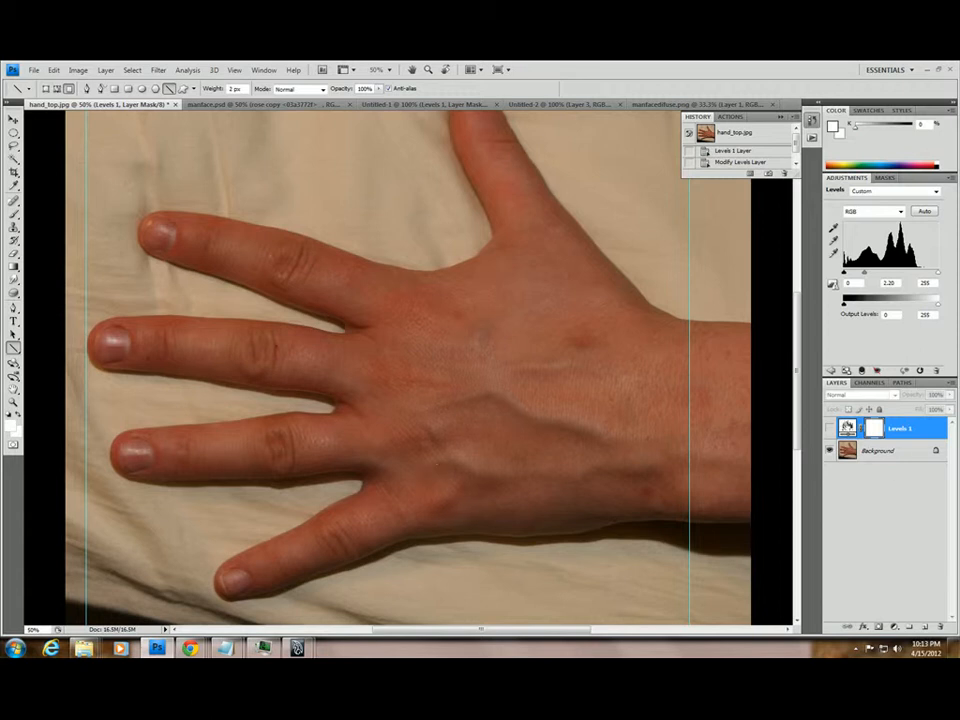
{"action": "left_click", "coordinate": [829, 428]}
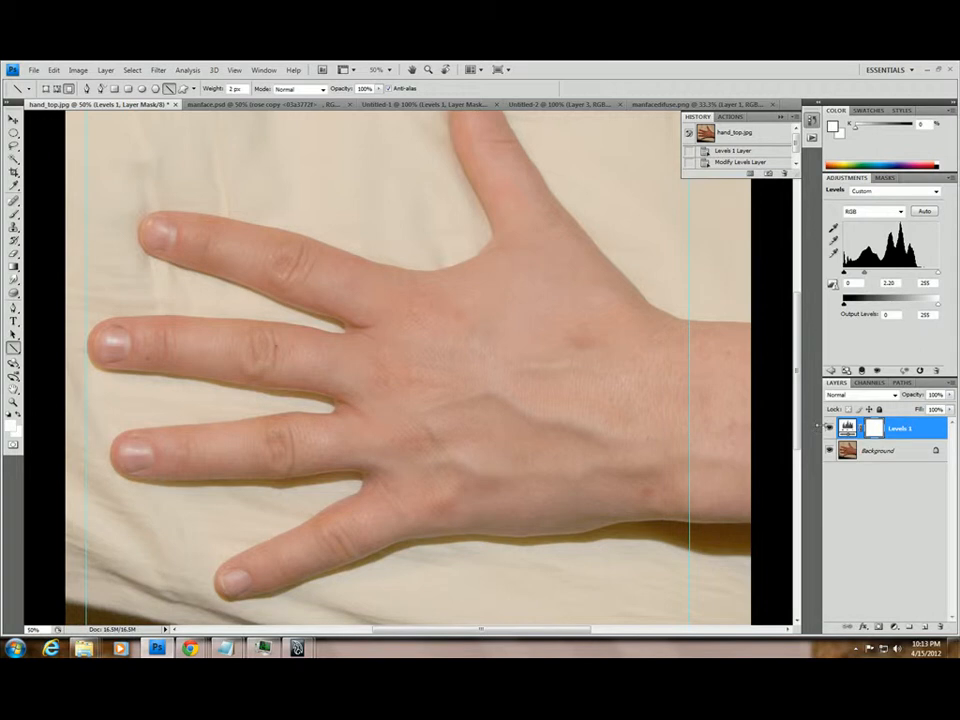
{"action": "left_click", "coordinate": [829, 428]}
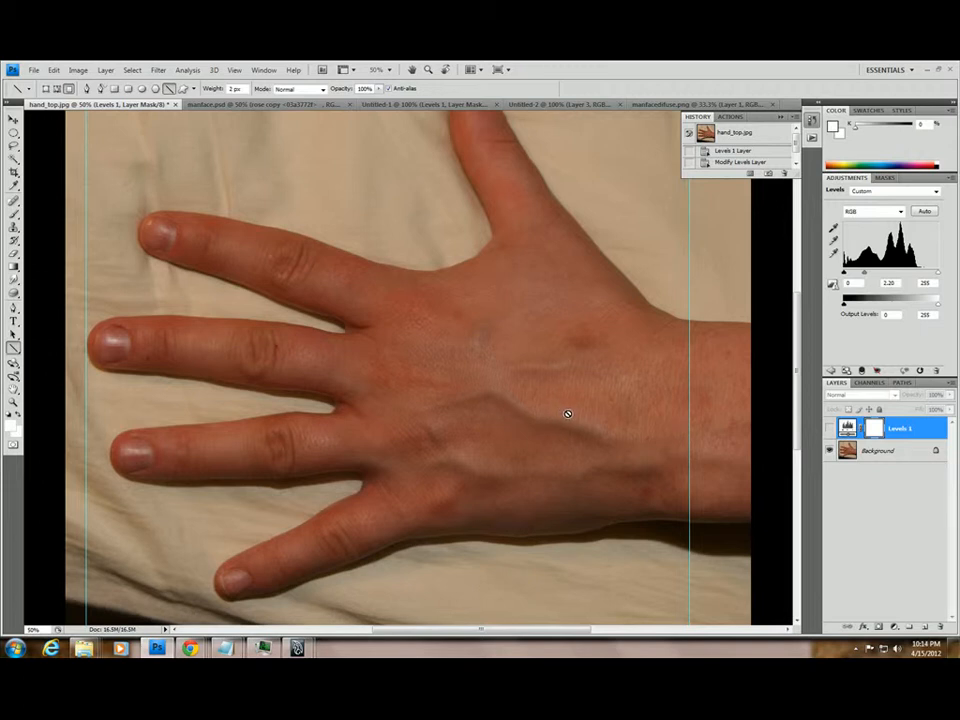
{"action": "left_click", "coordinate": [829, 428]}
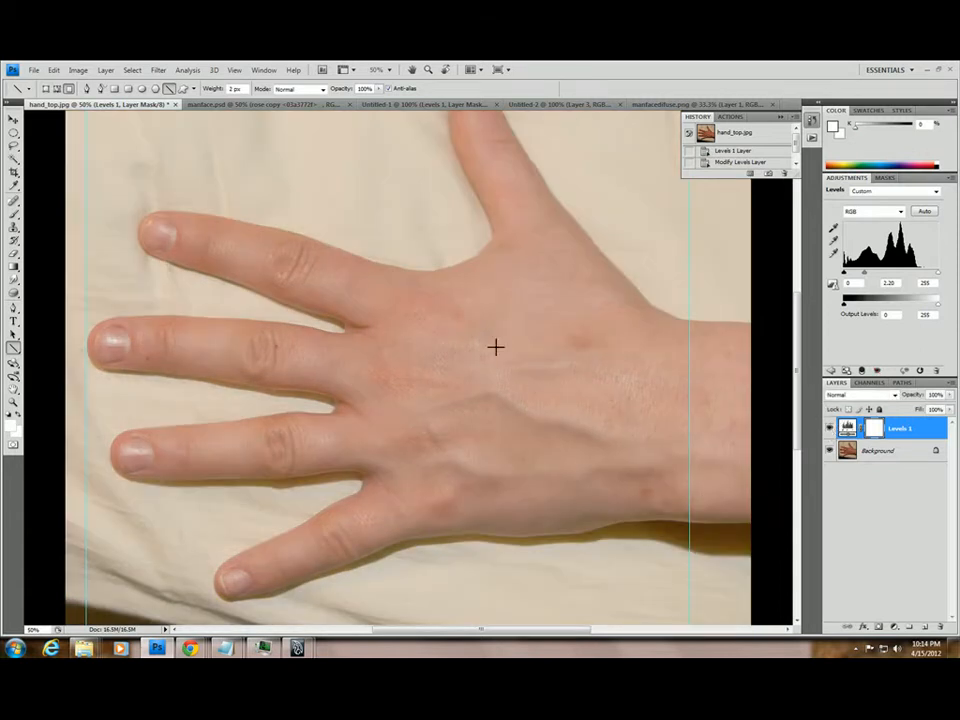
Return to the Untitled-1 gradient image and toggle Levels 2 and Levels 1 to compare the inverse gamma with the original.
{"action": "left_click", "coordinate": [405, 106]}
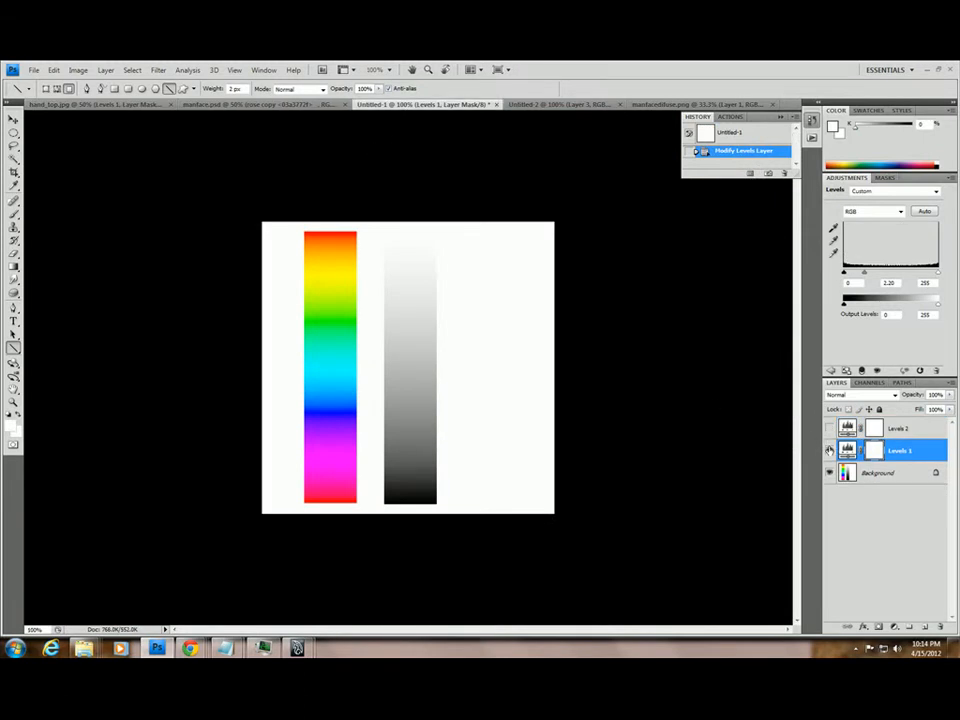
{"action": "left_click", "coordinate": [893, 427]}
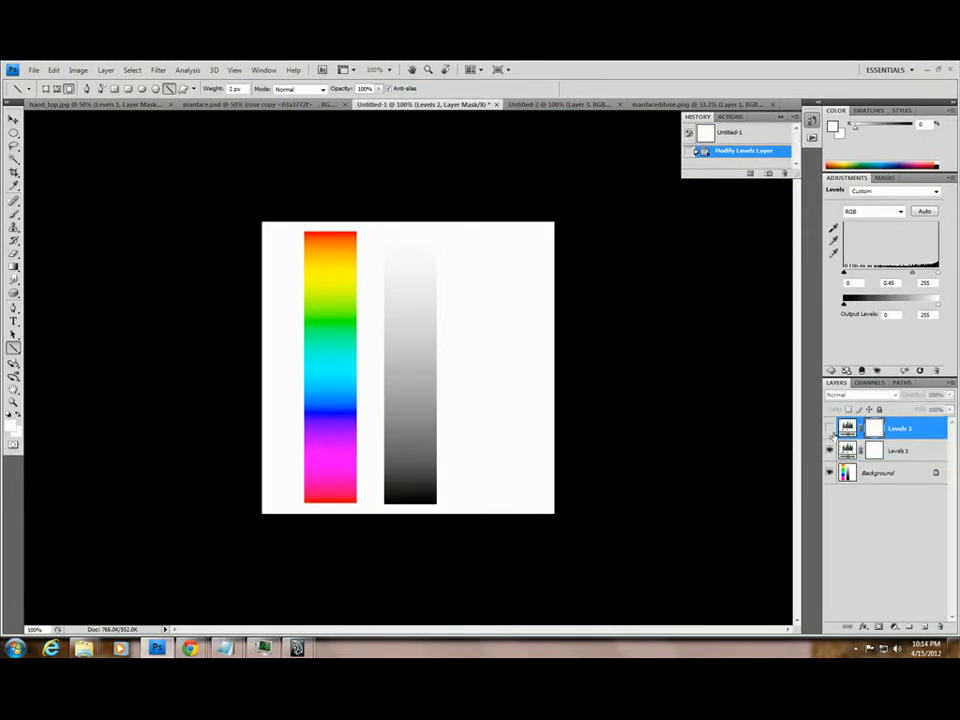
{"action": "left_click", "coordinate": [829, 428]}
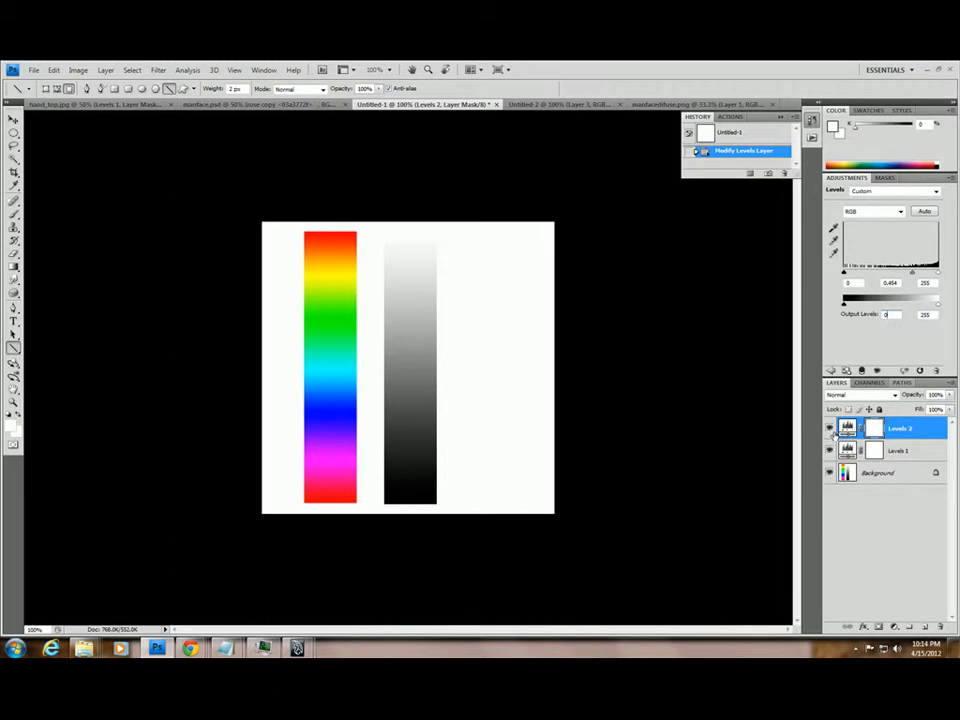
{"action": "left_click", "coordinate": [828, 428]}
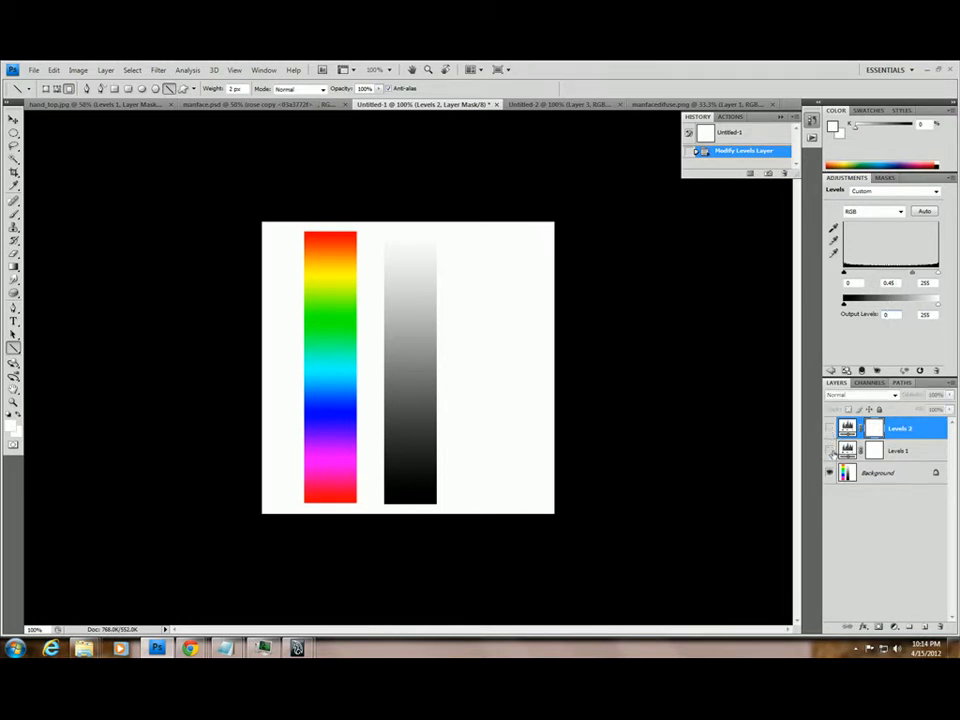
{"action": "left_click", "coordinate": [828, 428]}
{"action": "left_click_drag", "start_coordinate": [828, 428], "coordinate": [831, 453]}
{"action": "left_click", "coordinate": [828, 428]}
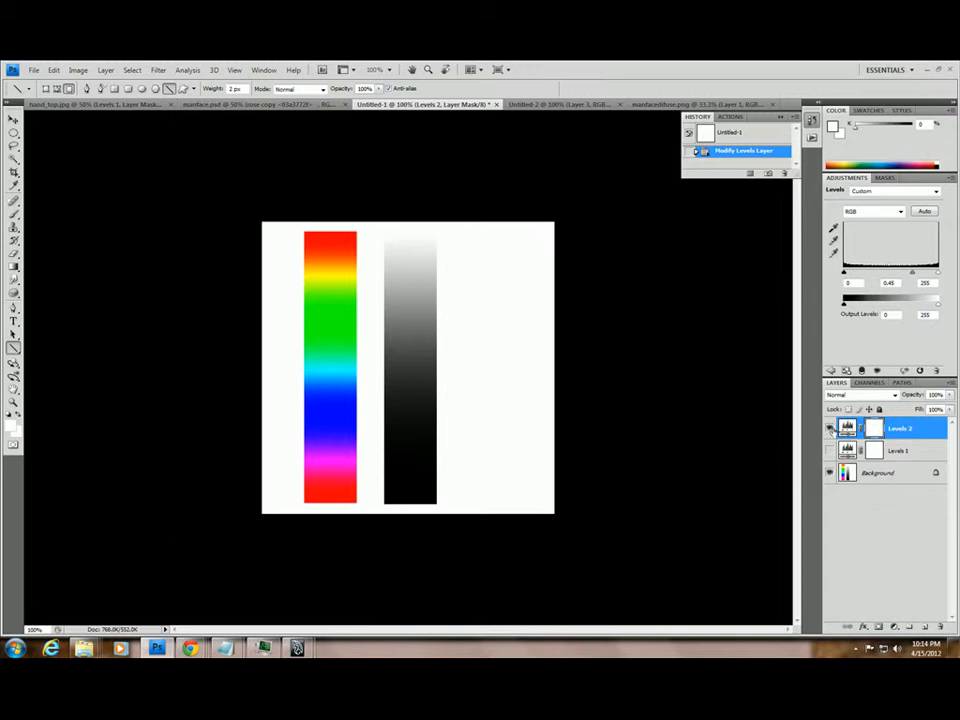
{"action": "left_click", "coordinate": [830, 428]}
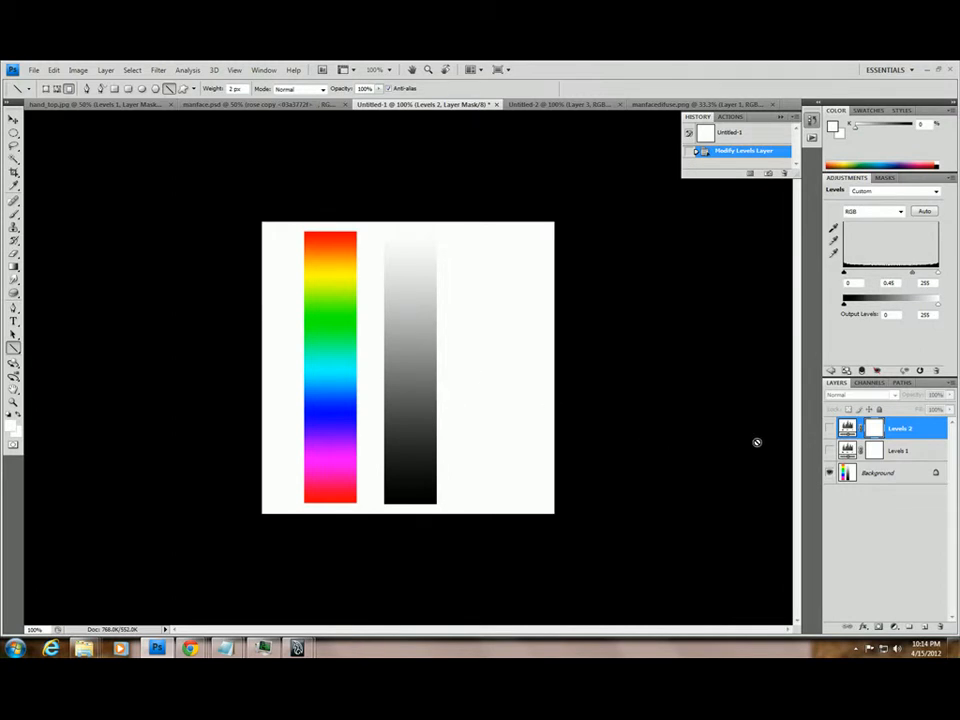
Add a white-filled layer above the Background and draw two graph axes with a straight diagonal from the origin.
{"action": "left_click", "coordinate": [893, 474]}
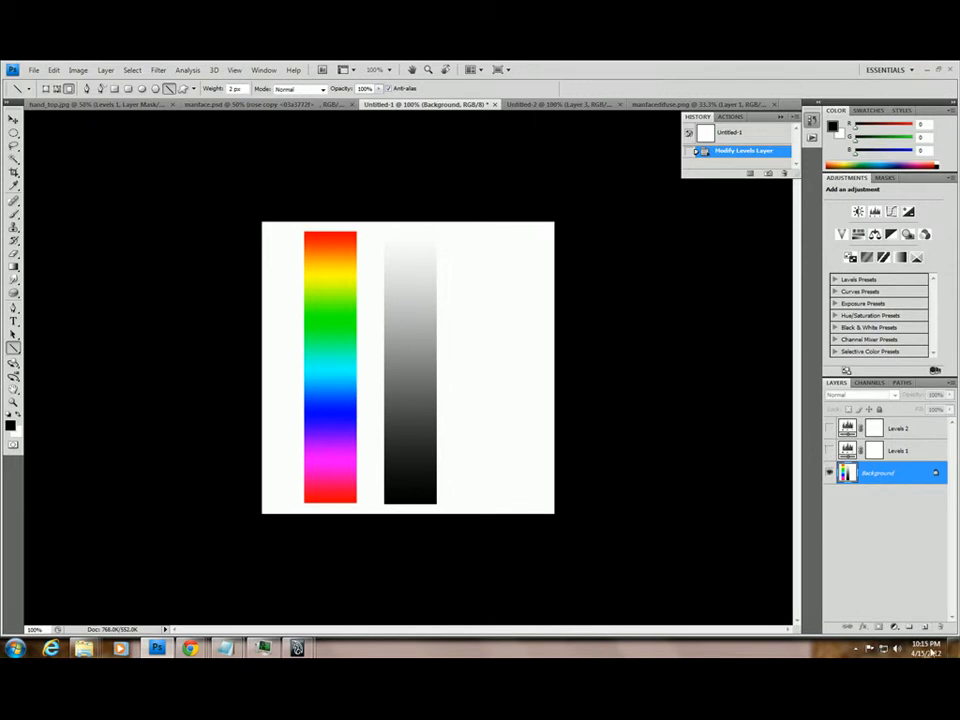
{"action": "left_click", "coordinate": [879, 626]}
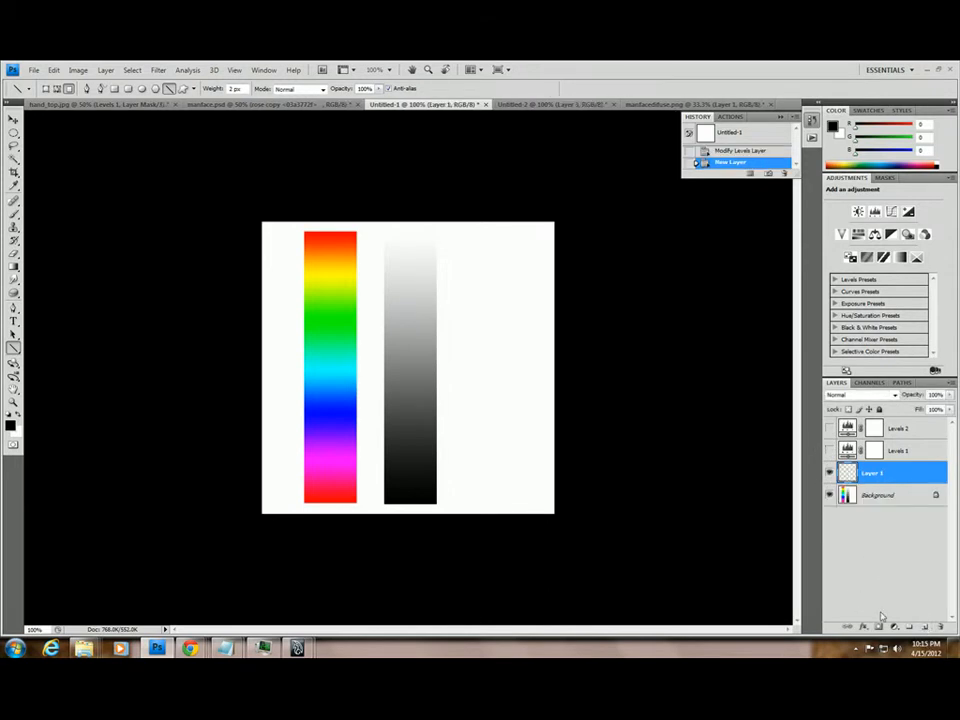
{"action": "key", "text": "ctrl+BackSpace"}
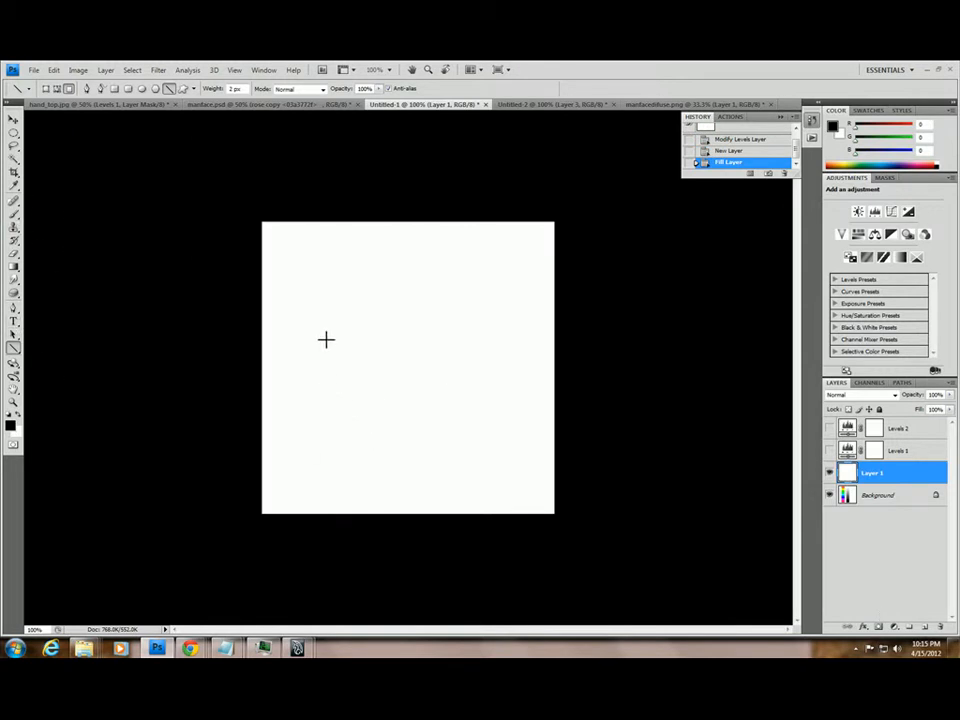
{"action": "mouse_move", "coordinate": [326, 276]}
{"action": "left_mouse_down"}
{"action": "mouse_move", "coordinate": [315, 413]}
{"action": "mouse_move", "coordinate": [322, 446]}
{"action": "mouse_move", "coordinate": [500, 447]}
{"action": "left_mouse_up"}
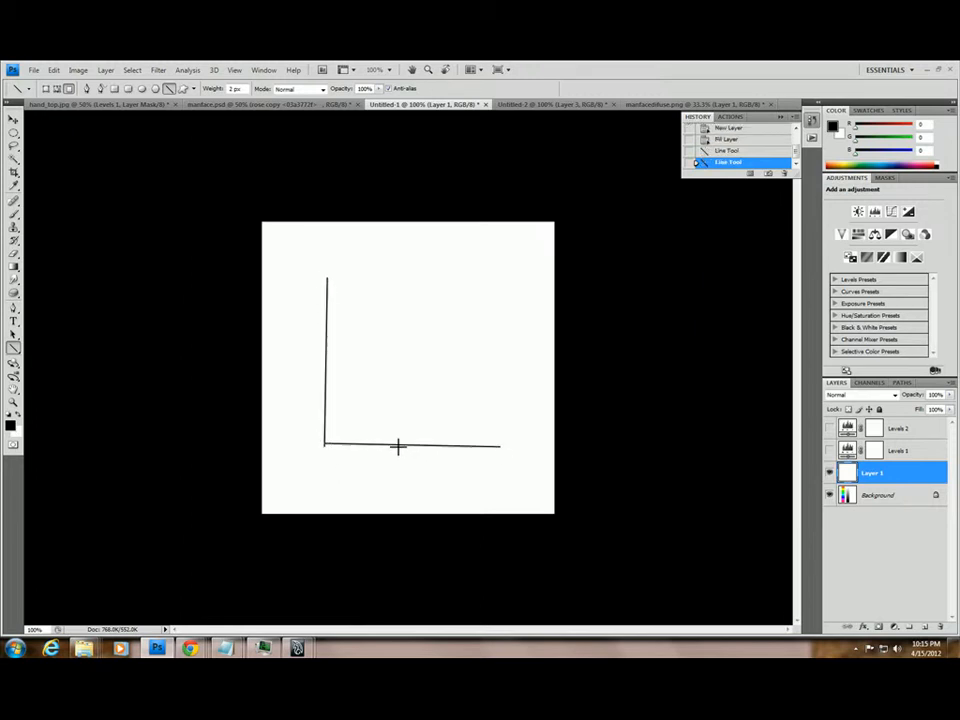
{"action": "left_click_drag", "start_coordinate": [326, 443], "coordinate": [511, 291]}
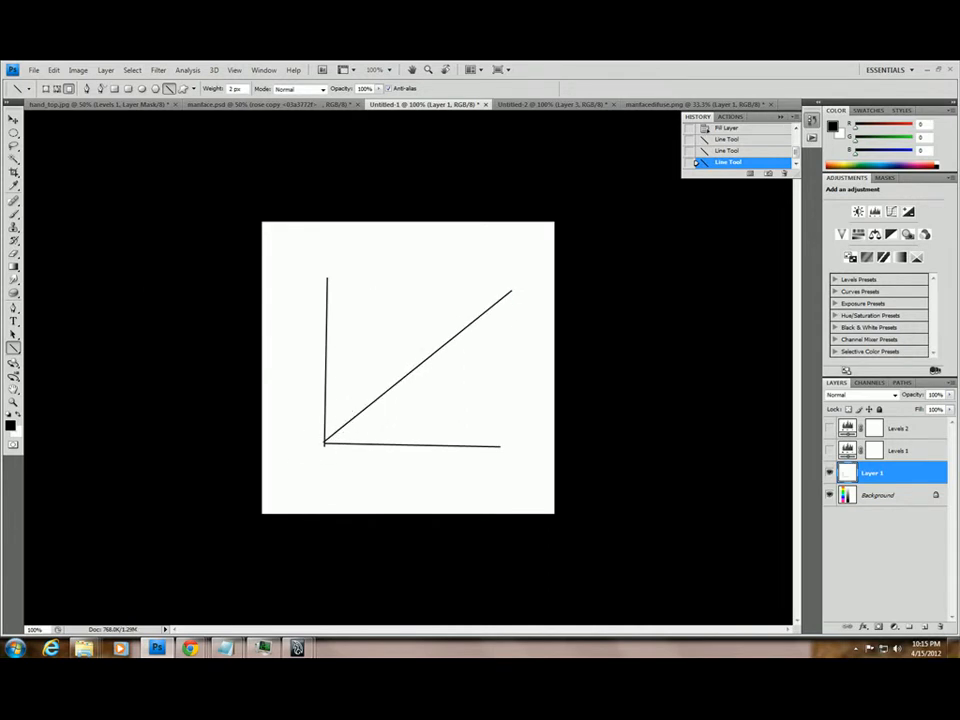
Paint a steepening curve from the graph's origin with the Brush tool and undo it.
{"action": "left_click", "coordinate": [14, 213]}
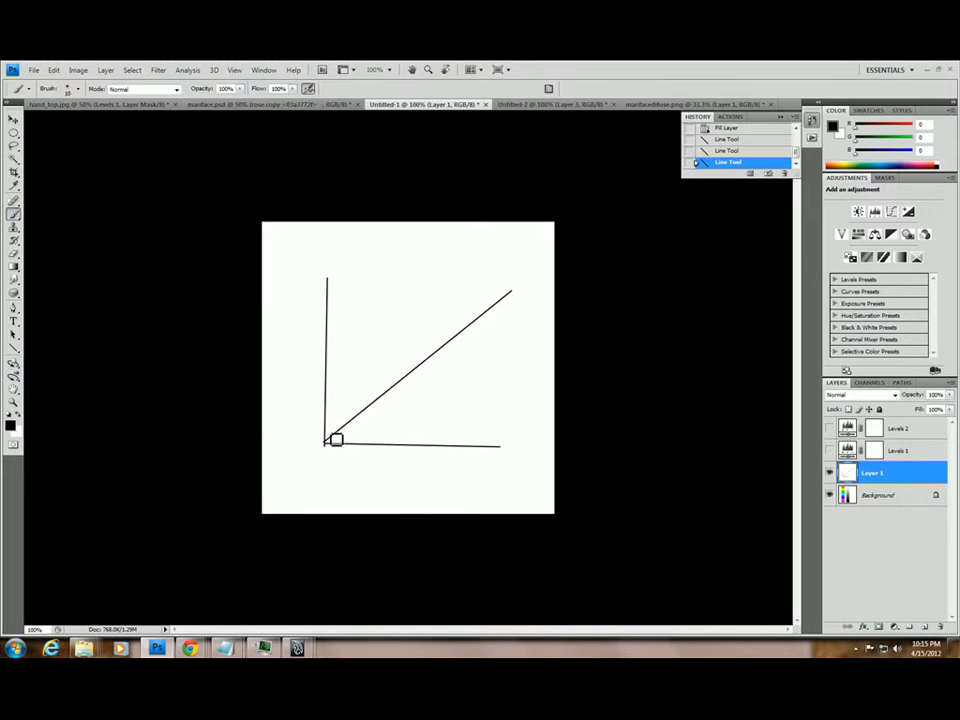
{"action": "mouse_move", "coordinate": [328, 440]}
{"action": "left_mouse_down"}
{"action": "mouse_move", "coordinate": [411, 371]}
{"action": "mouse_move", "coordinate": [439, 302]}
{"action": "mouse_move", "coordinate": [437, 281]}
{"action": "left_mouse_up"}
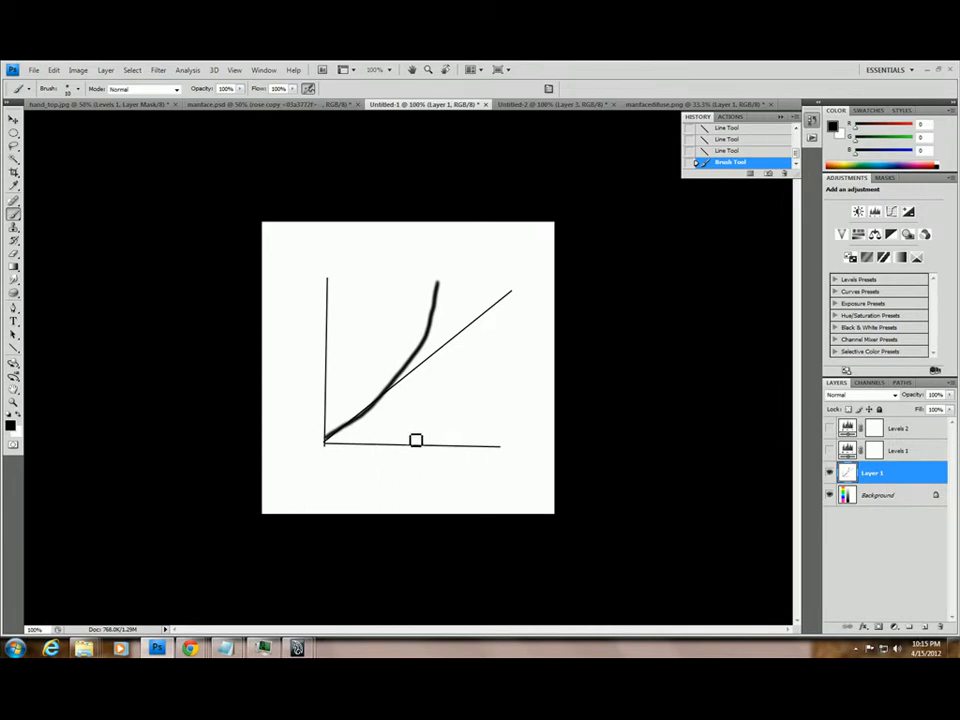
{"action": "key", "text": "ctrl+z"}
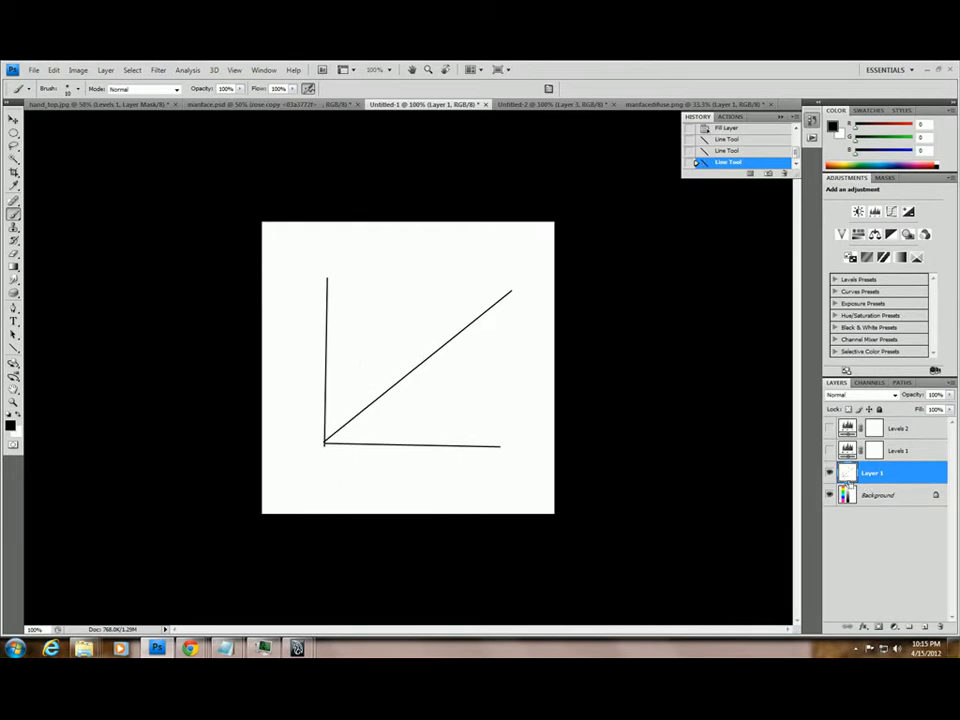
Delete the graph layer and show the Levels 1 and Levels 2 adjustments.
{"action": "left_click", "coordinate": [829, 472]}
{"action": "left_click_drag", "start_coordinate": [883, 476], "coordinate": [938, 627]}
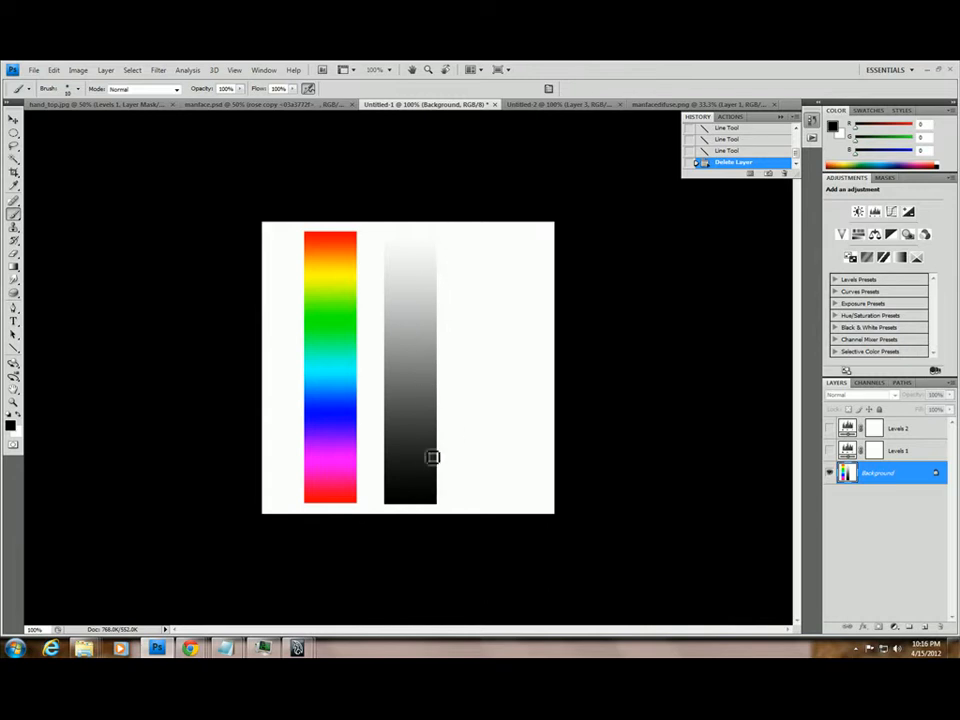
{"action": "left_click", "coordinate": [830, 451]}
{"action": "left_click", "coordinate": [829, 429]}
Switch back to Maya and render the perspective view of the plane lit by the area light.
{"action": "mouse_move", "coordinate": [297, 648]}
{"action": "left_click", "coordinate": [337, 607]}
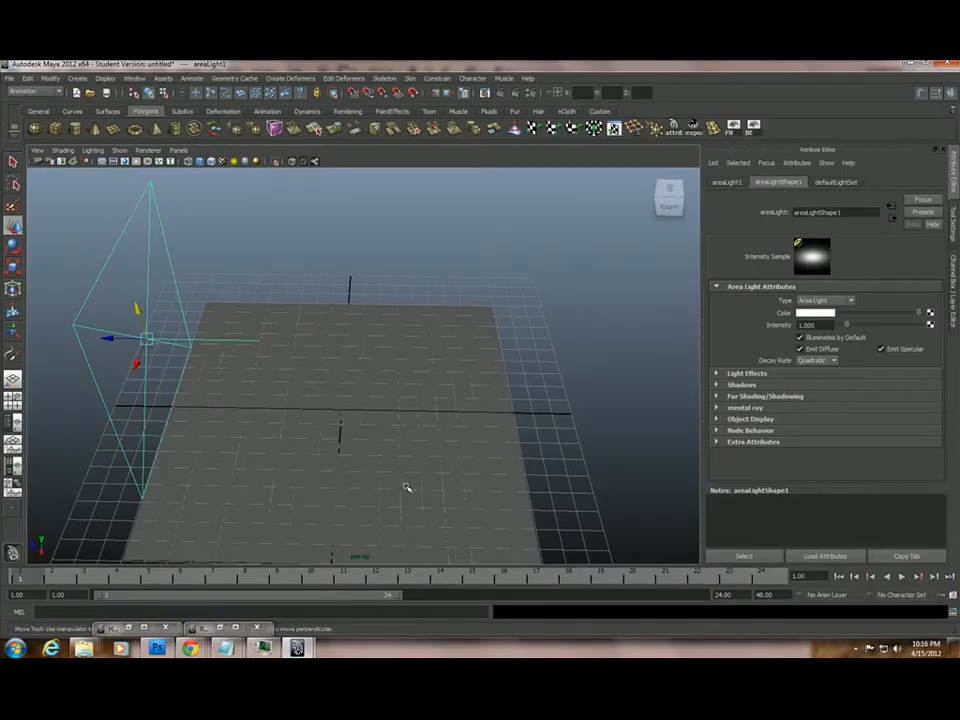
{"action": "left_click", "coordinate": [250, 224]}
{"action": "left_click", "coordinate": [167, 257]}
{"action": "left_click", "coordinate": [490, 92]}
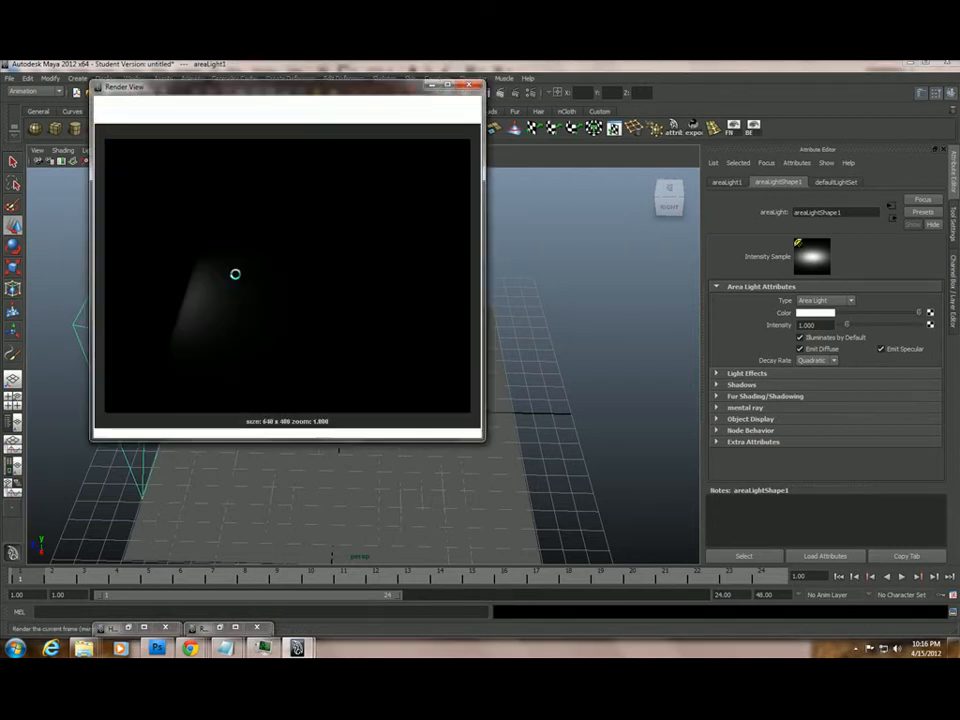
Enable Color Management in the common render settings and render the perspective view again with mental ray.
{"action": "left_click", "coordinate": [471, 86]}
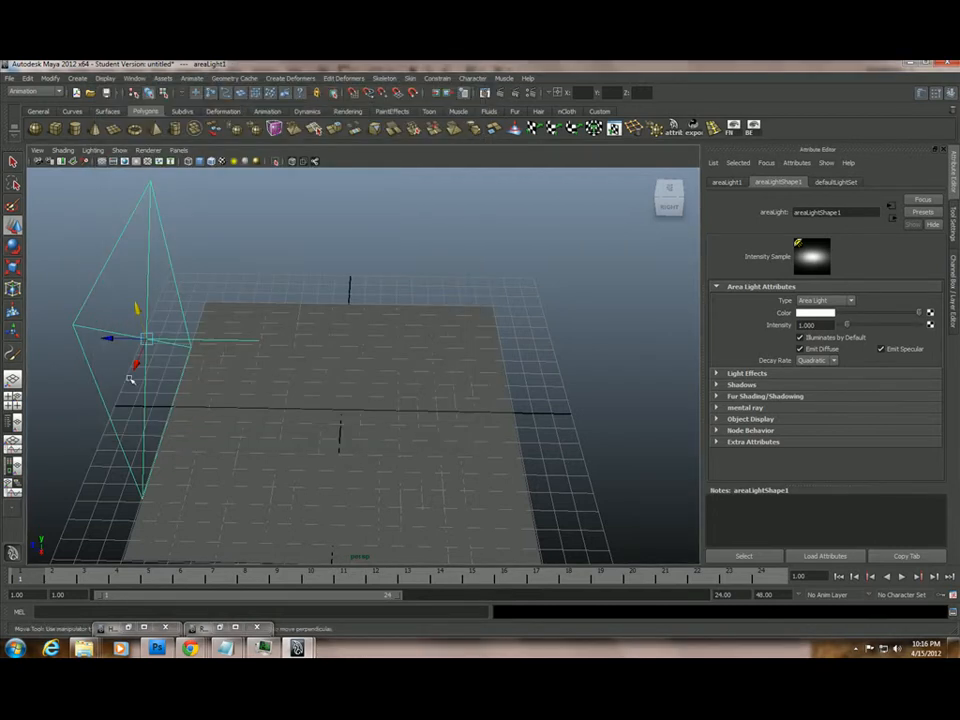
{"action": "left_click", "coordinate": [134, 78]}
{"action": "mouse_move", "coordinate": [160, 105]}
{"action": "left_click", "coordinate": [300, 125]}
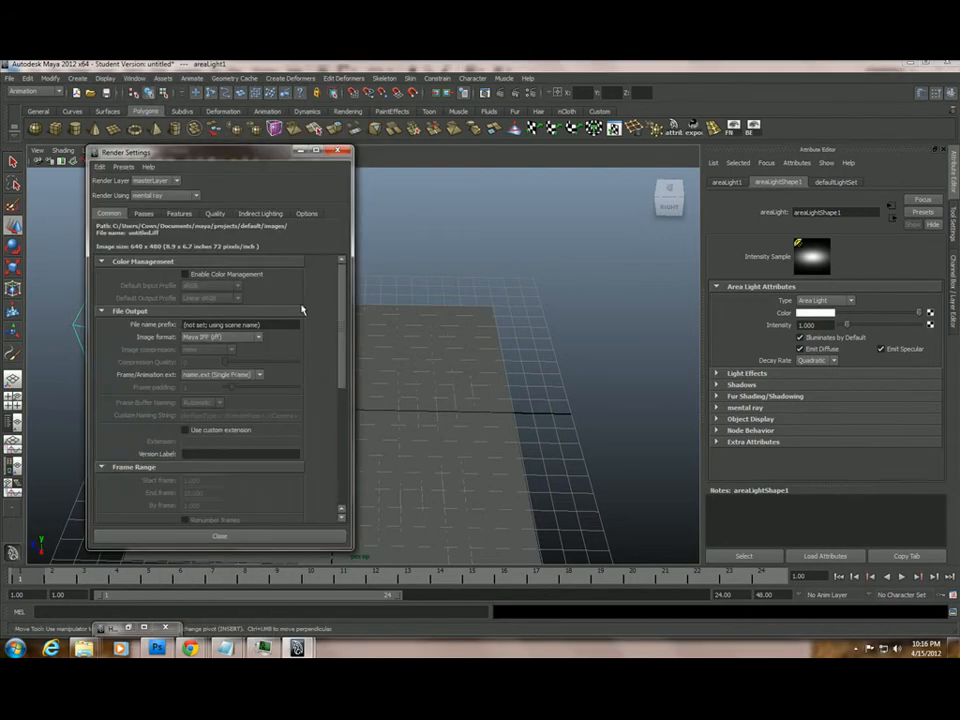
{"action": "left_click", "coordinate": [186, 274]}
{"action": "left_click", "coordinate": [354, 92]}
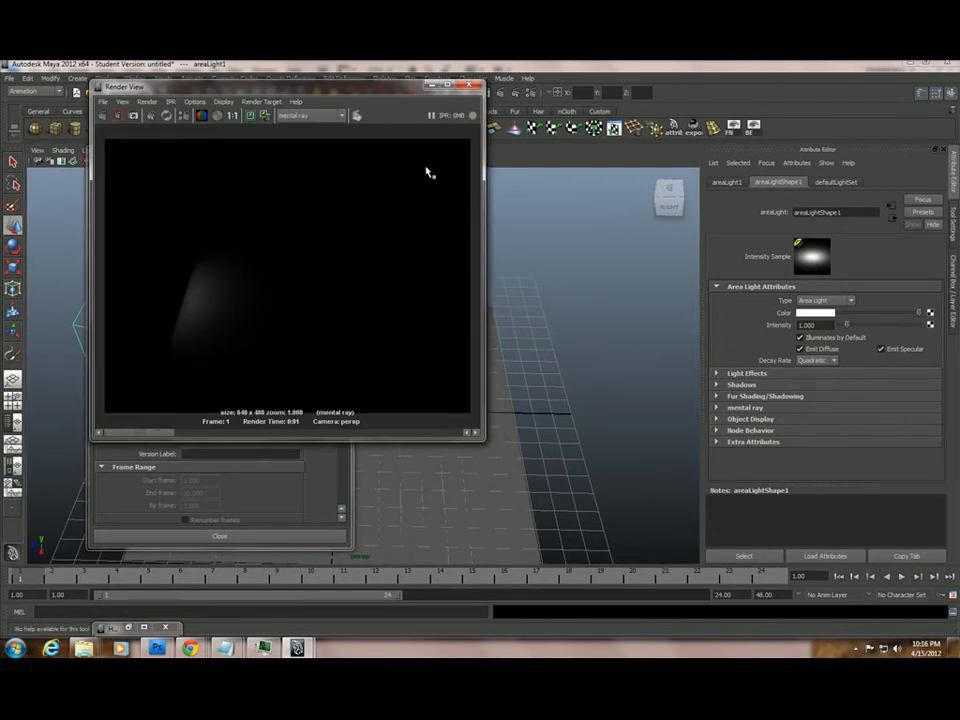
{"action": "left_click", "coordinate": [469, 85]}
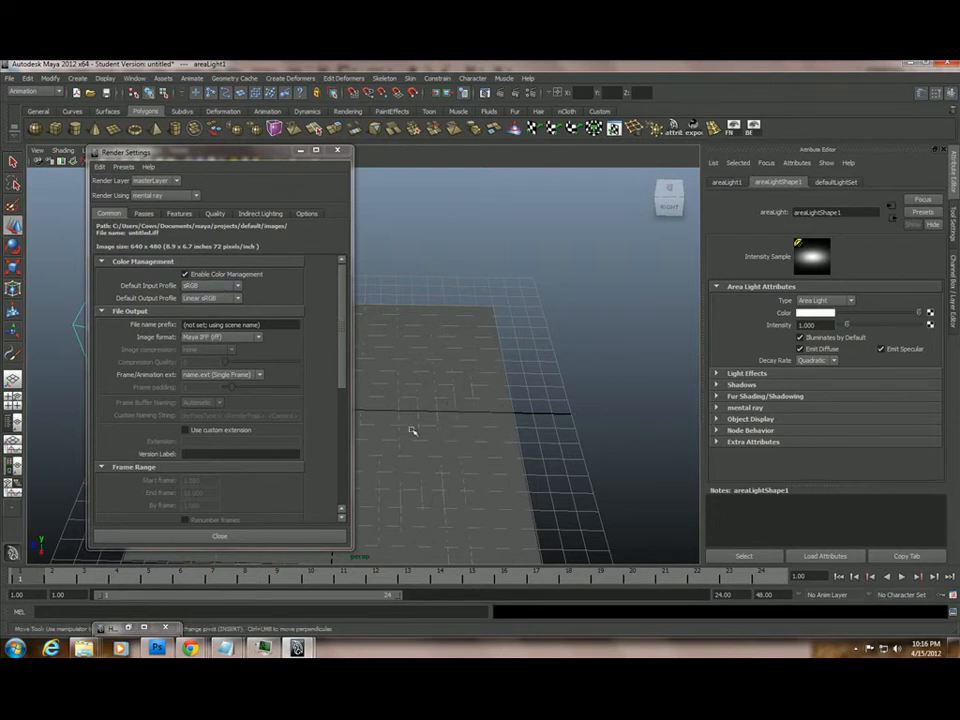
{"action": "left_click", "coordinate": [341, 151]}
Switch to Photoshop and compare hand_top.jpg with its Levels 1 adjustment hidden and shown.
{"action": "left_click", "coordinate": [157, 648]}
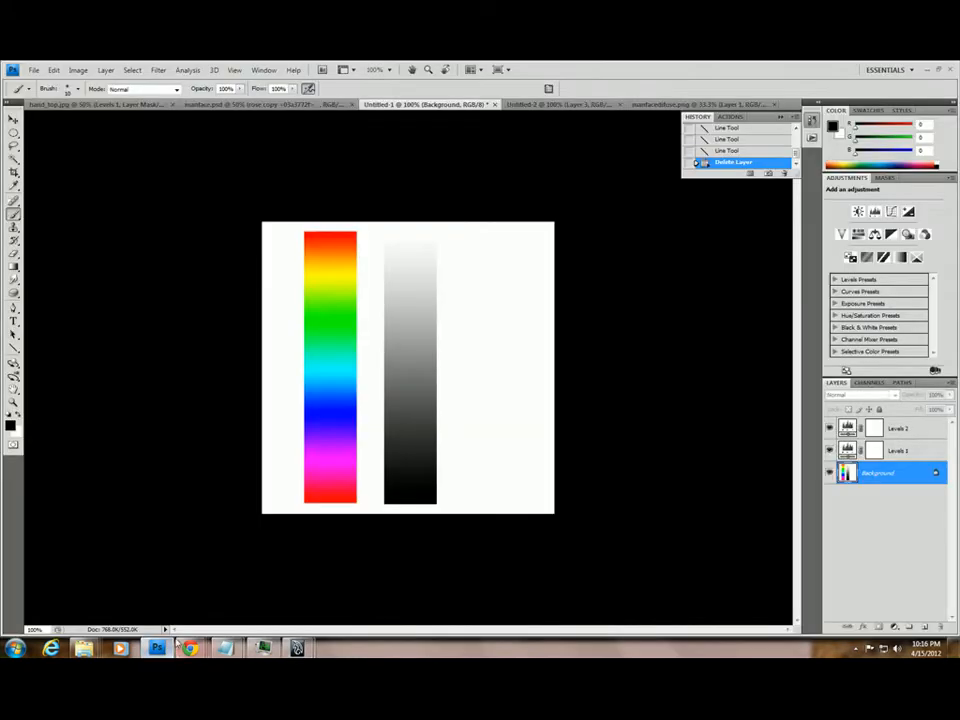
{"action": "left_click", "coordinate": [79, 106]}
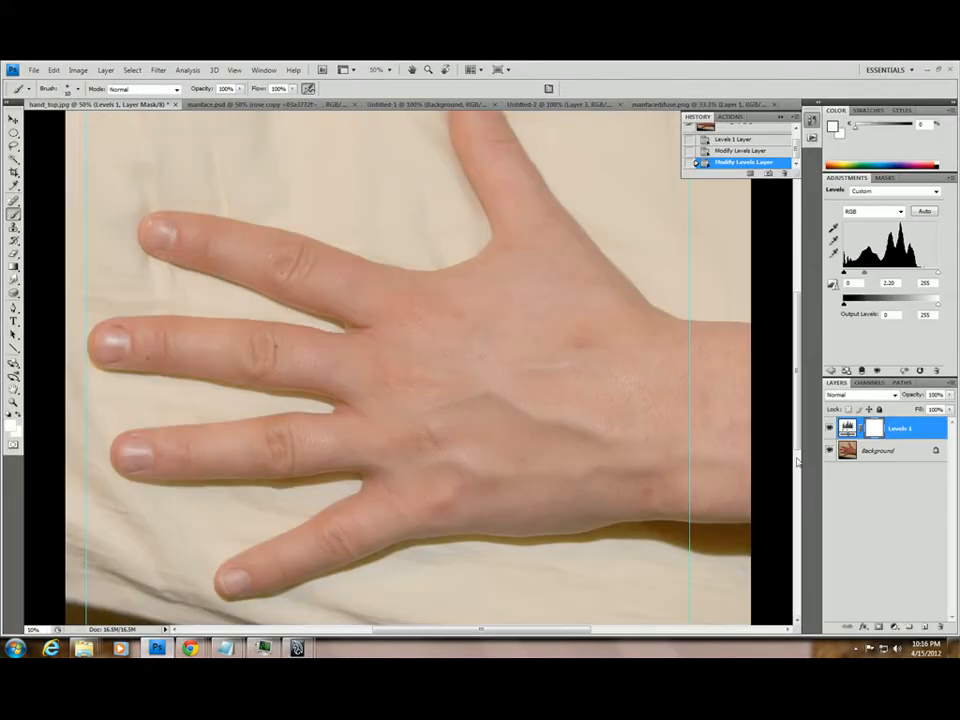
{"action": "left_click", "coordinate": [829, 429]}
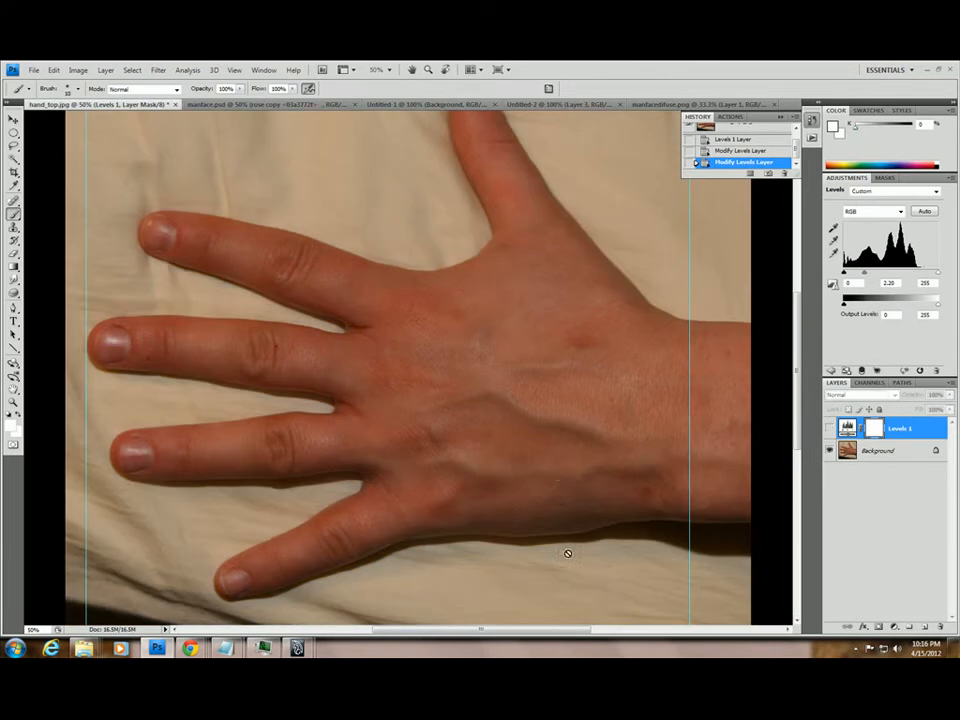
{"action": "left_click", "coordinate": [829, 428]}
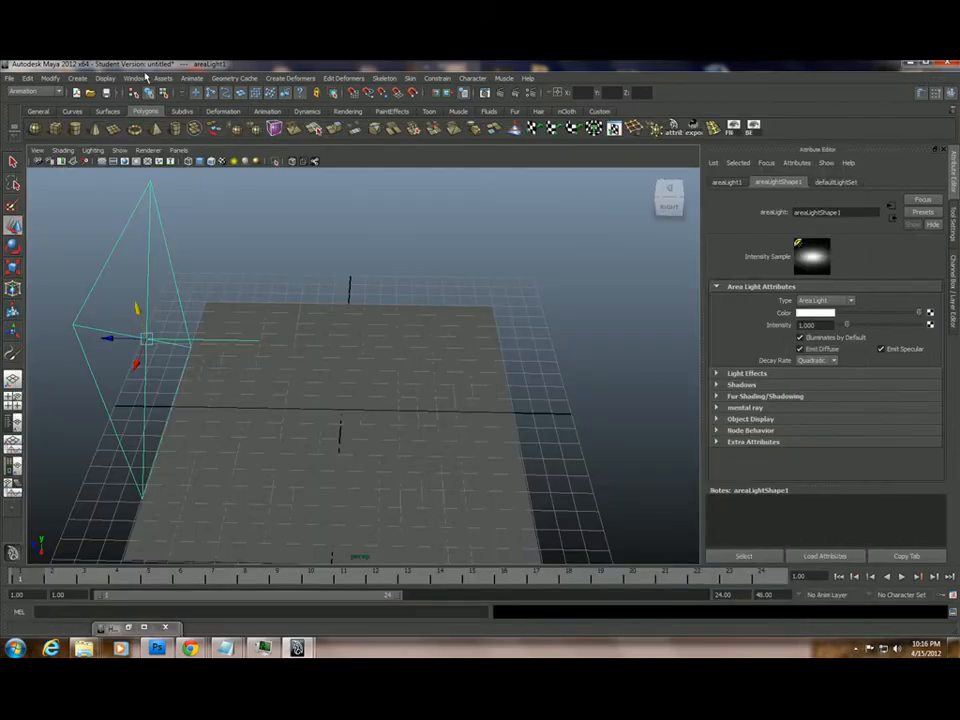
In Maya's Hypershade, graph the perspShape camera and create a mia_exposure_simple lens node.
{"action": "left_click", "coordinate": [140, 78]}
{"action": "mouse_move", "coordinate": [160, 105]}
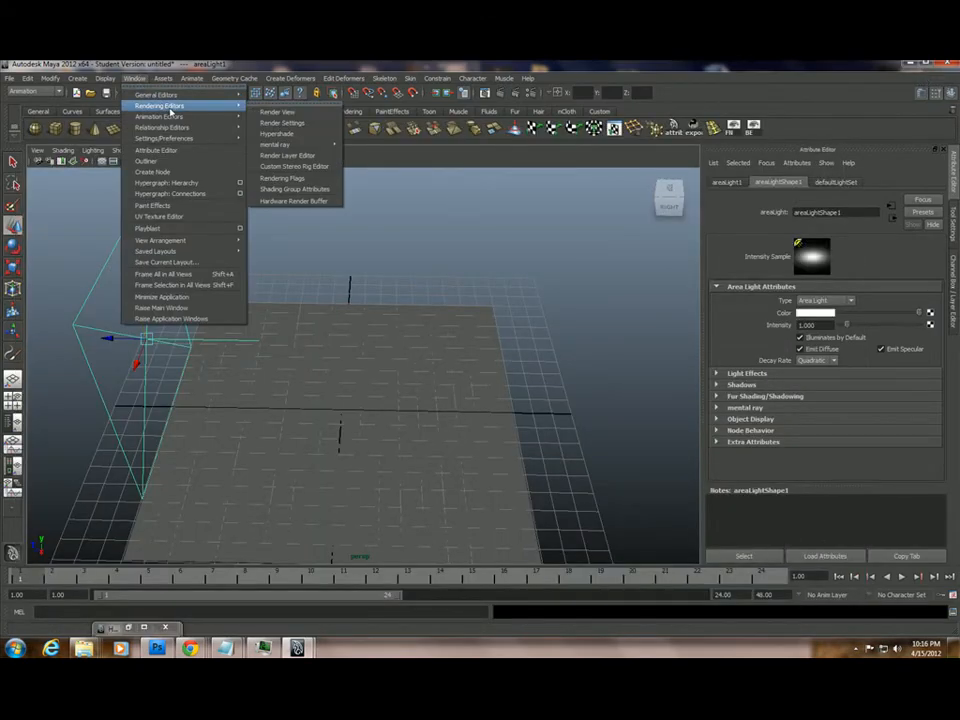
{"action": "left_click", "coordinate": [288, 134]}
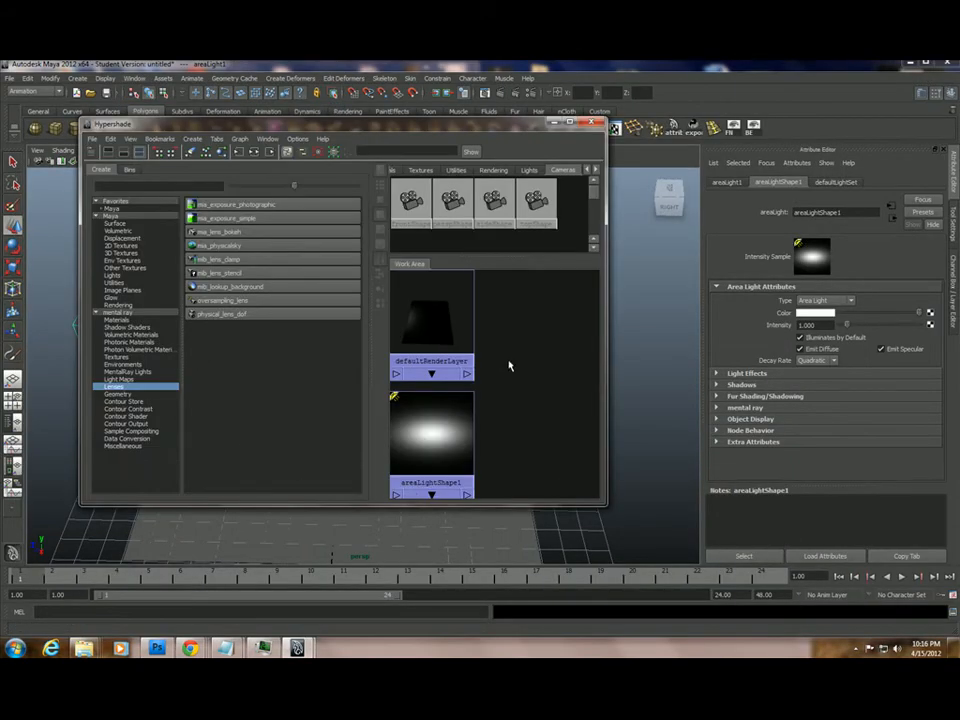
{"action": "left_click", "coordinate": [452, 210]}
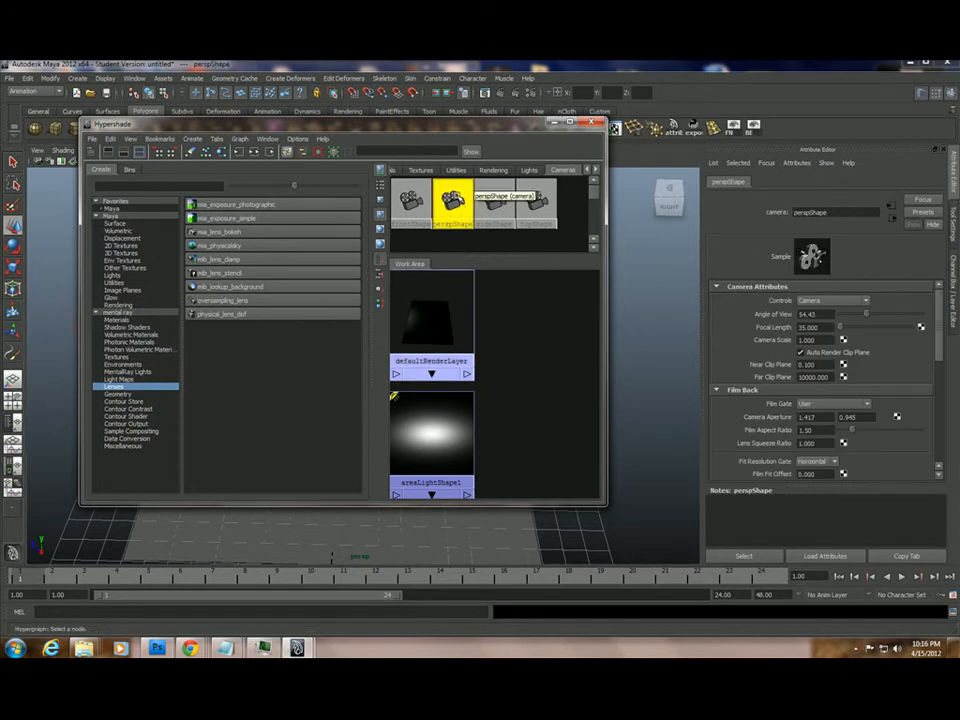
{"action": "right_click", "coordinate": [454, 212]}
{"action": "left_click", "coordinate": [454, 221]}
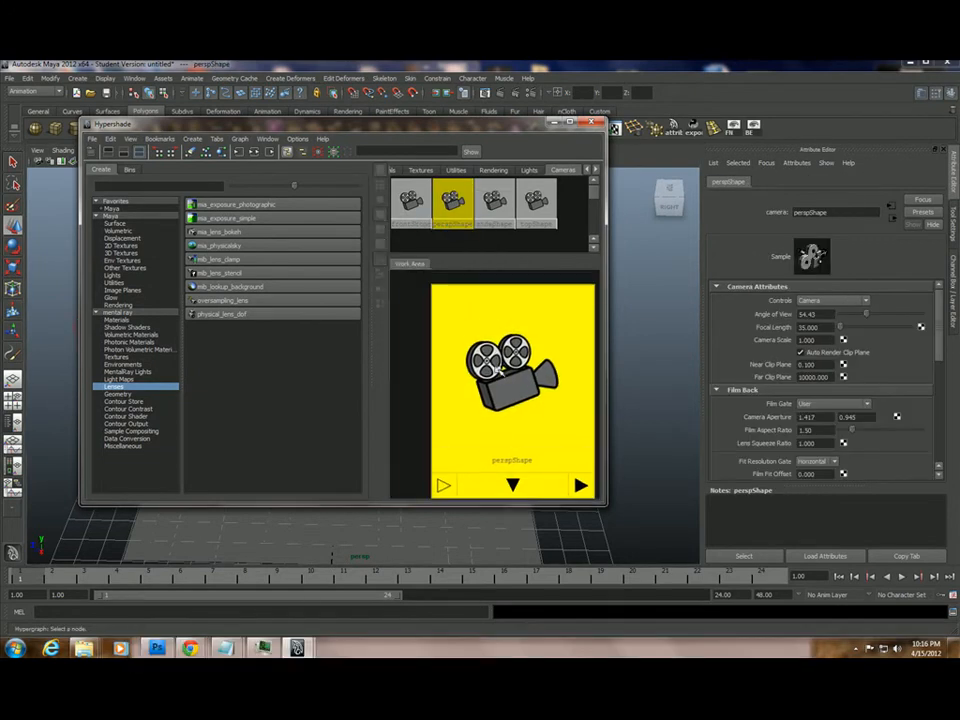
{"action": "scroll", "coordinate": [446, 358], "scroll_direction": "down", "scroll_amount": 4}
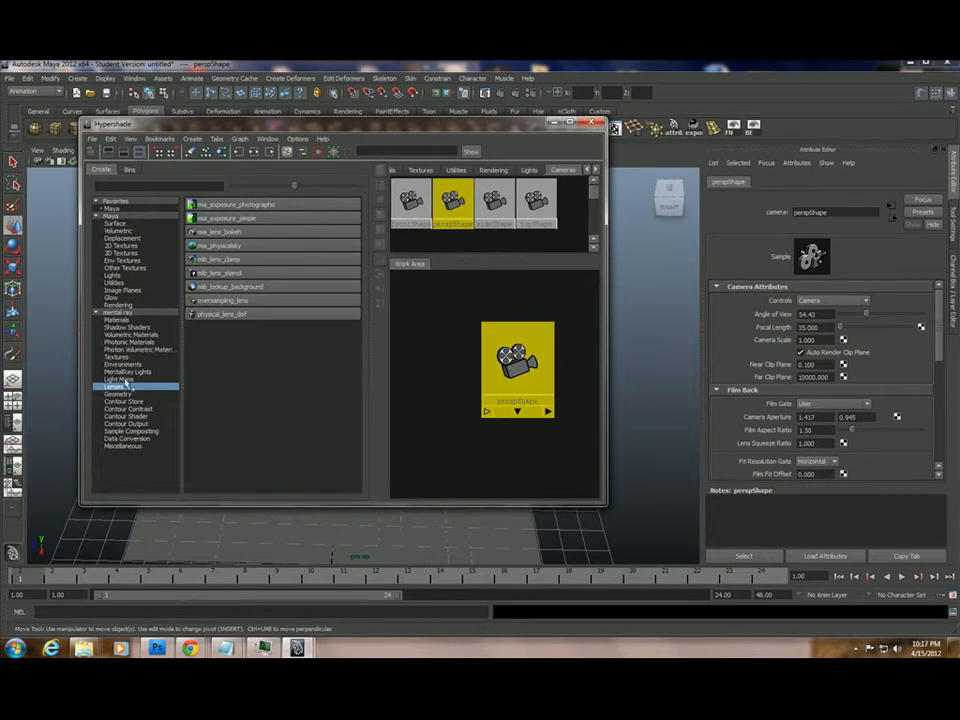
{"action": "left_click", "coordinate": [226, 218]}
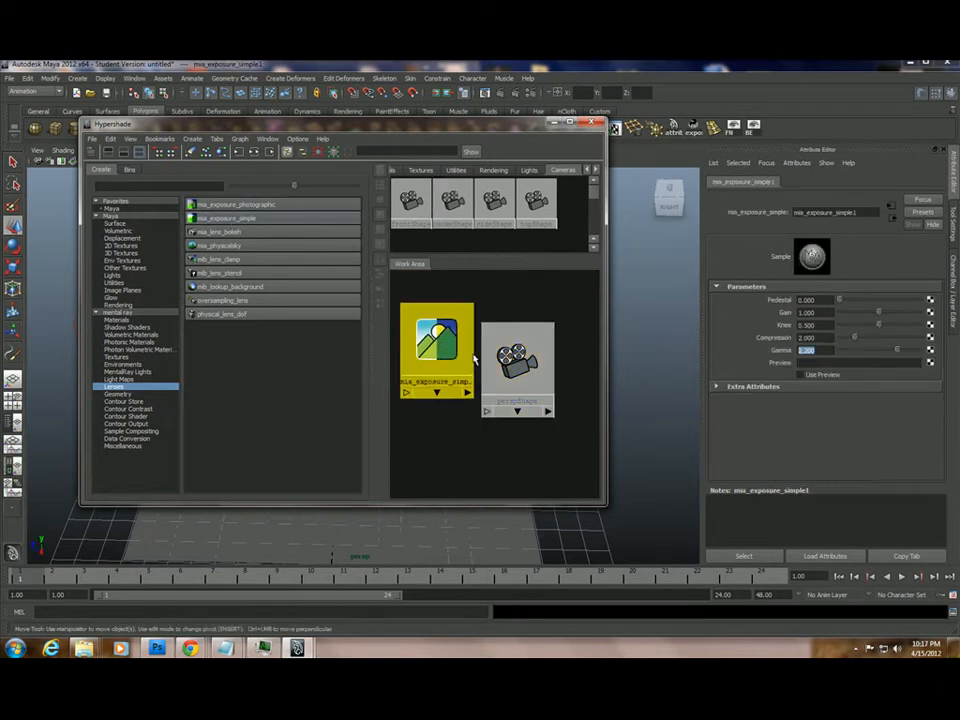
Connect the mia_exposure_simple1 node to the Lens Shader slot in perspShape's mental ray attributes.
{"action": "left_click_drag", "start_coordinate": [448, 348], "coordinate": [464, 350]}
{"action": "left_click_drag", "start_coordinate": [543, 356], "coordinate": [543, 361]}
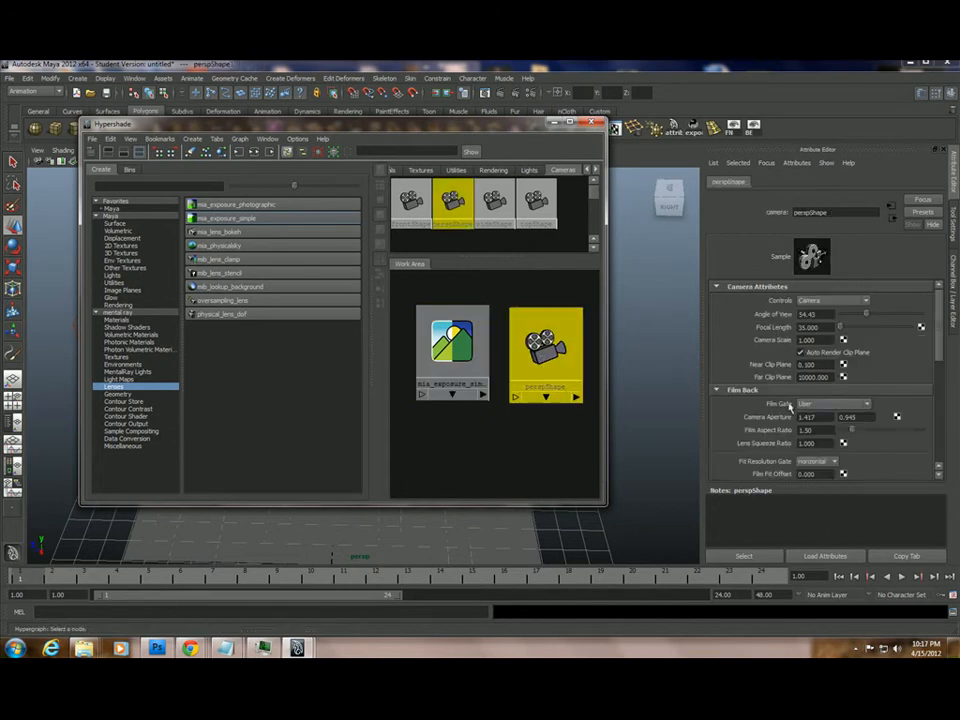
{"action": "left_click_drag", "start_coordinate": [938, 354], "coordinate": [932, 458]}
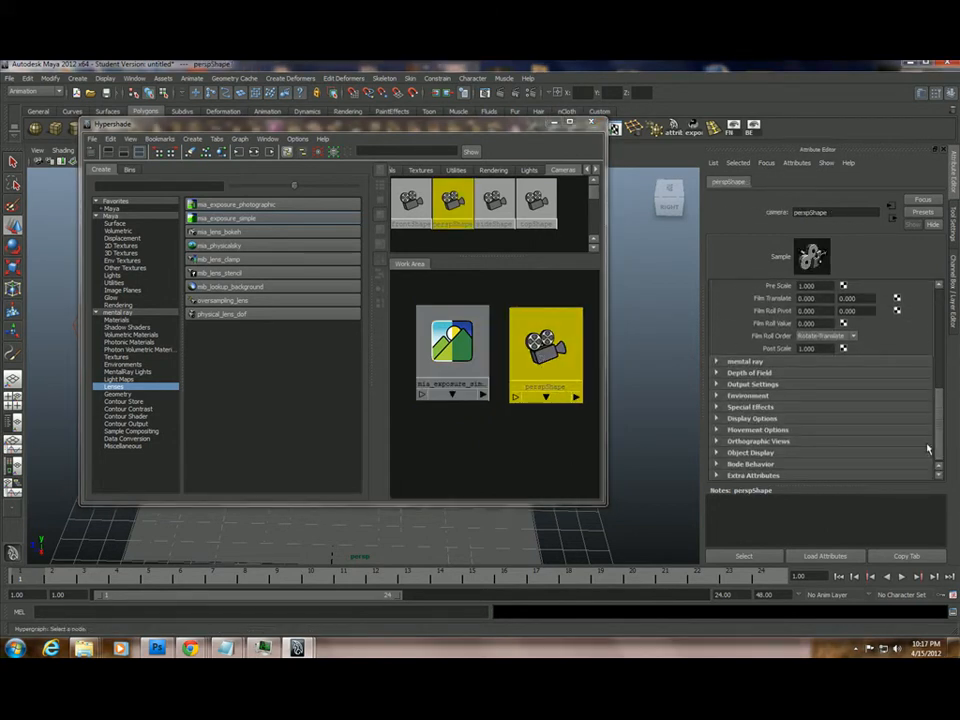
{"action": "left_click", "coordinate": [756, 363]}
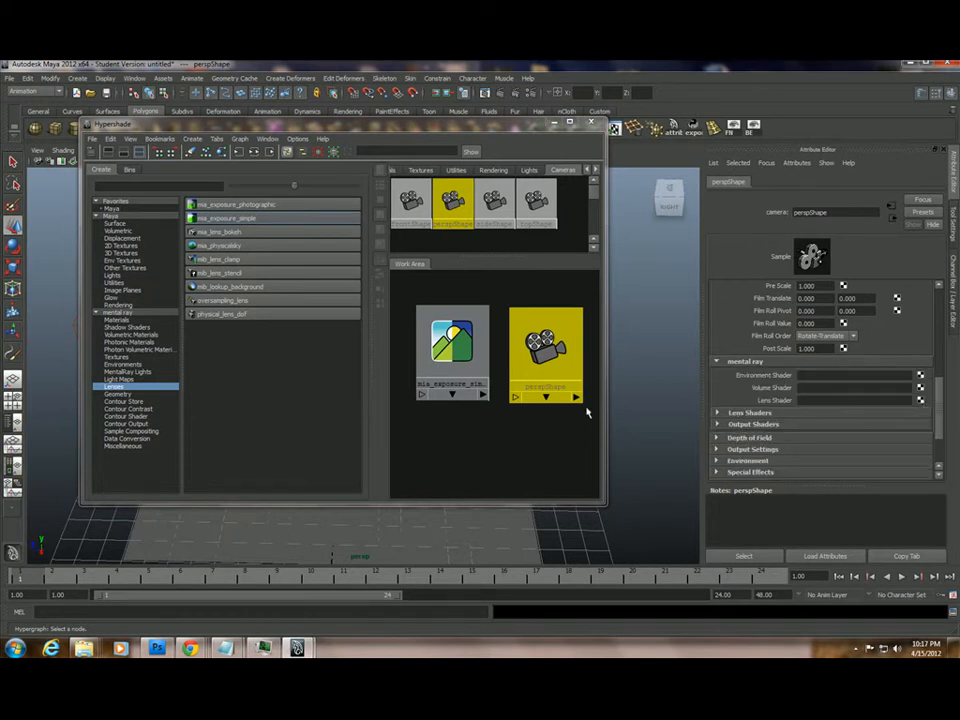
{"action": "middle_click_drag", "start_coordinate": [441, 368], "coordinate": [774, 402]}
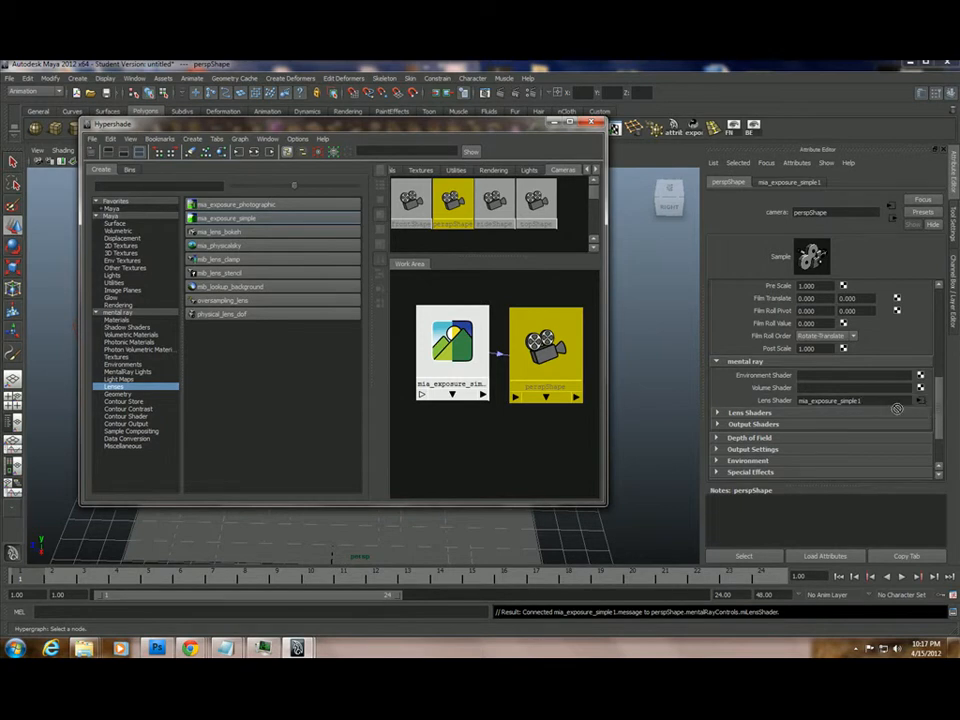
{"action": "middle_click_drag", "start_coordinate": [789, 405], "coordinate": [777, 402]}
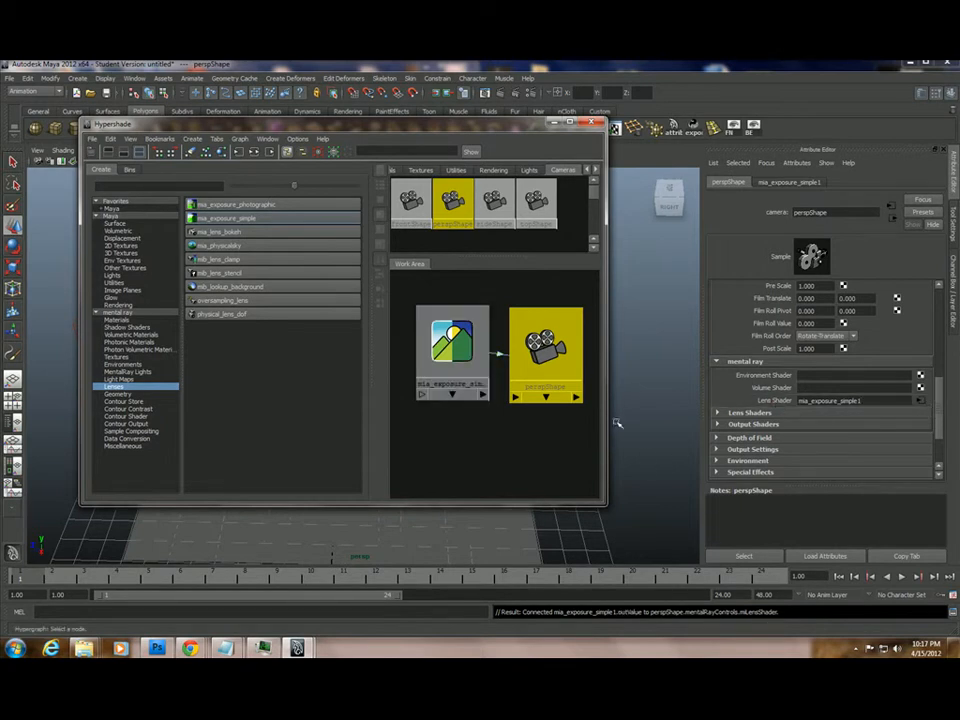
Set the mia_exposure_simple1 node's Knee to 1 and Compression to 0.
{"action": "left_click", "coordinate": [455, 345]}
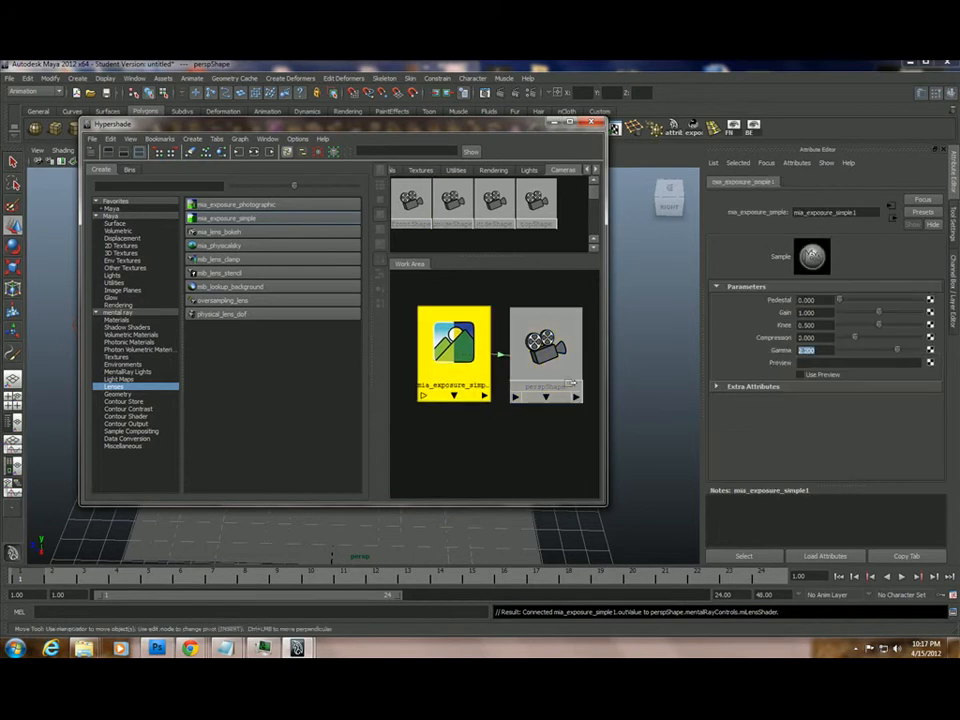
{"action": "double_click", "coordinate": [829, 325]}
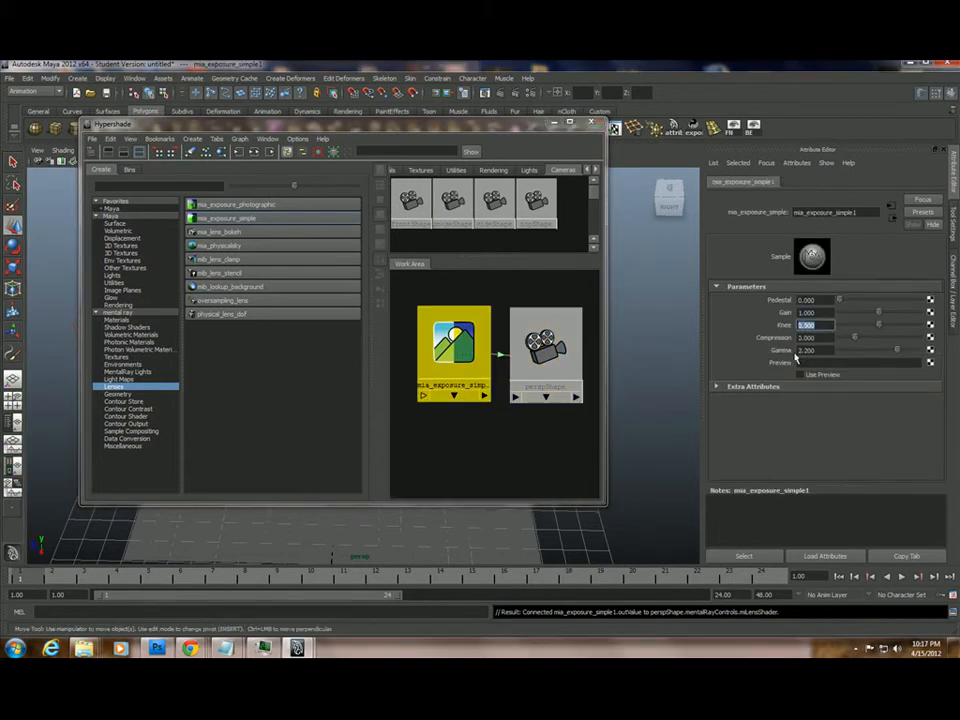
{"action": "type", "text": "1"}
{"action": "key", "text": "Tab"}
{"action": "type", "text": "0"}
{"action": "key", "text": "Return"}
Deselect the node, minimize the Hypershade and render the plane from the persp camera.
{"action": "left_click", "coordinate": [508, 476]}
{"action": "left_click", "coordinate": [553, 122]}
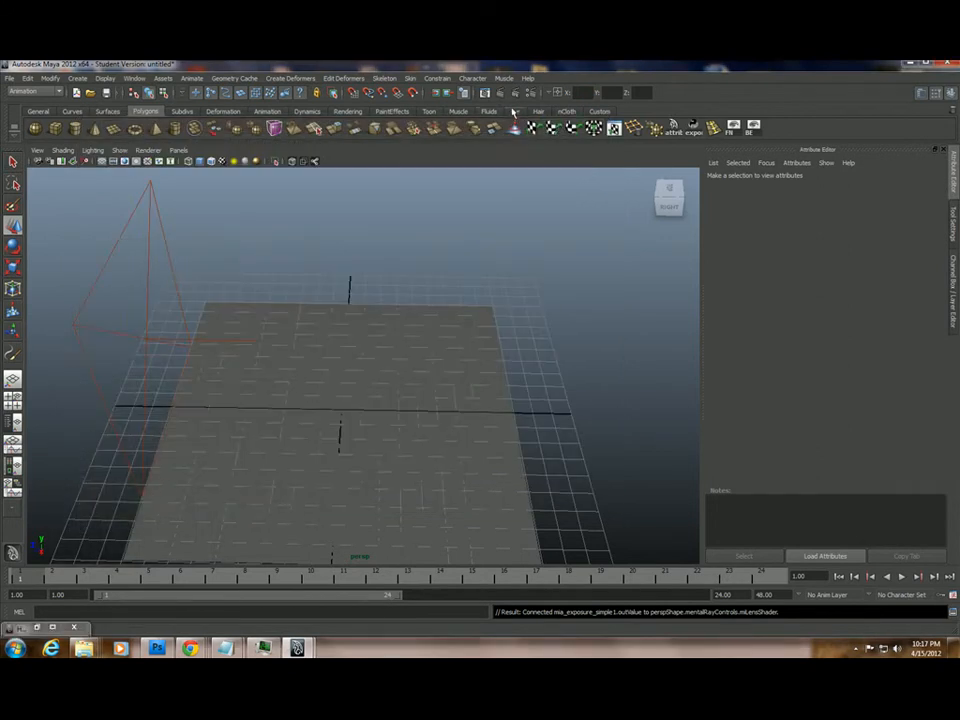
{"action": "left_click", "coordinate": [493, 94]}
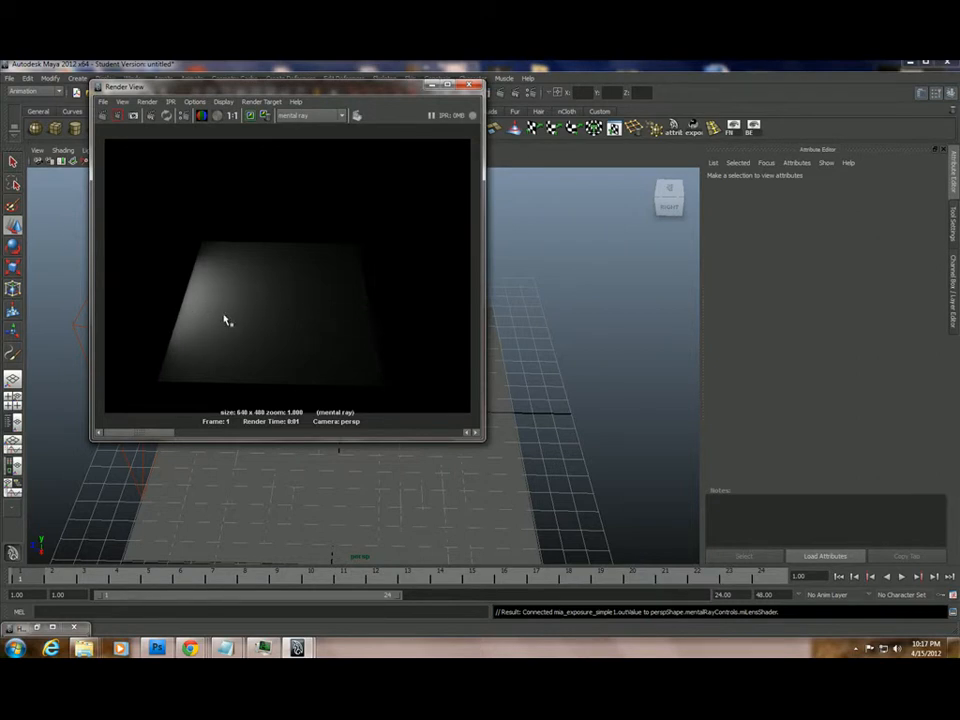
Set the area light's Intensity to 3 and render the plane again.
{"action": "left_click", "coordinate": [133, 471]}
{"action": "left_click", "coordinate": [133, 471]}
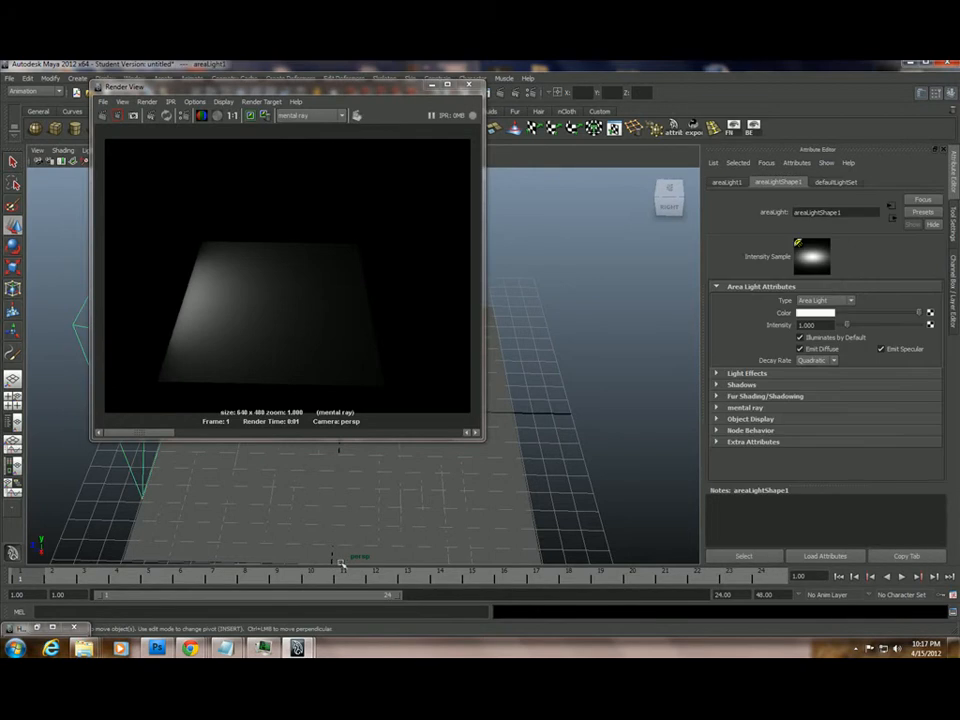
{"action": "left_click_drag", "start_coordinate": [829, 325], "coordinate": [790, 325]}
{"action": "type", "text": "3"}
{"action": "key", "text": "Return"}
{"action": "left_click", "coordinate": [117, 115]}
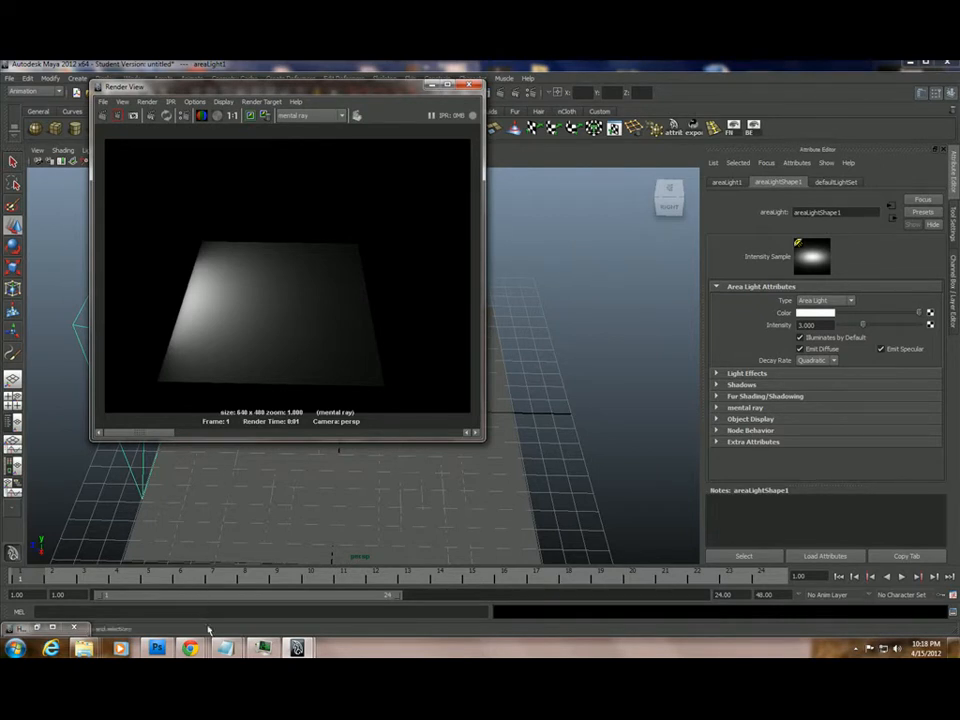
Switch to the Notepad topic list, delete the "Linear workflow" and "Physicaly real lighting" lines, and return to Maya.
{"action": "mouse_move", "coordinate": [225, 647]}
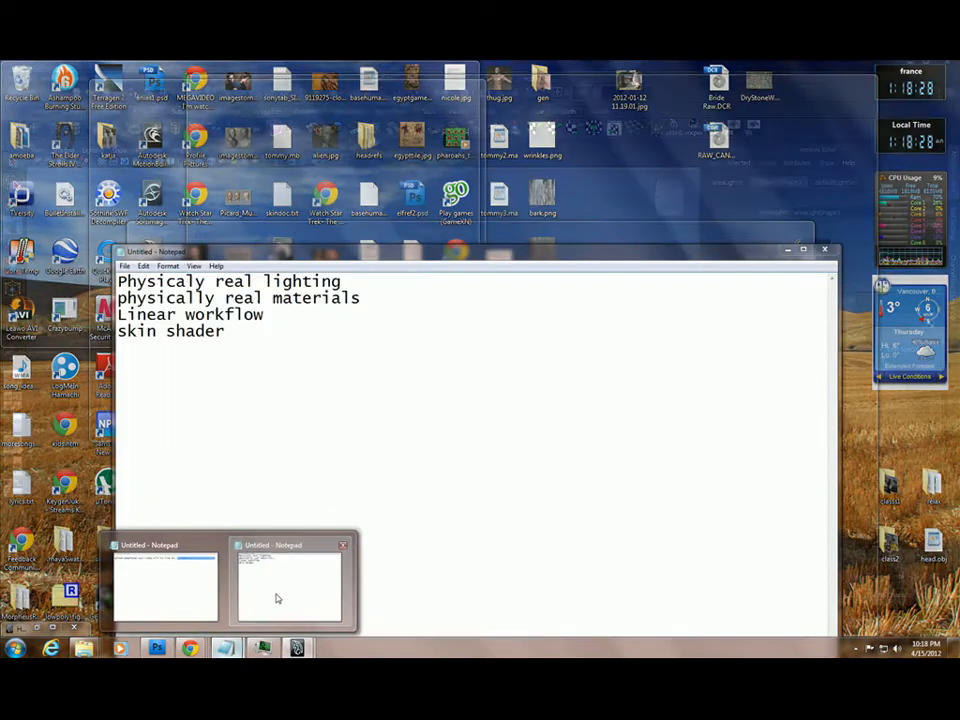
{"action": "left_click", "coordinate": [273, 597]}
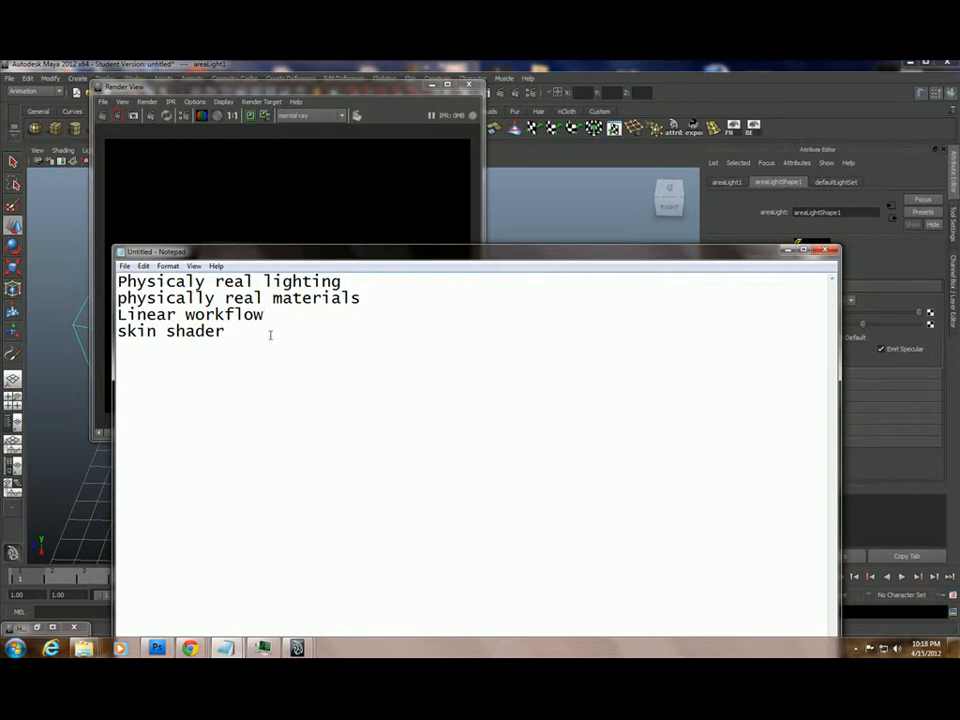
{"action": "left_click_drag", "start_coordinate": [272, 316], "coordinate": [100, 318]}
{"action": "key", "text": "Delete"}
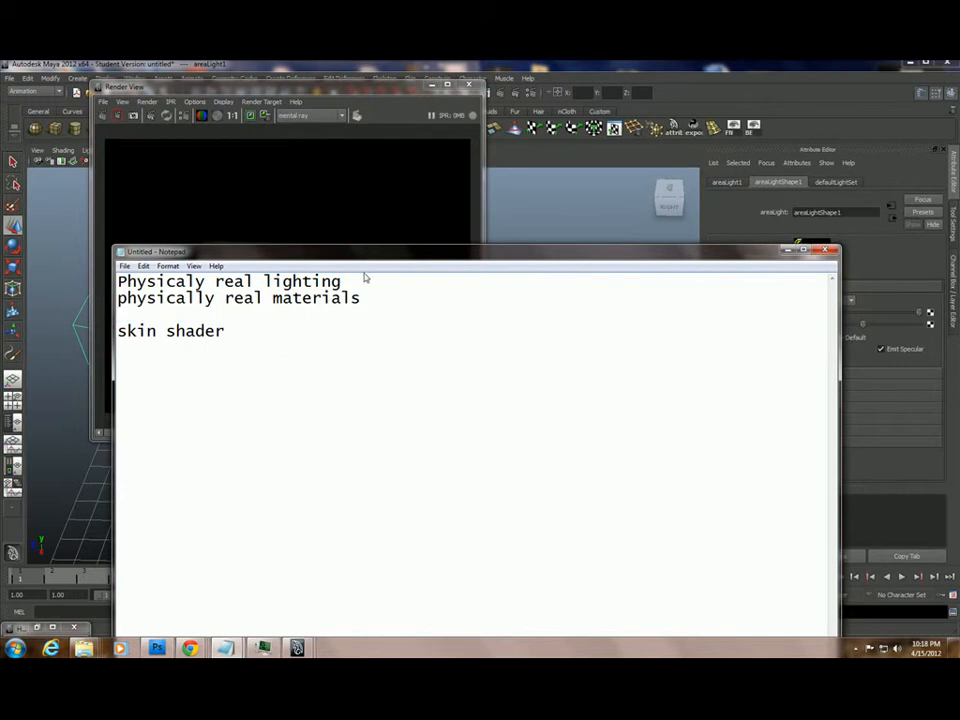
{"action": "left_click_drag", "start_coordinate": [356, 281], "coordinate": [100, 281]}
{"action": "key", "text": "Delete"}
{"action": "left_click", "coordinate": [350, 341]}
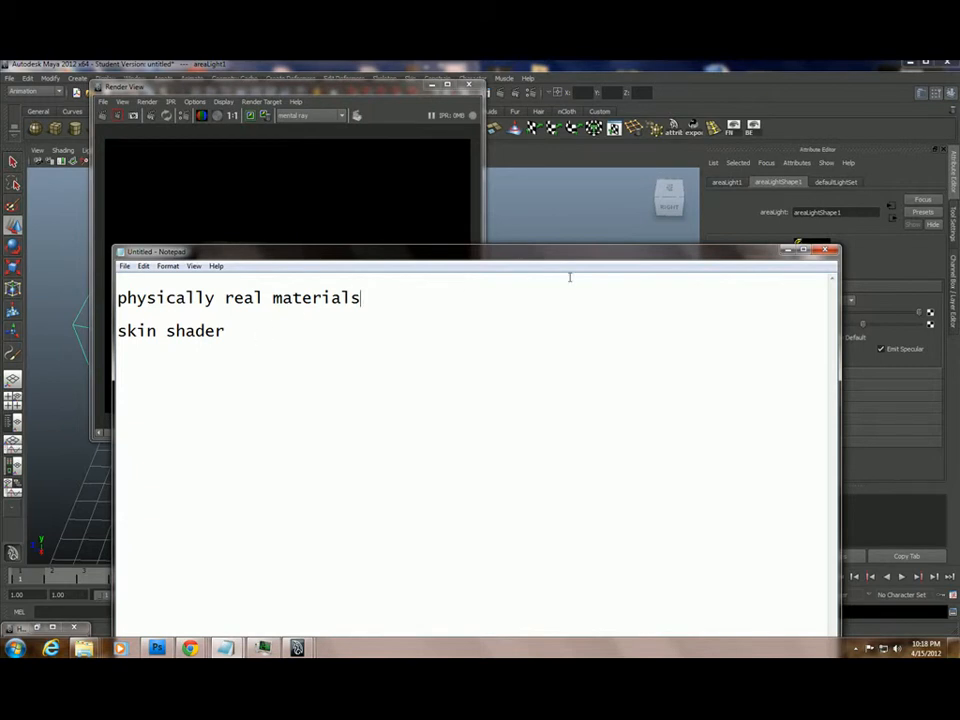
{"action": "left_click", "coordinate": [787, 249]}
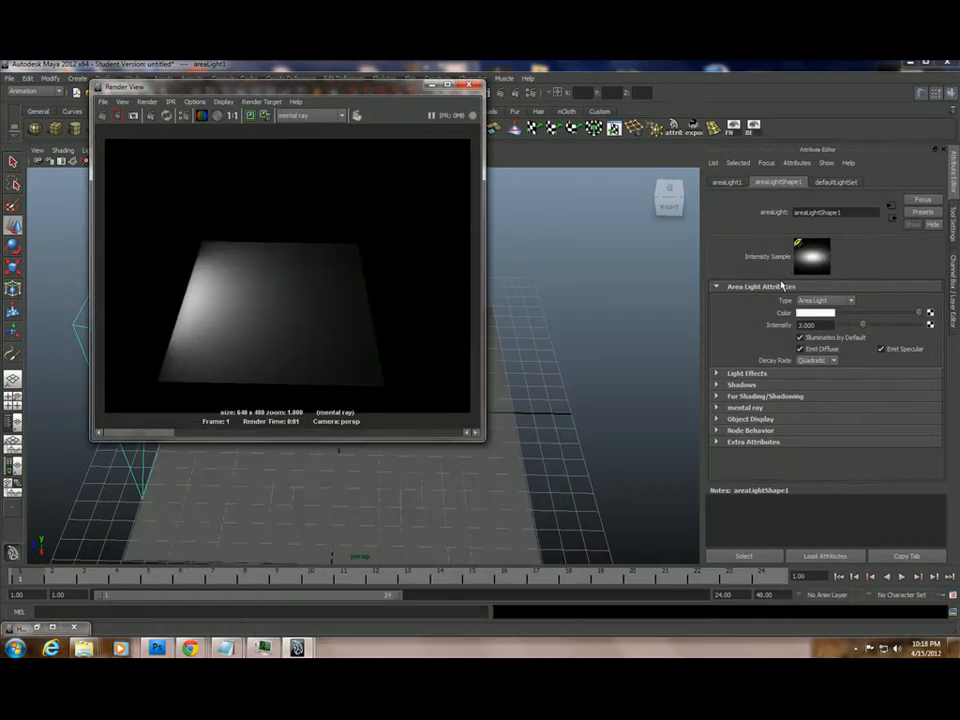
{"action": "left_click", "coordinate": [474, 86]}
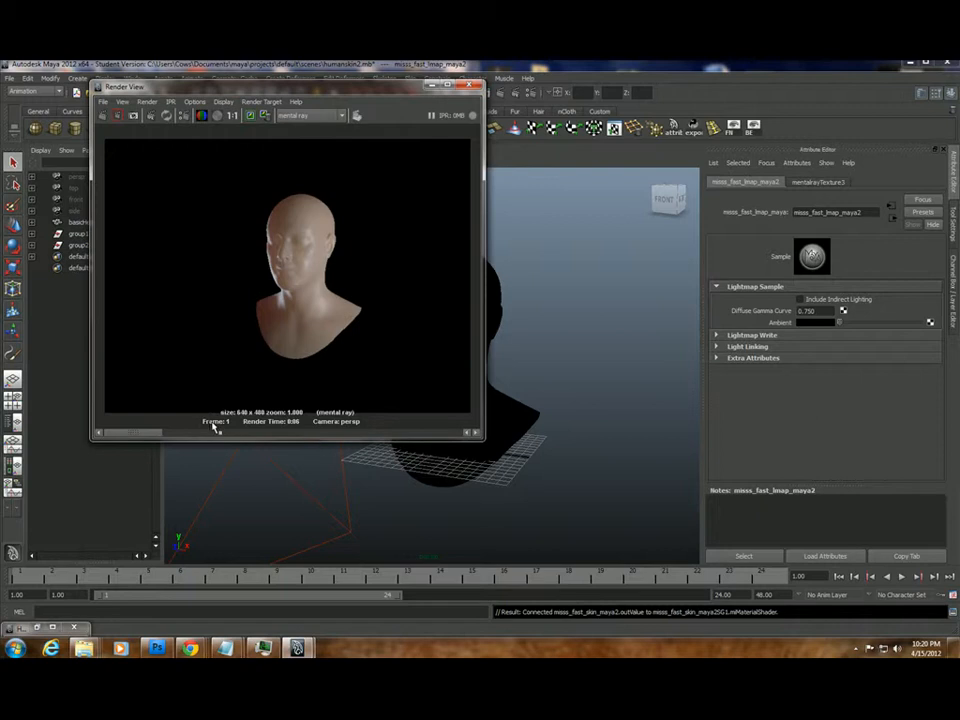
Minimize the head render and show the misss_fast_skin_maya2 shader attributes of basicHead.
{"action": "mouse_move", "coordinate": [158, 433]}
{"action": "left_mouse_down"}
{"action": "mouse_move", "coordinate": [207, 437]}
{"action": "mouse_move", "coordinate": [160, 434]}
{"action": "left_mouse_up"}
{"action": "left_click", "coordinate": [434, 86]}
{"action": "left_click", "coordinate": [450, 281]}
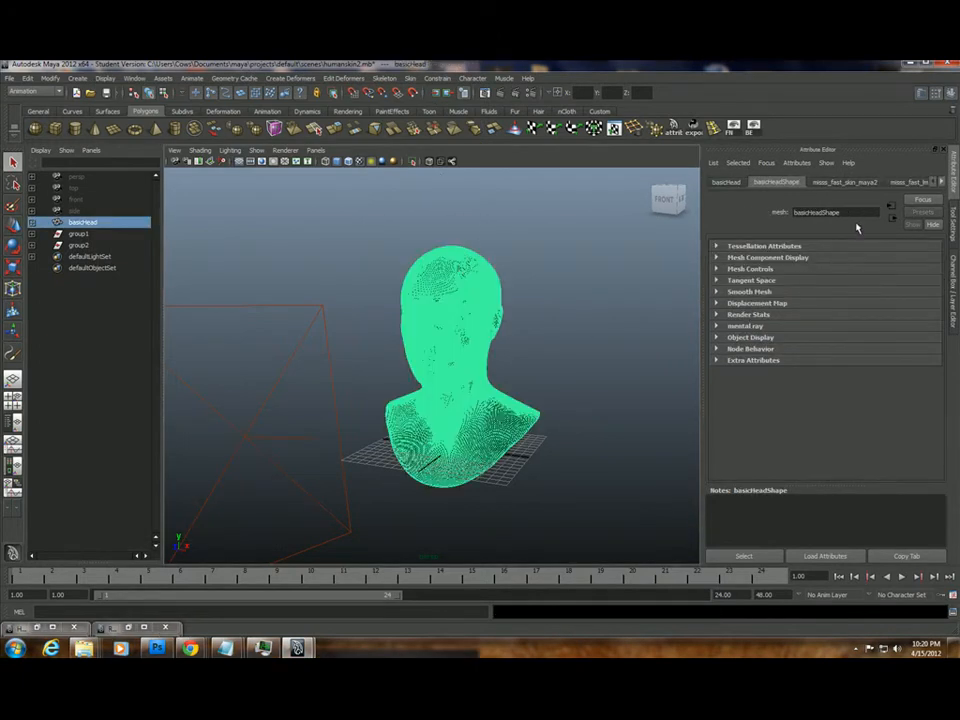
{"action": "left_click", "coordinate": [845, 182]}
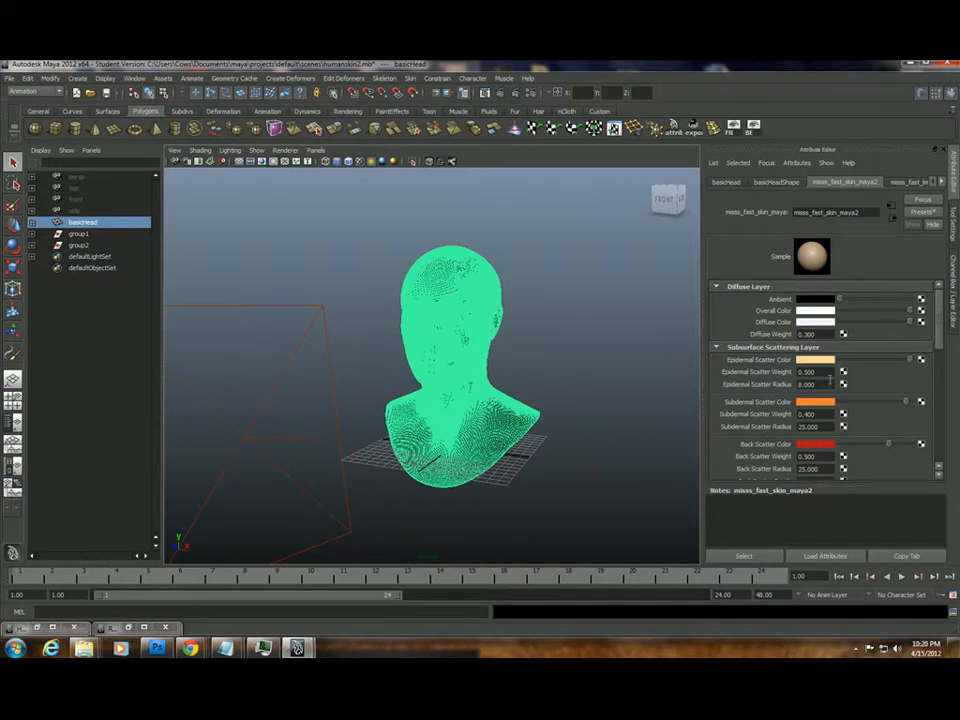
Set the skin shader's Scale Conversion to 10 under Algorithm control and render the head.
{"action": "scroll", "coordinate": [940, 355], "scroll_direction": "down", "scroll_amount": 1}
{"action": "left_click_drag", "start_coordinate": [940, 355], "coordinate": [936, 451]}
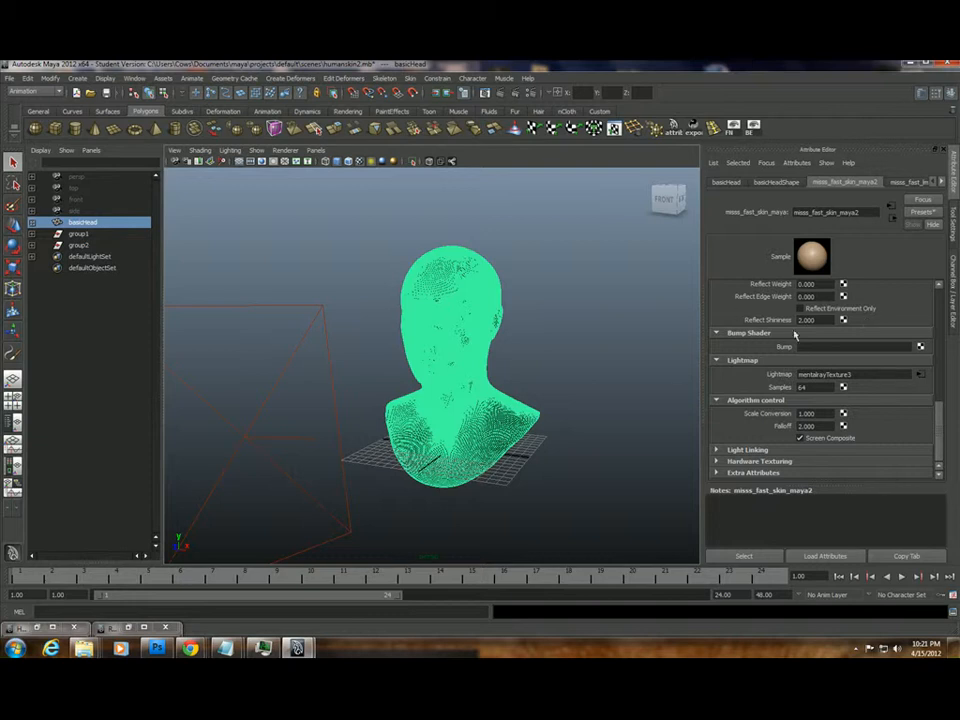
{"action": "left_click", "coordinate": [826, 413]}
{"action": "type", "text": "10"}
{"action": "left_click", "coordinate": [385, 93]}
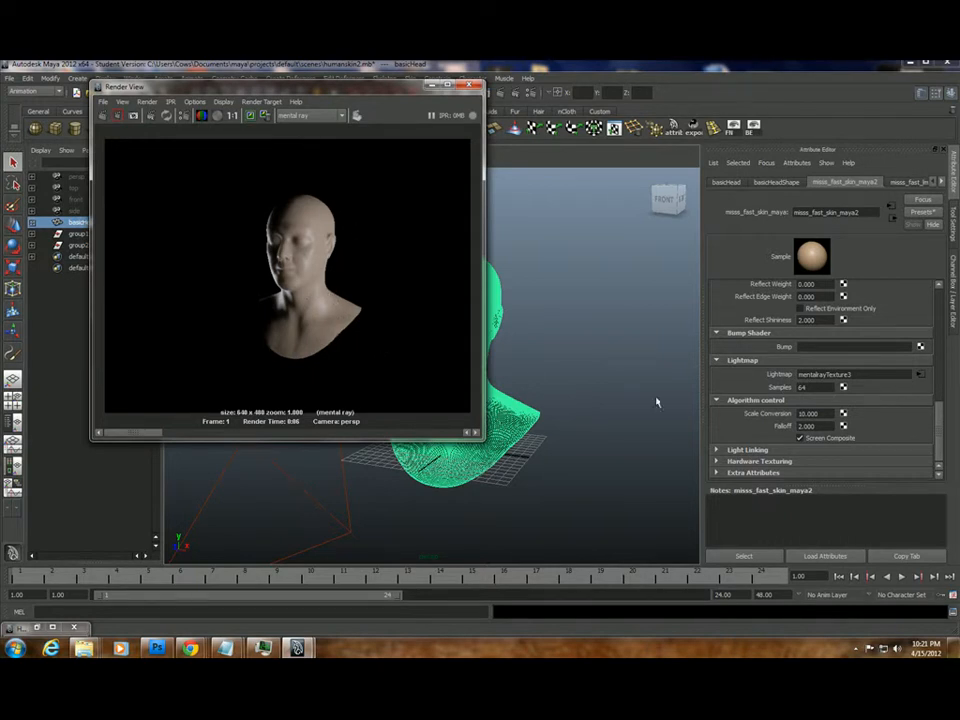
Restore the skin shader's Scale Conversion to 1 and render the head again.
{"action": "left_click", "coordinate": [432, 87]}
{"action": "left_click", "coordinate": [825, 413]}
{"action": "type", "text": "1"}
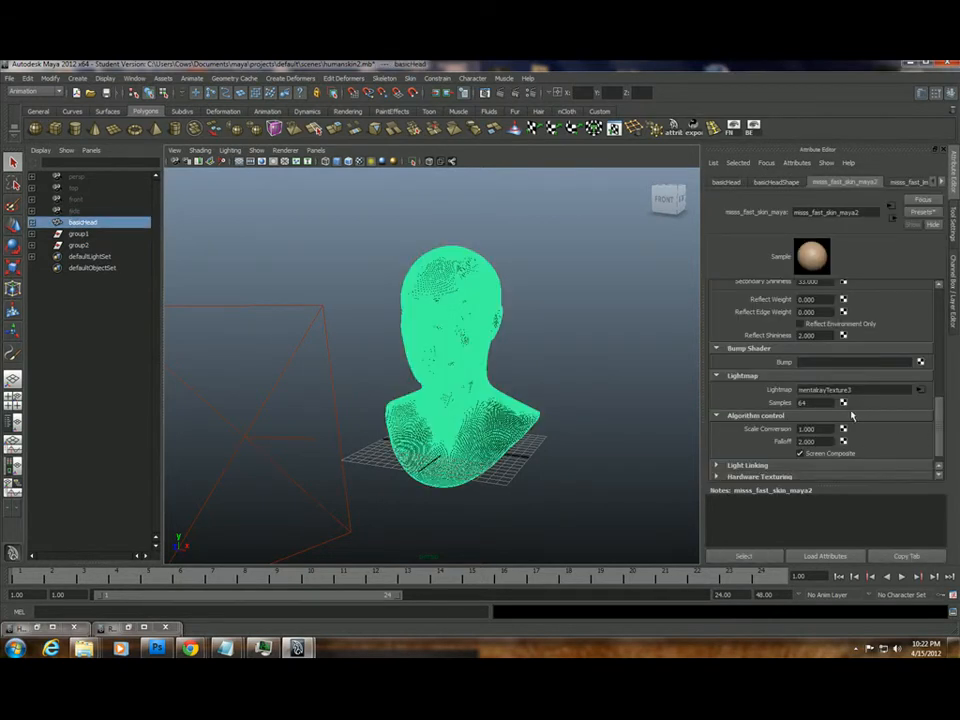
{"action": "left_click_drag", "start_coordinate": [938, 456], "coordinate": [953, 350]}
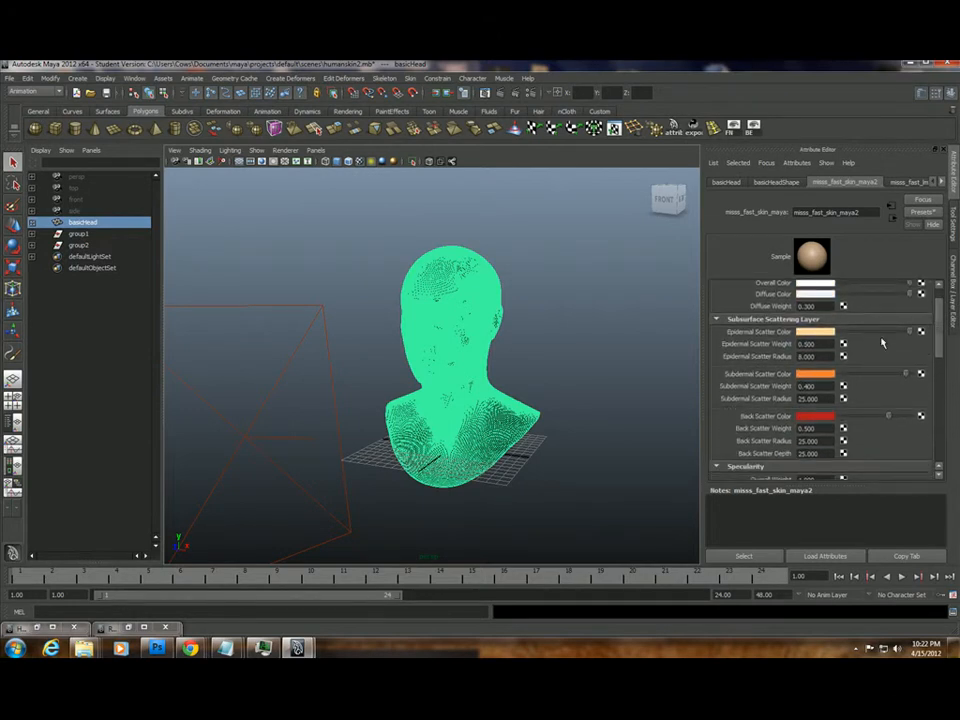
{"action": "left_click", "coordinate": [489, 93]}
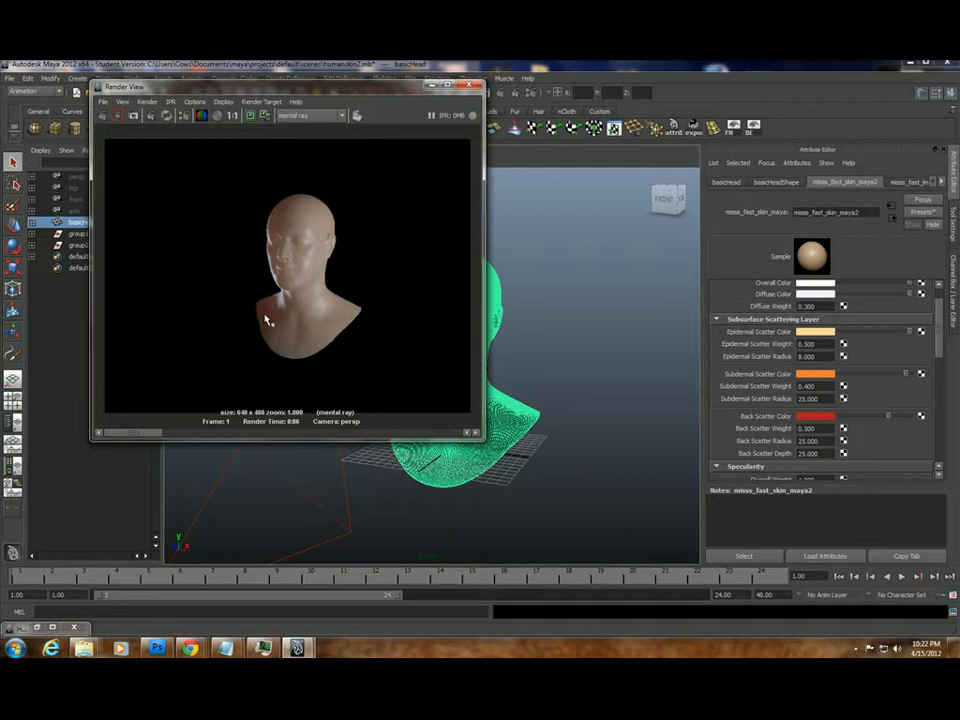
Set both the Back Scatter Radius and Back Scatter Depth of the skin shader to 3.
{"action": "scroll", "coordinate": [938, 373], "scroll_direction": "down", "scroll_amount": 3}
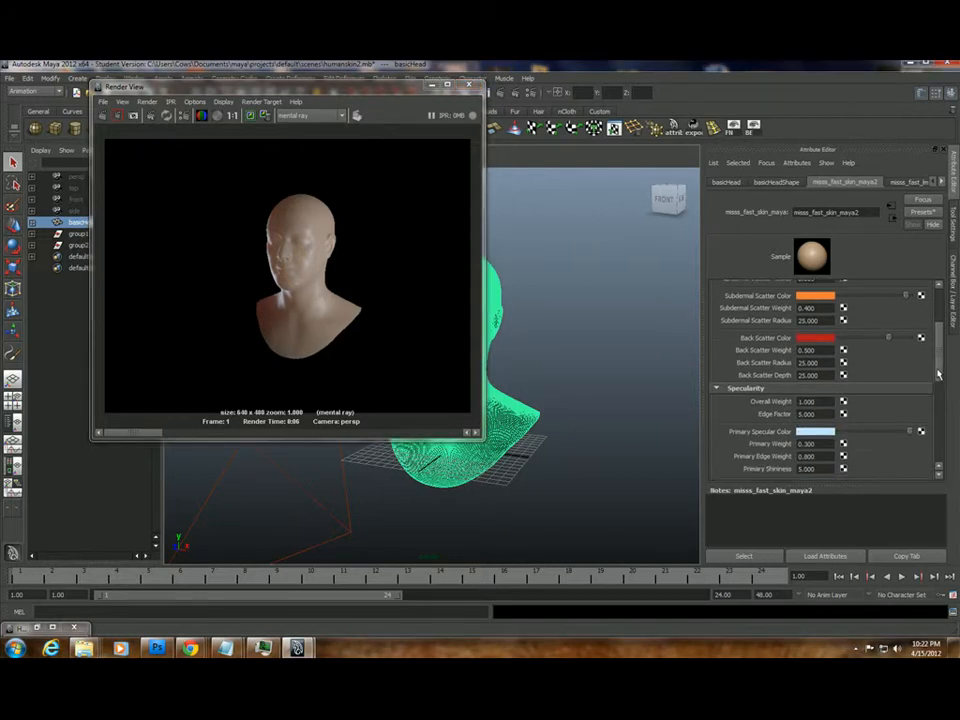
{"action": "left_click_drag", "start_coordinate": [938, 373], "coordinate": [938, 370]}
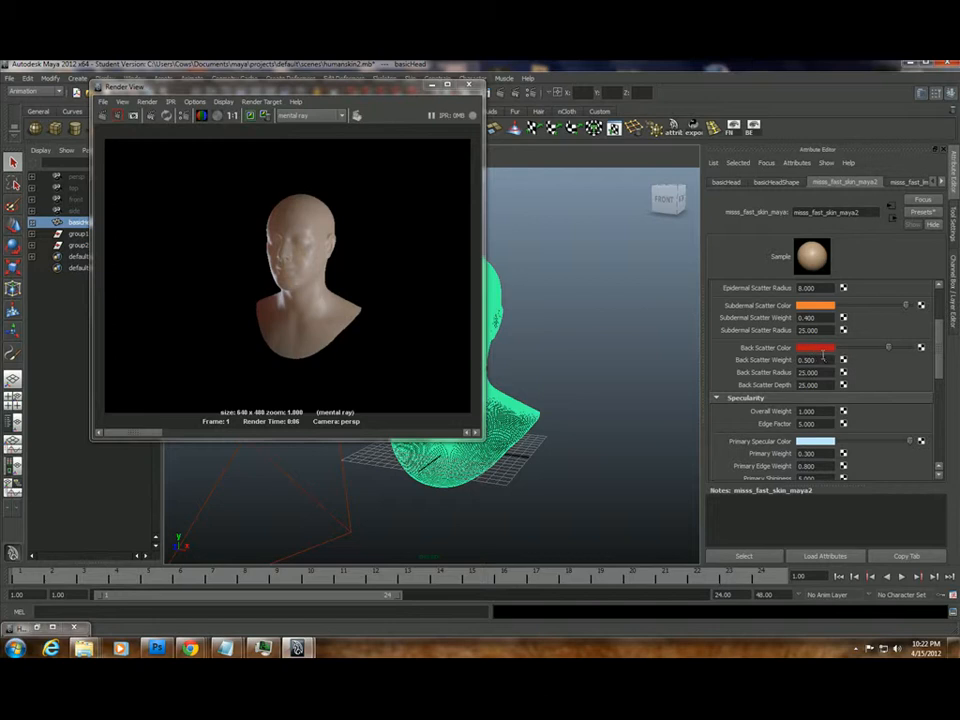
{"action": "left_click", "coordinate": [824, 372]}
{"action": "left_click_drag", "start_coordinate": [824, 372], "coordinate": [798, 398]}
{"action": "key", "text": "Tab"}
{"action": "left_click", "coordinate": [821, 385]}
{"action": "key", "text": "shift+Tab"}
{"action": "type", "text": "3"}
{"action": "left_click_drag", "start_coordinate": [829, 385], "coordinate": [787, 388]}
{"action": "type", "text": "3"}
{"action": "left_click", "coordinate": [824, 373]}
Set the skin shader's Subdermal Scatter Radius to 3 and render the head.
{"action": "left_click_drag", "start_coordinate": [832, 331], "coordinate": [775, 331]}
{"action": "type", "text": "3"}
{"action": "left_click", "coordinate": [821, 318]}
{"action": "left_click_drag", "start_coordinate": [939, 357], "coordinate": [939, 346]}
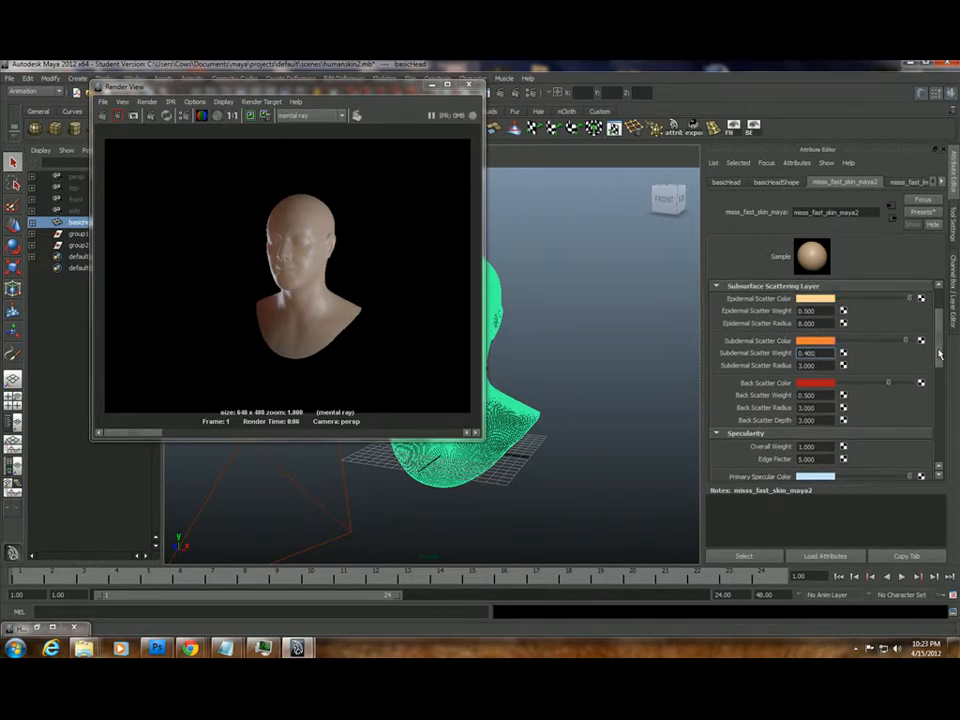
{"action": "mouse_move", "coordinate": [942, 352]}
{"action": "left_mouse_down"}
{"action": "mouse_move", "coordinate": [940, 372]}
{"action": "mouse_move", "coordinate": [940, 360]}
{"action": "left_mouse_up"}
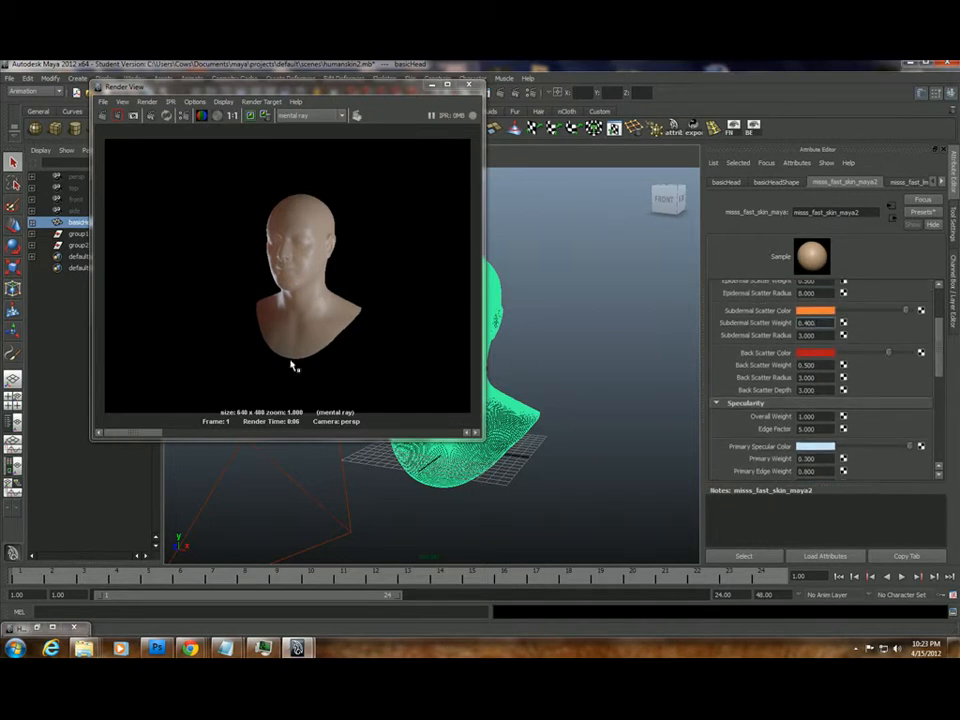
{"action": "left_click", "coordinate": [106, 117]}
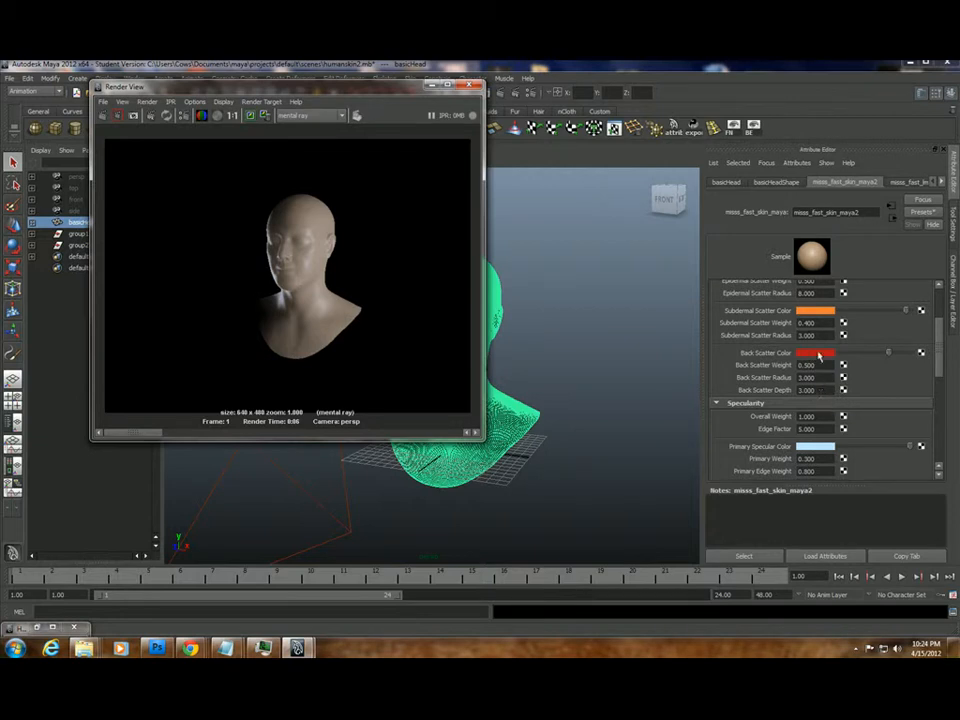
Recolor the Subdermal Scatter Color to deep red and the Epidermal Scatter Color to orange using colors from the color history.
{"action": "left_click_drag", "start_coordinate": [939, 363], "coordinate": [944, 349]}
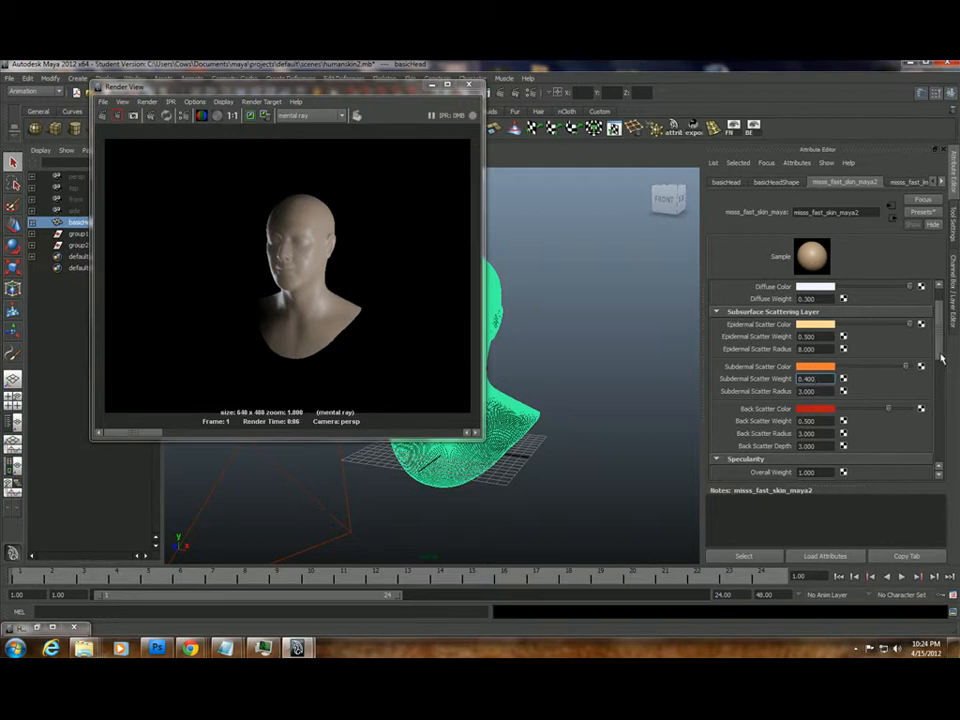
{"action": "scroll", "coordinate": [942, 345], "scroll_direction": "up", "scroll_amount": 2}
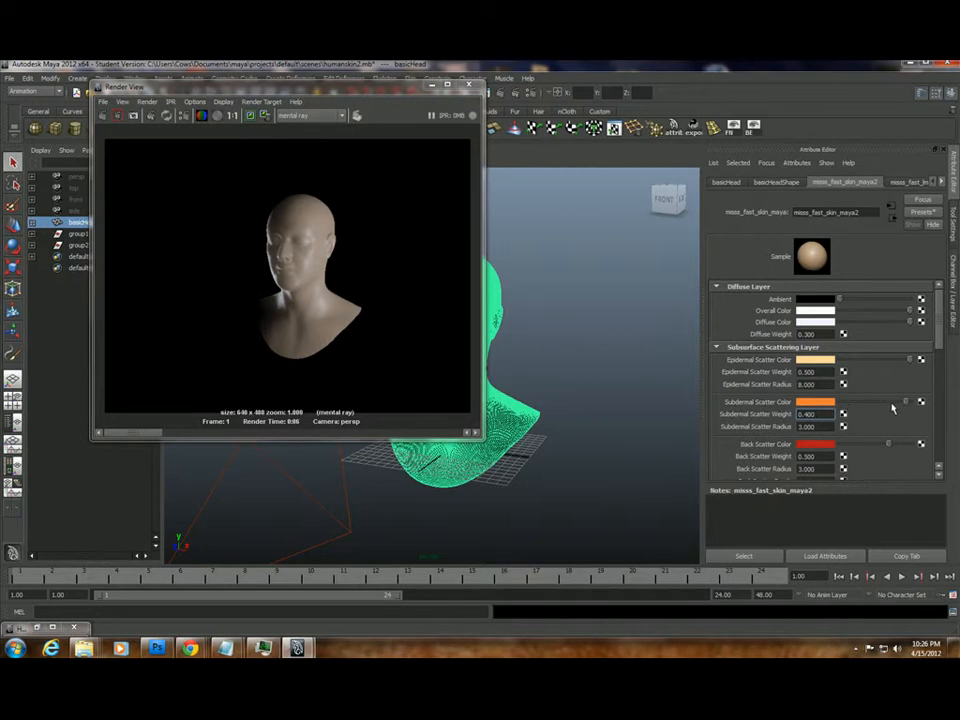
{"action": "left_click", "coordinate": [815, 401]}
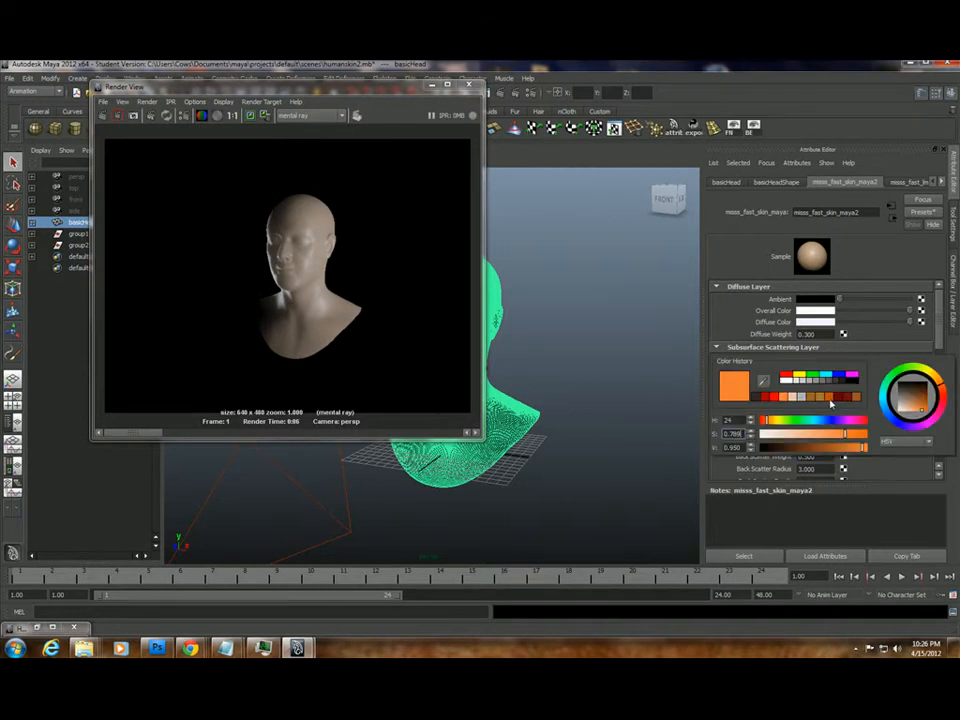
{"action": "left_click", "coordinate": [769, 403]}
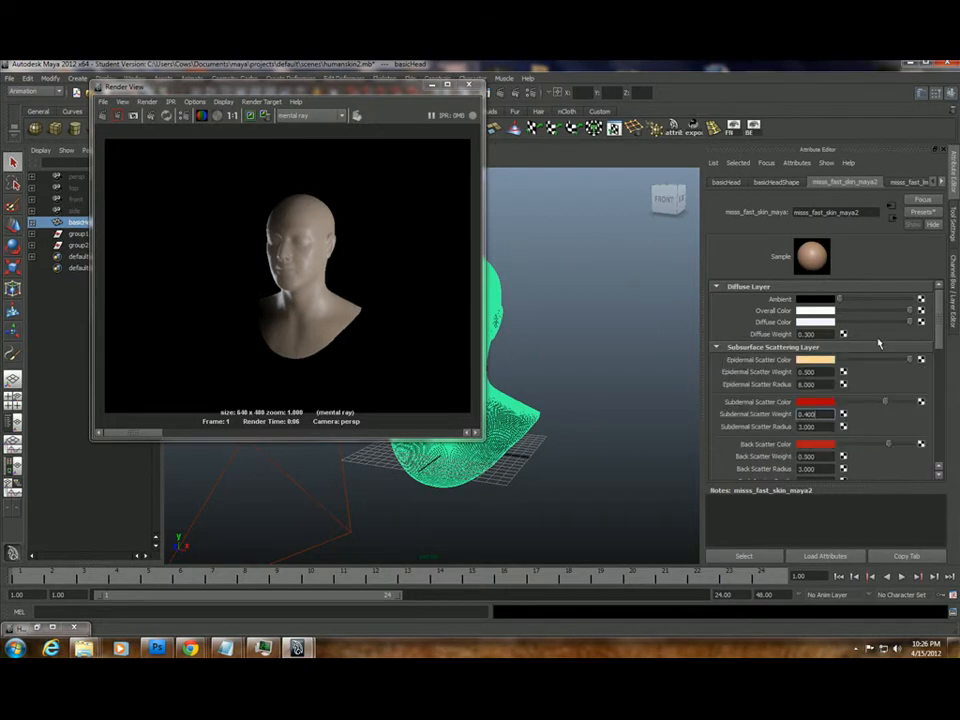
{"action": "left_click", "coordinate": [818, 360]}
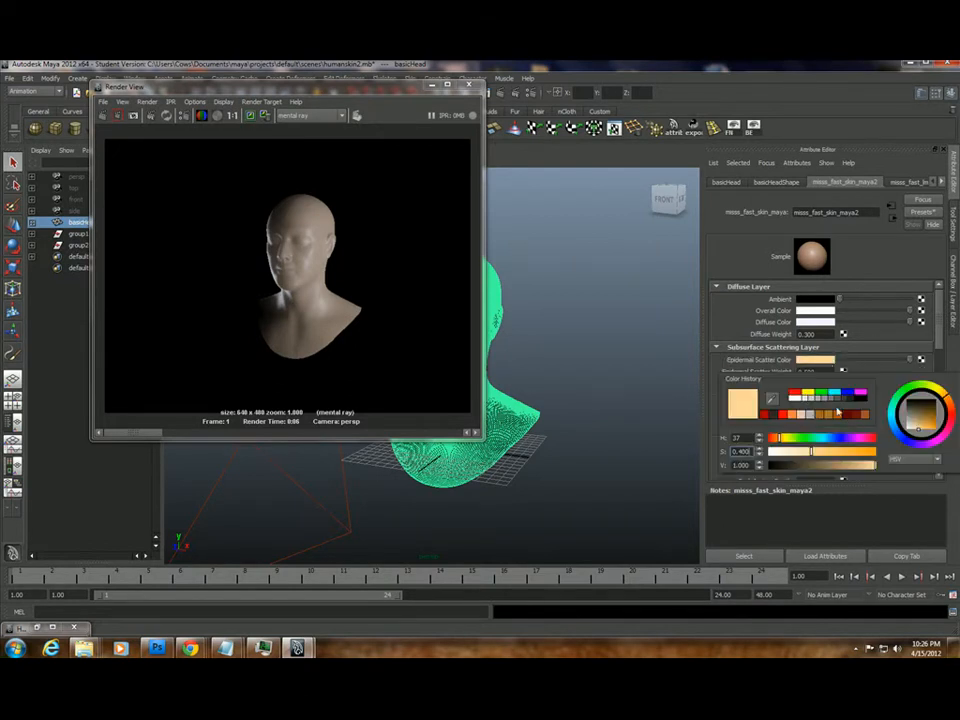
{"action": "left_click", "coordinate": [796, 416]}
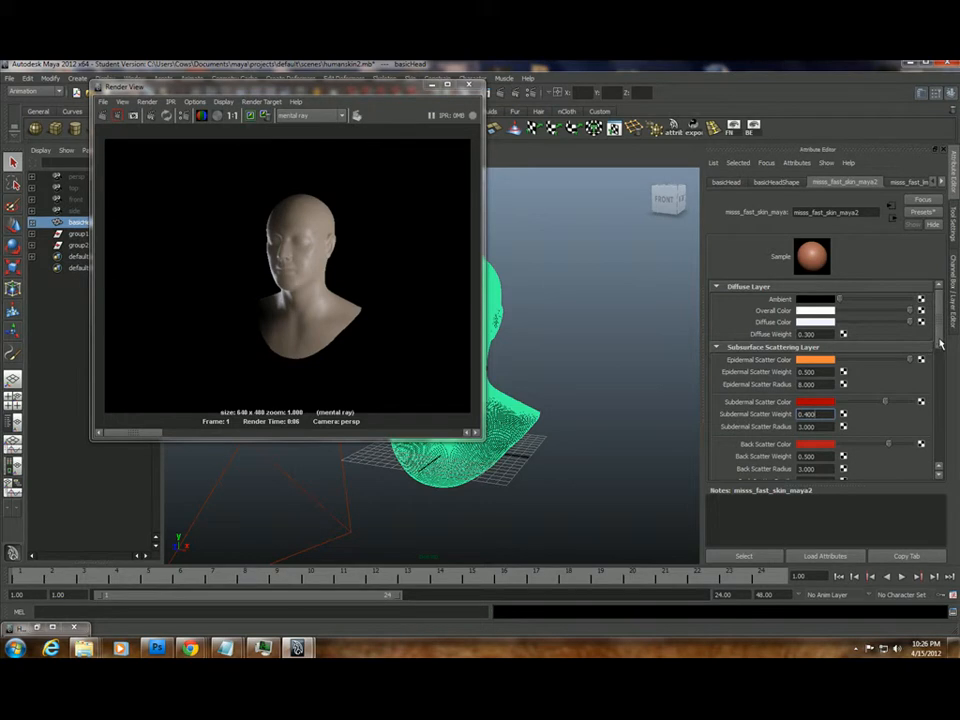
Darken the skin shader's Overall Color and Diffuse Color to greys and render the head.
{"action": "mouse_move", "coordinate": [882, 323]}
{"action": "left_mouse_down"}
{"action": "mouse_move", "coordinate": [858, 323]}
{"action": "mouse_move", "coordinate": [894, 314]}
{"action": "mouse_move", "coordinate": [880, 312]}
{"action": "left_mouse_up"}
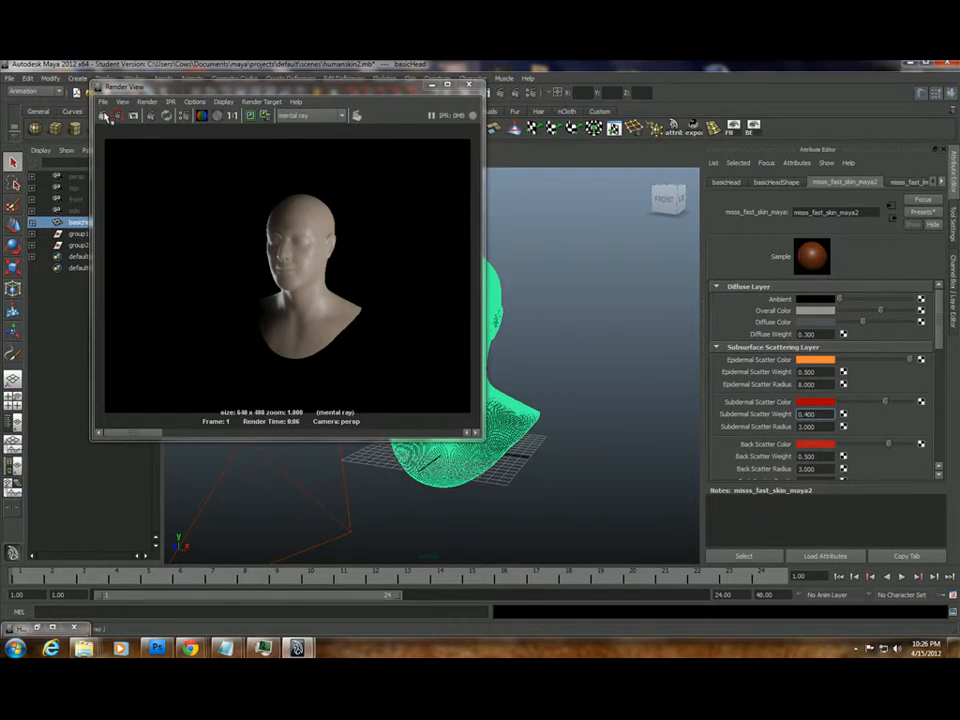
{"action": "left_click", "coordinate": [117, 115]}
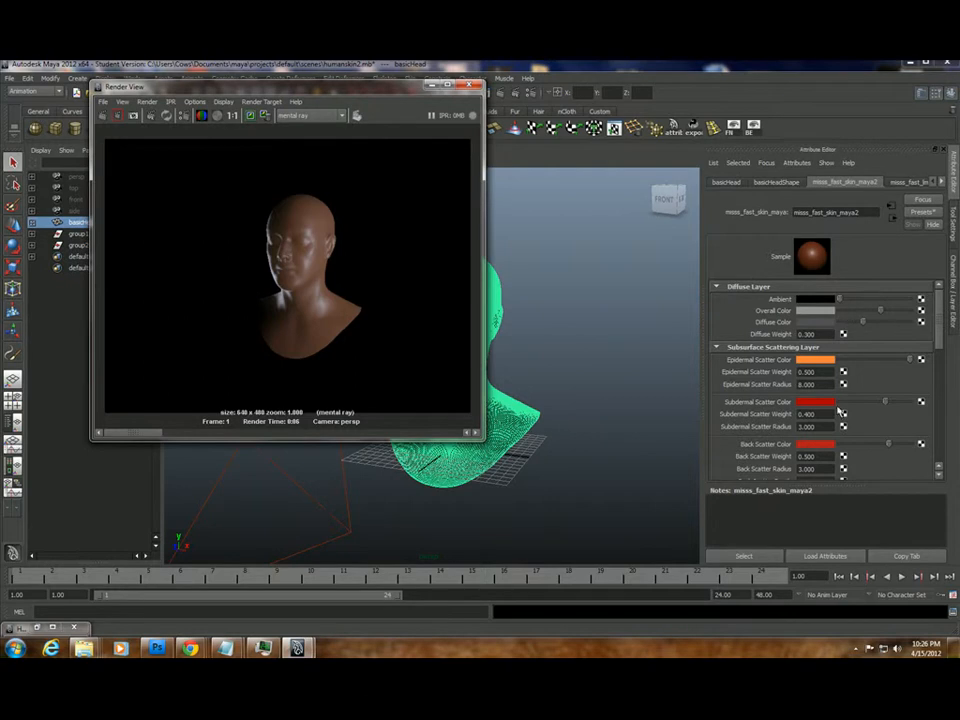
Replace all of the skin shader's settings with the saved reddish_skin preset and render the head.
{"action": "left_click", "coordinate": [922, 212]}
{"action": "mouse_move", "coordinate": [922, 240]}
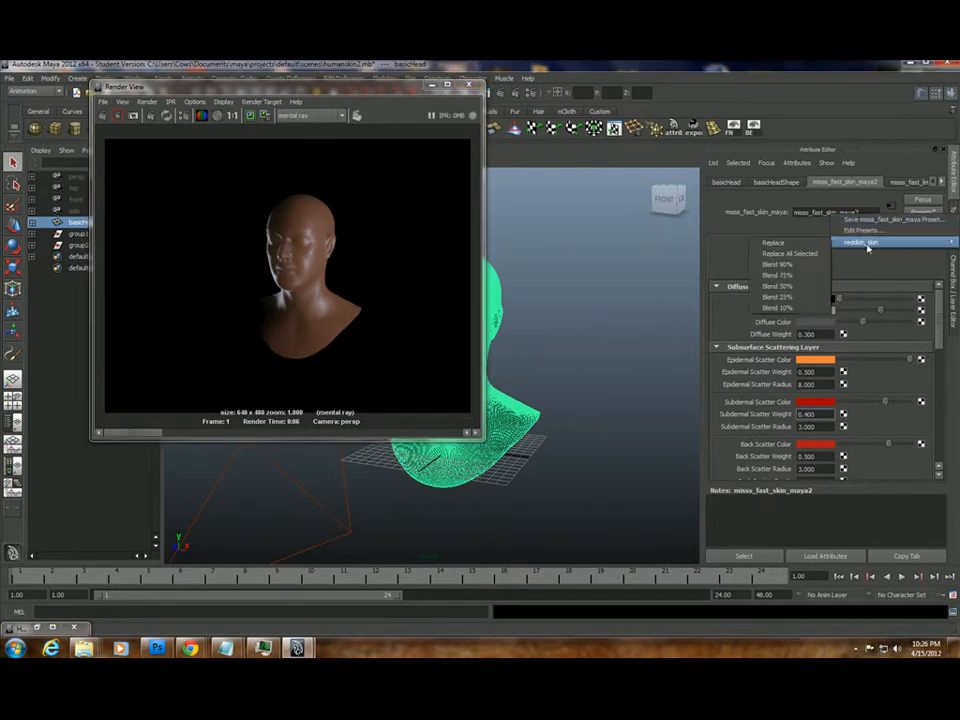
{"action": "left_click", "coordinate": [812, 243]}
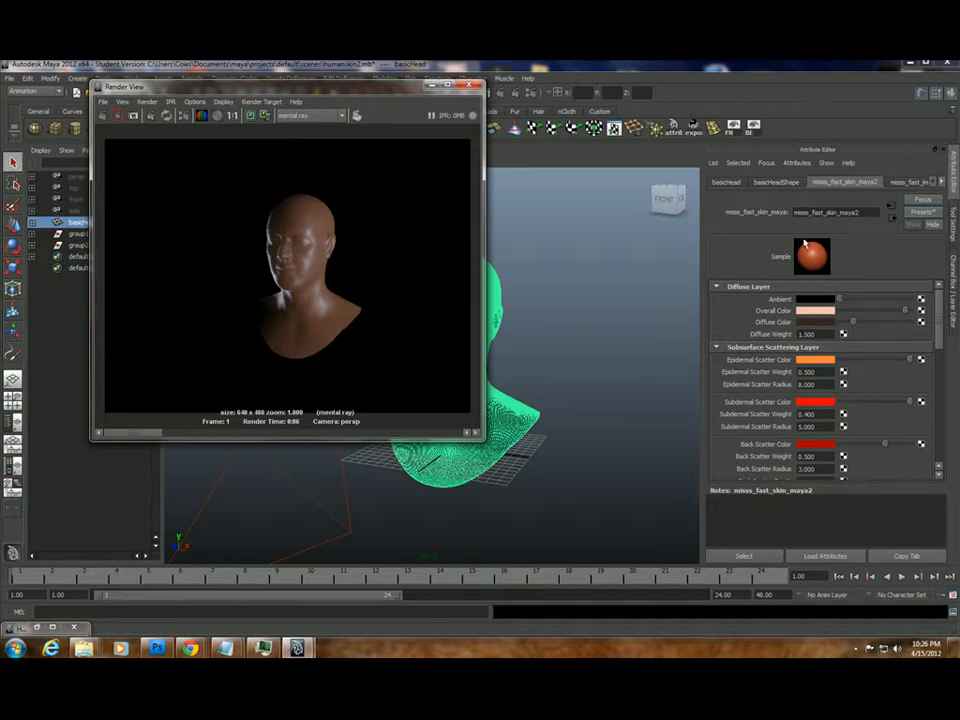
{"action": "left_click", "coordinate": [104, 116]}
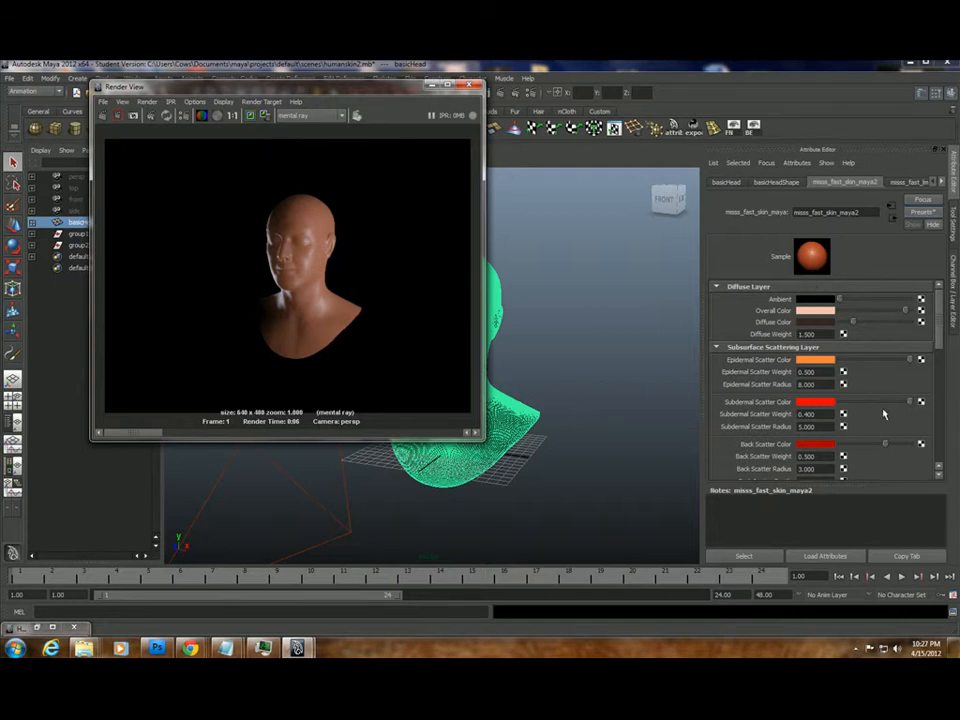
Shift the Subdermal Scatter Color to an orange-red with a hue of 11 and render the head.
{"action": "left_click", "coordinate": [815, 401]}
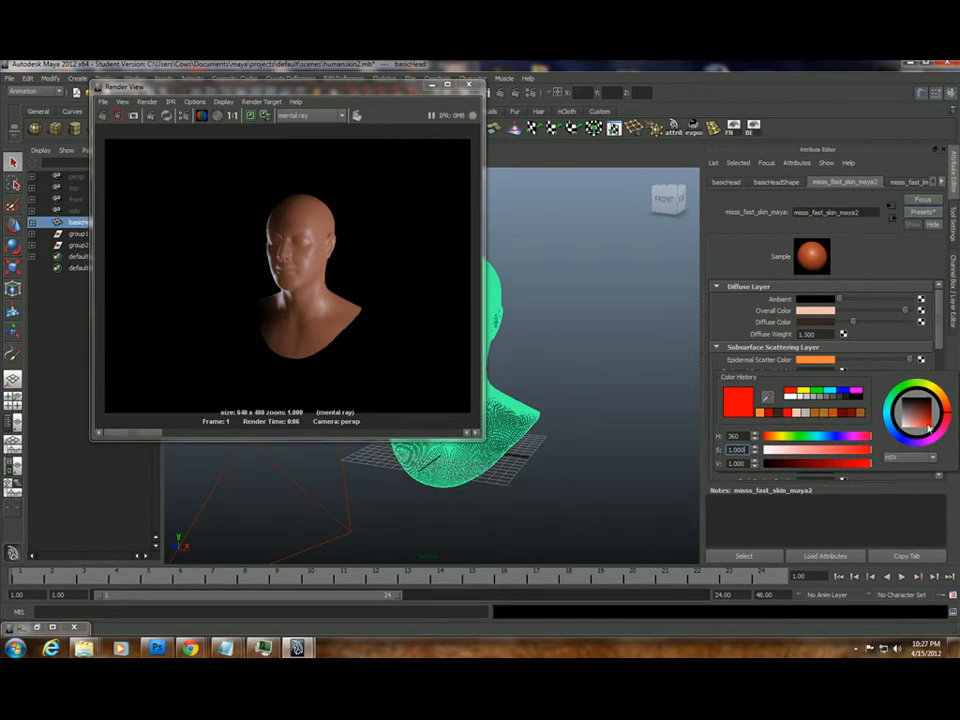
{"action": "left_click_drag", "start_coordinate": [947, 412], "coordinate": [953, 412]}
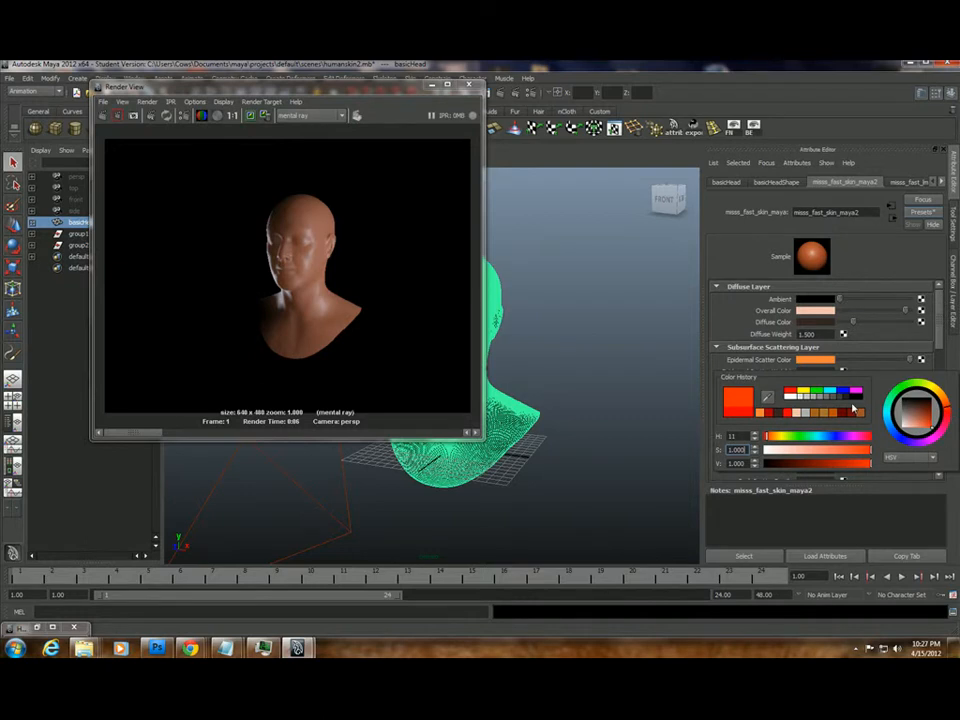
{"action": "left_click", "coordinate": [103, 115]}
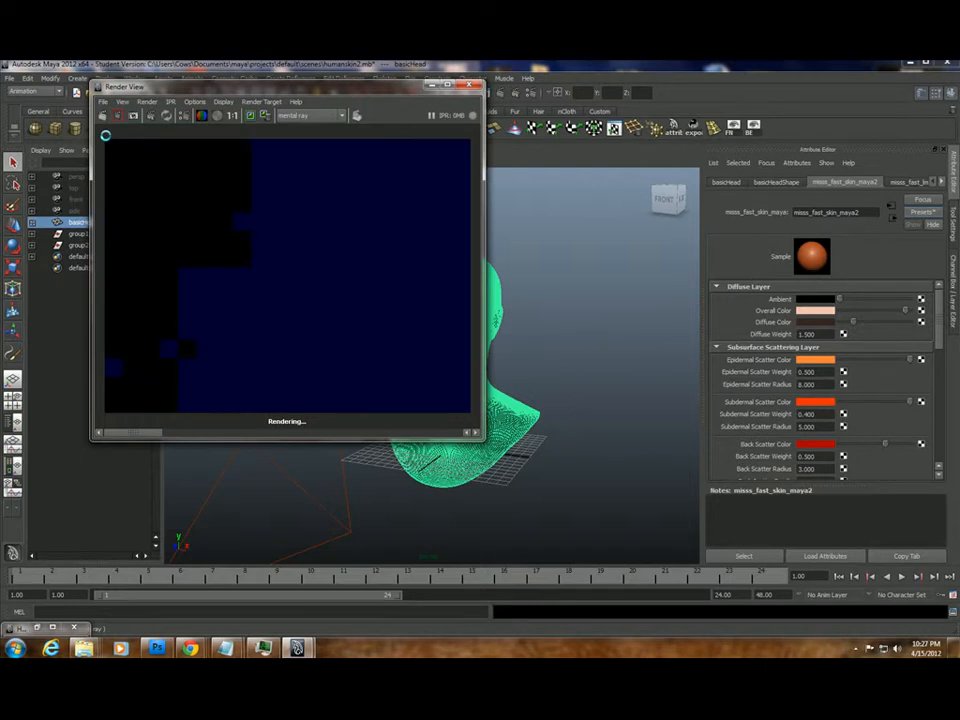
Soften the Epidermal Scatter Color to a paler orange with saturation about 0.579 and value about 0.961, and render the head.
{"action": "left_click", "coordinate": [818, 360]}
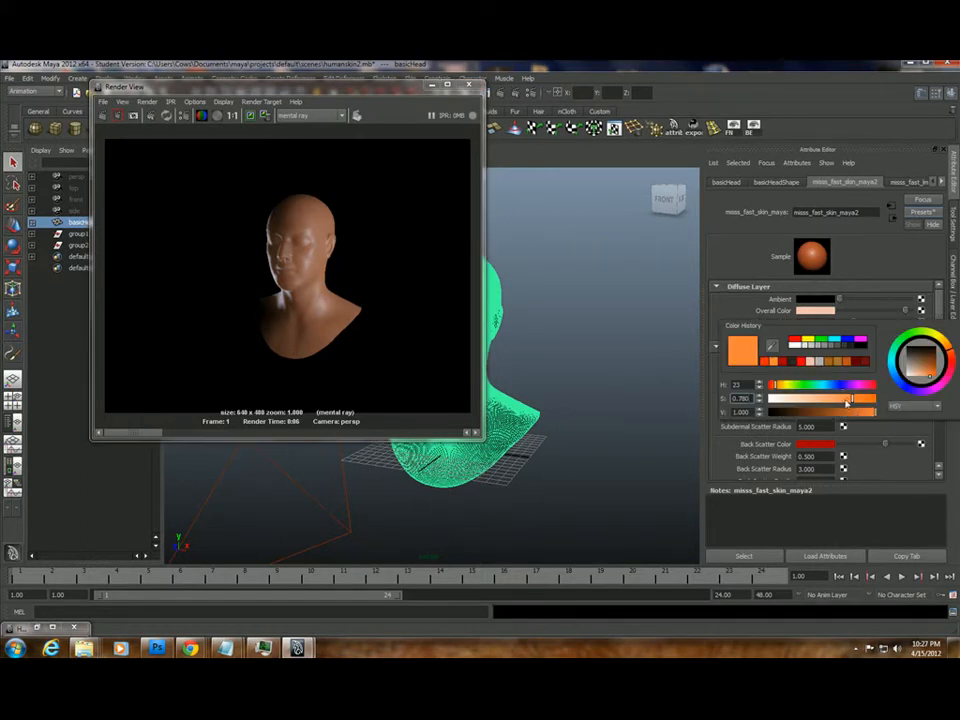
{"action": "left_click", "coordinate": [930, 375]}
{"action": "left_click", "coordinate": [831, 400]}
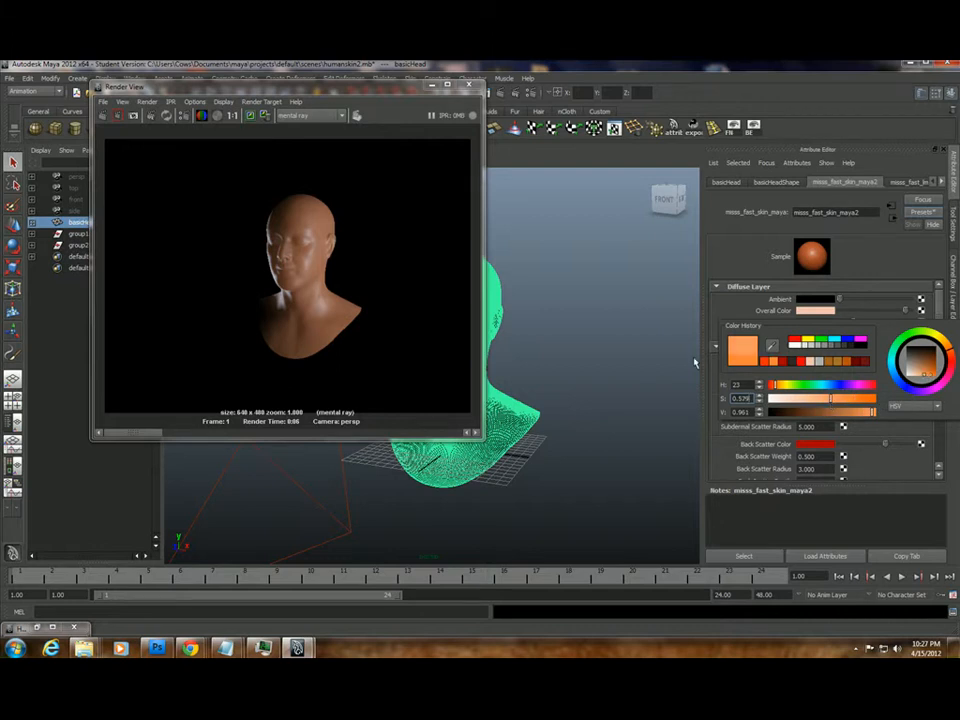
{"action": "left_click", "coordinate": [103, 115]}
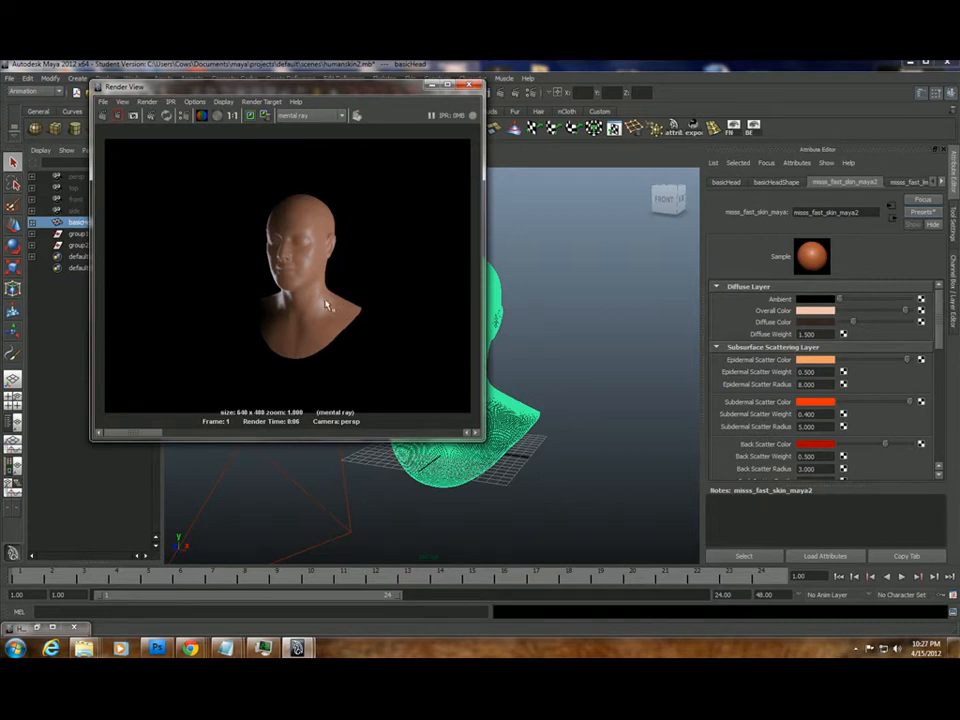
Set the skin shader's specularity Overall Weight to 0 and render the head without highlights.
{"action": "left_click_drag", "start_coordinate": [940, 331], "coordinate": [952, 395]}
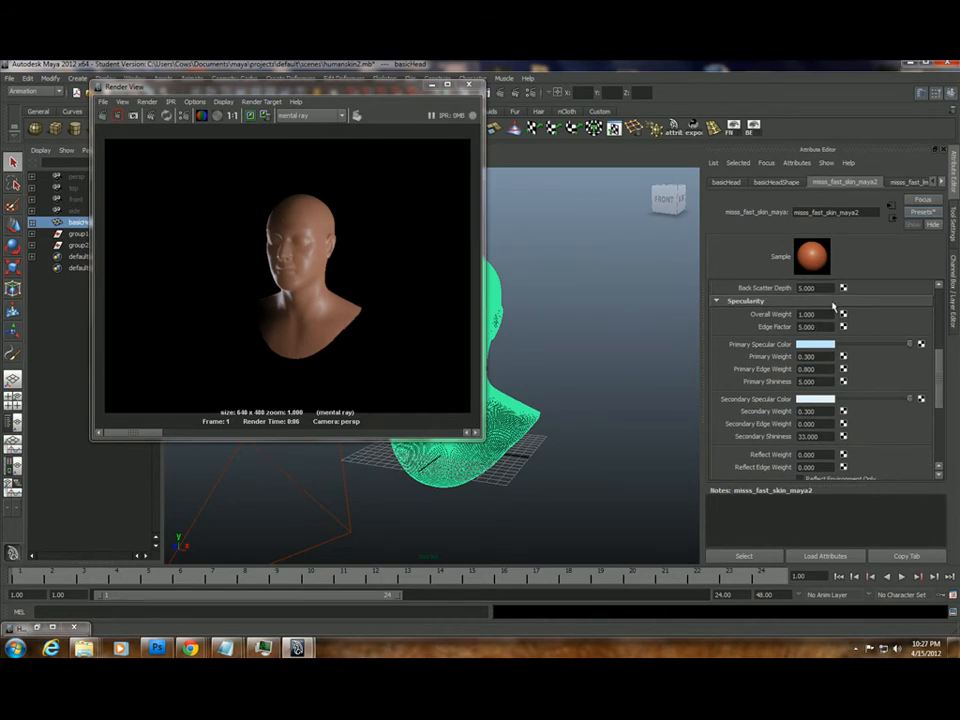
{"action": "left_click_drag", "start_coordinate": [830, 316], "coordinate": [787, 314]}
{"action": "type", "text": "0.000"}
{"action": "left_click", "coordinate": [104, 116]}
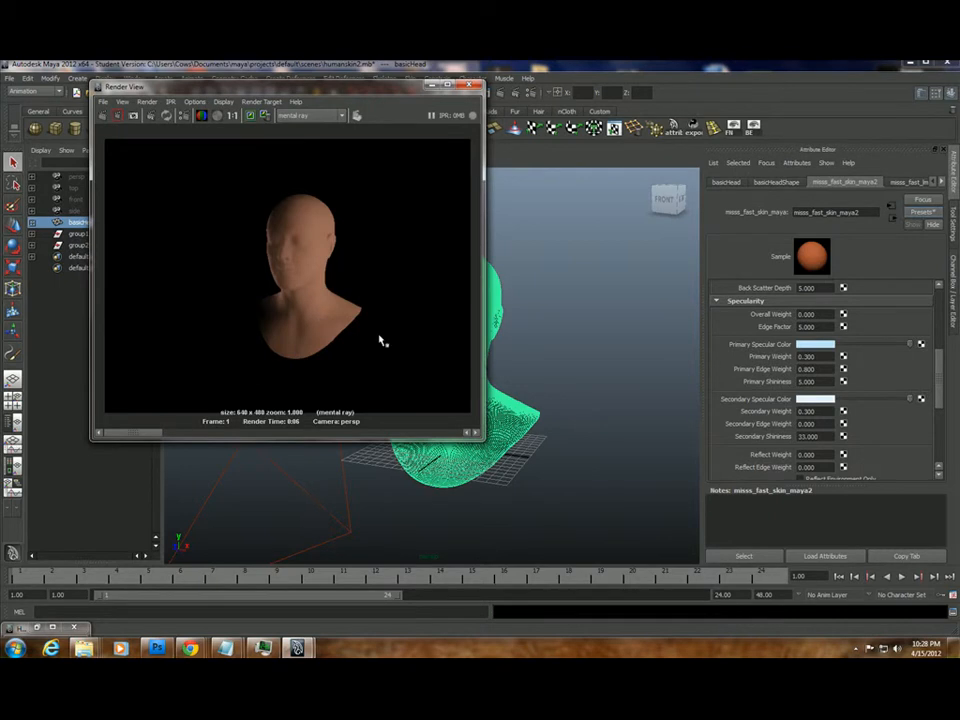
Open the Render Settings and move the window aside to review its color management options beside the rendered head.
{"action": "scroll", "coordinate": [936, 325], "scroll_direction": "up", "scroll_amount": 5}
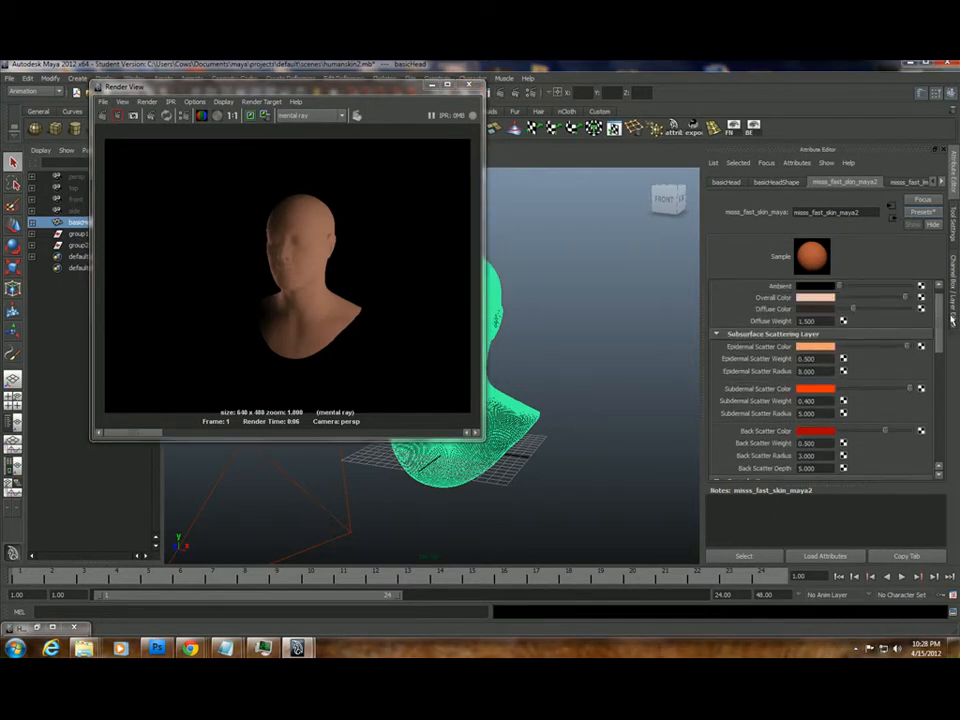
{"action": "left_click_drag", "start_coordinate": [953, 317], "coordinate": [954, 319]}
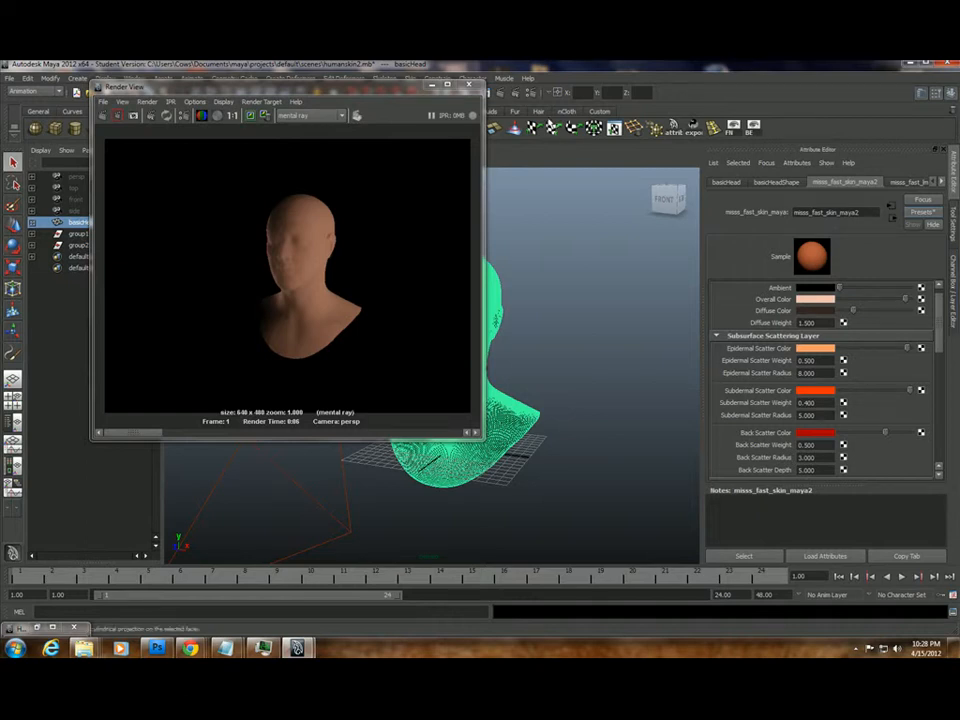
{"action": "left_click", "coordinate": [528, 91]}
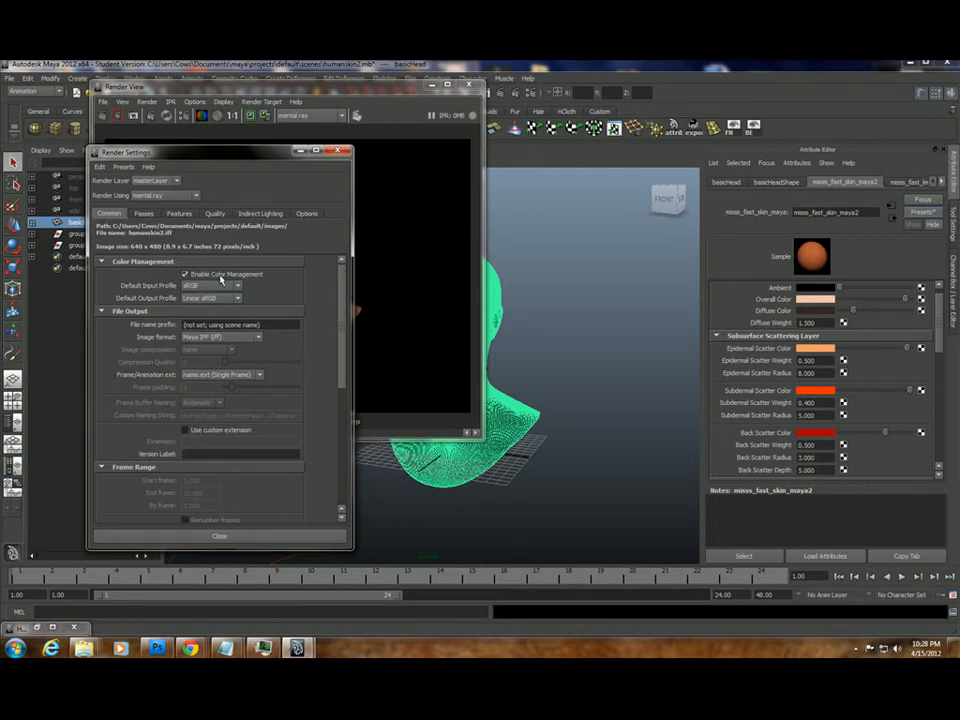
{"action": "left_click_drag", "start_coordinate": [249, 155], "coordinate": [133, 196]}
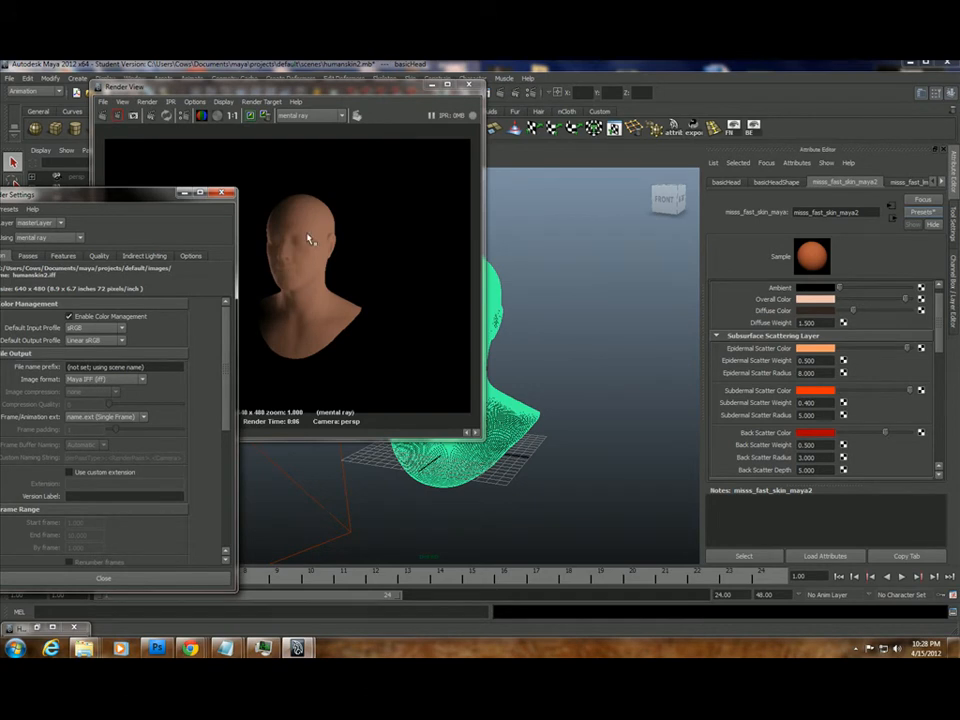
{"action": "left_click_drag", "start_coordinate": [145, 192], "coordinate": [190, 120]}
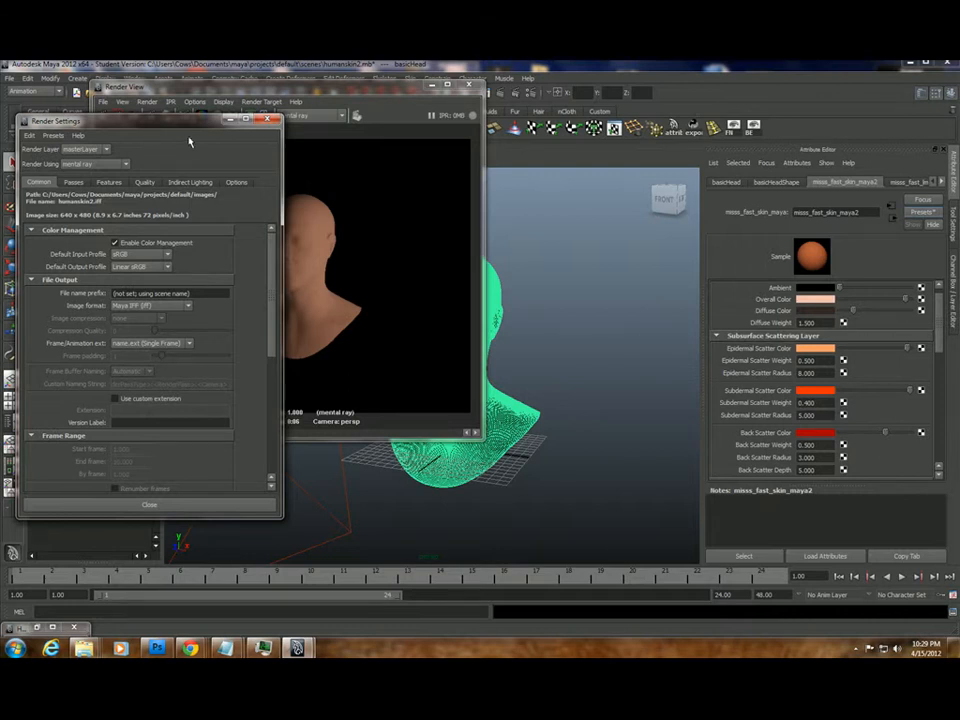
{"action": "left_click_drag", "start_coordinate": [190, 126], "coordinate": [178, 122]}
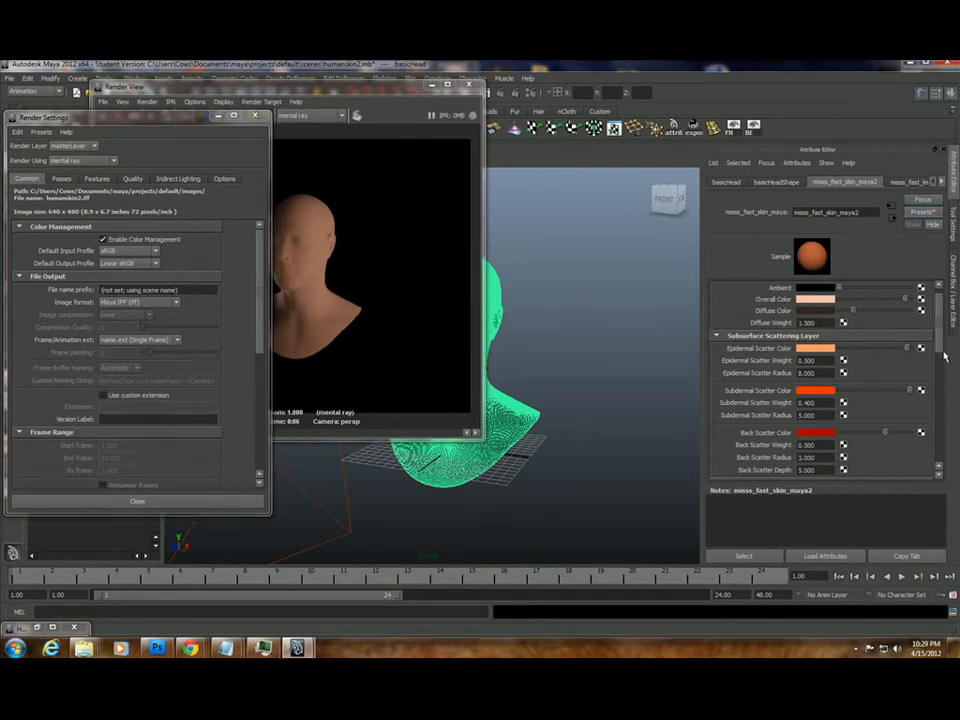
Try a lighter Diffuse Color with a Diffuse Weight of 1 on the skin shader, and undo both changes.
{"action": "scroll", "coordinate": [850, 411], "scroll_direction": "down", "scroll_amount": 2}
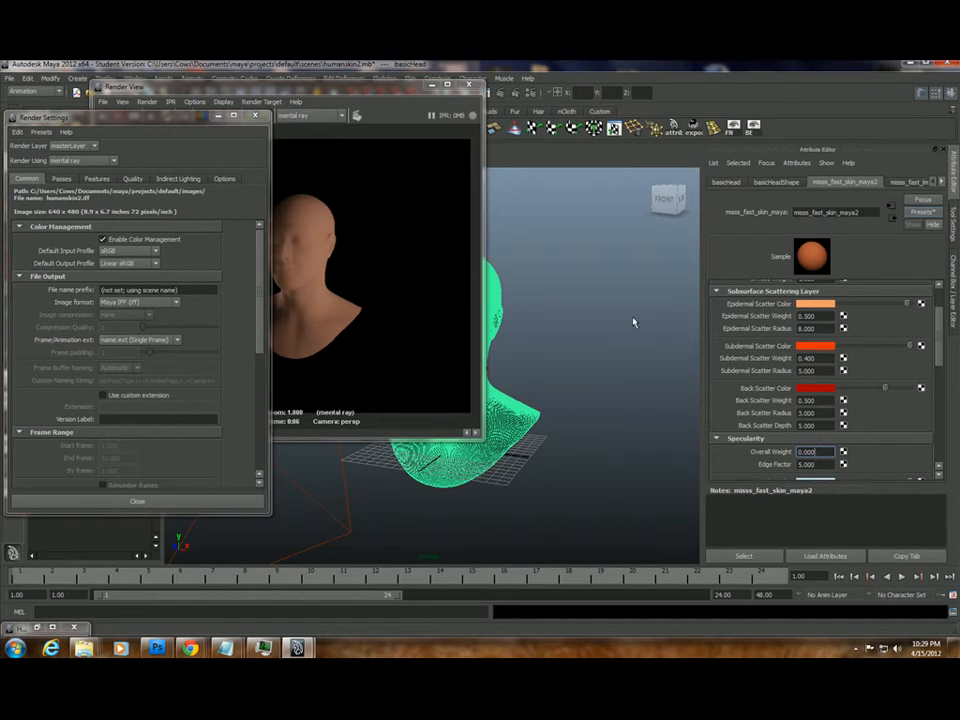
{"action": "scroll", "coordinate": [907, 363], "scroll_direction": "up", "scroll_amount": 2}
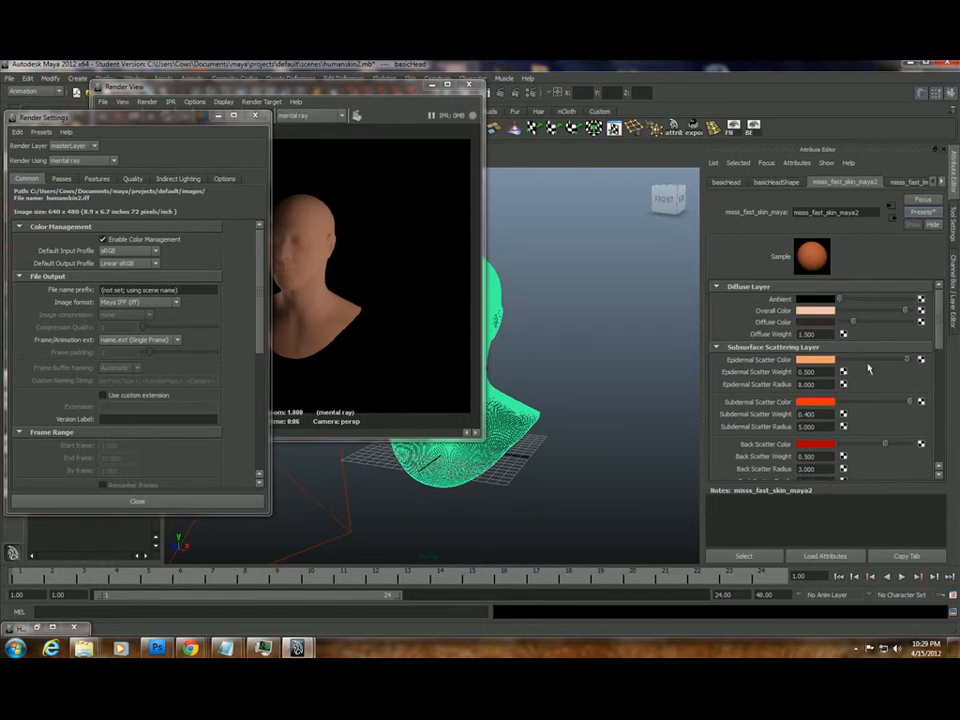
{"action": "double_click", "coordinate": [815, 334]}
{"action": "left_click_drag", "start_coordinate": [854, 323], "coordinate": [877, 324]}
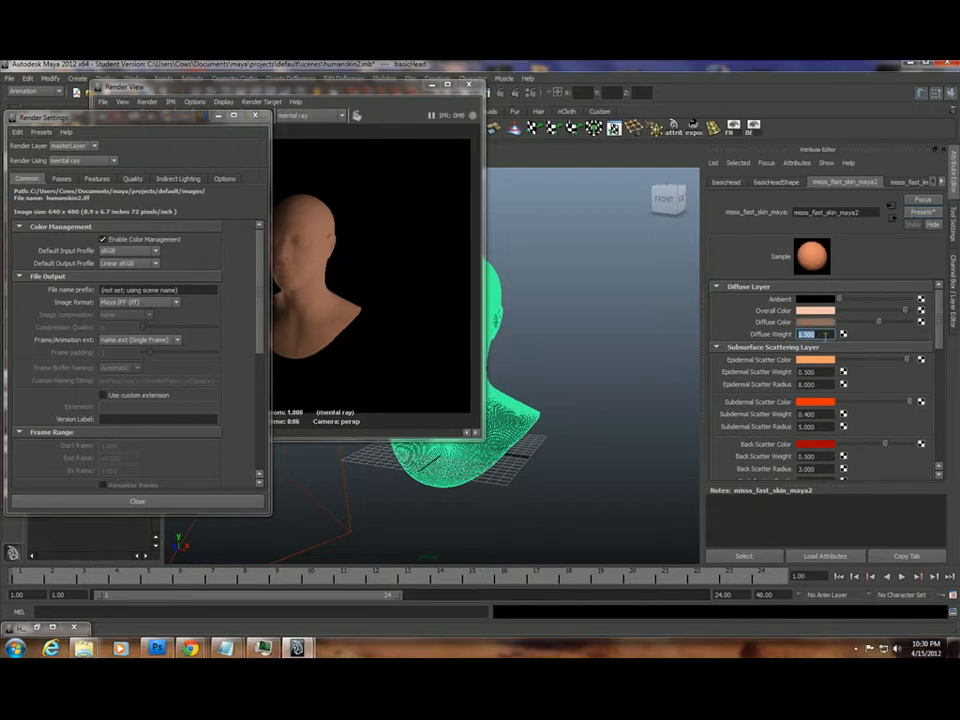
{"action": "type", "text": "1"}
{"action": "key", "text": "Return"}
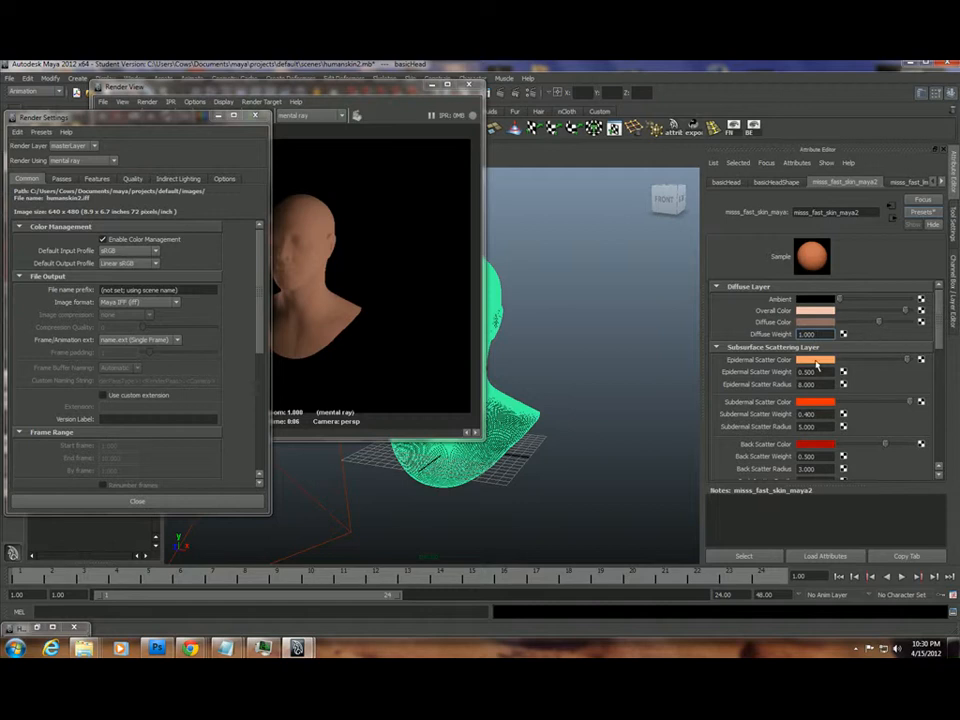
{"action": "key", "text": "ctrl+z"}
{"action": "key", "text": "ctrl+z"}
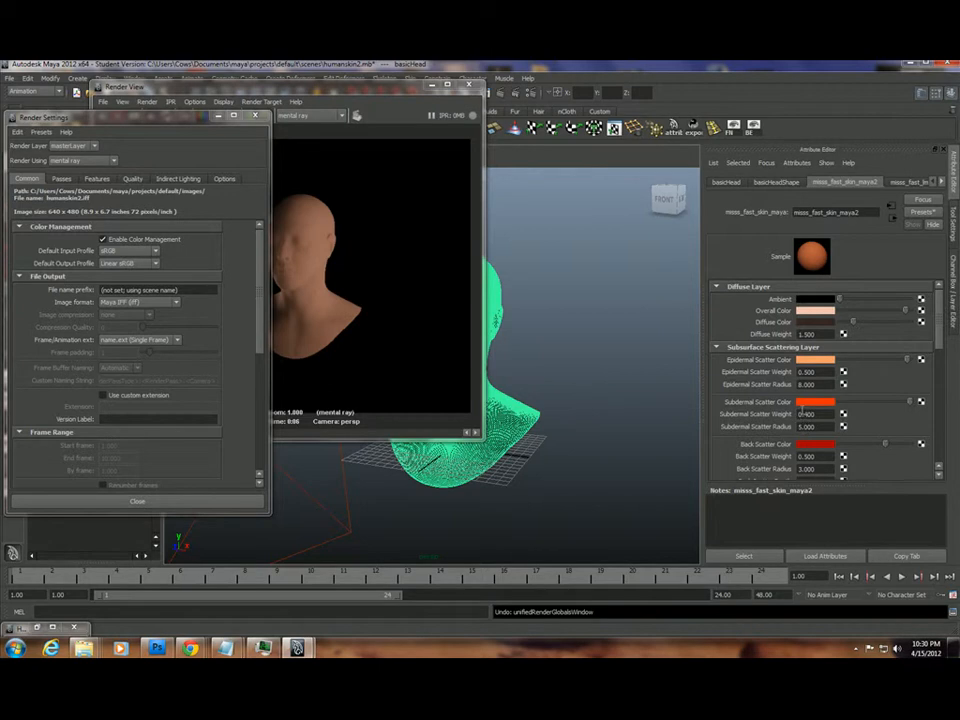
{"action": "left_click", "coordinate": [157, 649]}
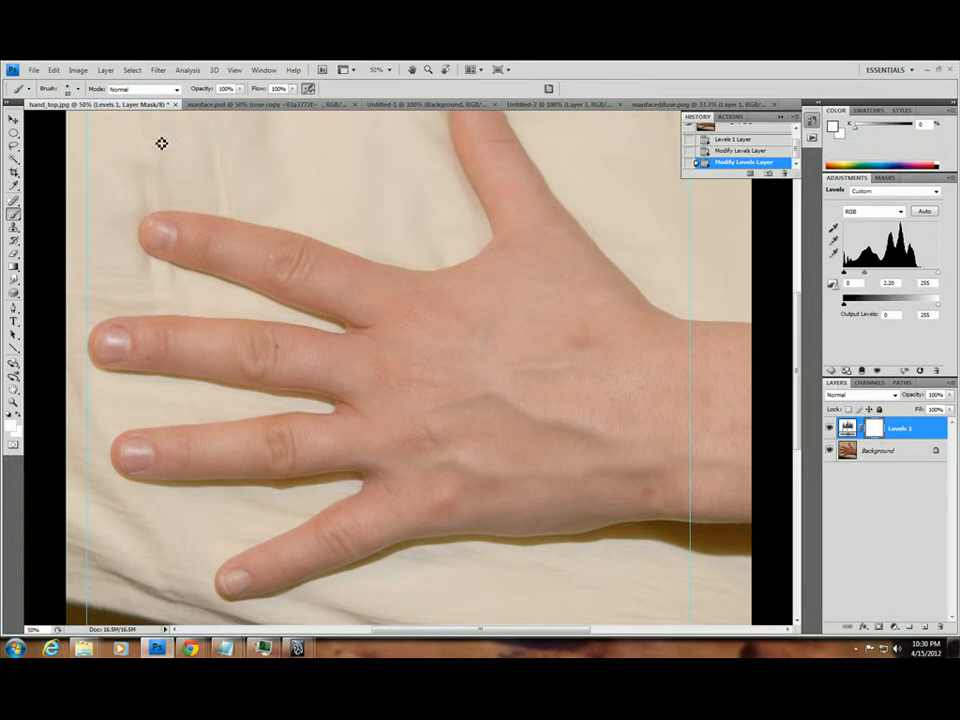
{"action": "left_click", "coordinate": [34, 70]}
{"action": "left_click", "coordinate": [41, 92]}
{"action": "key", "text": "Return"}
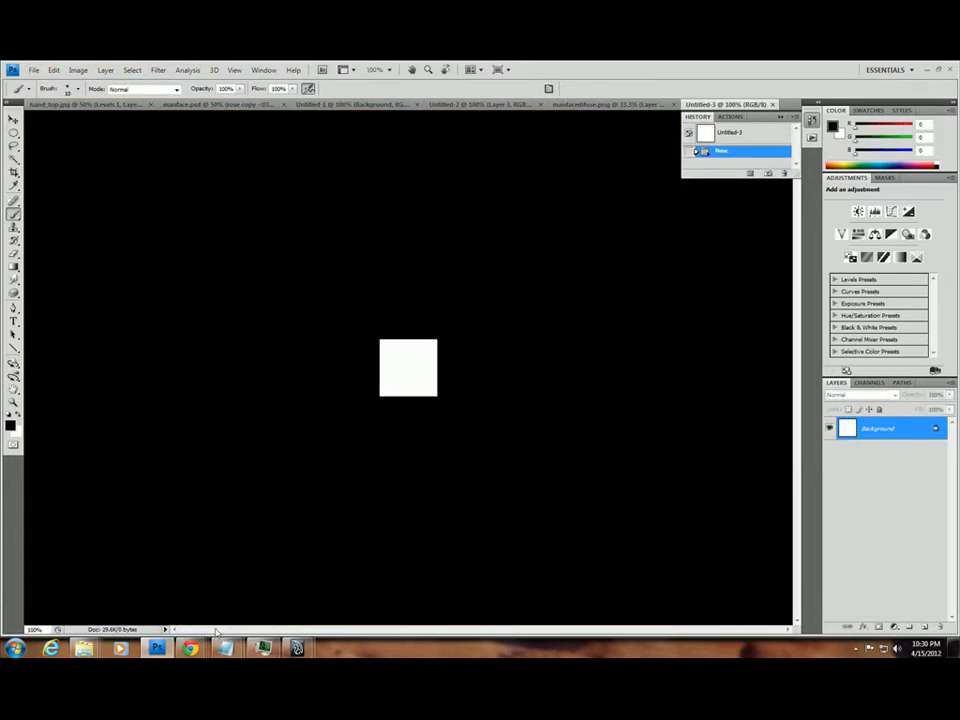
{"action": "key", "text": "ctrl+w"}
{"action": "left_click", "coordinate": [927, 70]}
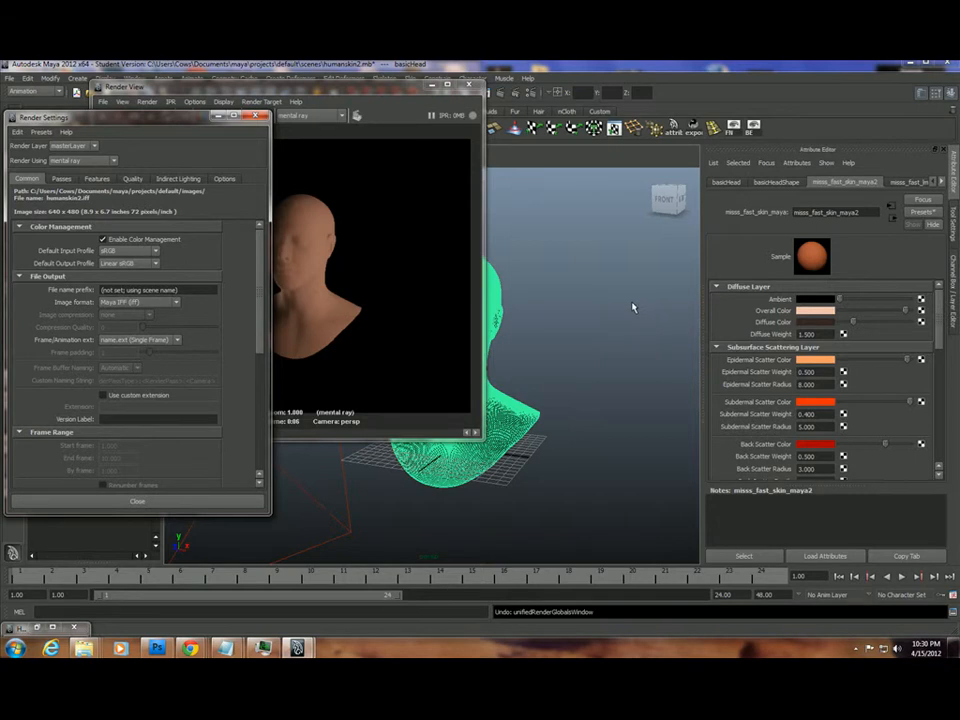
Switch to Photoshop and create a new document containing the pasted screenshot of the Maya window.
{"action": "left_click", "coordinate": [157, 648]}
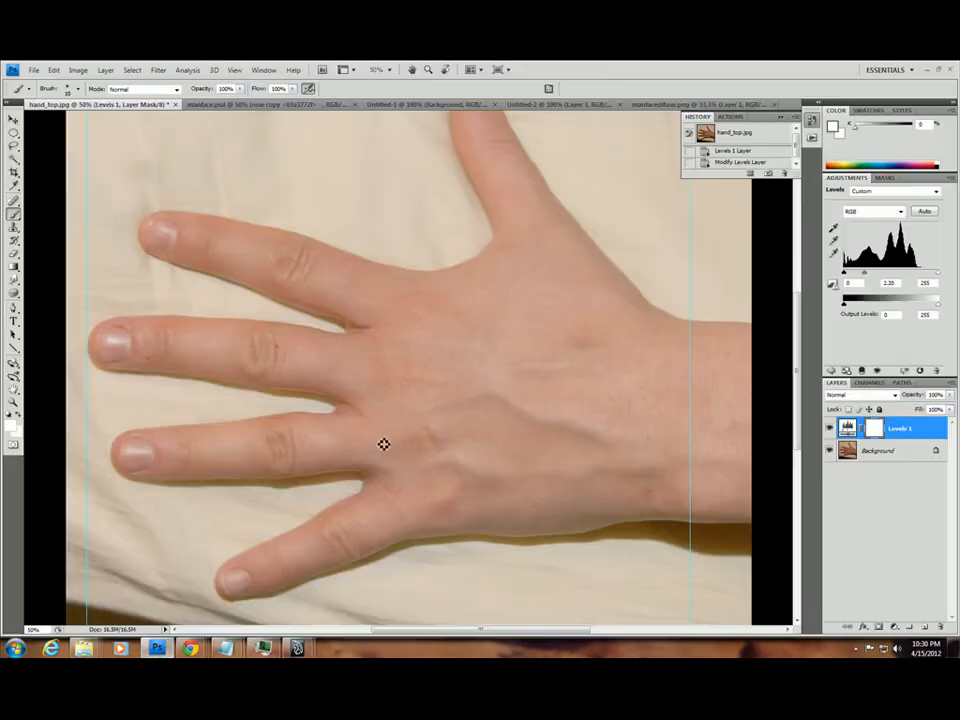
{"action": "left_click", "coordinate": [34, 70]}
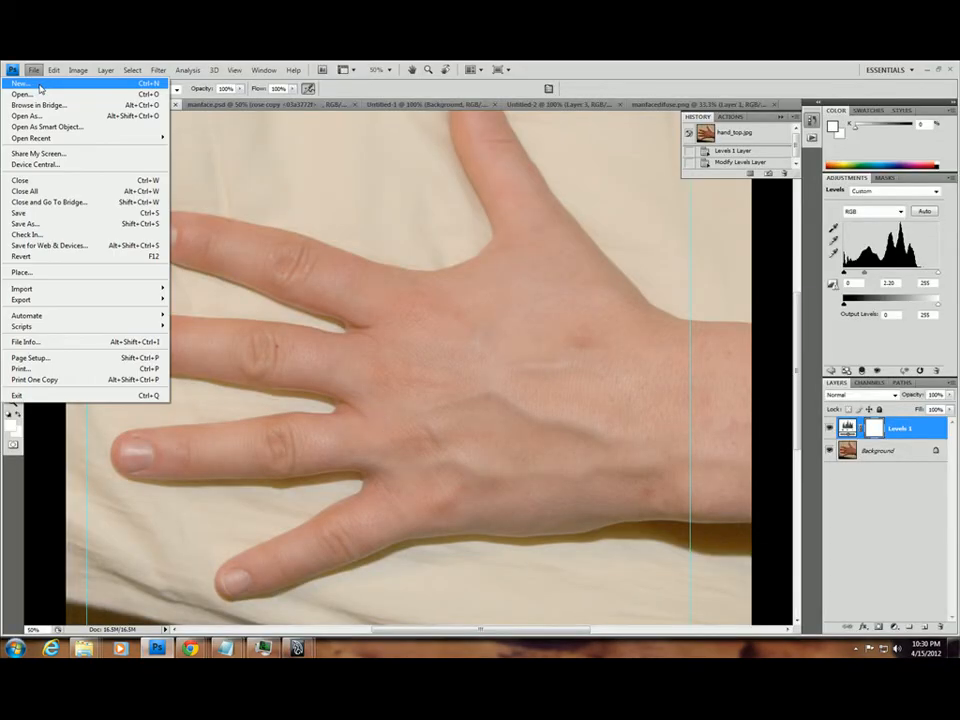
{"action": "left_click", "coordinate": [30, 81]}
{"action": "left_click", "coordinate": [613, 233]}
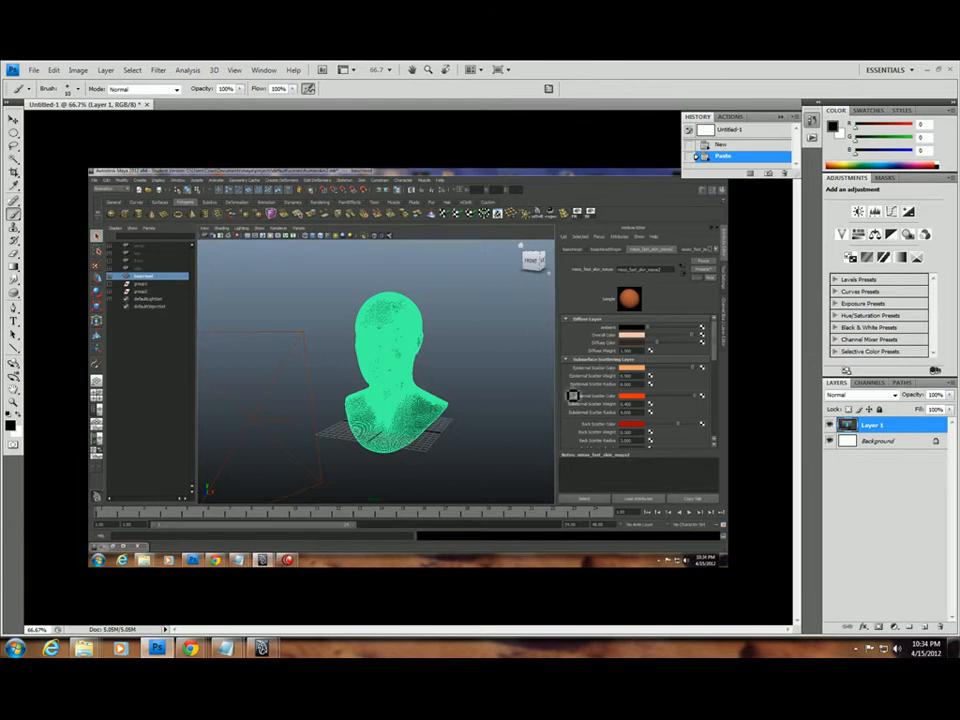
Crop the pasted screenshot to a rectangular selection around the skin shader's sample, diffuse and subsurface scattering settings.
{"action": "left_click", "coordinate": [13, 132]}
{"action": "left_click", "coordinate": [55, 132]}
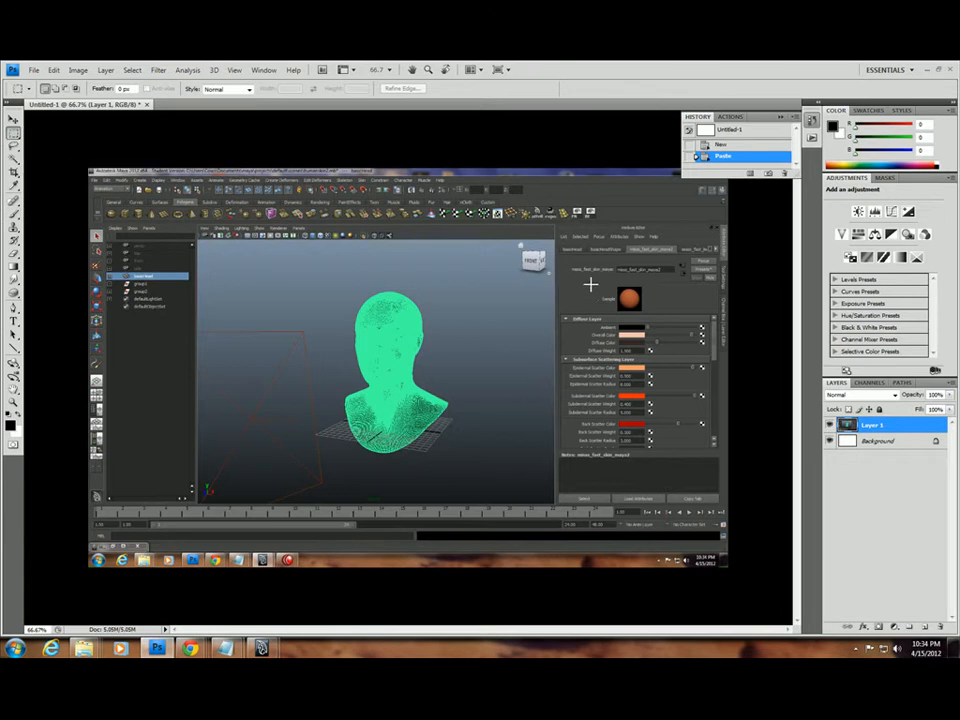
{"action": "left_click_drag", "start_coordinate": [587, 282], "coordinate": [705, 453]}
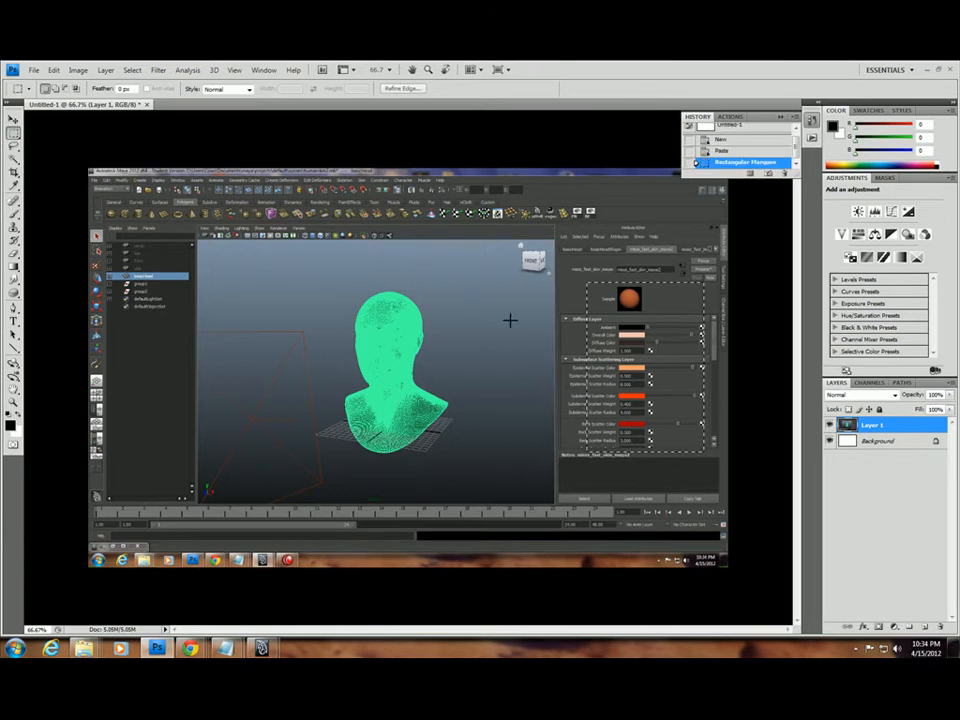
{"action": "left_click", "coordinate": [79, 72]}
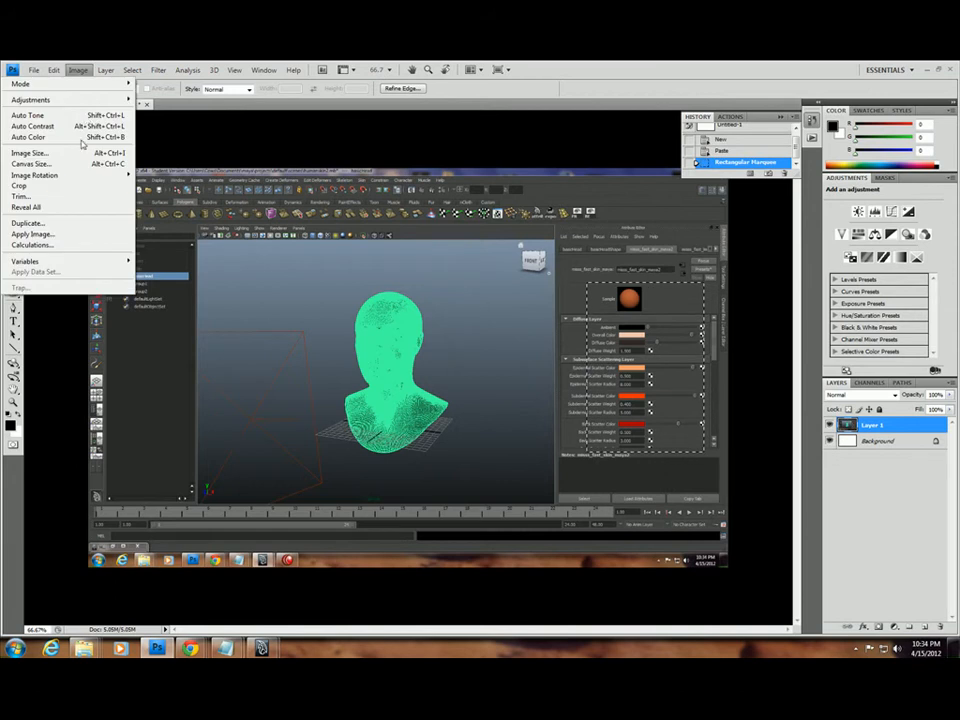
{"action": "left_click", "coordinate": [62, 187]}
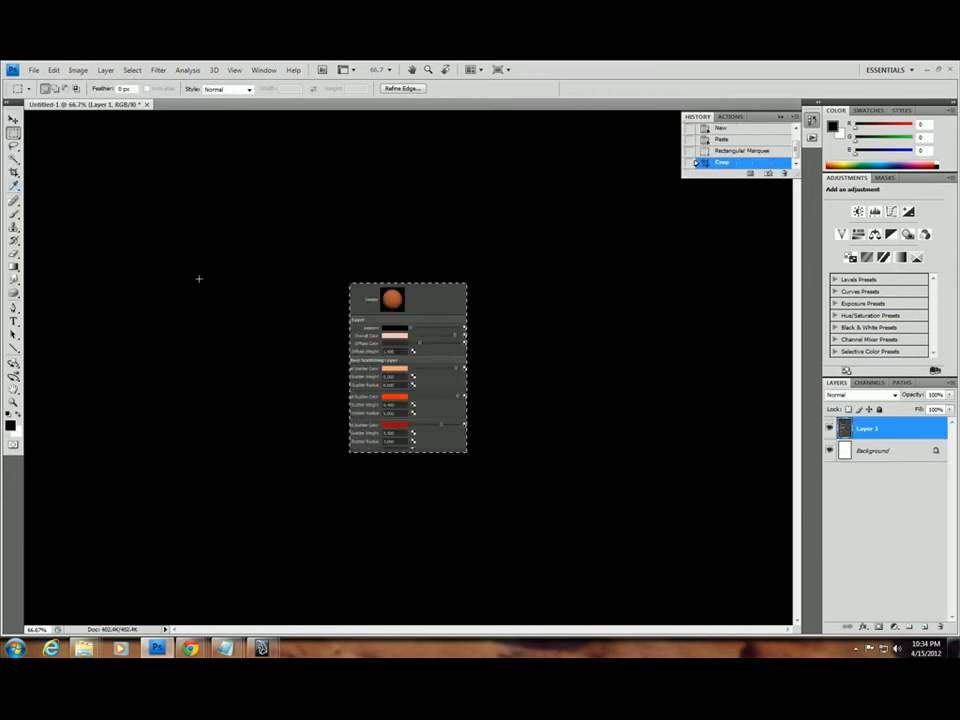
Magnify the cropped shader settings to 200% to read the colors, weights and radii.
{"action": "left_click", "coordinate": [13, 401]}
{"action": "left_click", "coordinate": [414, 419]}
{"action": "left_click", "coordinate": [414, 419]}
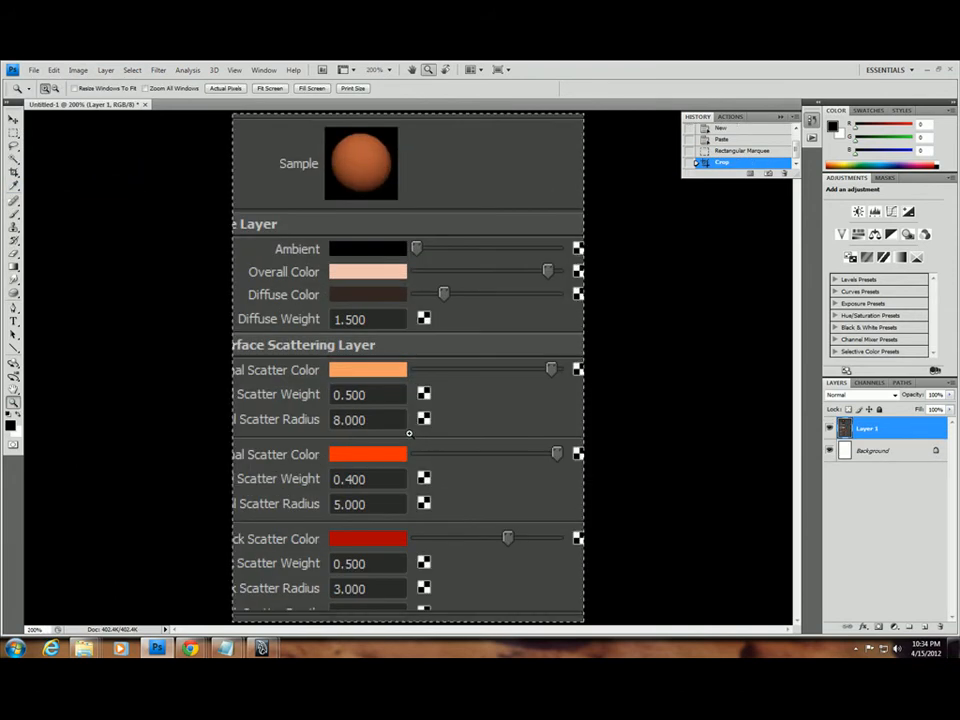
Add a Levels adjustment layer over the cropped shader screenshot and set its midtone value to 2.2.
{"action": "left_click", "coordinate": [78, 70]}
{"action": "mouse_move", "coordinate": [102, 103]}
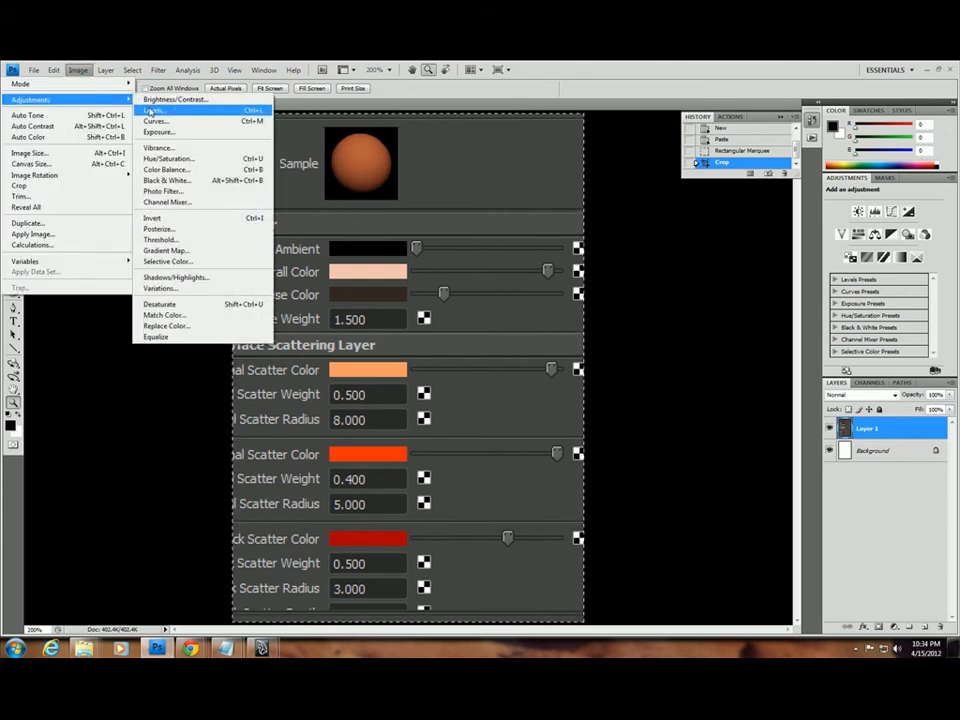
{"action": "left_click", "coordinate": [133, 70]}
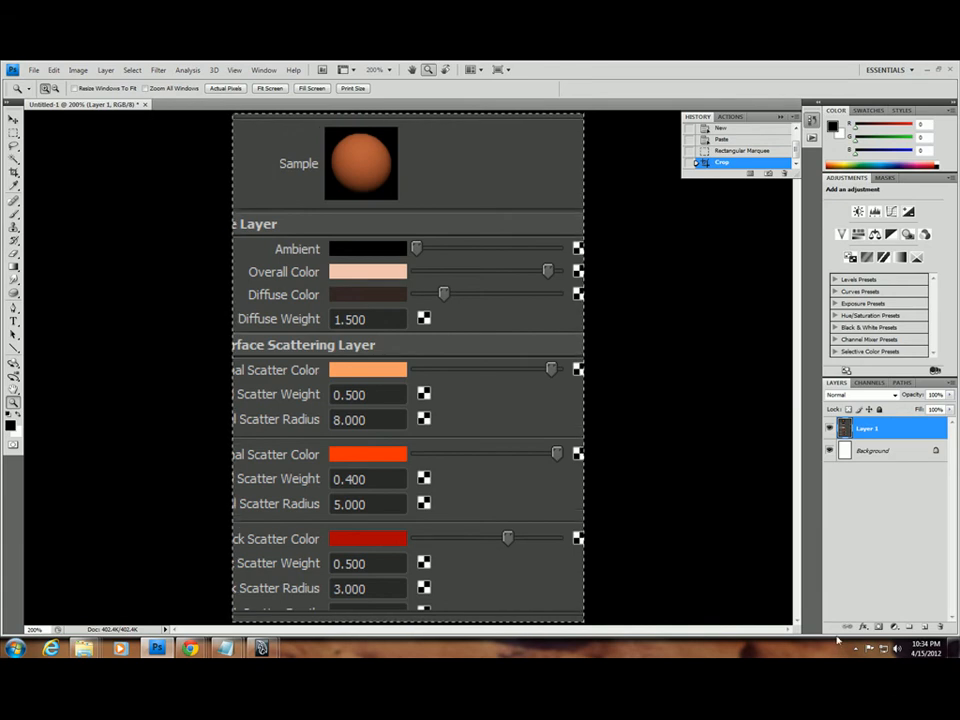
{"action": "left_click", "coordinate": [895, 626]}
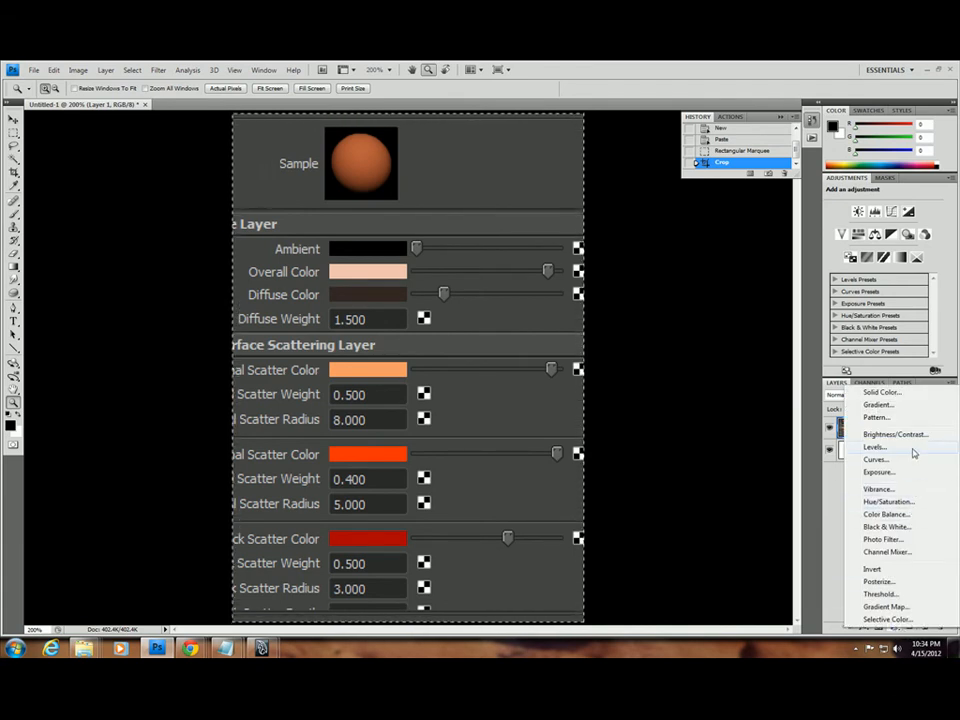
{"action": "left_click", "coordinate": [876, 447]}
{"action": "left_click", "coordinate": [894, 283]}
{"action": "type", "text": "2.2"}
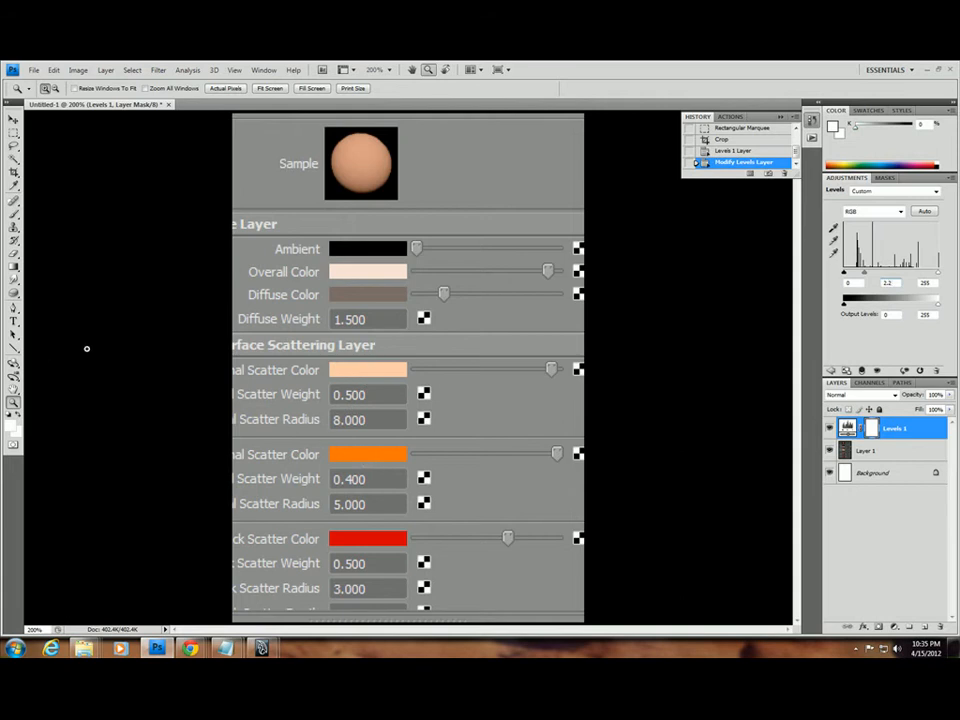
Open the manface.psd face texture and hide its epidermal group.
{"action": "key", "text": "b"}
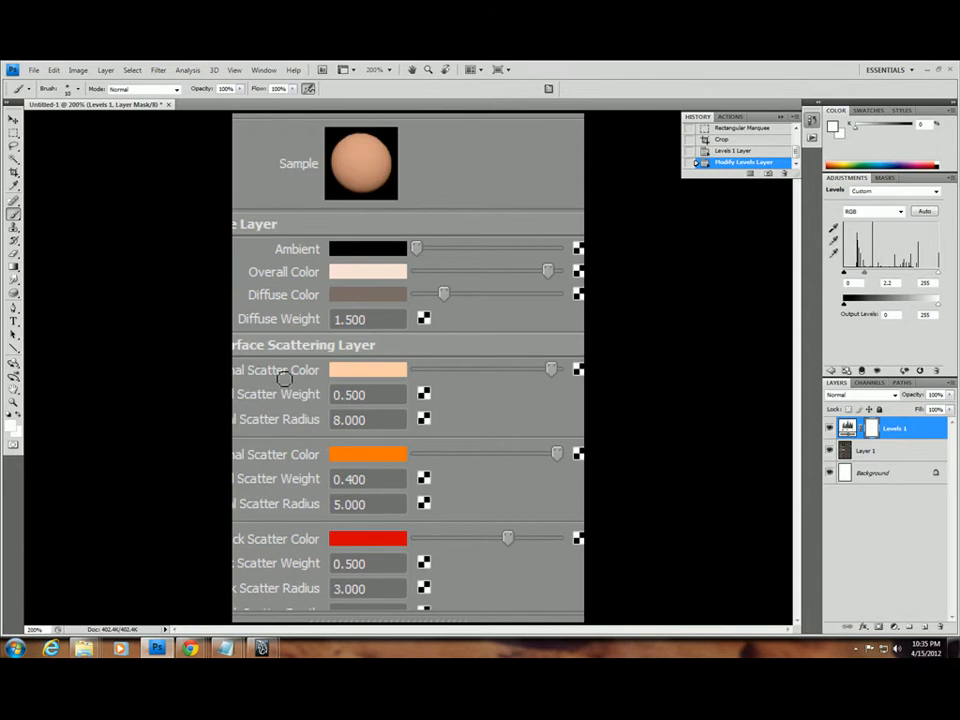
{"action": "left_click", "coordinate": [34, 70]}
{"action": "left_click", "coordinate": [35, 72]}
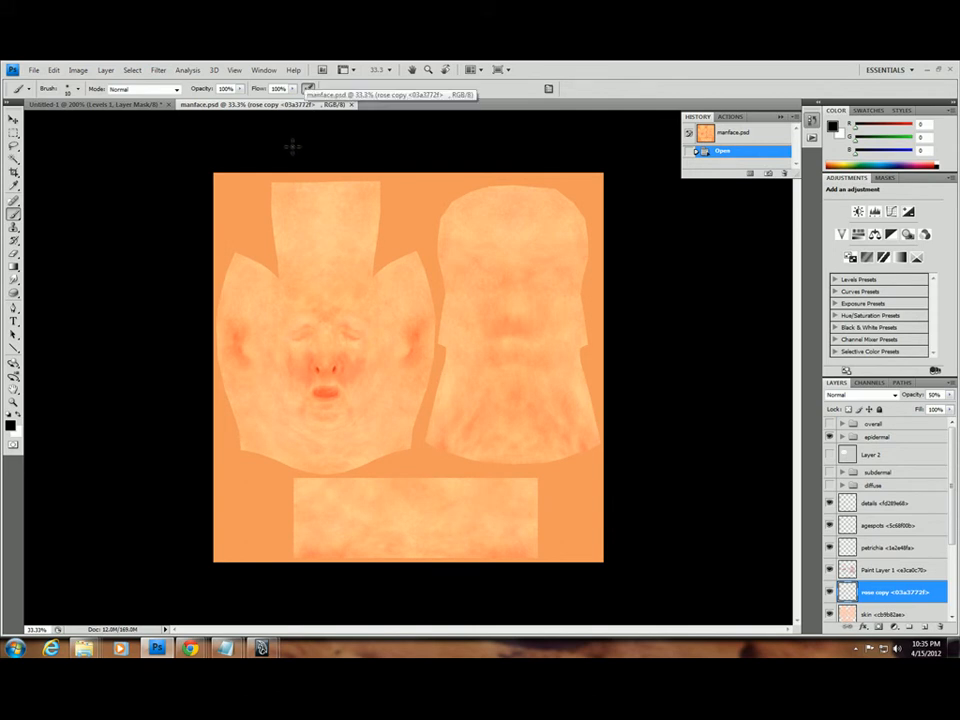
{"action": "left_click", "coordinate": [829, 437]}
Examine the painted skin layers below the groups, including details, agespots, Paint Layer 1 and rose copy.
{"action": "scroll", "coordinate": [925, 545], "scroll_direction": "down", "scroll_amount": 3}
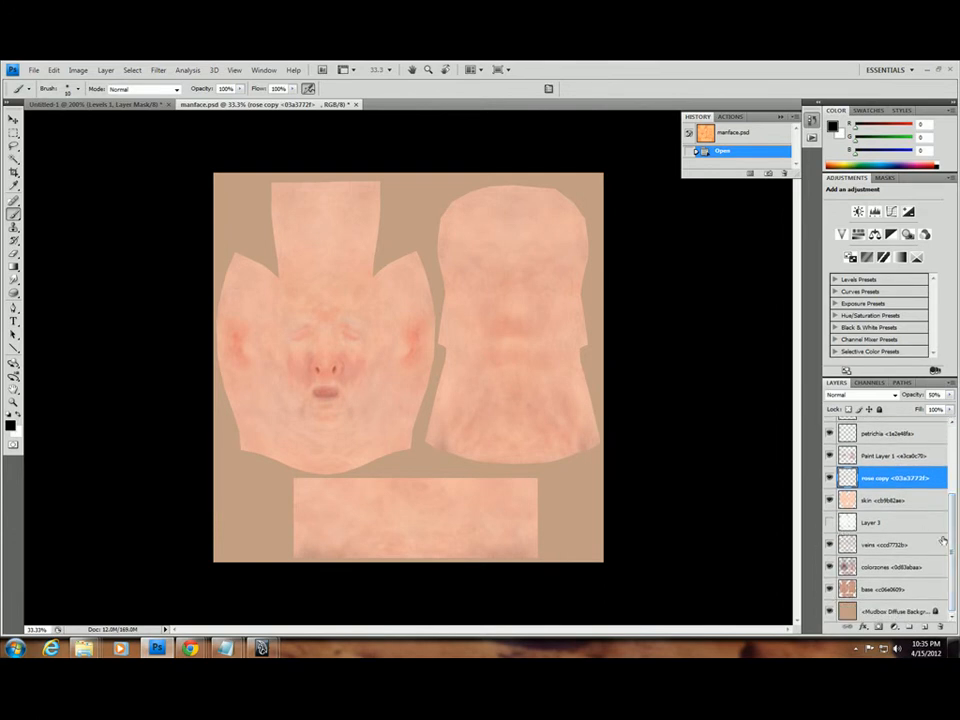
{"action": "scroll", "coordinate": [958, 570], "scroll_direction": "up", "scroll_amount": 3}
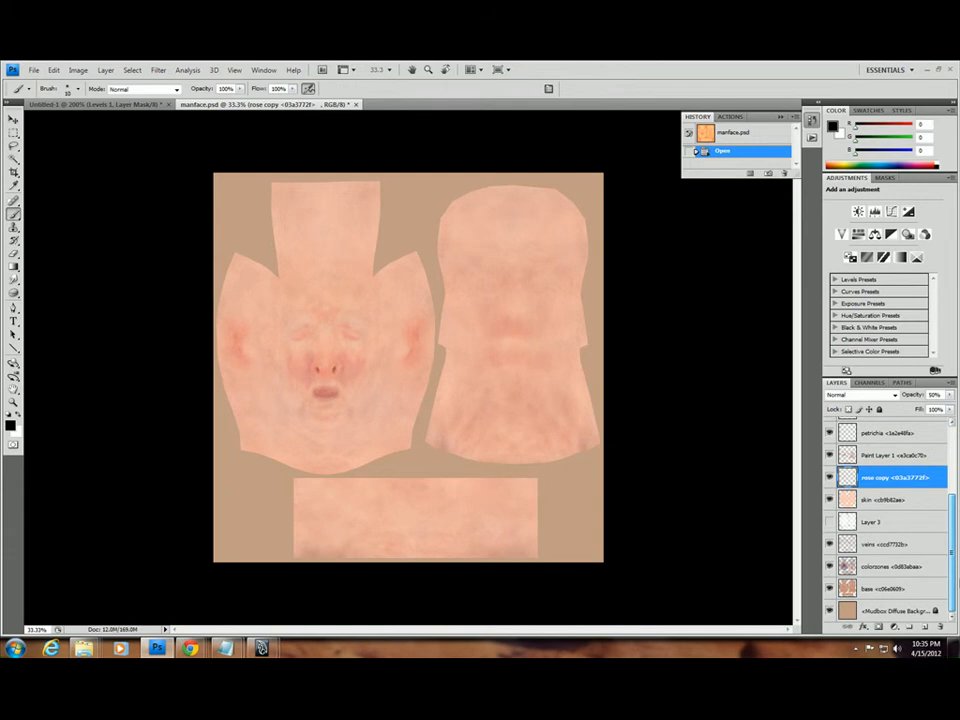
{"action": "scroll", "coordinate": [885, 520], "scroll_direction": "up", "scroll_amount": 5}
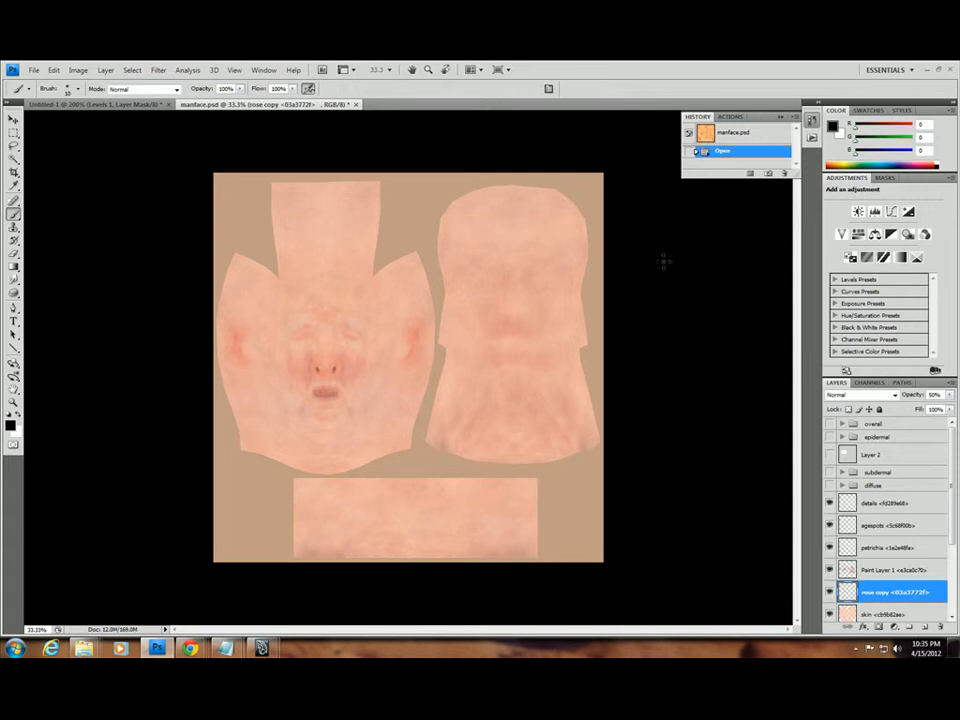
{"action": "left_click", "coordinate": [933, 506]}
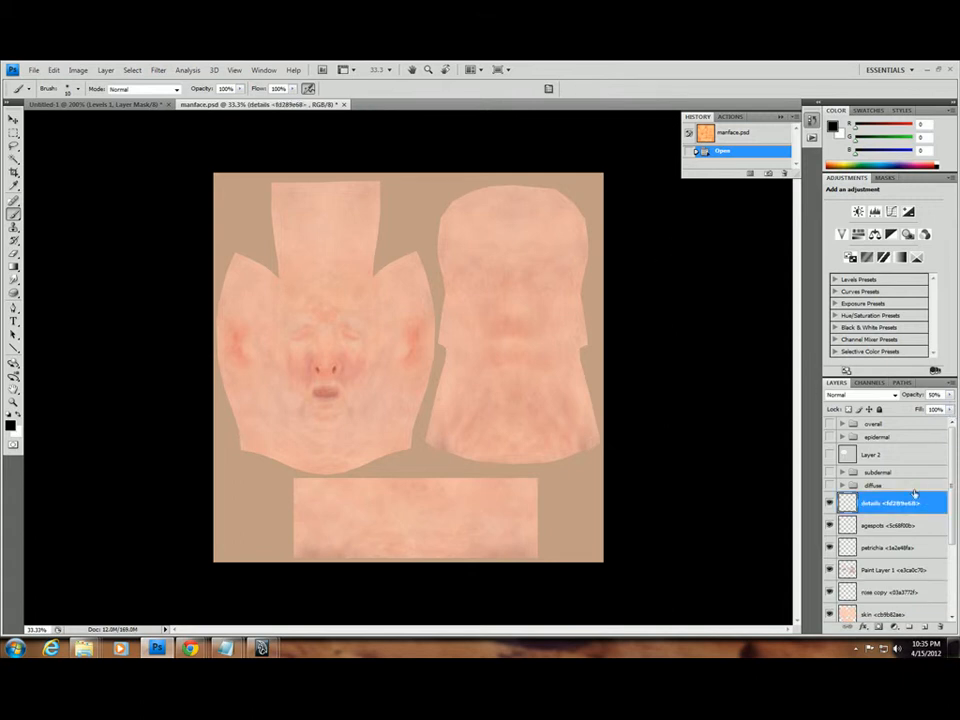
{"action": "left_click", "coordinate": [905, 530]}
{"action": "left_click", "coordinate": [907, 574]}
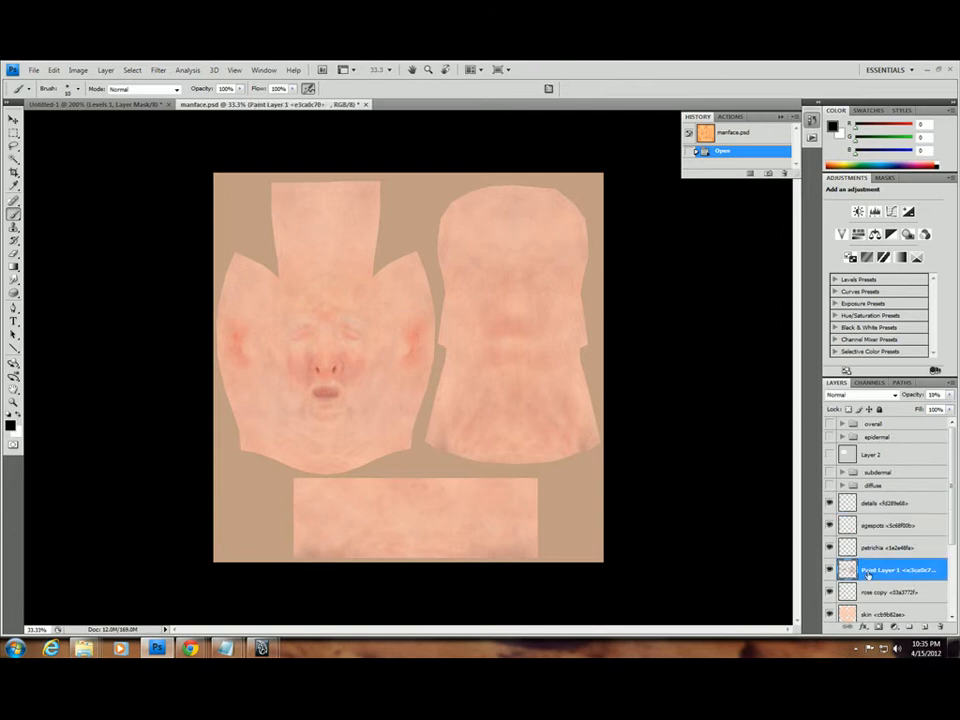
{"action": "left_click", "coordinate": [905, 591]}
{"action": "mouse_move", "coordinate": [952, 538]}
{"action": "left_mouse_down"}
{"action": "mouse_move", "coordinate": [957, 601]}
{"action": "mouse_move", "coordinate": [959, 500]}
{"action": "left_mouse_up"}
{"action": "left_click_drag", "start_coordinate": [957, 445], "coordinate": [957, 478]}
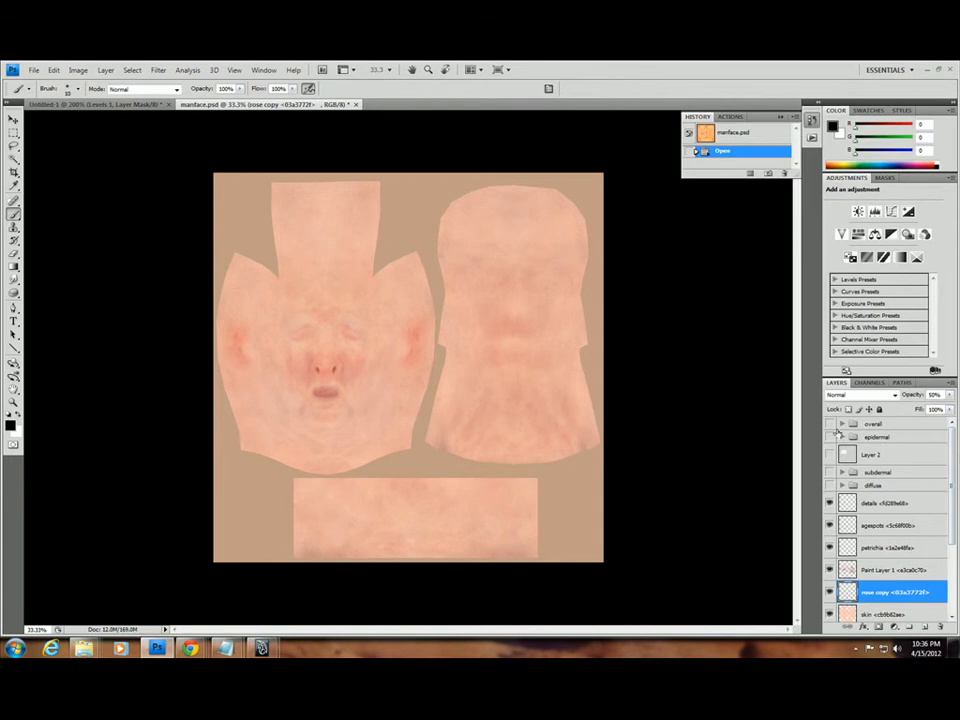
Show the overall group of manface.psd and compare its tone with the Overall Color swatch in the shader screenshot.
{"action": "left_click", "coordinate": [829, 423]}
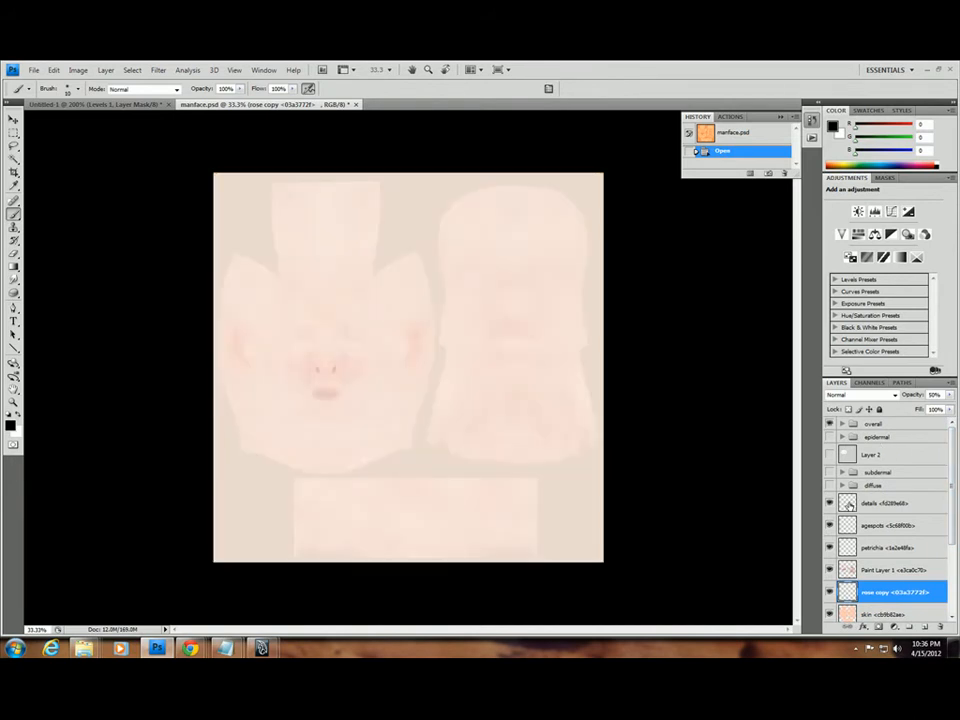
{"action": "left_click", "coordinate": [875, 423]}
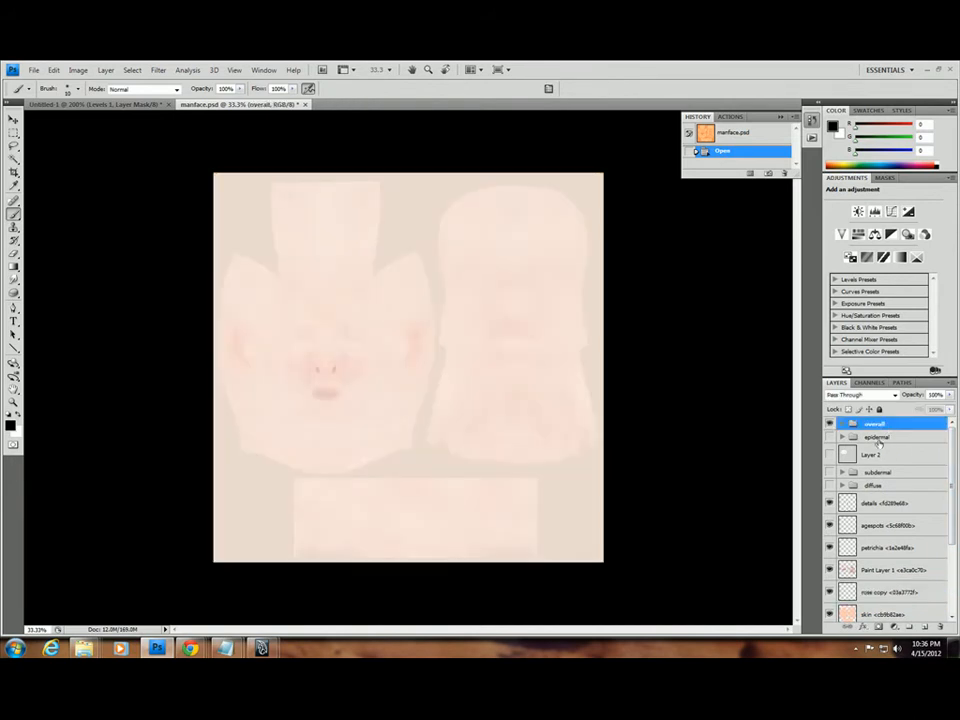
{"action": "left_click", "coordinate": [95, 104]}
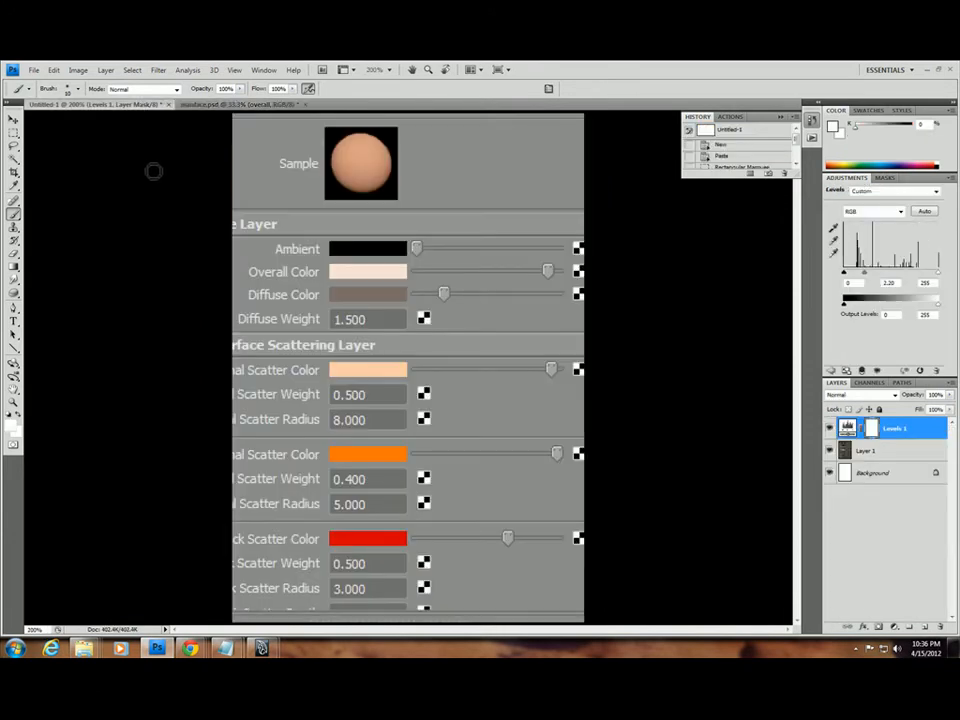
{"action": "left_click", "coordinate": [252, 104]}
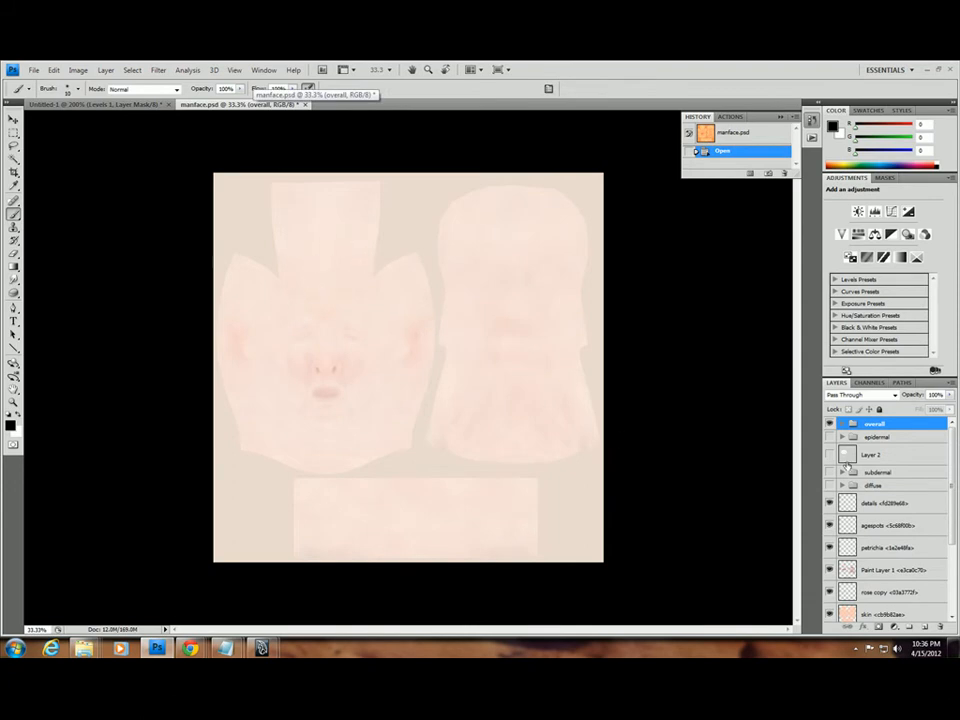
Expand the overall group to inspect its Levels adjustment, and collapse the group again.
{"action": "left_click", "coordinate": [842, 424]}
{"action": "left_click", "coordinate": [912, 443]}
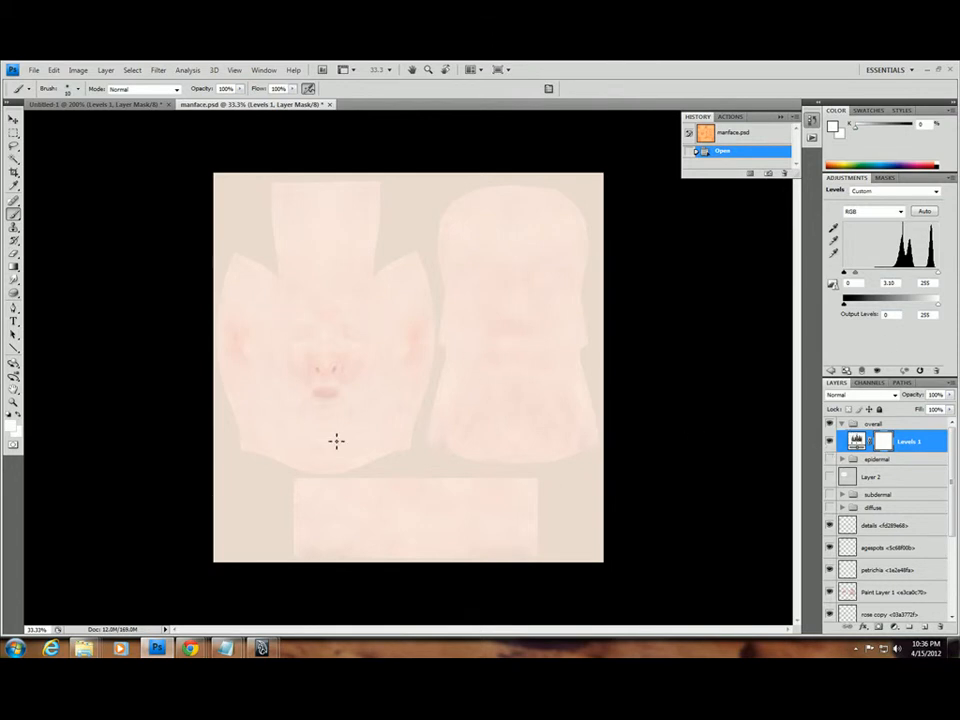
{"action": "left_click", "coordinate": [842, 424]}
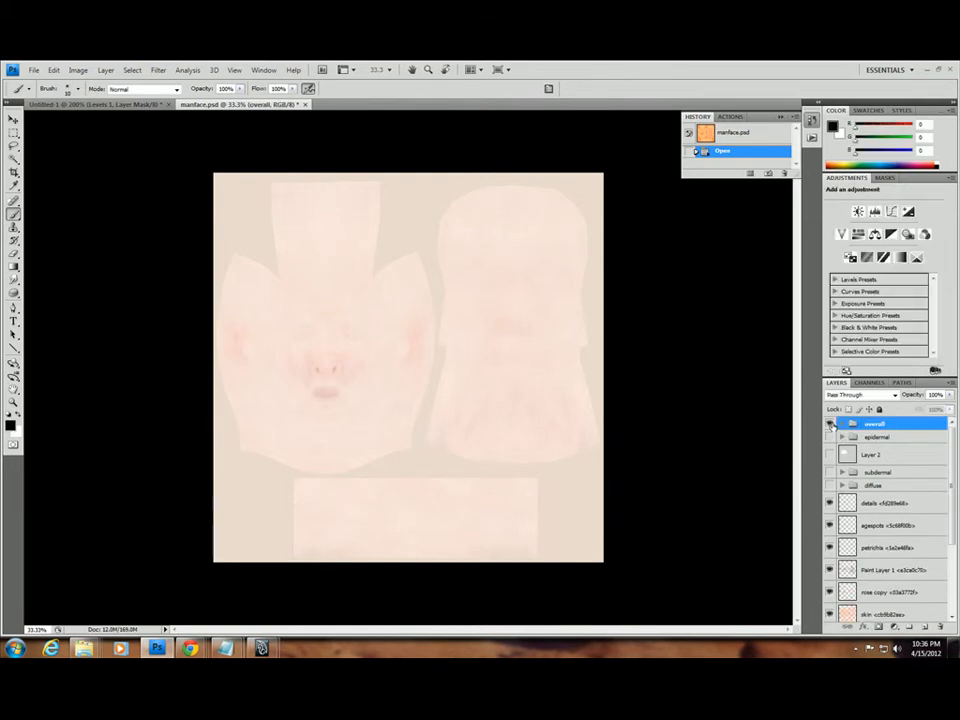
Hide the overall group, show the epidermal group and open the settings of its Levels 2 adjustment.
{"action": "left_click", "coordinate": [829, 425]}
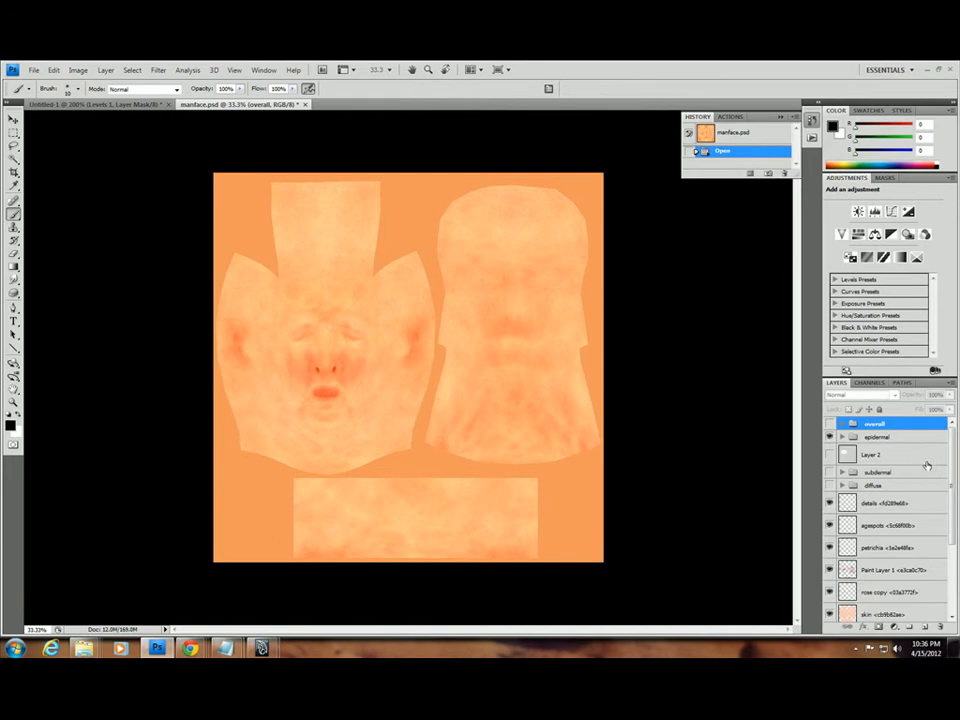
{"action": "left_click", "coordinate": [842, 437]}
{"action": "scroll", "coordinate": [953, 463], "scroll_direction": "down", "scroll_amount": 2}
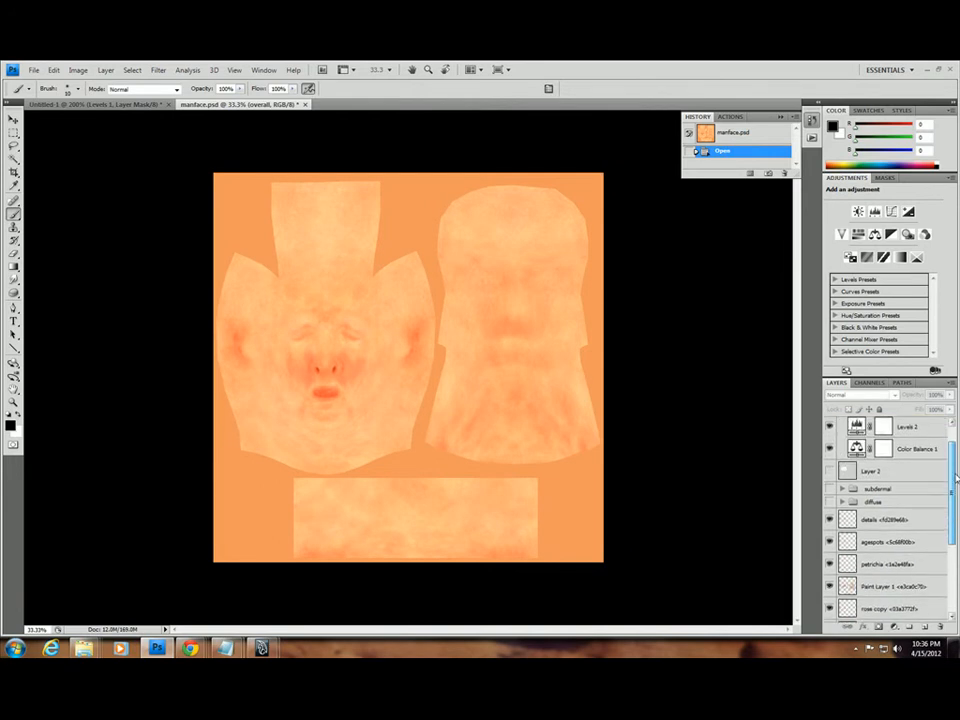
{"action": "scroll", "coordinate": [953, 463], "scroll_direction": "up", "scroll_amount": 2}
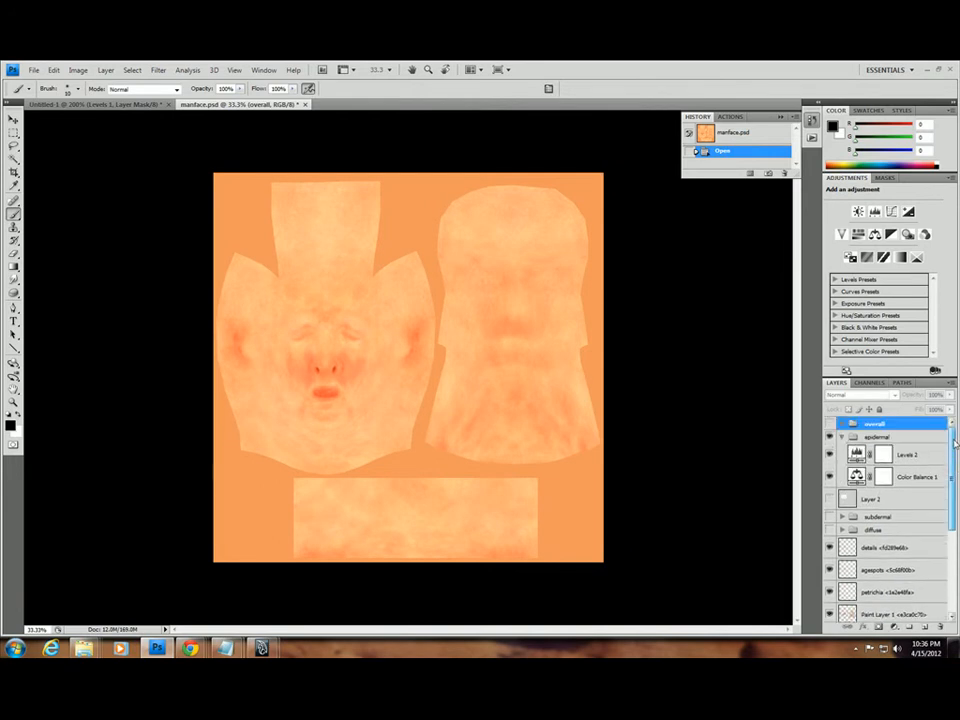
{"action": "left_click", "coordinate": [927, 457]}
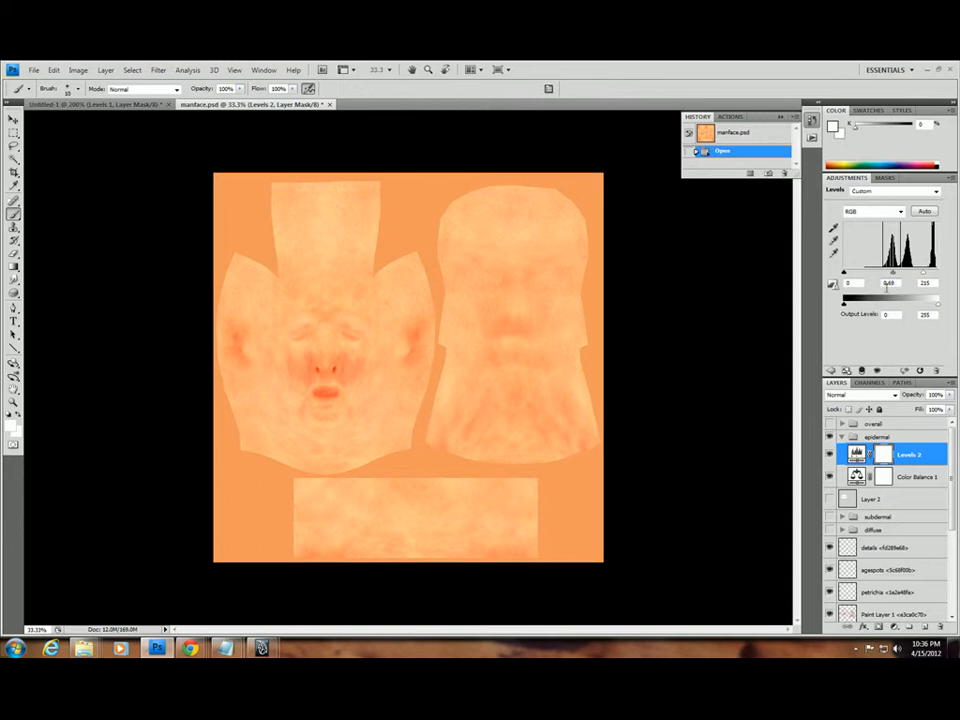
Inspect the epidermal group's Color Balance adjustment for shadows, midtones and highlights.
{"action": "left_click", "coordinate": [914, 478]}
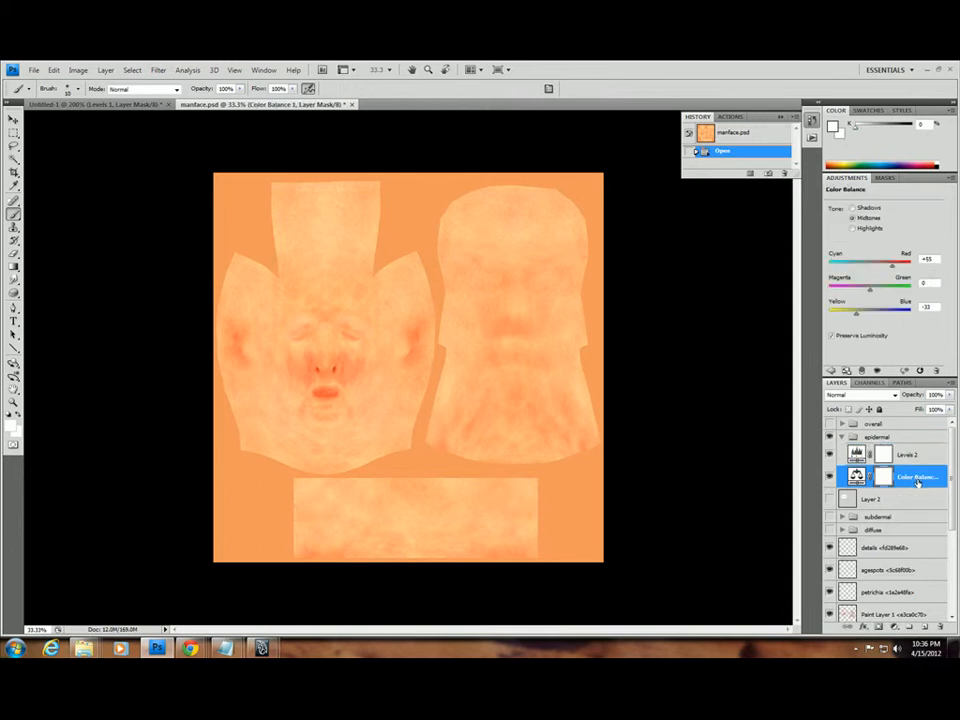
{"action": "left_click", "coordinate": [873, 209]}
{"action": "left_click", "coordinate": [870, 219]}
{"action": "left_click", "coordinate": [852, 228]}
{"action": "left_click", "coordinate": [870, 218]}
Compare the epidermal face map with the scatter color swatches in the shader screenshot.
{"action": "left_click", "coordinate": [136, 106]}
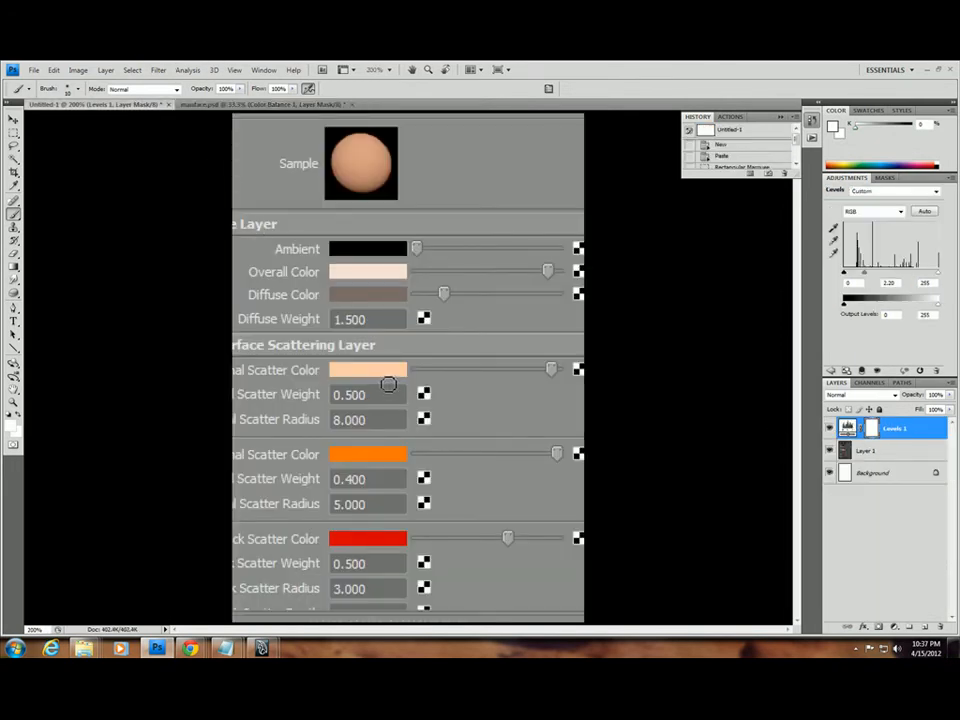
{"action": "left_click", "coordinate": [235, 104]}
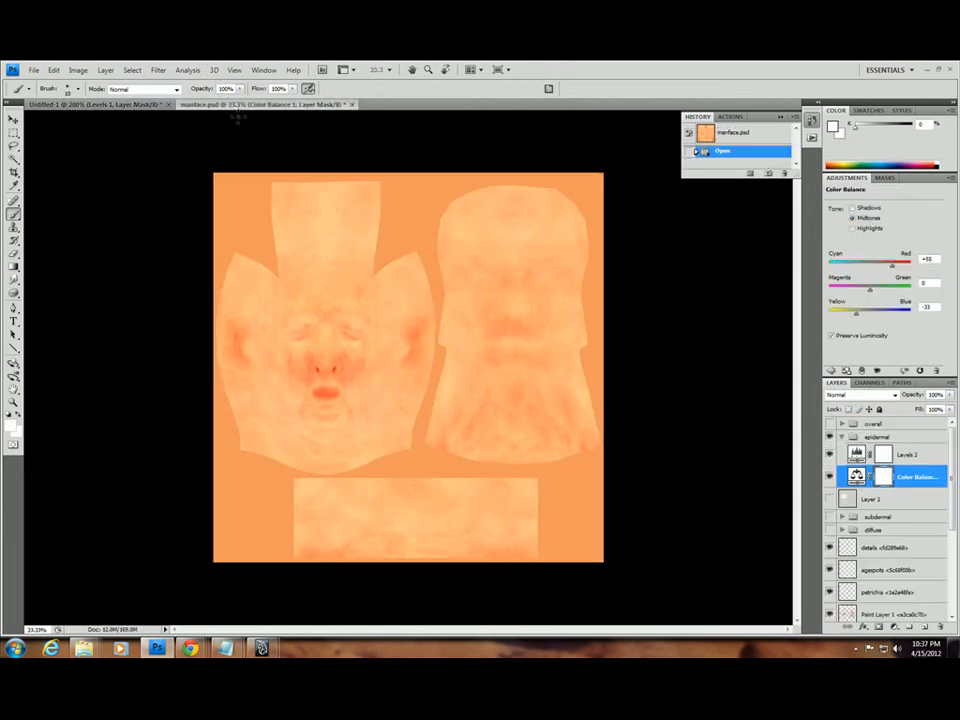
{"action": "left_click", "coordinate": [150, 105]}
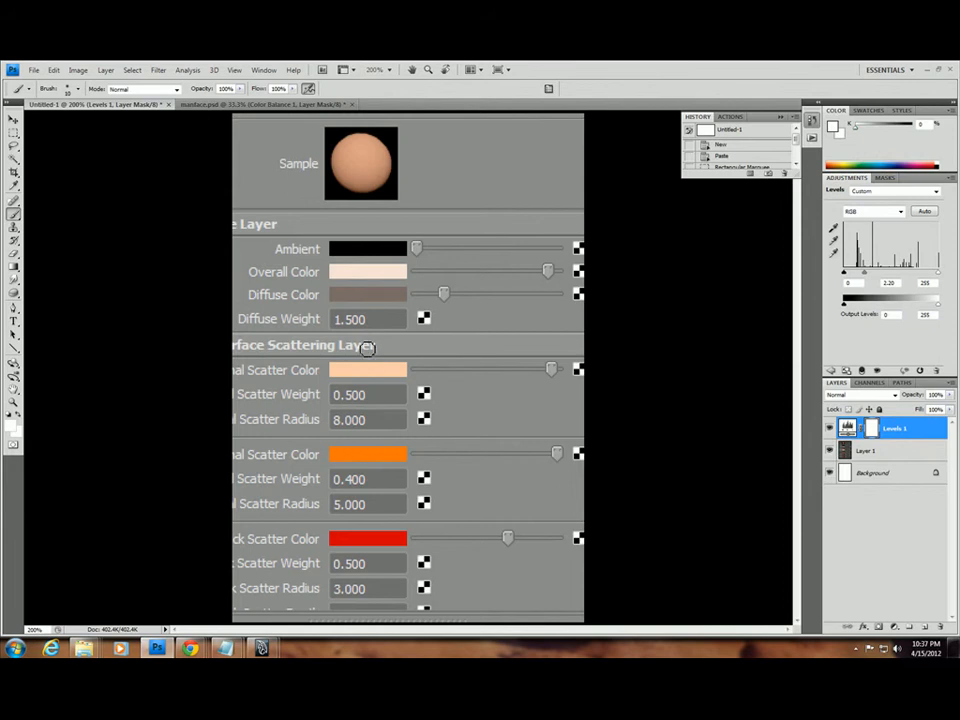
{"action": "left_click", "coordinate": [200, 104]}
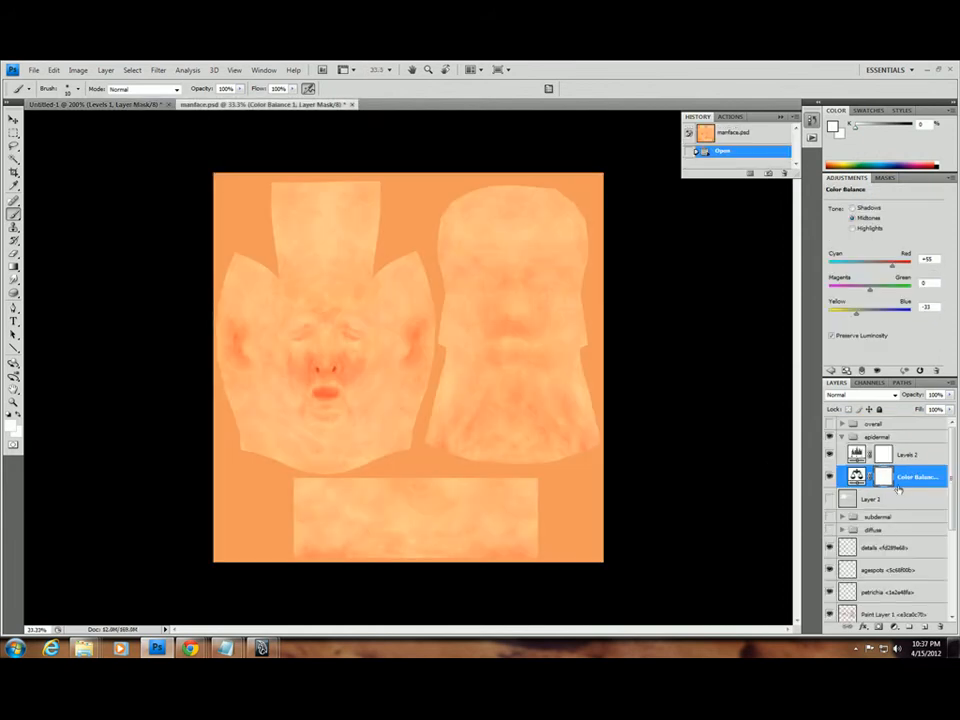
Add a new layer above Levels 2 in the epidermal group and try a black dab on the forehead with the brush enlarged to 125 px.
{"action": "left_click", "coordinate": [905, 456]}
{"action": "left_click", "coordinate": [925, 627]}
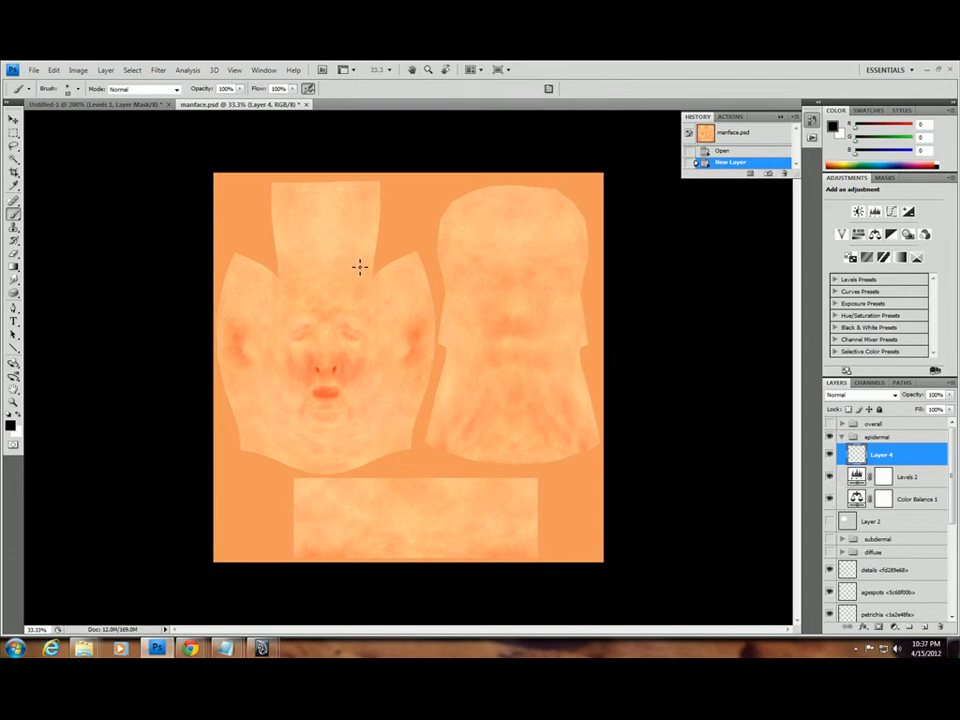
{"action": "key", "text": "bracketright"}
{"action": "key", "text": "bracketright"}
{"action": "key", "text": "bracketright"}
{"action": "key", "text": "bracketright"}
{"action": "key", "text": "bracketright"}
{"action": "key", "text": "bracketright"}
{"action": "key", "text": "bracketright"}
{"action": "key", "text": "bracketright"}
{"action": "key", "text": "bracketright"}
{"action": "key", "text": "bracketright"}
{"action": "mouse_move", "coordinate": [354, 266]}
{"action": "left_mouse_down"}
{"action": "mouse_move", "coordinate": [343, 246]}
{"action": "mouse_move", "coordinate": [350, 268]}
{"action": "left_mouse_up"}
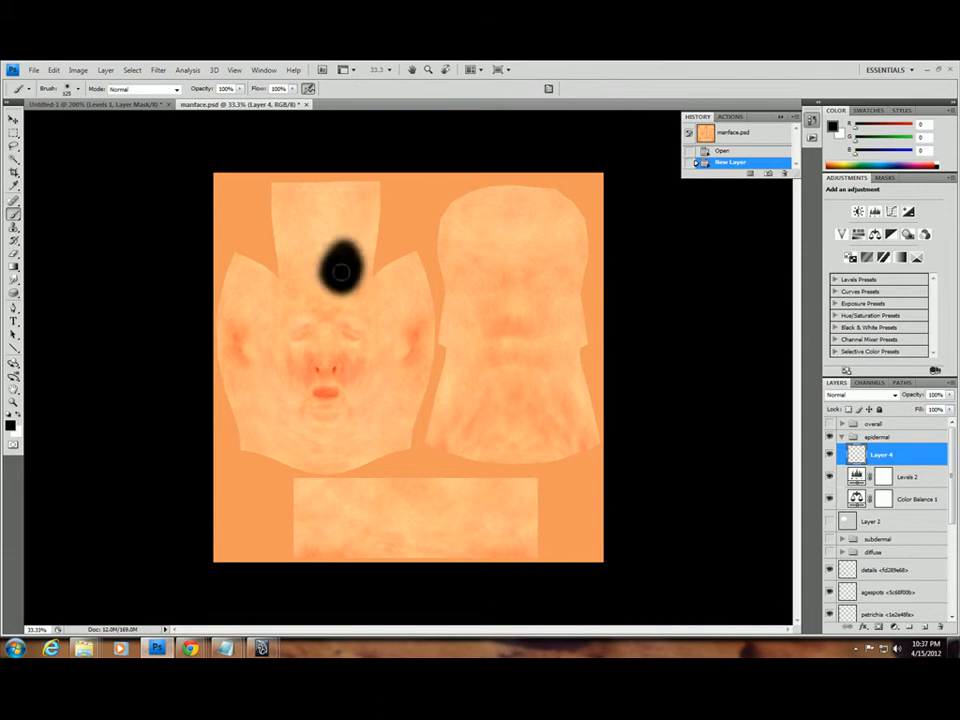
{"action": "key", "text": "ctrl+z"}
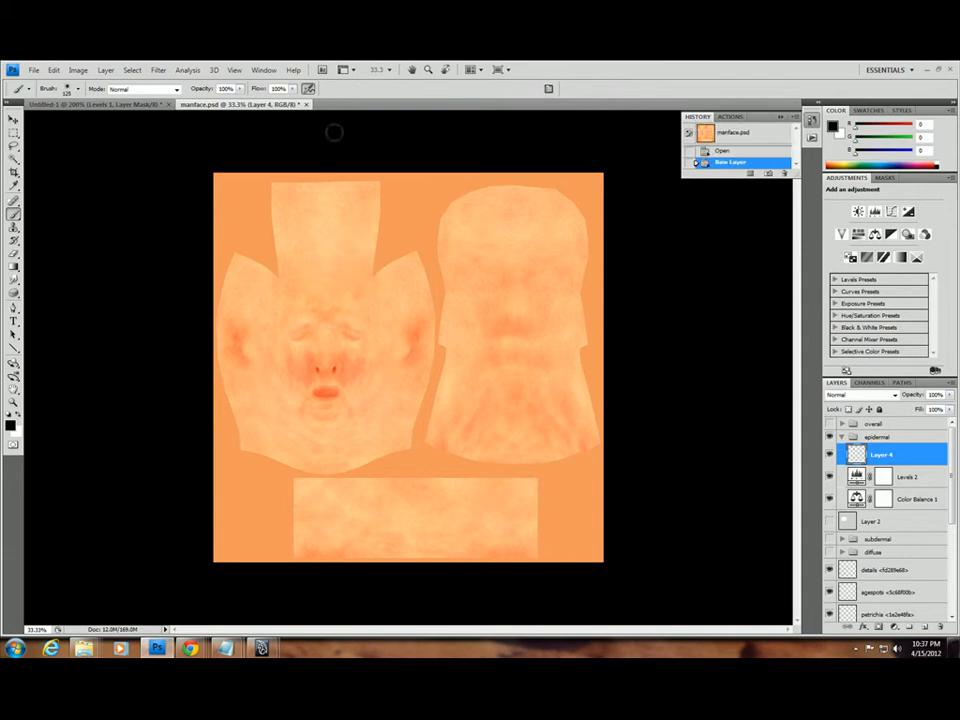
Sample the Overall Color swatch with the screenshot's Layer 1 active, and try a dab of it on the face map's forehead.
{"action": "left_click", "coordinate": [129, 104]}
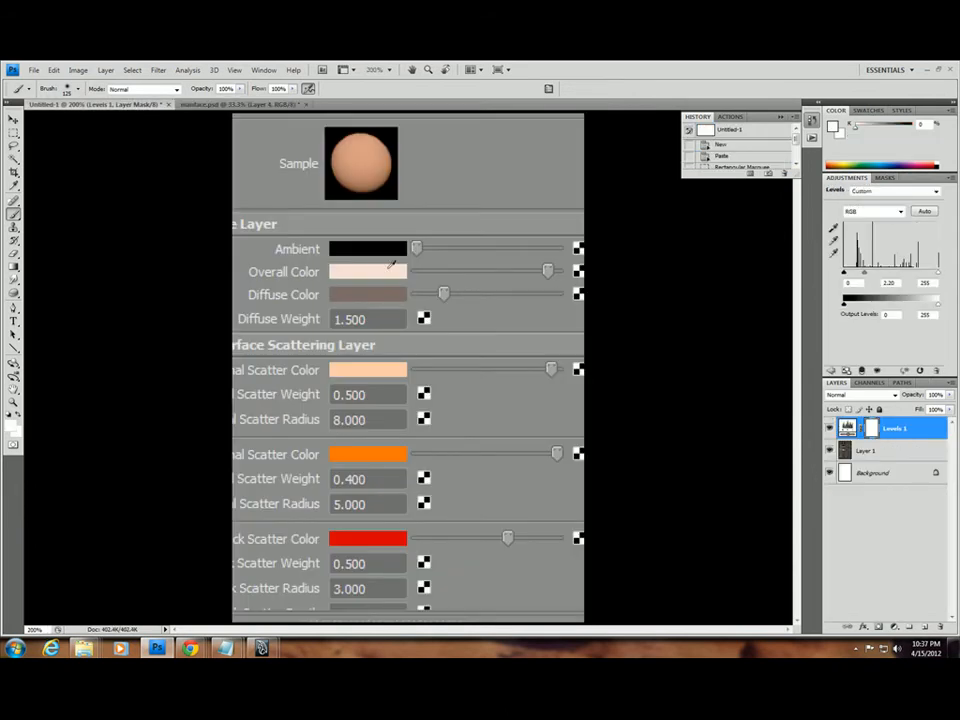
{"action": "left_click", "coordinate": [85, 71]}
{"action": "left_click", "coordinate": [88, 72]}
{"action": "left_click", "coordinate": [866, 454]}
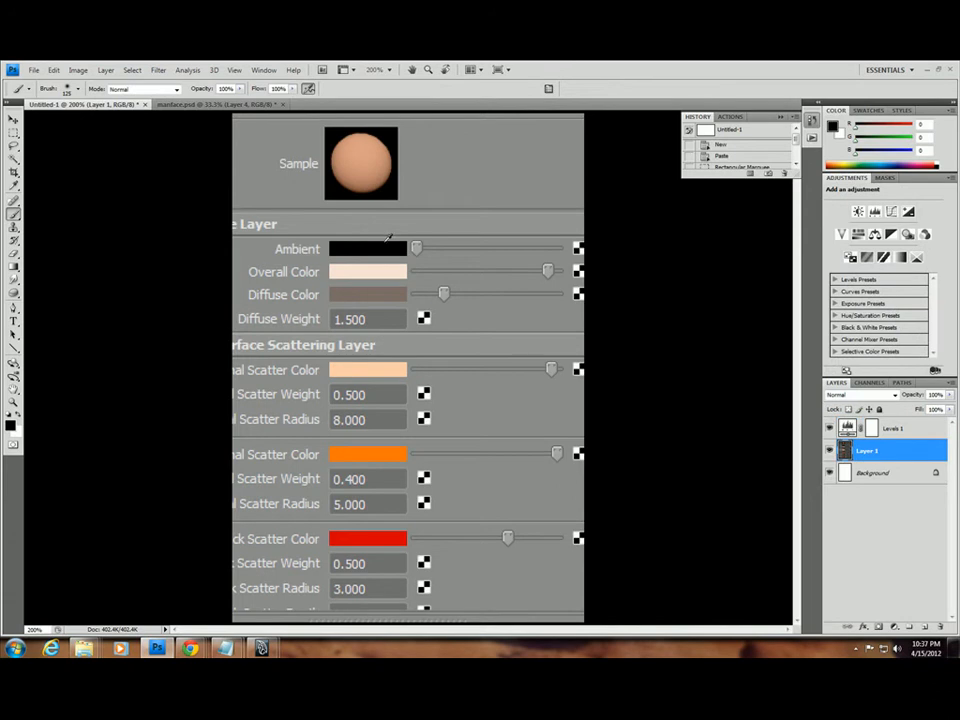
{"action": "left_click", "coordinate": [212, 104]}
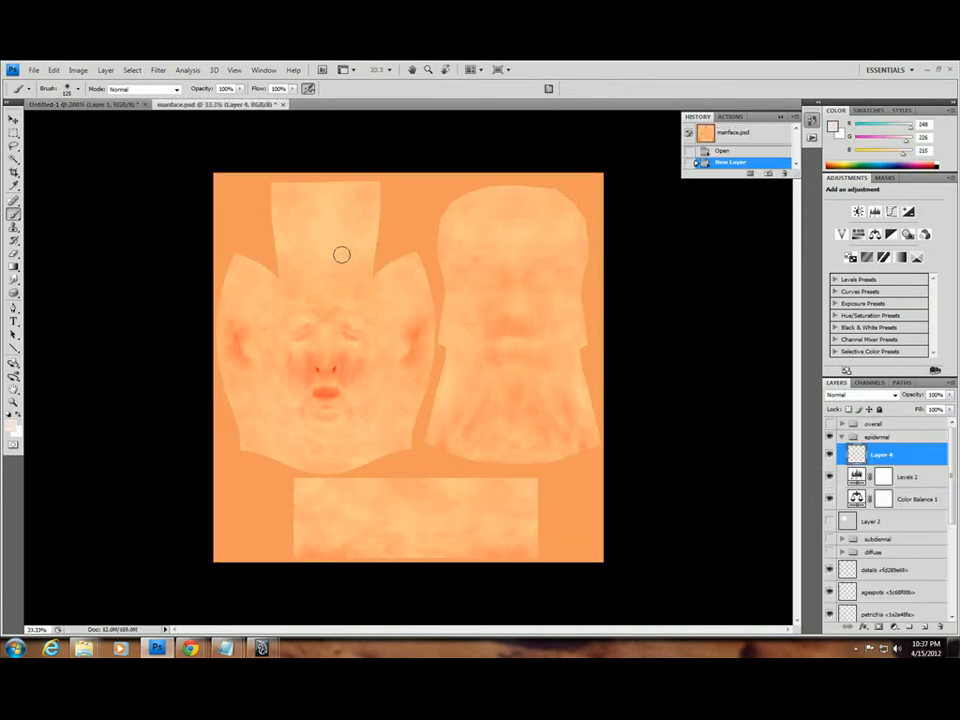
{"action": "left_click_drag", "start_coordinate": [341, 240], "coordinate": [345, 258]}
{"action": "key", "text": "ctrl+z"}
Sample the peach epidermal scatter color swatch from the shader screenshot as the foreground color.
{"action": "left_click", "coordinate": [110, 104]}
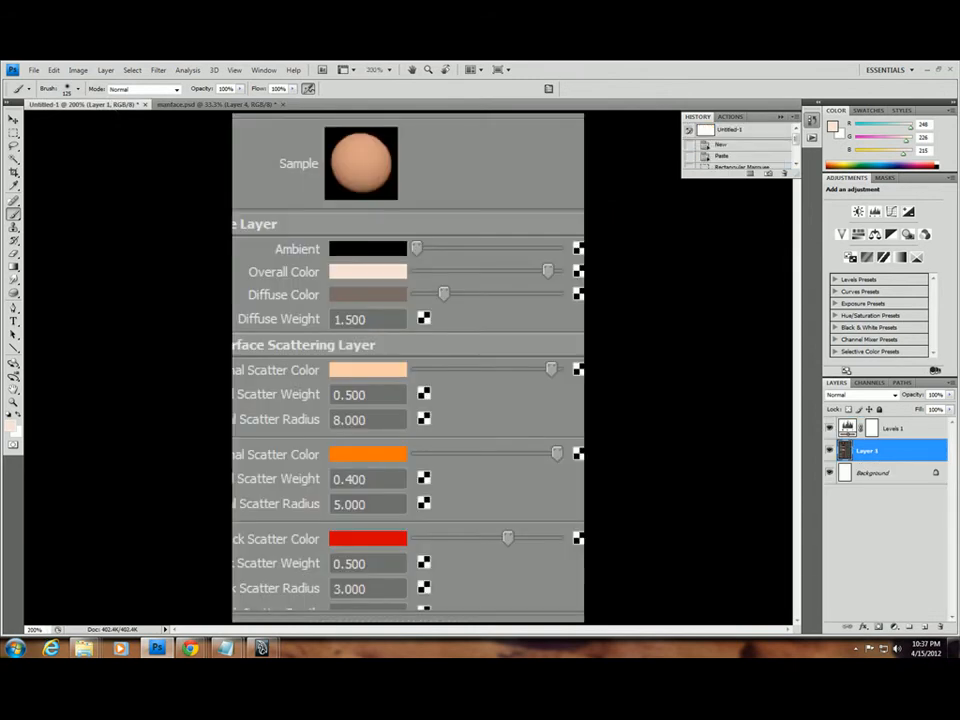
{"action": "left_click", "coordinate": [378, 368], "text": "alt"}
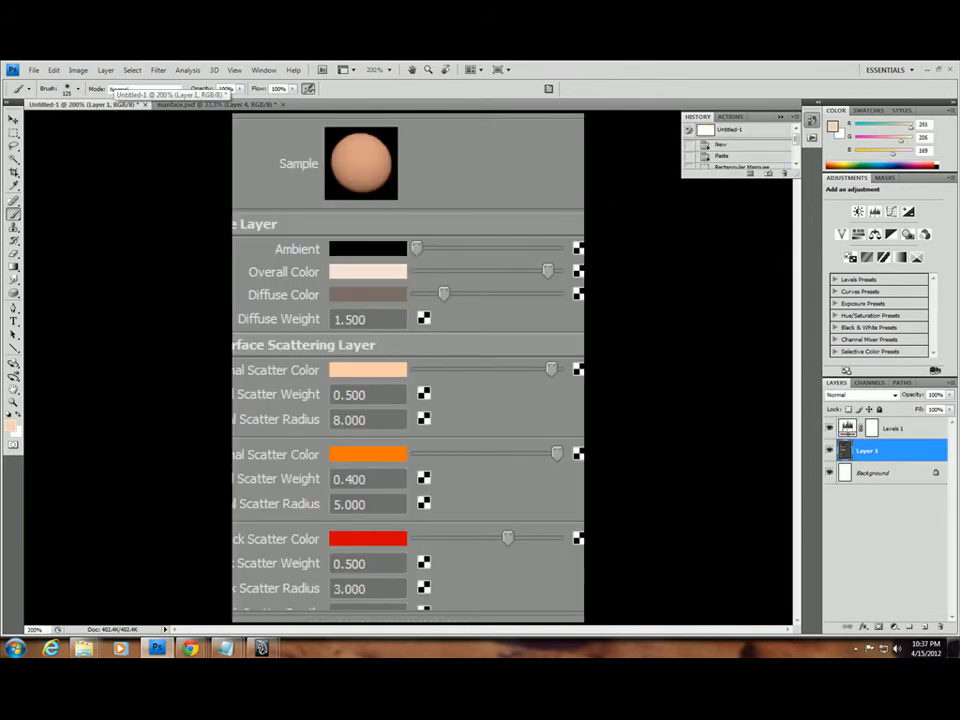
Try a dab of the sampled peach color on the face map's forehead in manface.psd, and undo it.
{"action": "left_click", "coordinate": [215, 104]}
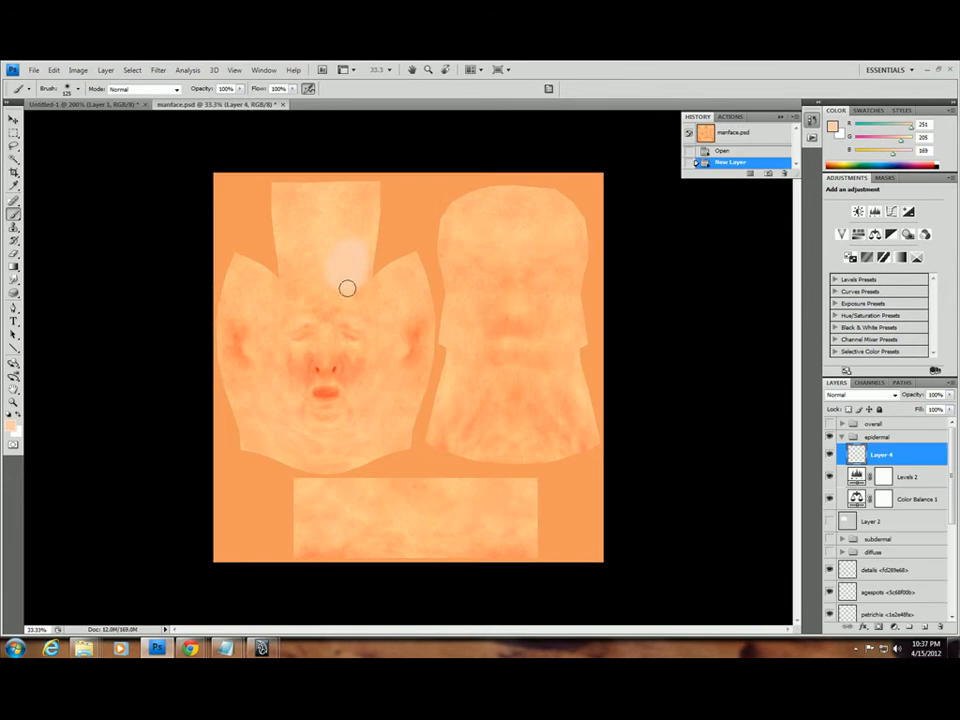
{"action": "left_click_drag", "start_coordinate": [343, 272], "coordinate": [346, 245]}
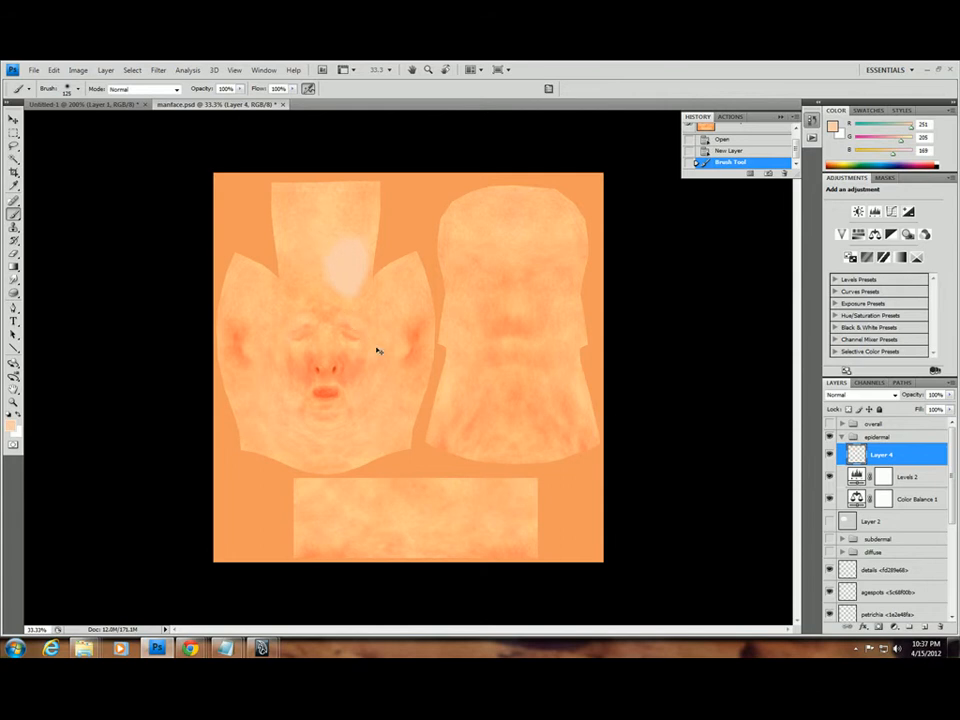
{"action": "key", "text": "ctrl+z"}
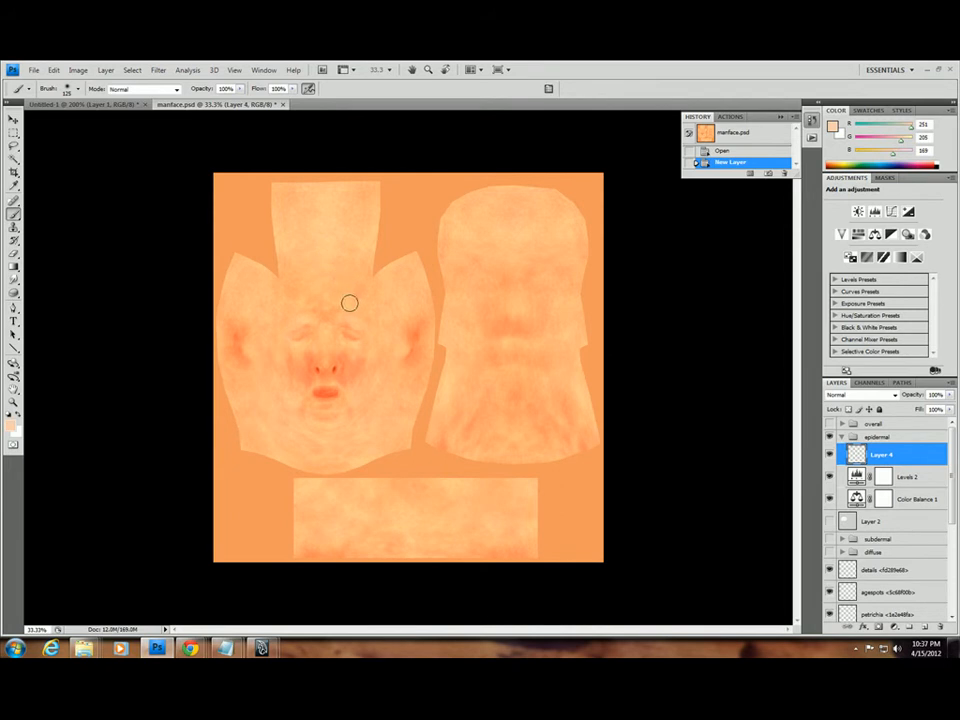
Hide Layer 4 in the epidermal group and collapse the group.
{"action": "left_click", "coordinate": [830, 457]}
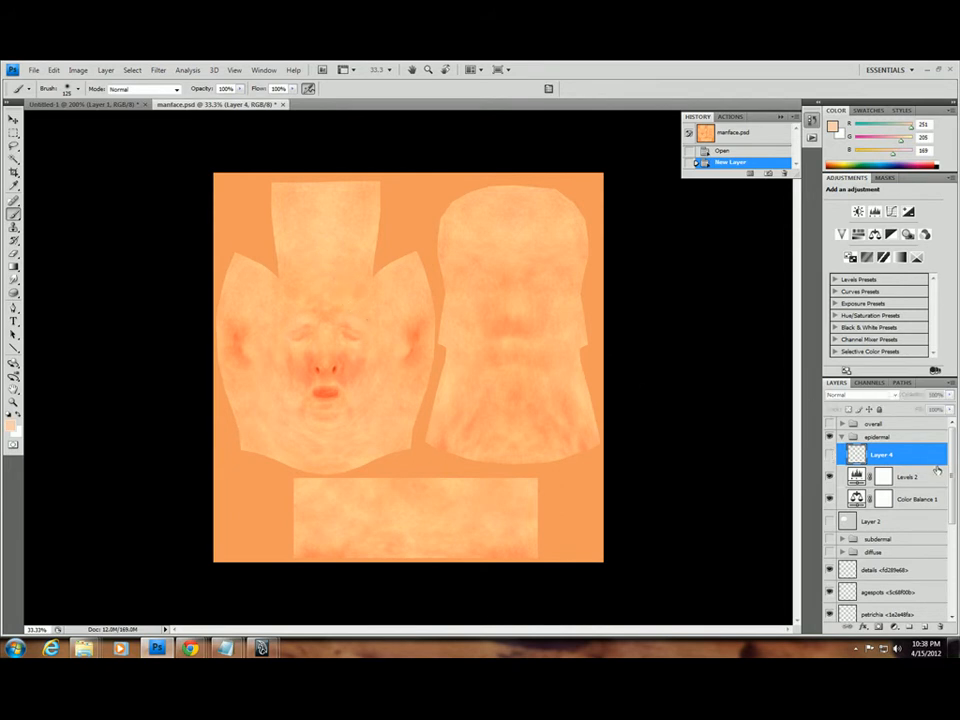
{"action": "scroll", "coordinate": [955, 472], "scroll_direction": "down", "scroll_amount": 1}
{"action": "scroll", "coordinate": [957, 473], "scroll_direction": "up", "scroll_amount": 1}
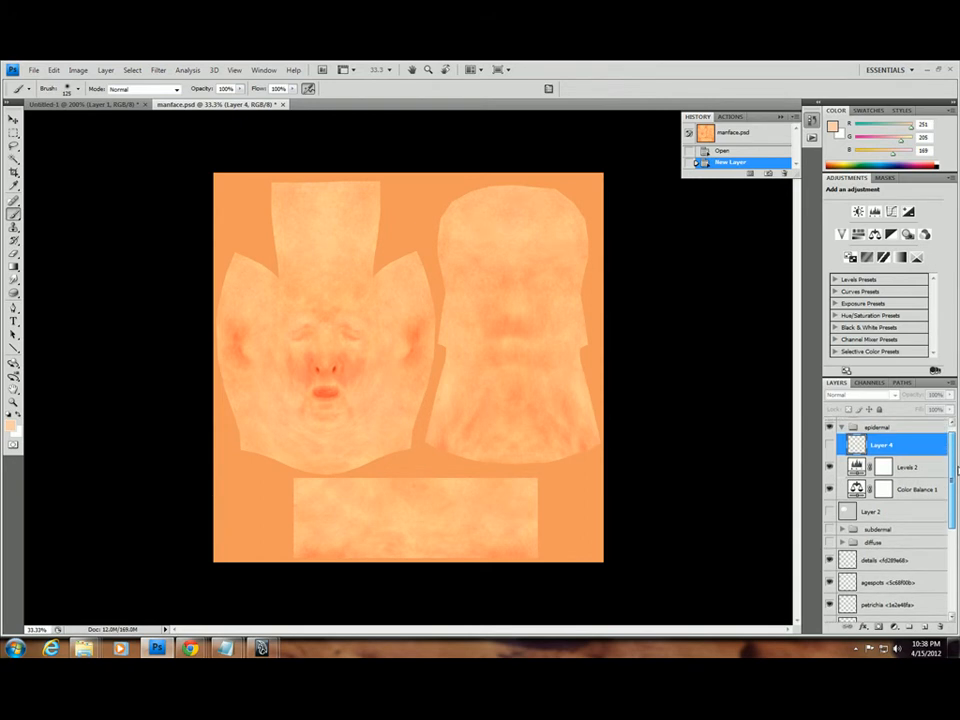
{"action": "left_click_drag", "start_coordinate": [958, 471], "coordinate": [951, 475]}
{"action": "left_click", "coordinate": [842, 429]}
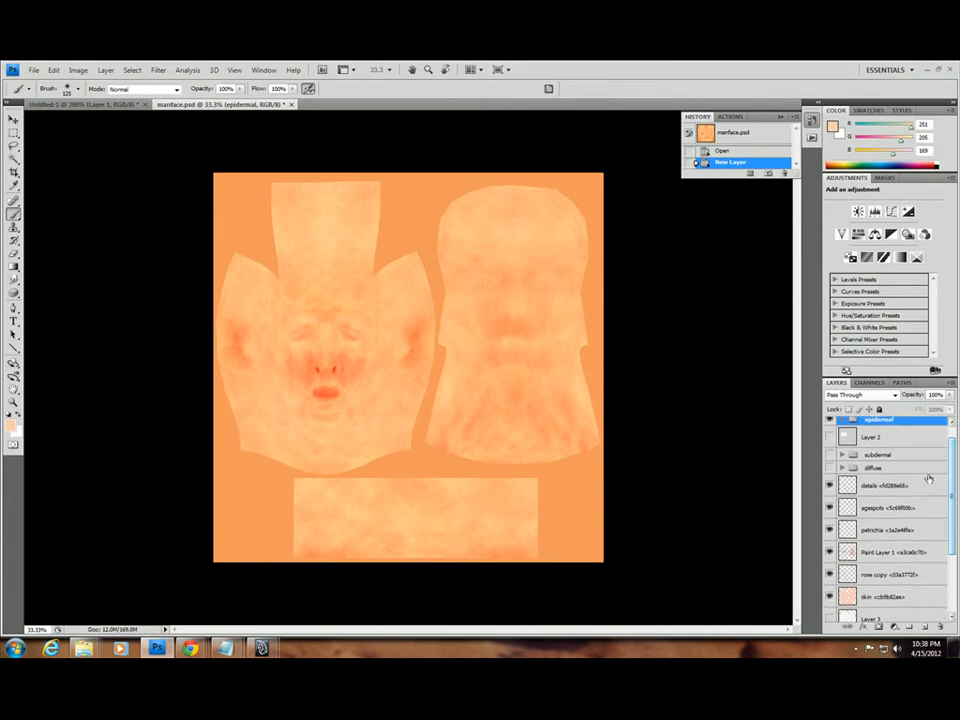
Hide the epidermal group, and show and expand the subdermal group.
{"action": "left_click", "coordinate": [829, 420]}
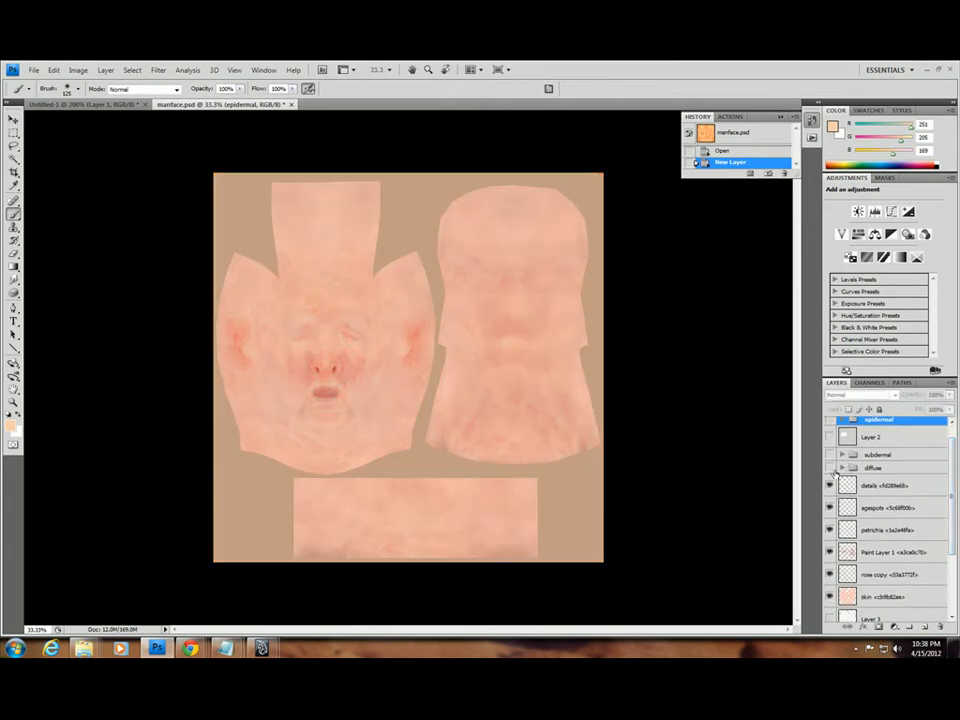
{"action": "left_click", "coordinate": [829, 454]}
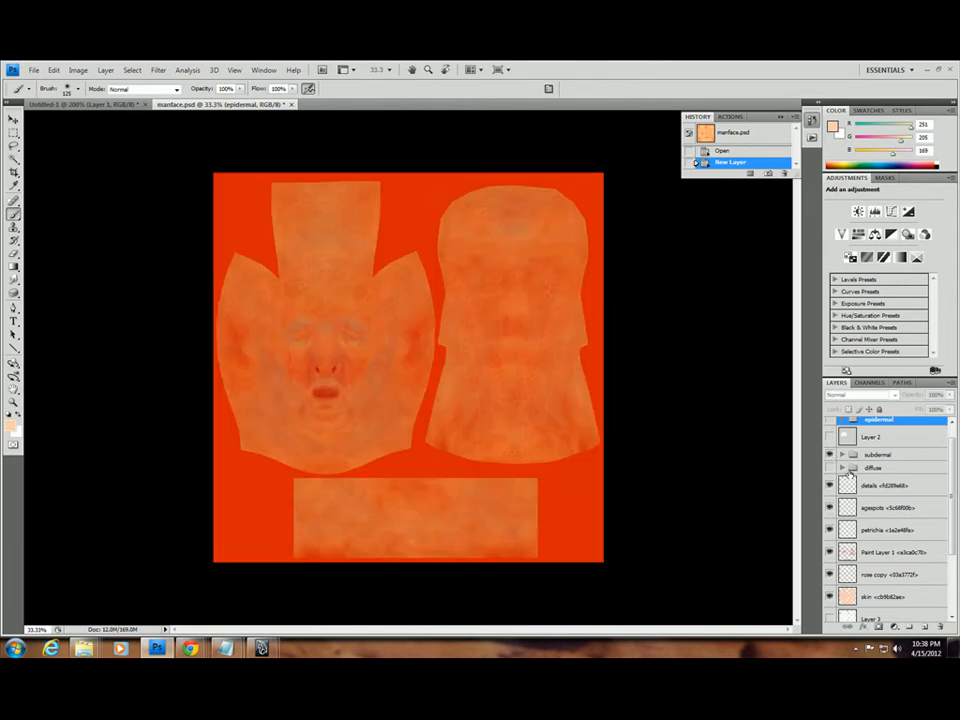
{"action": "left_click", "coordinate": [843, 455]}
{"action": "left_click_drag", "start_coordinate": [948, 469], "coordinate": [948, 483]}
Review the subdermal group's colorzones and veins copies and the Color Balance 2 settings for shadows, midtones and highlights.
{"action": "left_click", "coordinate": [878, 445]}
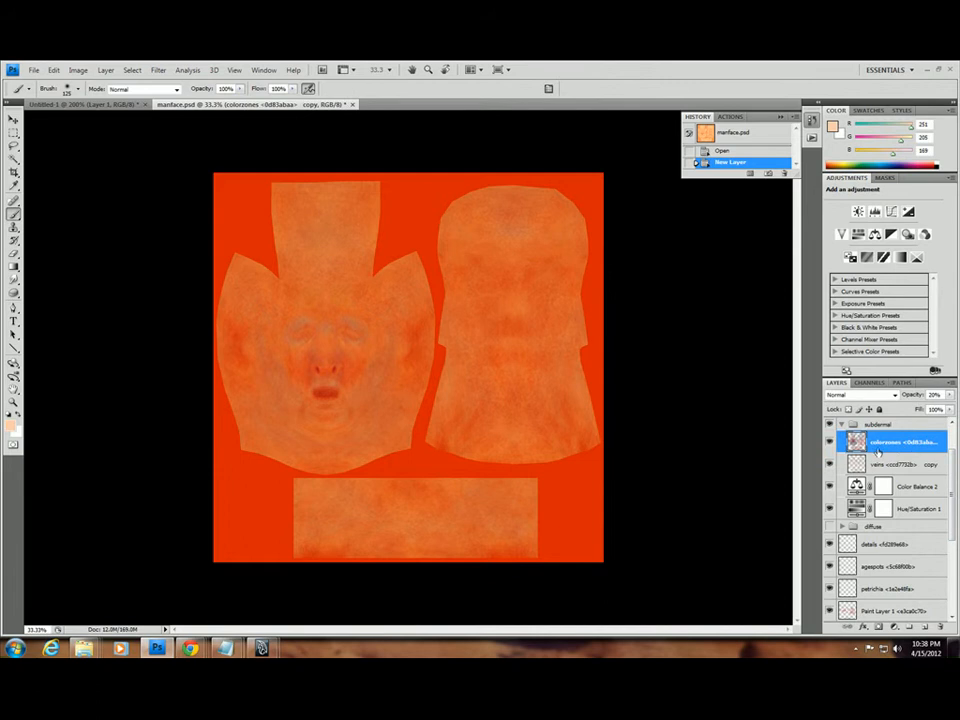
{"action": "left_click", "coordinate": [880, 466]}
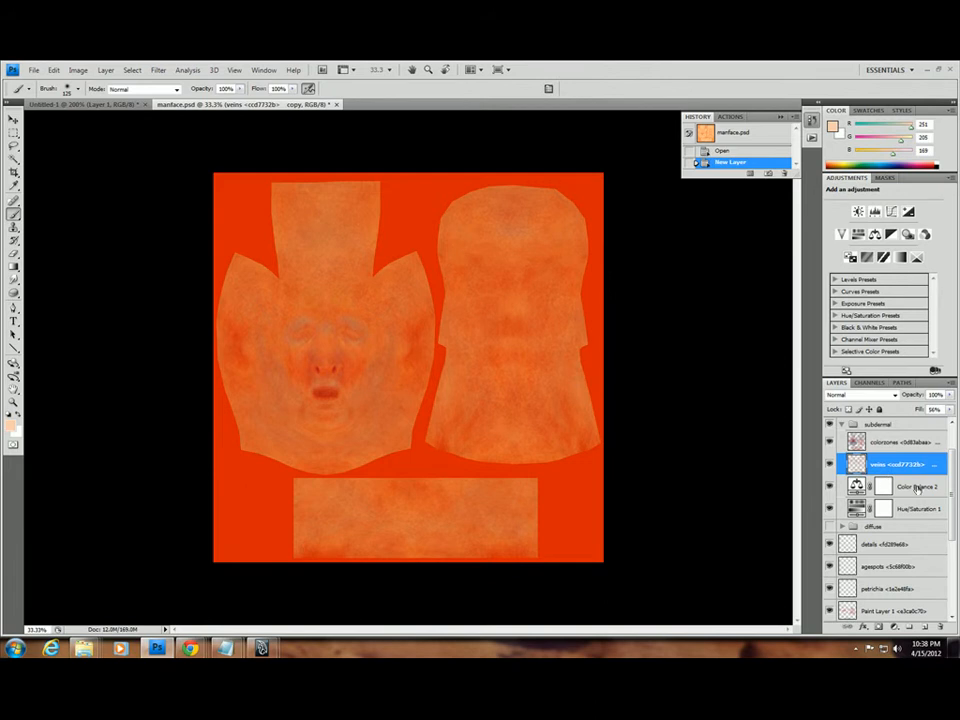
{"action": "left_click", "coordinate": [924, 487]}
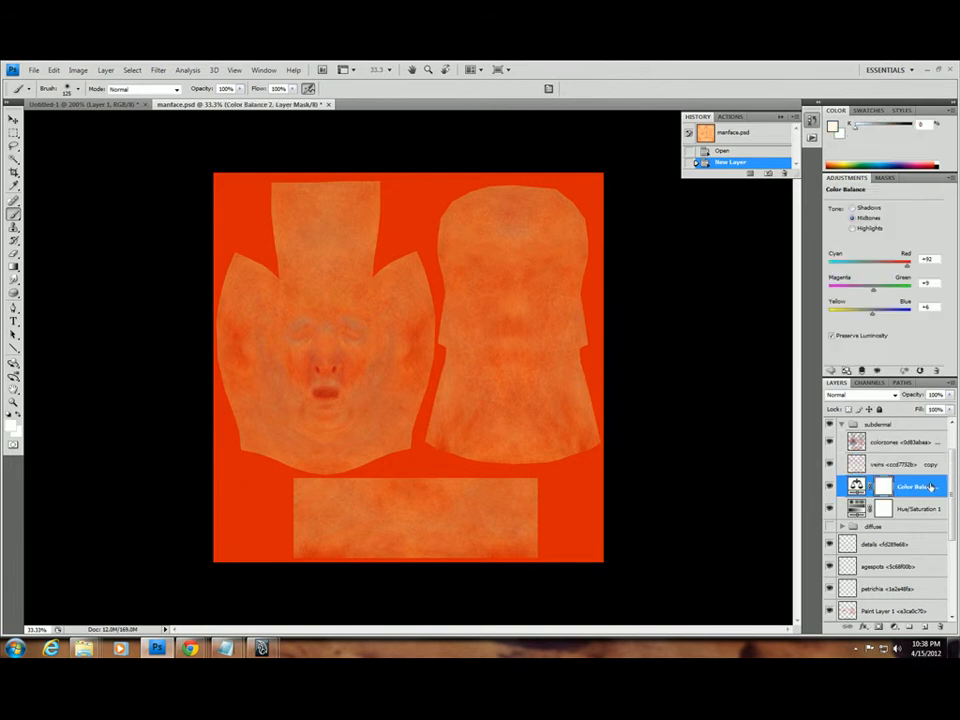
{"action": "left_click", "coordinate": [870, 208]}
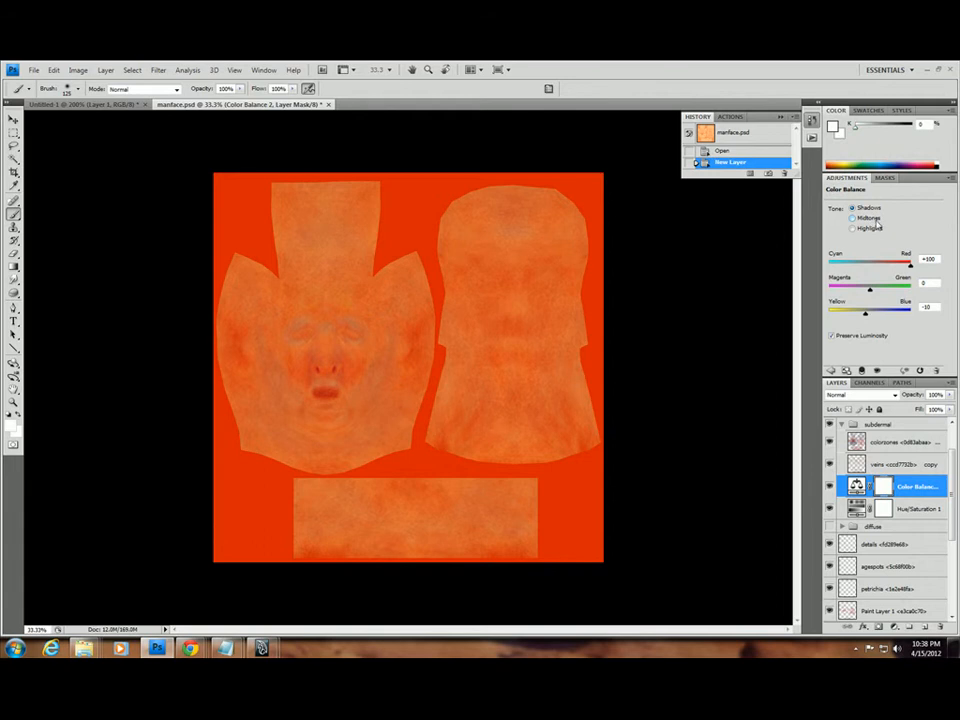
{"action": "left_click", "coordinate": [868, 218]}
{"action": "left_click", "coordinate": [876, 230]}
Review the colorzones and veins copy layers and compare the subdermal map with the scatter color swatches in the shader screenshot.
{"action": "left_click", "coordinate": [931, 450]}
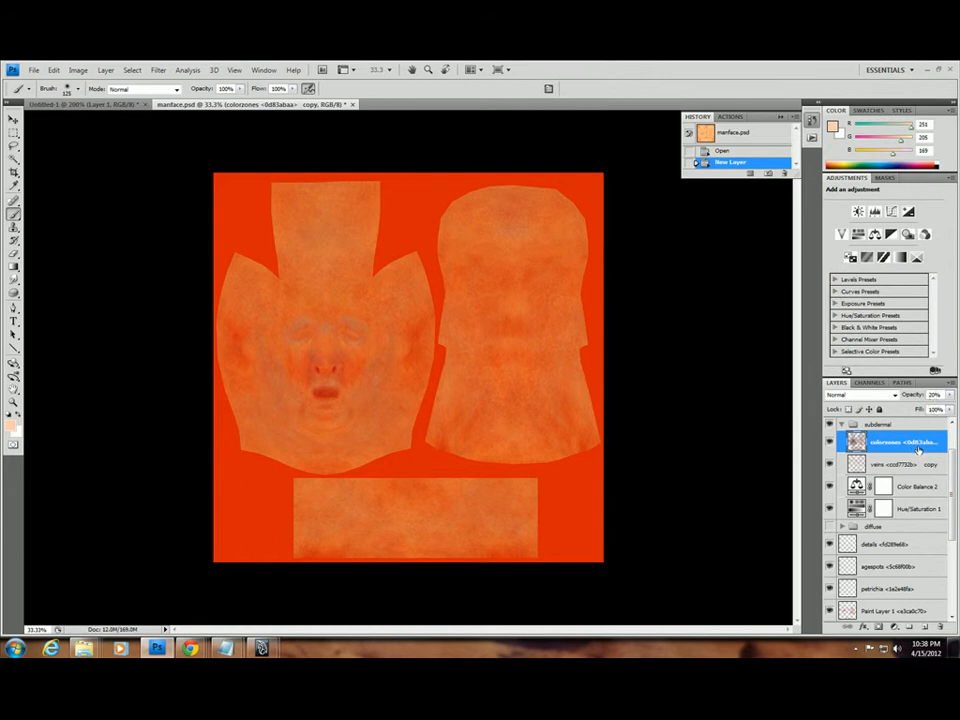
{"action": "left_click", "coordinate": [903, 465]}
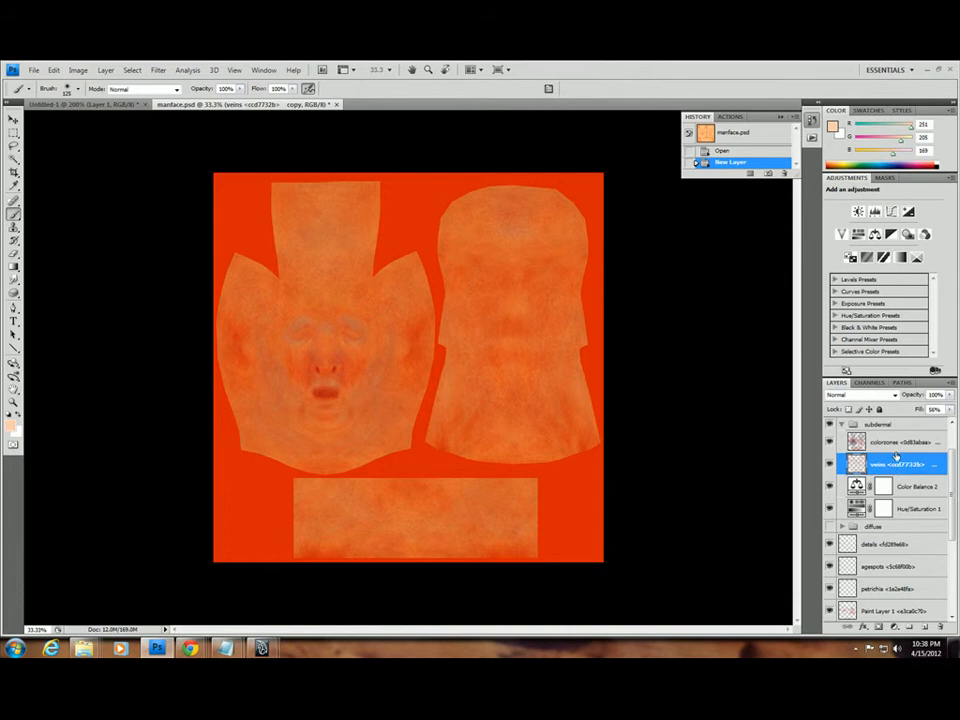
{"action": "left_click", "coordinate": [898, 443]}
{"action": "left_click", "coordinate": [897, 467]}
{"action": "left_click", "coordinate": [898, 442]}
{"action": "left_click", "coordinate": [900, 471]}
{"action": "left_click", "coordinate": [122, 105]}
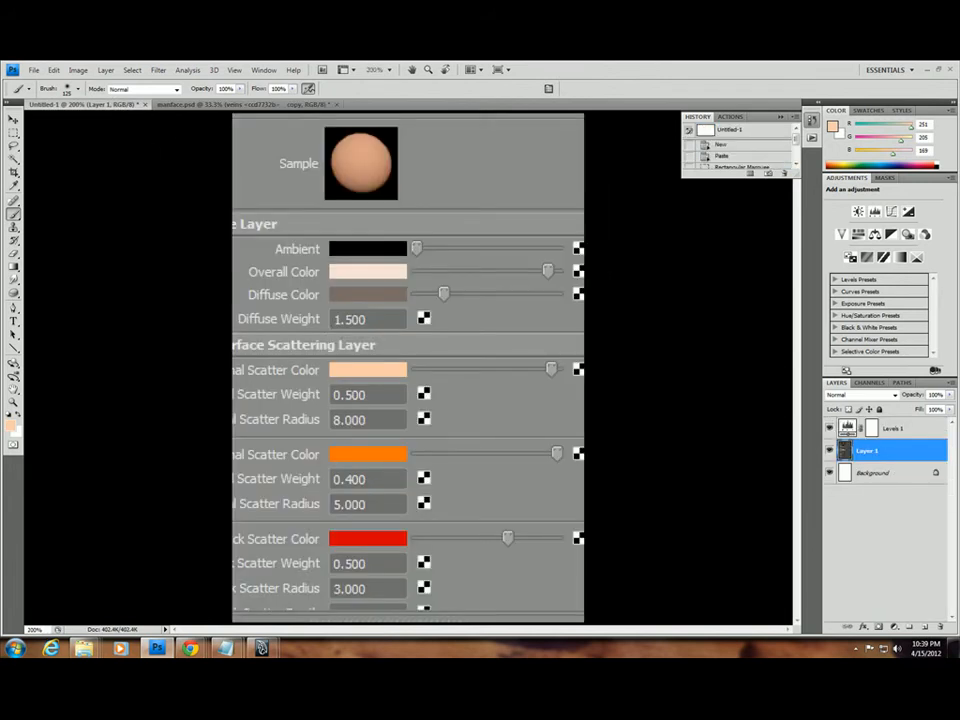
{"action": "left_click", "coordinate": [262, 105]}
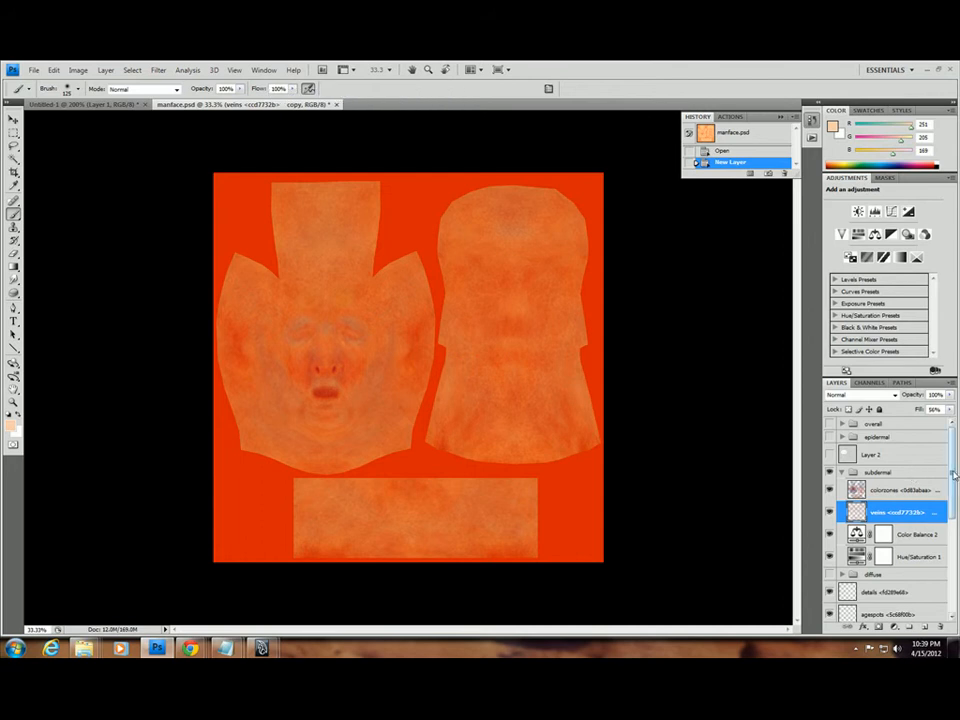
Set the saturation of the subdermal group's Hue/Saturation 1 adjustment to 26.
{"action": "scroll", "coordinate": [890, 500], "scroll_direction": "down", "scroll_amount": 2}
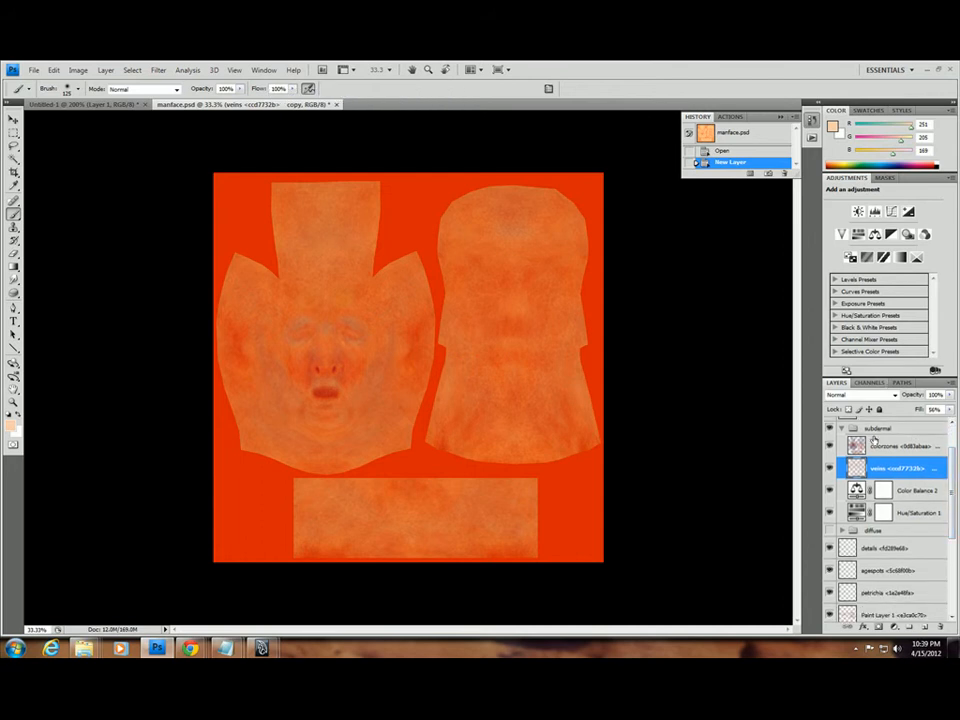
{"action": "left_click", "coordinate": [928, 516]}
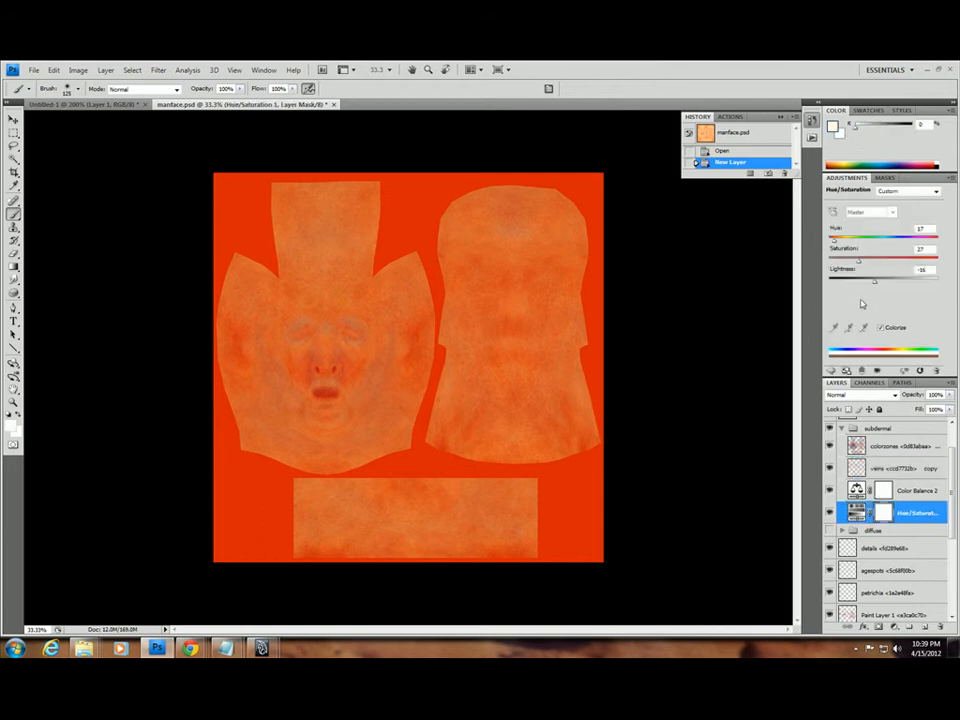
{"action": "left_click_drag", "start_coordinate": [861, 266], "coordinate": [859, 264]}
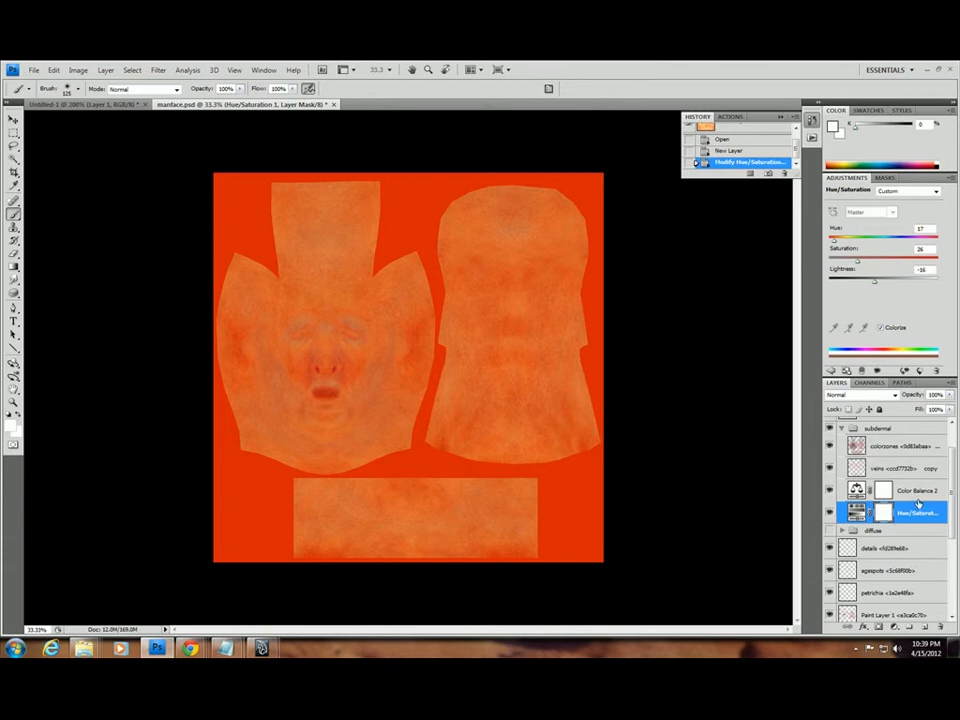
Collapse and hide the subdermal group, and show and expand the diffuse group.
{"action": "left_click", "coordinate": [840, 428]}
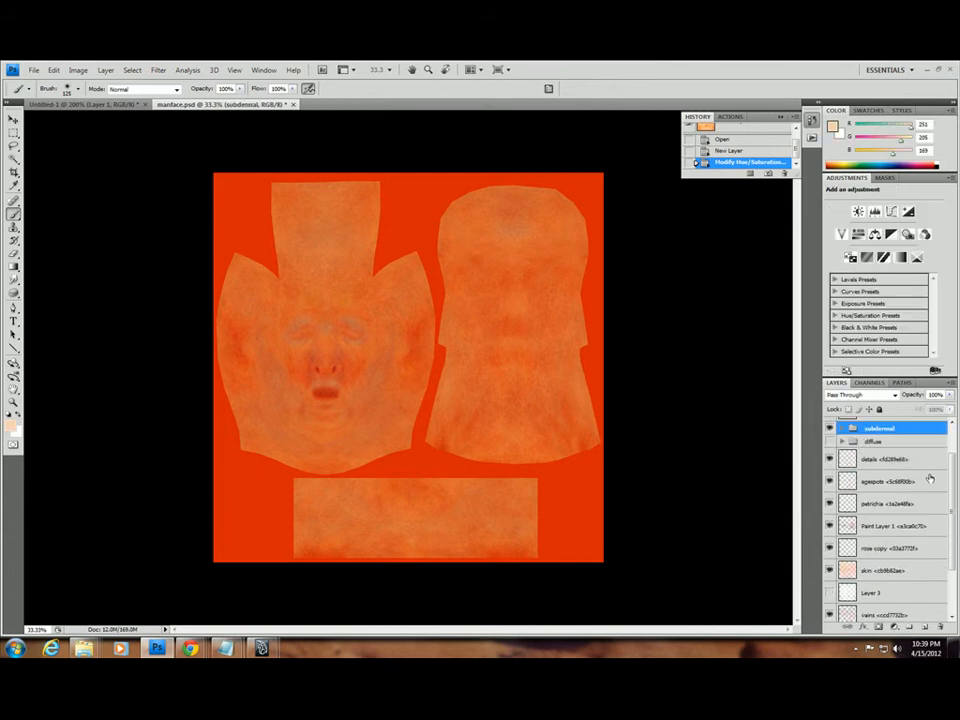
{"action": "left_click", "coordinate": [831, 429]}
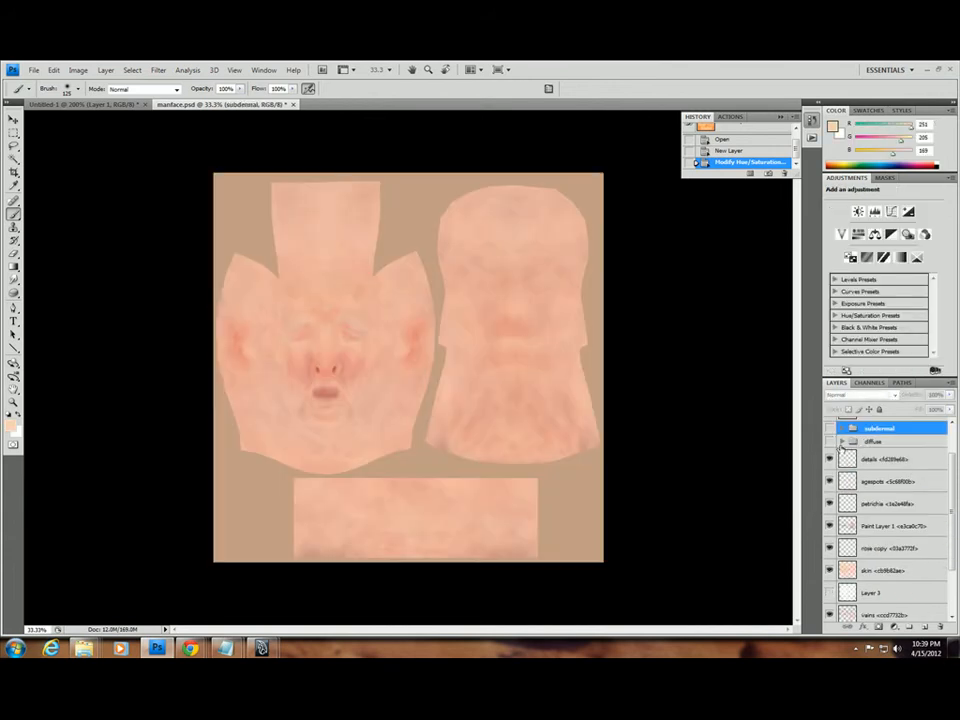
{"action": "left_click", "coordinate": [830, 441]}
{"action": "left_click", "coordinate": [841, 441]}
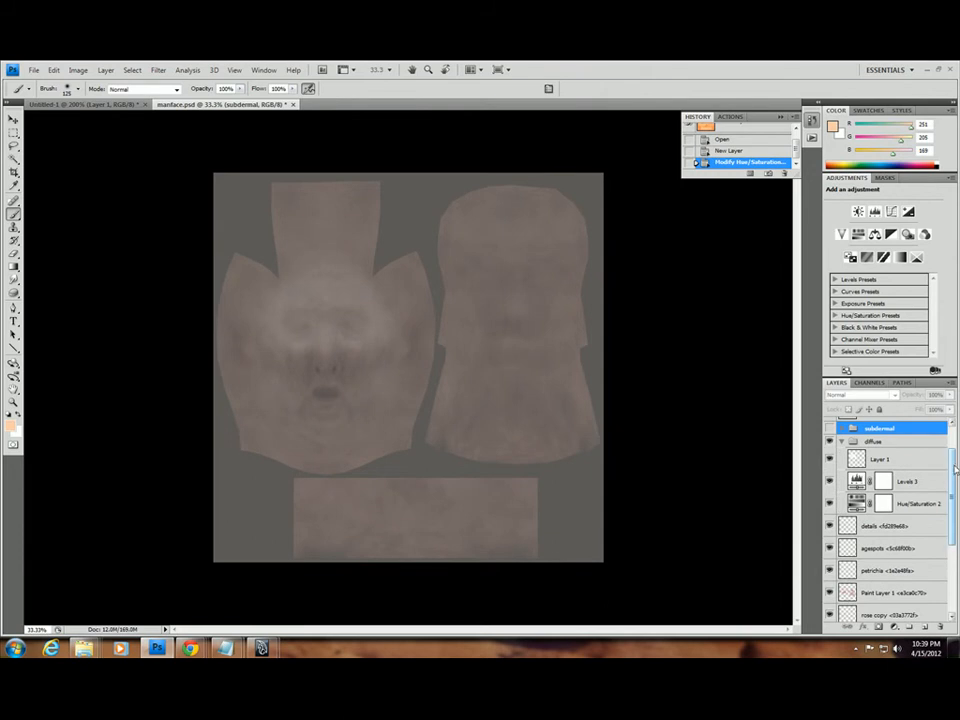
Select Layer 1 in the diffuse group and switch its visibility off and on to examine its effect.
{"action": "scroll", "coordinate": [955, 484], "scroll_direction": "down", "scroll_amount": 2}
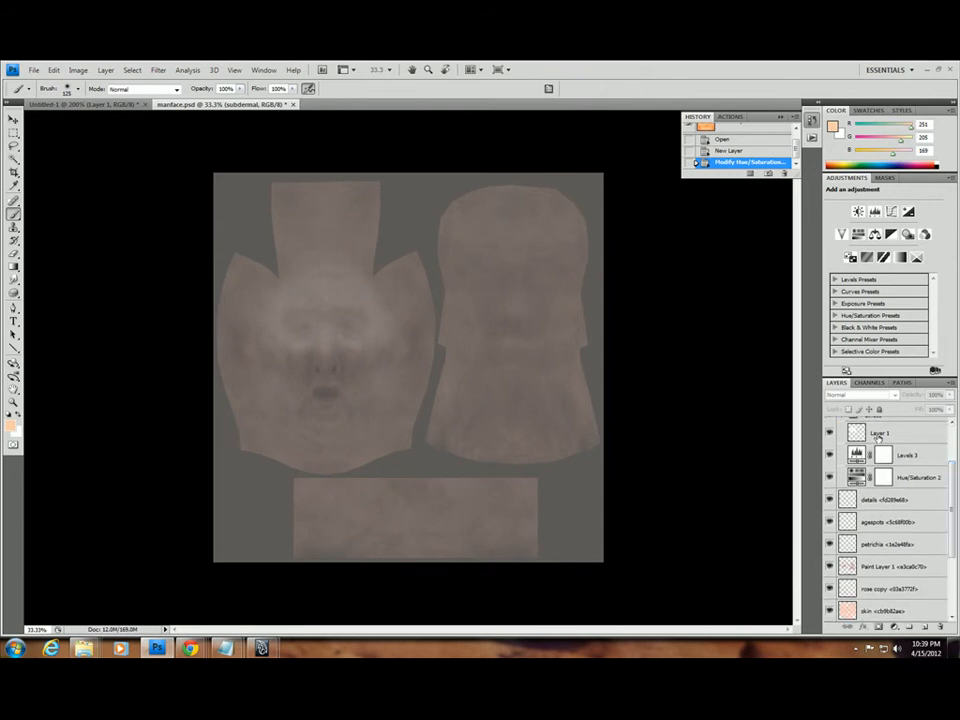
{"action": "left_click", "coordinate": [840, 432]}
{"action": "left_click", "coordinate": [828, 434]}
{"action": "left_click", "coordinate": [829, 434]}
{"action": "left_click", "coordinate": [829, 434]}
{"action": "left_click", "coordinate": [830, 434]}
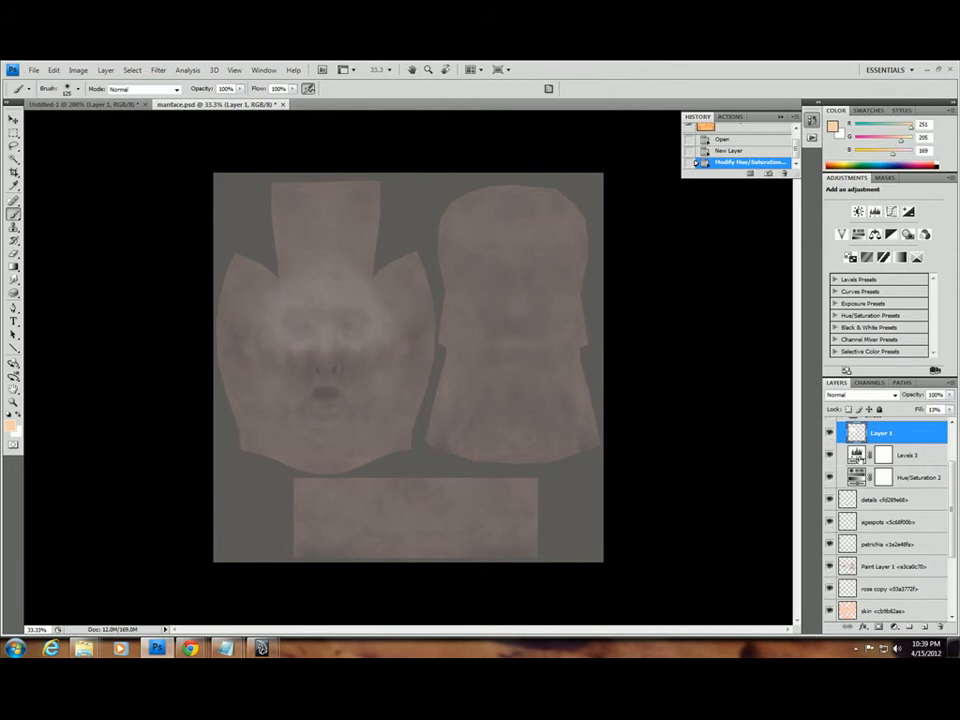
Set the foreground color to black for the Brush tool.
{"action": "mouse_move", "coordinate": [956, 474]}
{"action": "left_mouse_down"}
{"action": "mouse_move", "coordinate": [953, 498]}
{"action": "mouse_move", "coordinate": [946, 481]}
{"action": "left_mouse_up"}
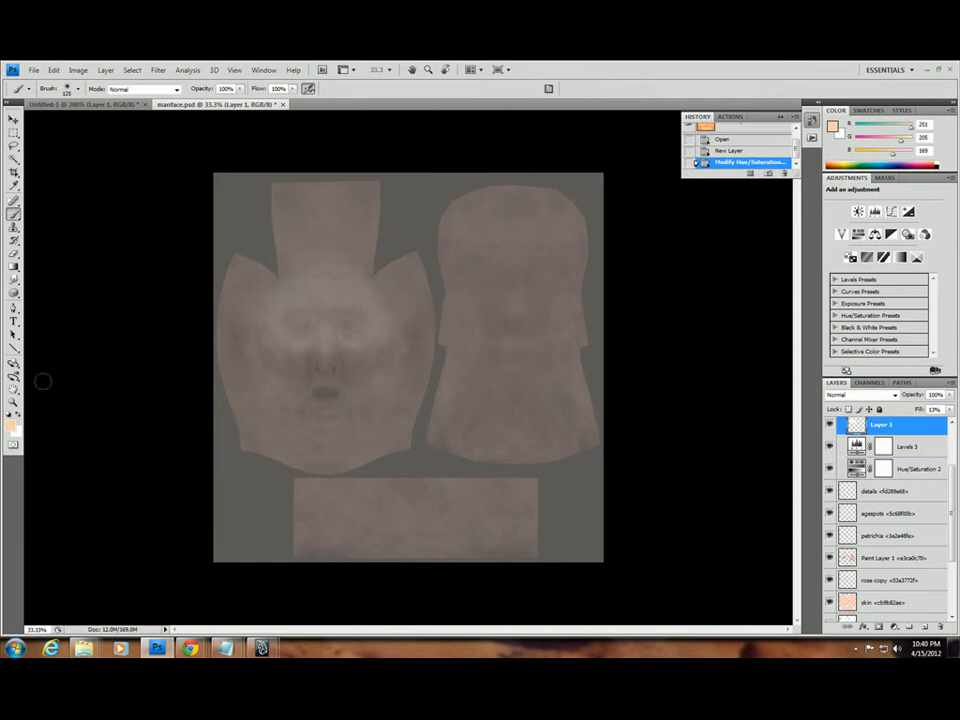
{"action": "left_click", "coordinate": [11, 426]}
{"action": "left_click", "coordinate": [81, 250]}
{"action": "left_click", "coordinate": [291, 136]}
{"action": "key", "text": "b"}
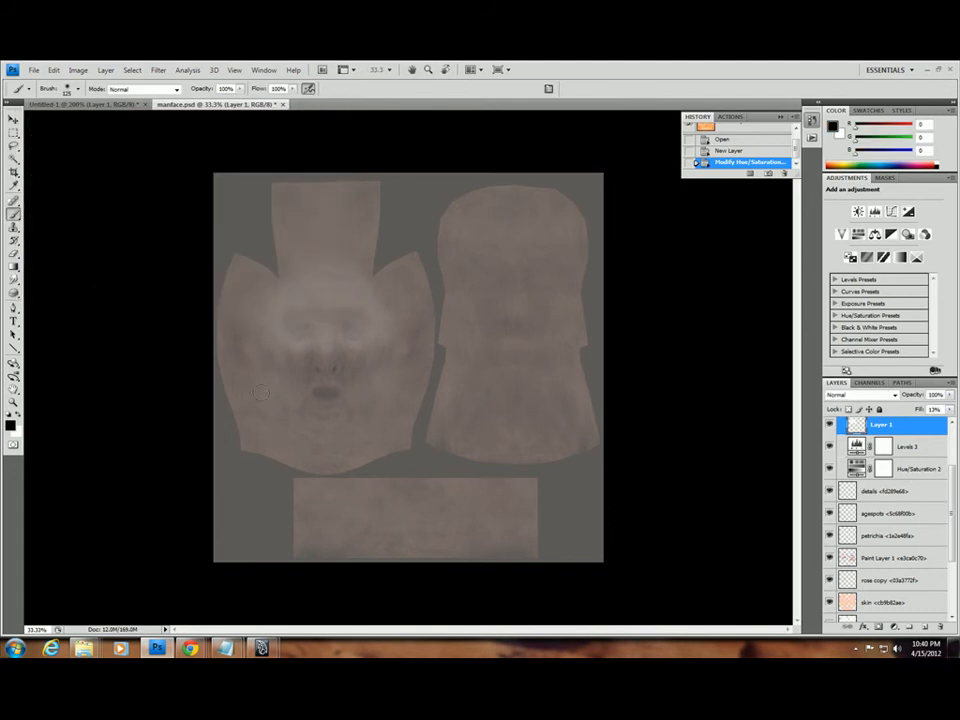
Shrink the brush to 6 px and try thin black wrinkle lines around both eyes on the diffuse group's Layer 1.
{"action": "key", "text": "bracketleft"}
{"action": "key", "text": "bracketleft"}
{"action": "key", "text": "bracketleft"}
{"action": "key", "text": "bracketleft"}
{"action": "key", "text": "bracketleft"}
{"action": "key", "text": "bracketleft"}
{"action": "key", "text": "bracketleft"}
{"action": "key", "text": "bracketleft"}
{"action": "key", "text": "bracketleft"}
{"action": "key", "text": "bracketleft"}
{"action": "key", "text": "bracketleft"}
{"action": "left_click", "coordinate": [289, 339]}
{"action": "left_click", "coordinate": [292, 333]}
{"action": "left_click_drag", "start_coordinate": [280, 323], "coordinate": [294, 324]}
{"action": "left_click_drag", "start_coordinate": [363, 323], "coordinate": [378, 327]}
{"action": "mouse_move", "coordinate": [363, 331]}
{"action": "left_mouse_down"}
{"action": "mouse_move", "coordinate": [379, 336]}
{"action": "mouse_move", "coordinate": [375, 345]}
{"action": "left_mouse_up"}
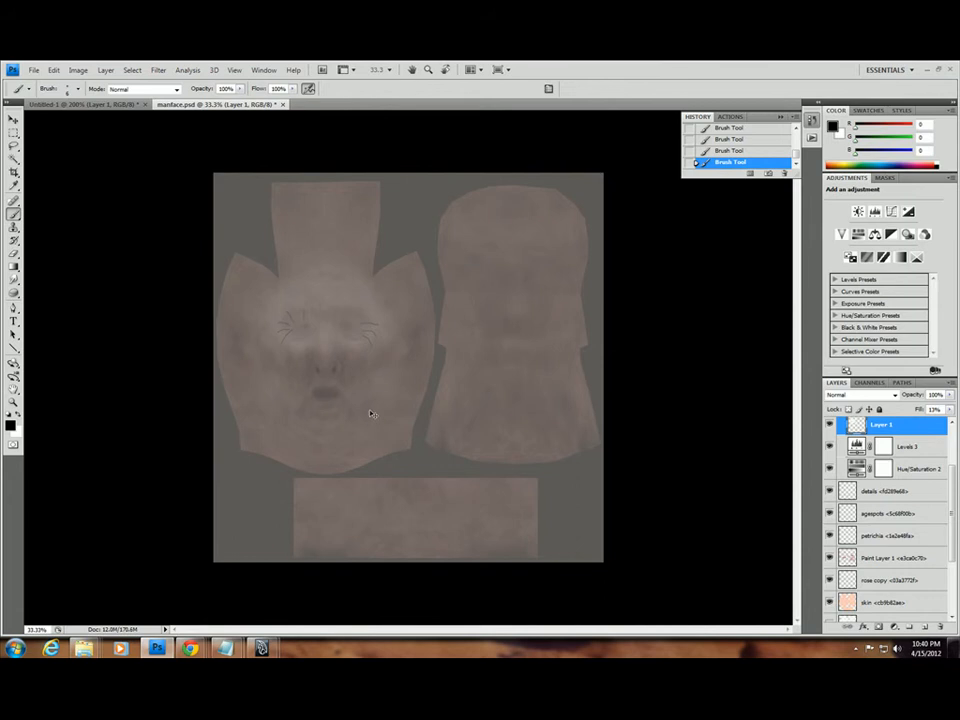
Undo the wrinkle strokes around the eyes.
{"action": "key", "text": "ctrl+alt+z"}
{"action": "key", "text": "ctrl+alt+z"}
{"action": "key", "text": "ctrl+alt+z"}
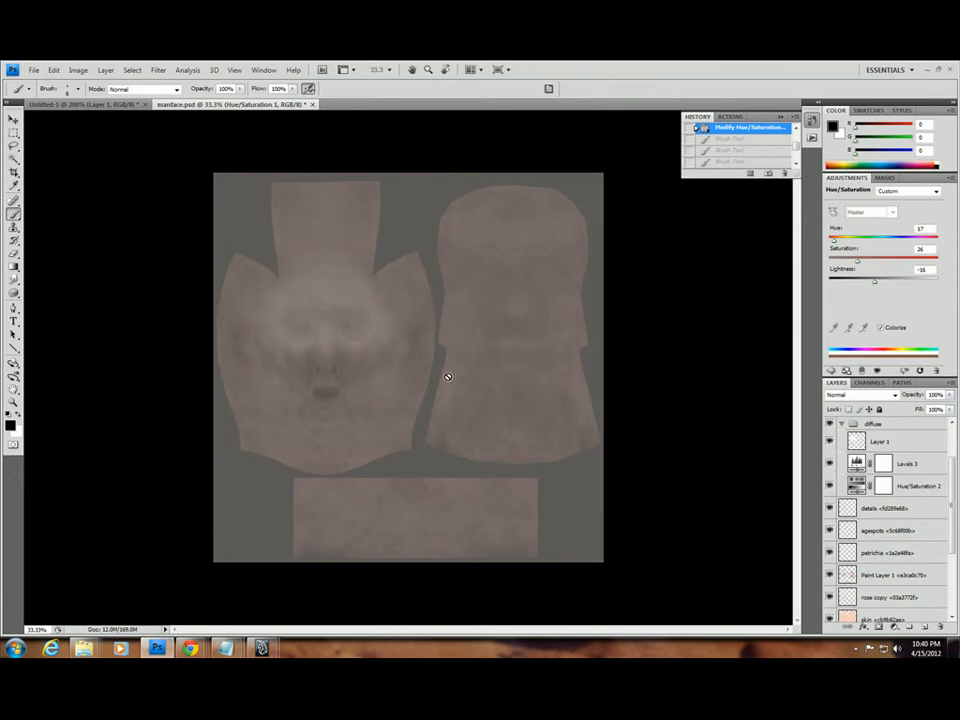
Reselect the diffuse group's Layer 1 and compare the diffuse map with the layer hidden and shown.
{"action": "left_click", "coordinate": [846, 440]}
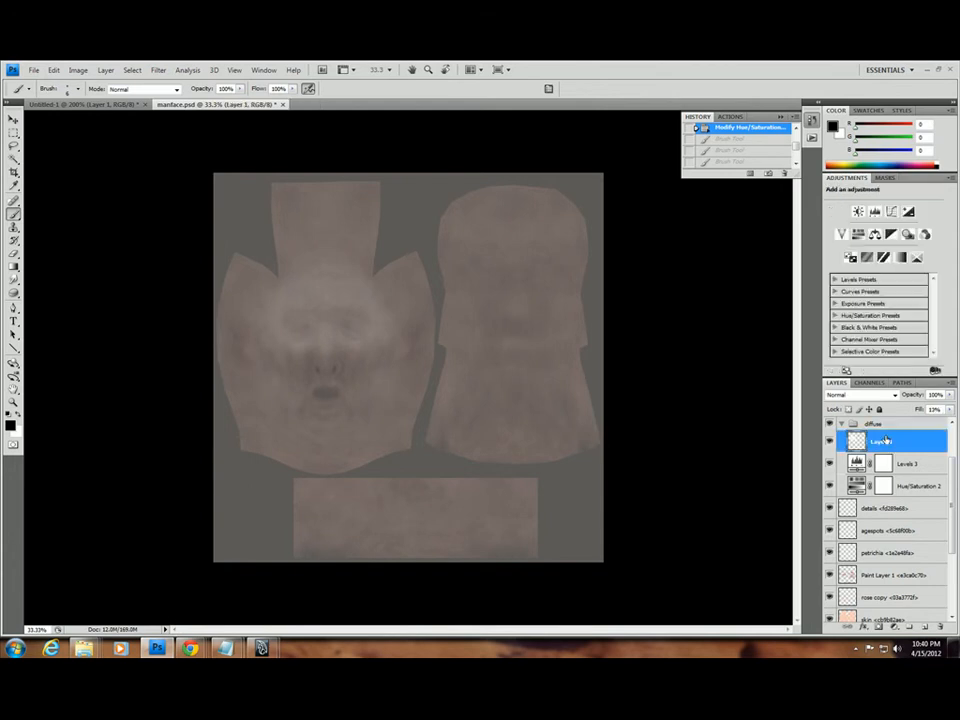
{"action": "left_click", "coordinate": [829, 442]}
{"action": "left_click", "coordinate": [829, 442]}
{"action": "left_click", "coordinate": [829, 442]}
{"action": "left_click", "coordinate": [829, 442]}
Collapse and hide the diffuse group, and show and select the subdermal group.
{"action": "scroll", "coordinate": [945, 497], "scroll_direction": "down", "scroll_amount": 5}
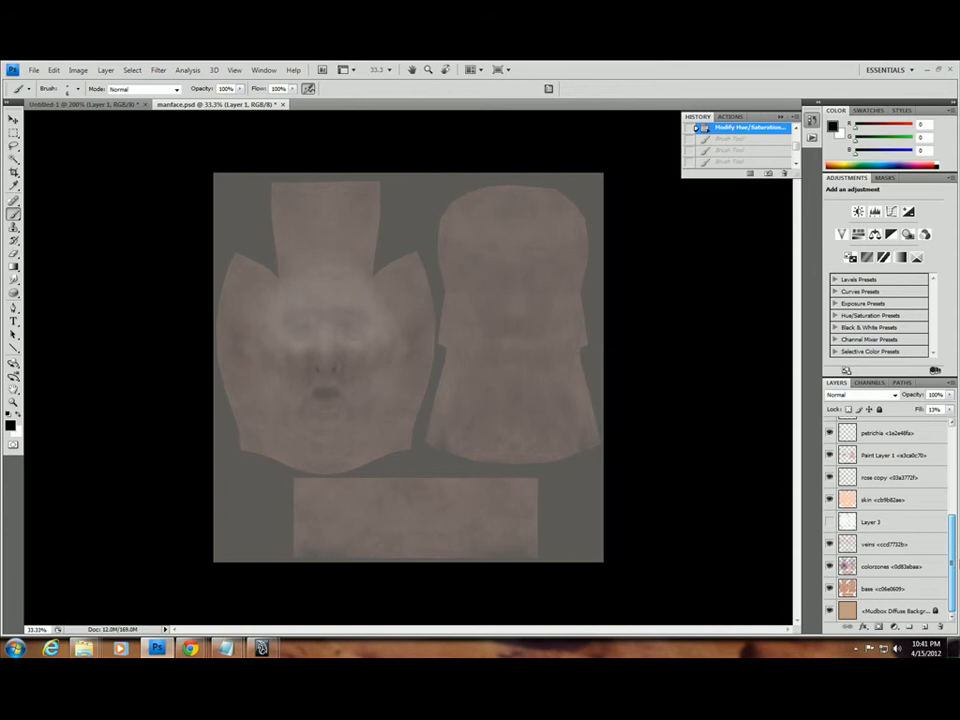
{"action": "scroll", "coordinate": [945, 480], "scroll_direction": "up", "scroll_amount": 5}
{"action": "mouse_move", "coordinate": [956, 461]}
{"action": "left_mouse_down"}
{"action": "mouse_move", "coordinate": [957, 540]}
{"action": "mouse_move", "coordinate": [957, 466]}
{"action": "left_mouse_up"}
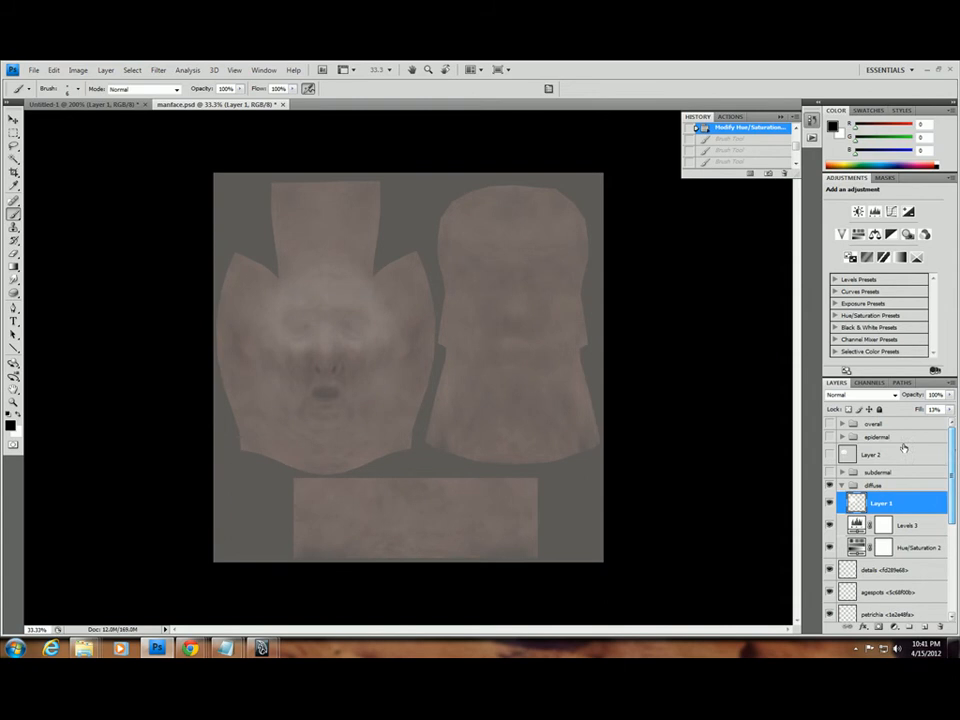
{"action": "left_click", "coordinate": [842, 486]}
{"action": "left_click", "coordinate": [829, 485]}
{"action": "left_click", "coordinate": [829, 474]}
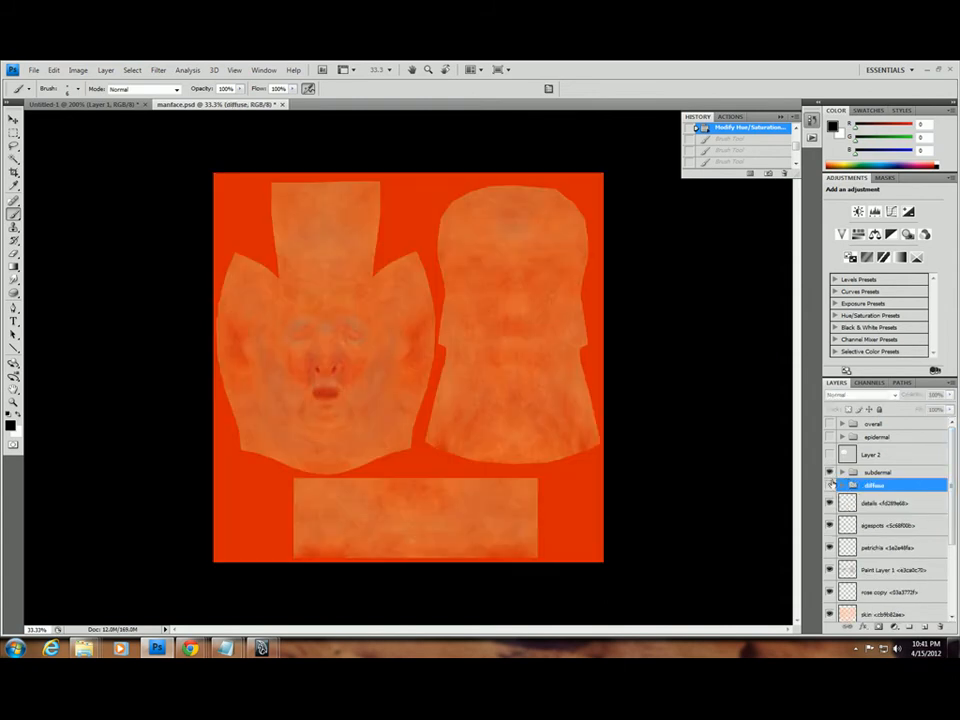
{"action": "left_click", "coordinate": [875, 472]}
Show and select Layer 3 above the base veins layer, and hide the skin layer.
{"action": "left_click_drag", "start_coordinate": [955, 468], "coordinate": [957, 526]}
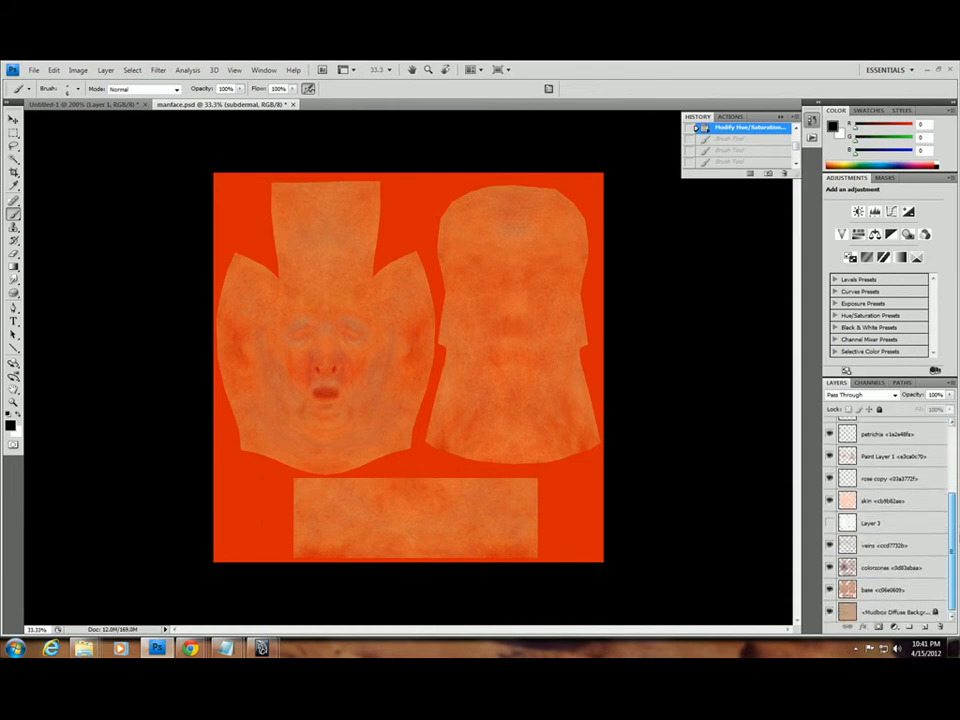
{"action": "left_click", "coordinate": [829, 522]}
{"action": "left_click", "coordinate": [840, 522]}
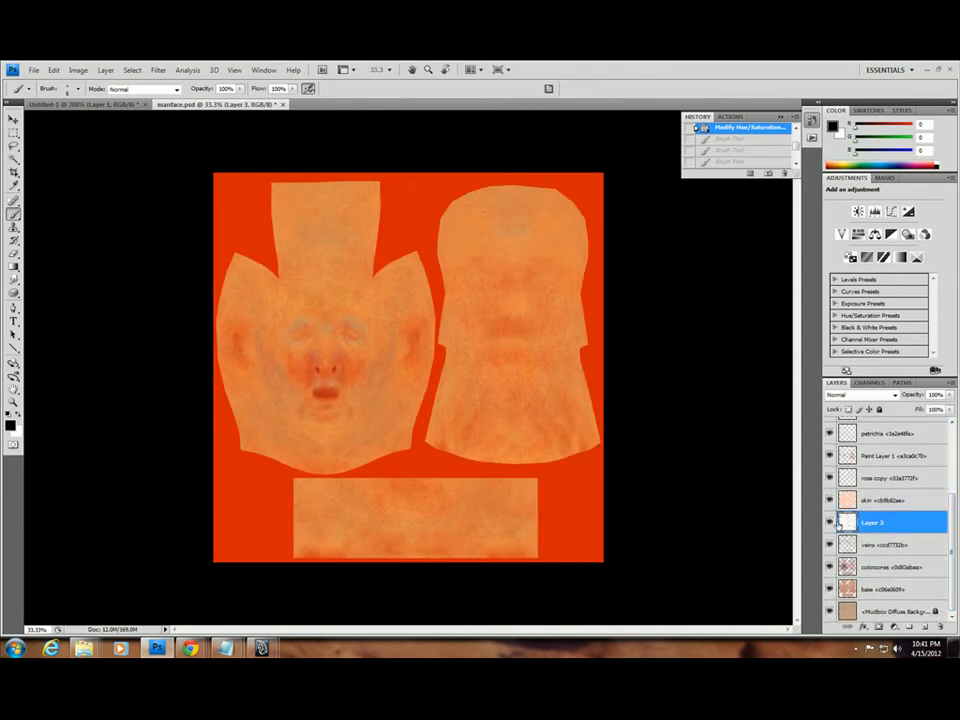
{"action": "left_click", "coordinate": [829, 500]}
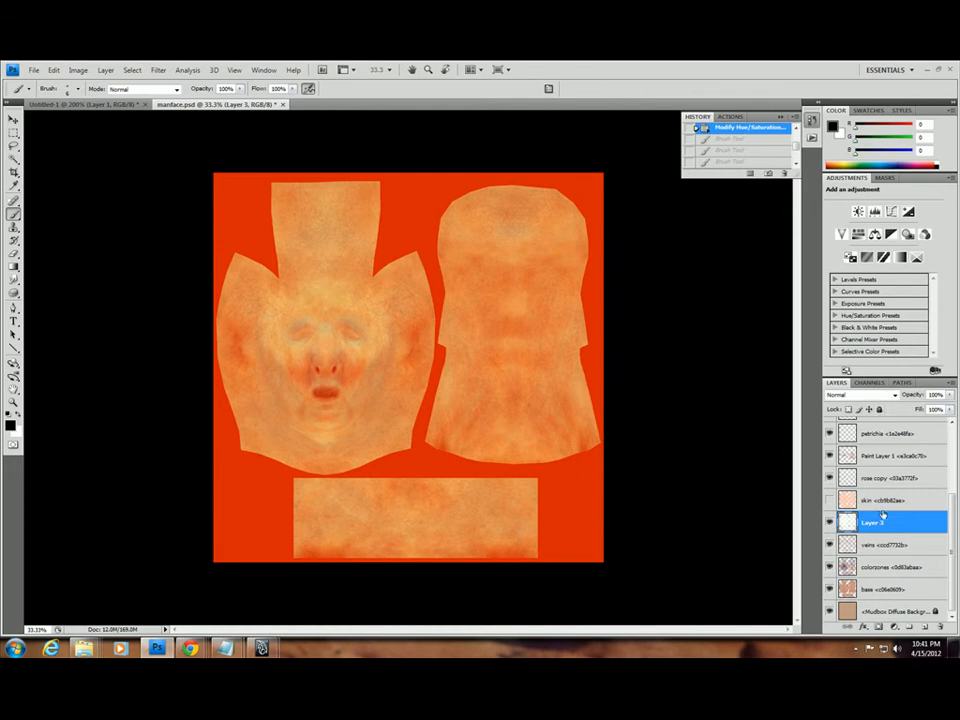
Hide the subdermal group and view the greyscale Layer 2 map by itself, leaving it hidden.
{"action": "scroll", "coordinate": [953, 511], "scroll_direction": "up", "scroll_amount": 6}
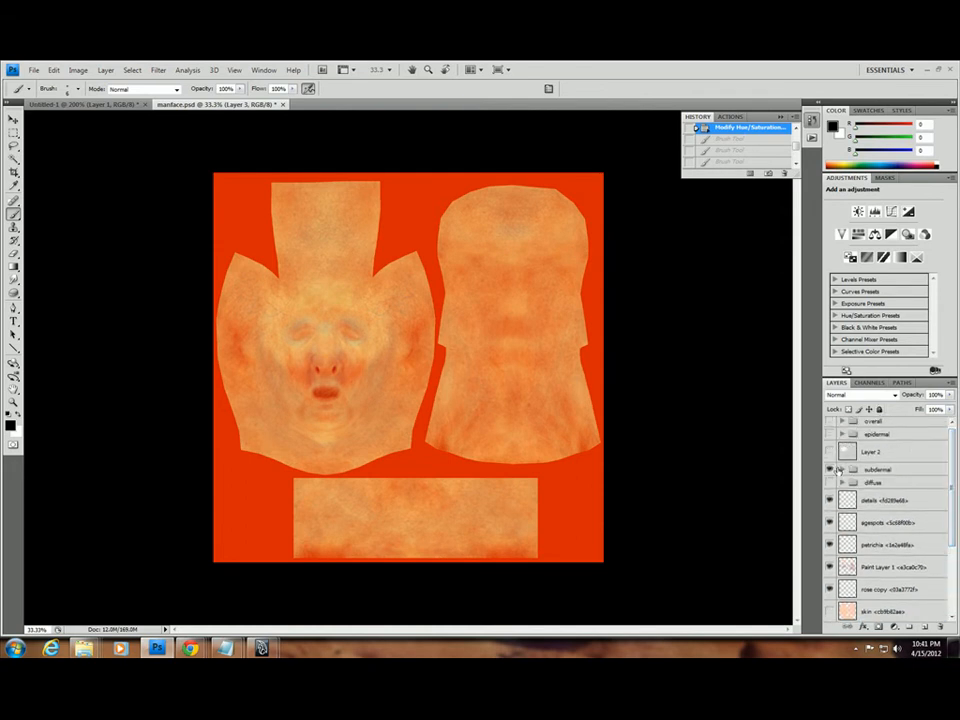
{"action": "left_click", "coordinate": [829, 470]}
{"action": "left_click", "coordinate": [829, 453]}
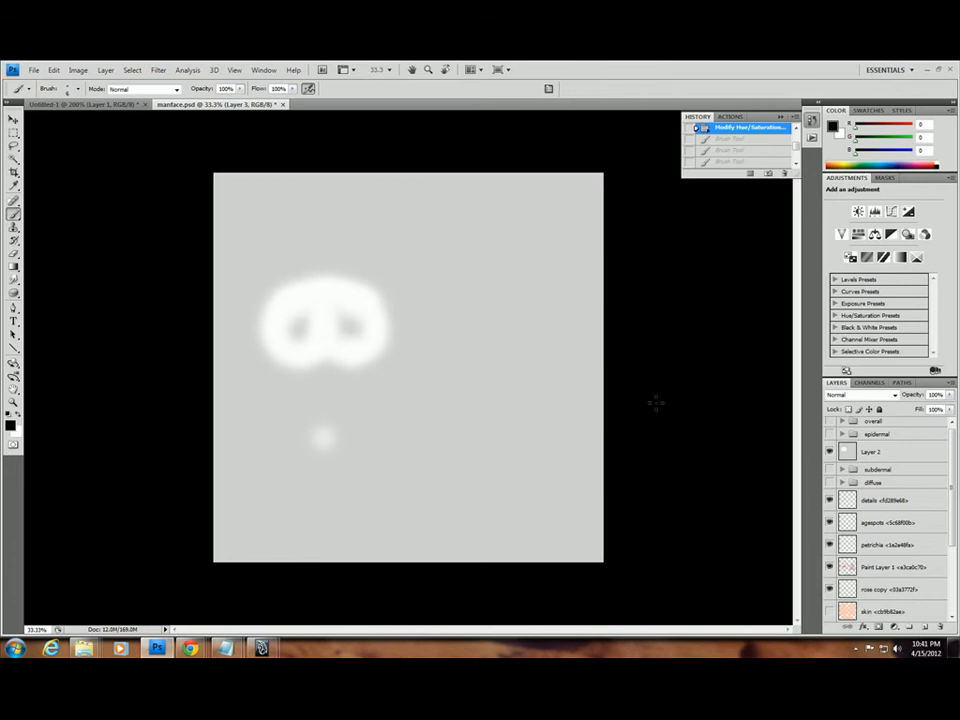
{"action": "left_click", "coordinate": [829, 452]}
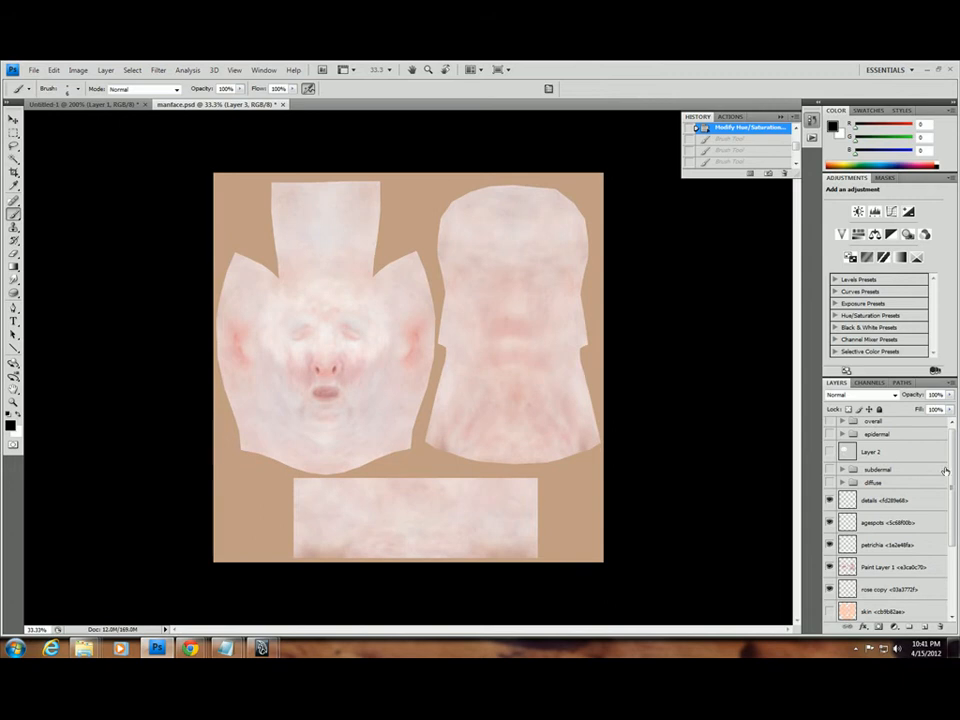
Compare the base skin texture with Layer 3 hidden and shown.
{"action": "scroll", "coordinate": [953, 467], "scroll_direction": "down", "scroll_amount": 3}
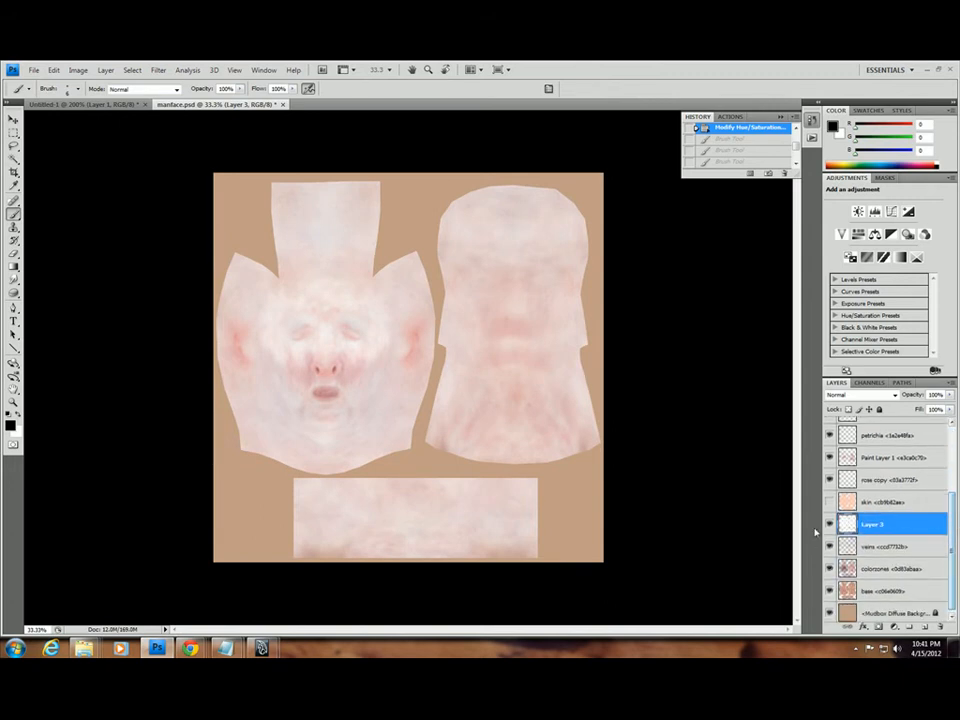
{"action": "left_click", "coordinate": [830, 524]}
{"action": "left_click", "coordinate": [830, 524]}
{"action": "left_click", "coordinate": [830, 524]}
{"action": "left_click", "coordinate": [830, 524]}
Show the subdermal group and the skin layer, and clip the skin layer to Layer 3.
{"action": "scroll", "coordinate": [840, 472], "scroll_direction": "up", "scroll_amount": 3}
{"action": "left_click", "coordinate": [830, 471]}
{"action": "scroll", "coordinate": [954, 499], "scroll_direction": "down", "scroll_amount": 3}
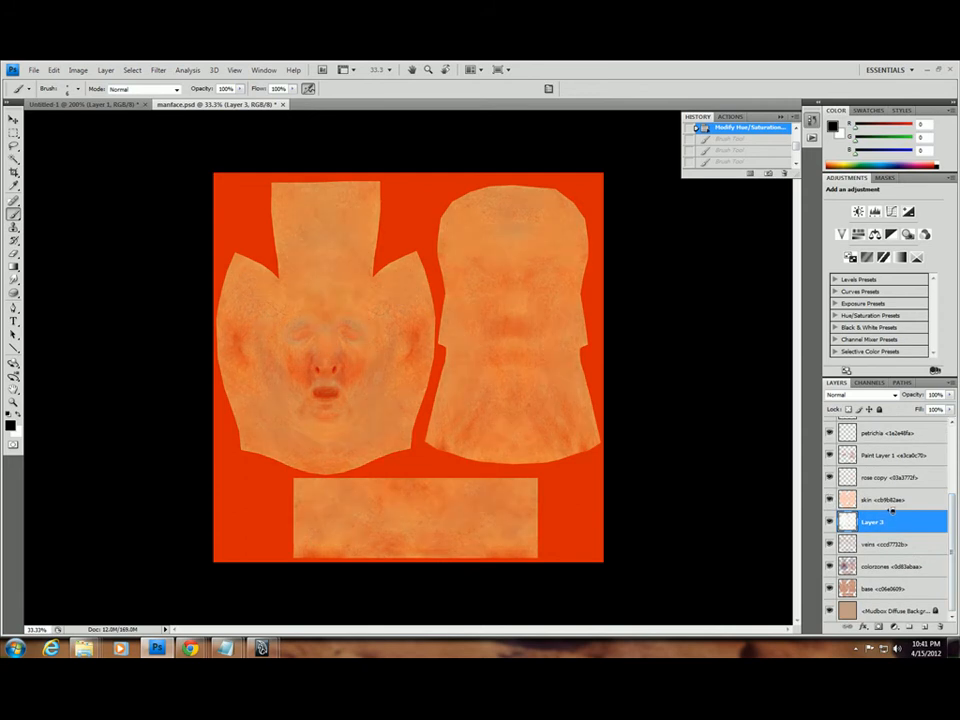
{"action": "left_click", "coordinate": [888, 511], "text": "alt"}
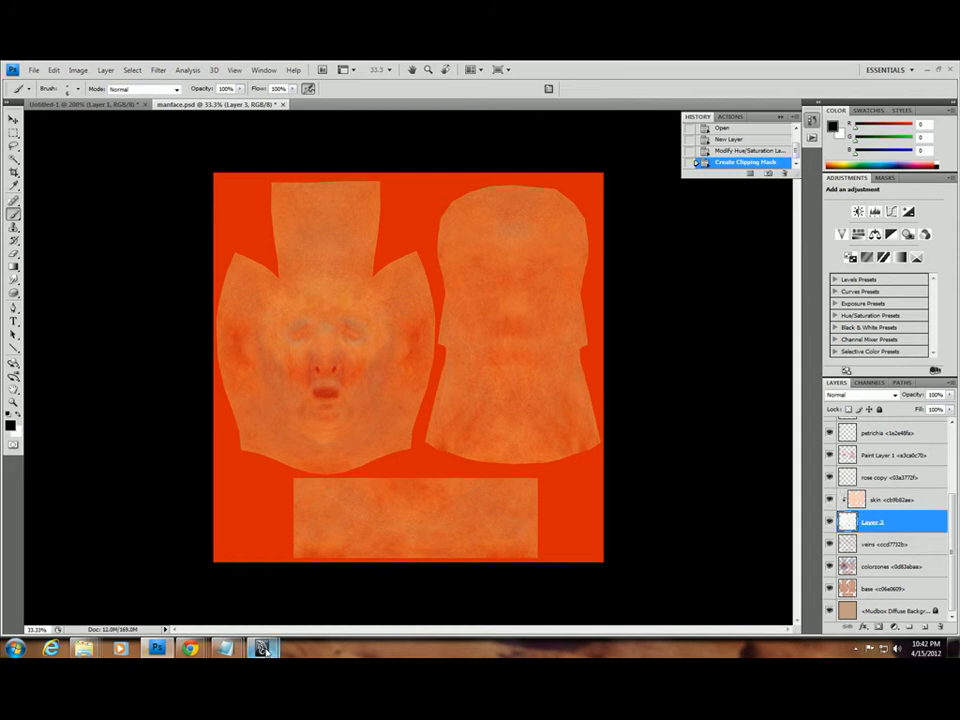
Switch to Maya, assign the existing misss_fast_skin_maya1 material to basicHead, and render the head.
{"action": "mouse_move", "coordinate": [261, 648]}
{"action": "left_click", "coordinate": [305, 606]}
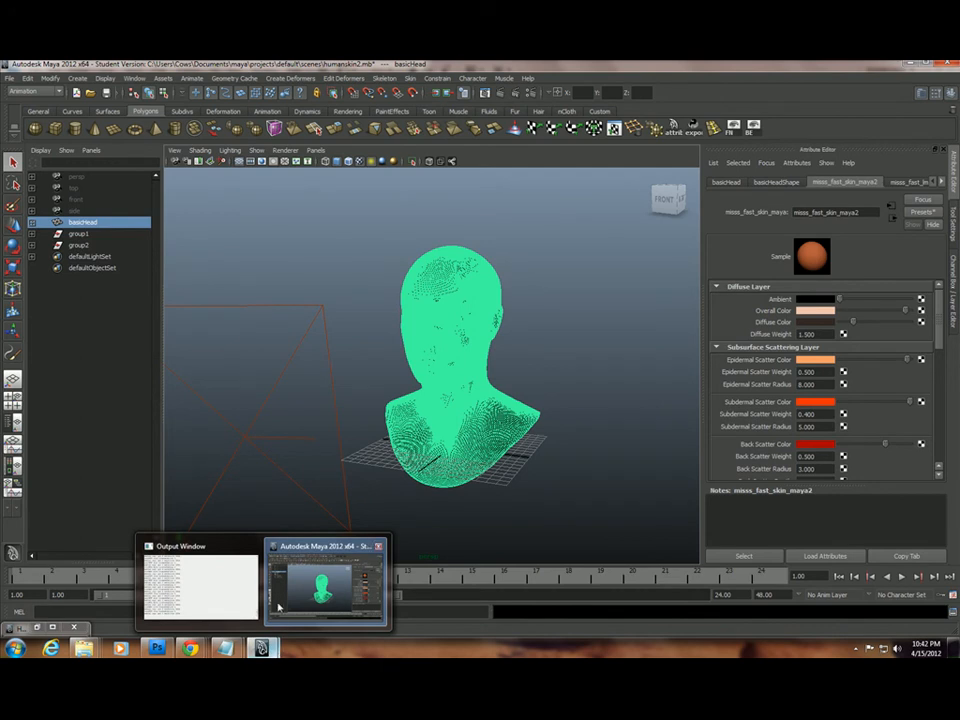
{"action": "left_click", "coordinate": [565, 353]}
{"action": "left_click", "coordinate": [467, 306]}
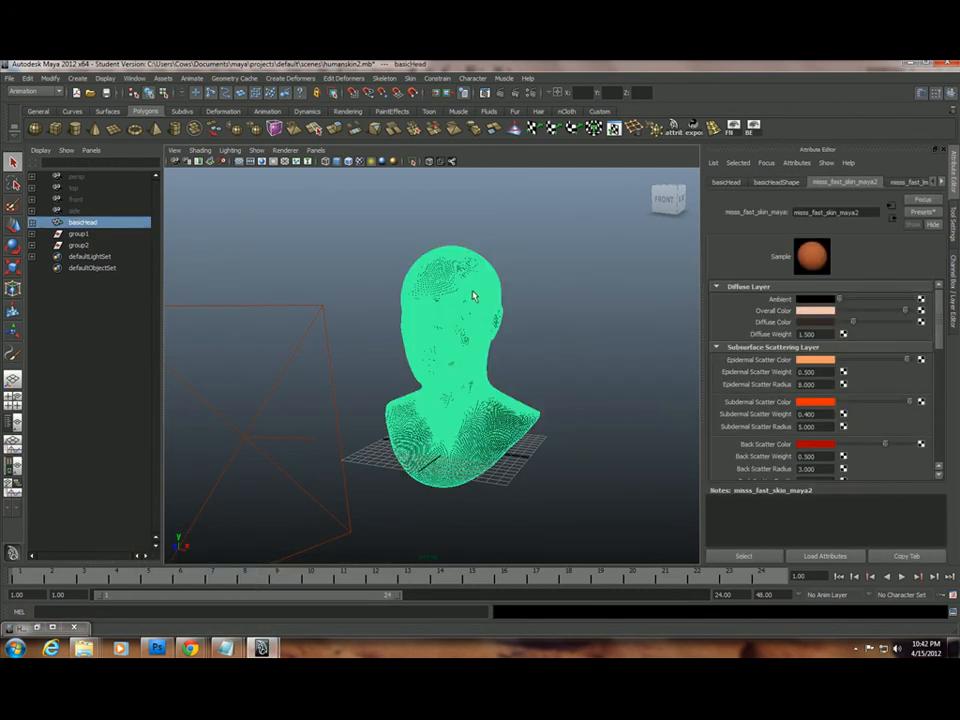
{"action": "right_click_drag", "start_coordinate": [454, 278], "coordinate": [570, 484]}
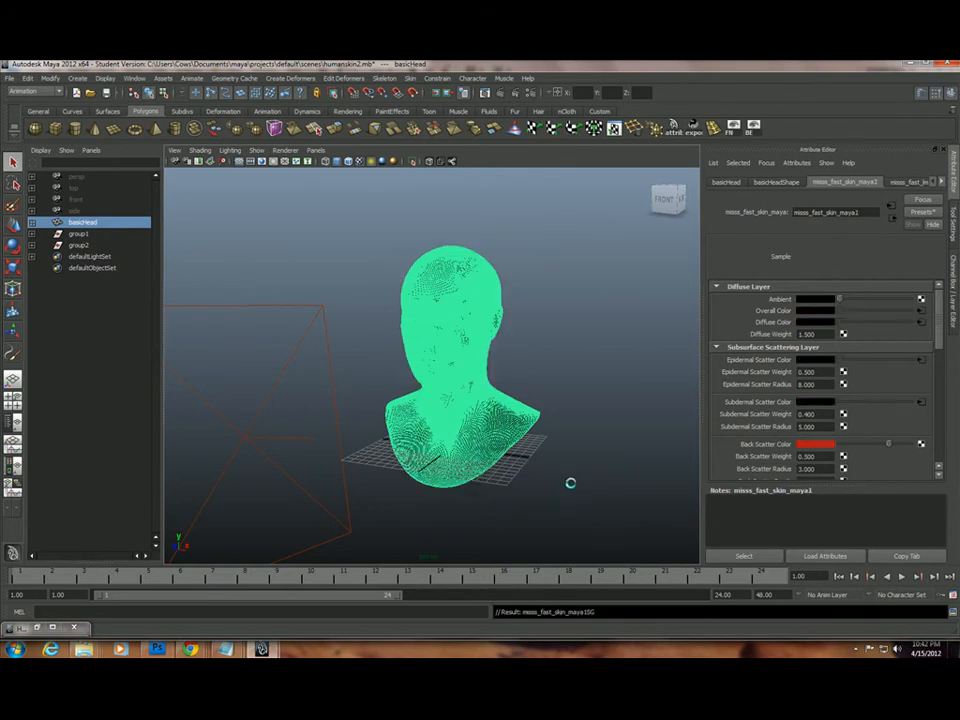
{"action": "left_click", "coordinate": [500, 94]}
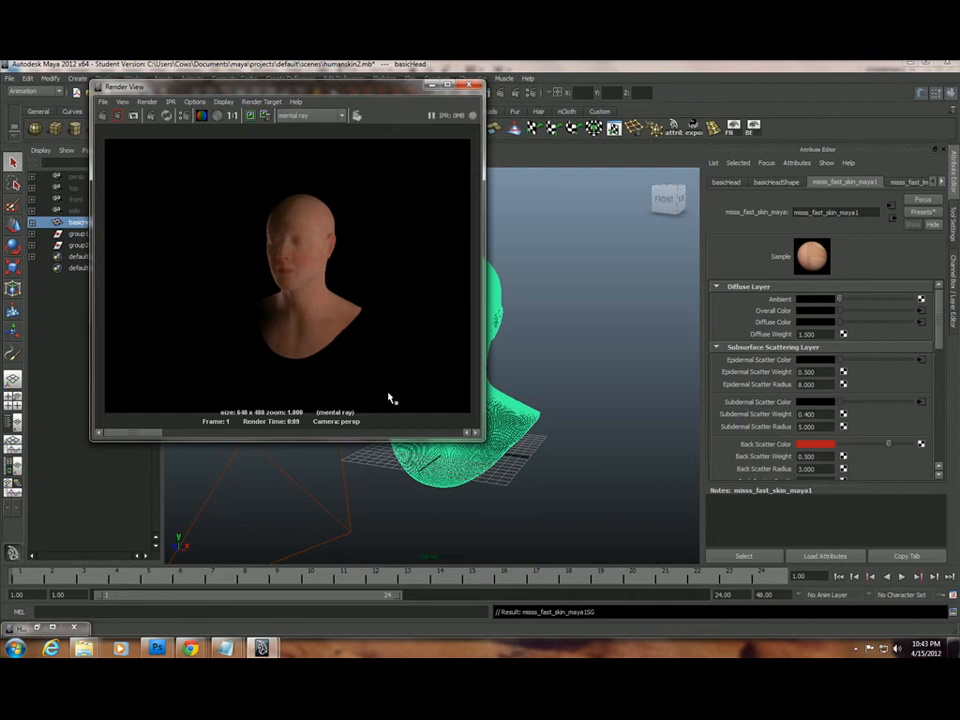
Review the skin shader's specularity settings and examine the rendered head up close in a maximized Render View.
{"action": "left_click_drag", "start_coordinate": [940, 335], "coordinate": [942, 398]}
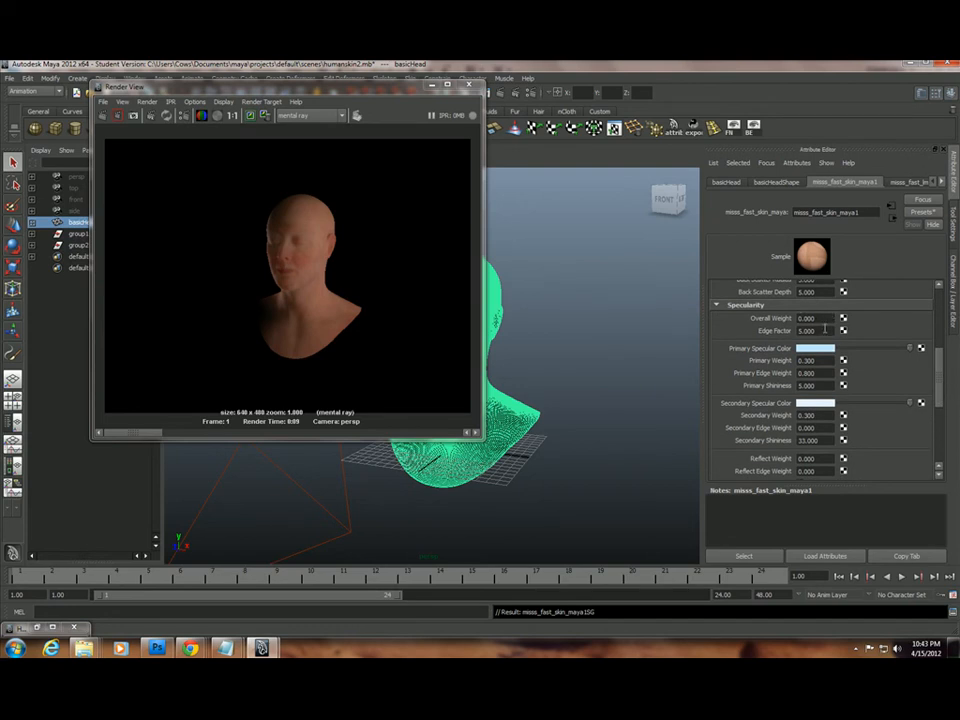
{"action": "left_click_drag", "start_coordinate": [938, 378], "coordinate": [945, 320]}
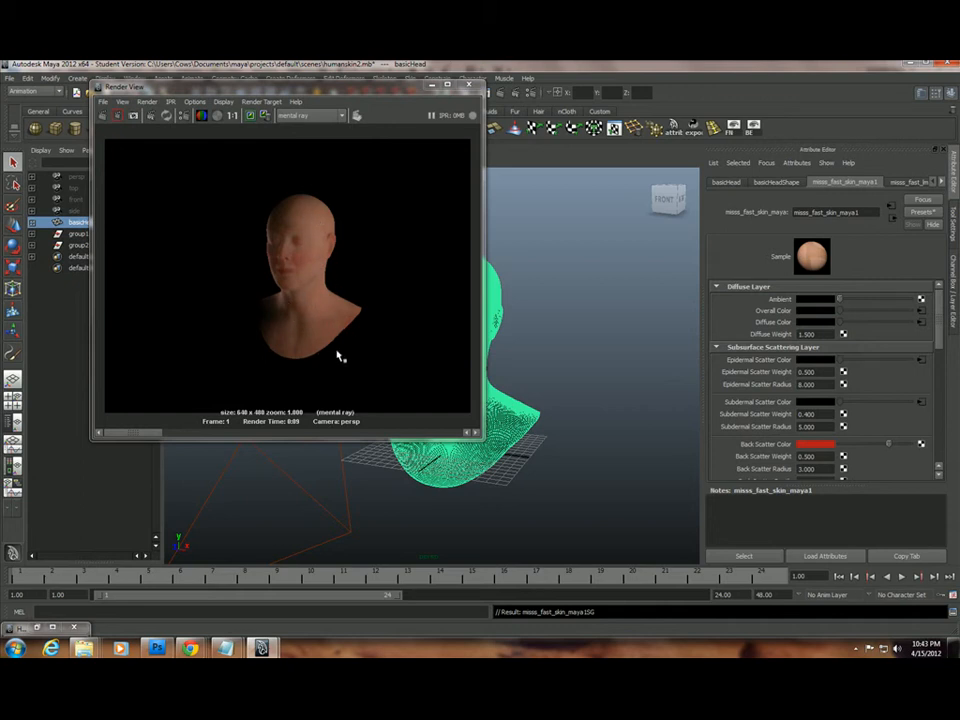
{"action": "left_click_drag", "start_coordinate": [228, 86], "coordinate": [268, 175]}
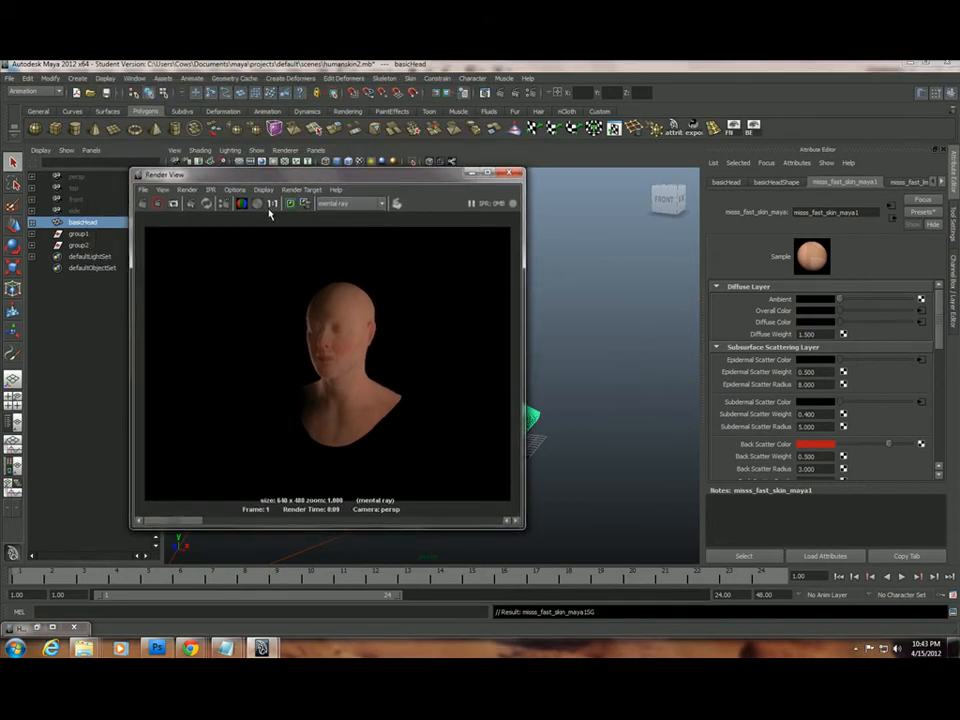
{"action": "left_click", "coordinate": [488, 173]}
{"action": "scroll", "coordinate": [610, 400], "scroll_direction": "up", "scroll_amount": 6}
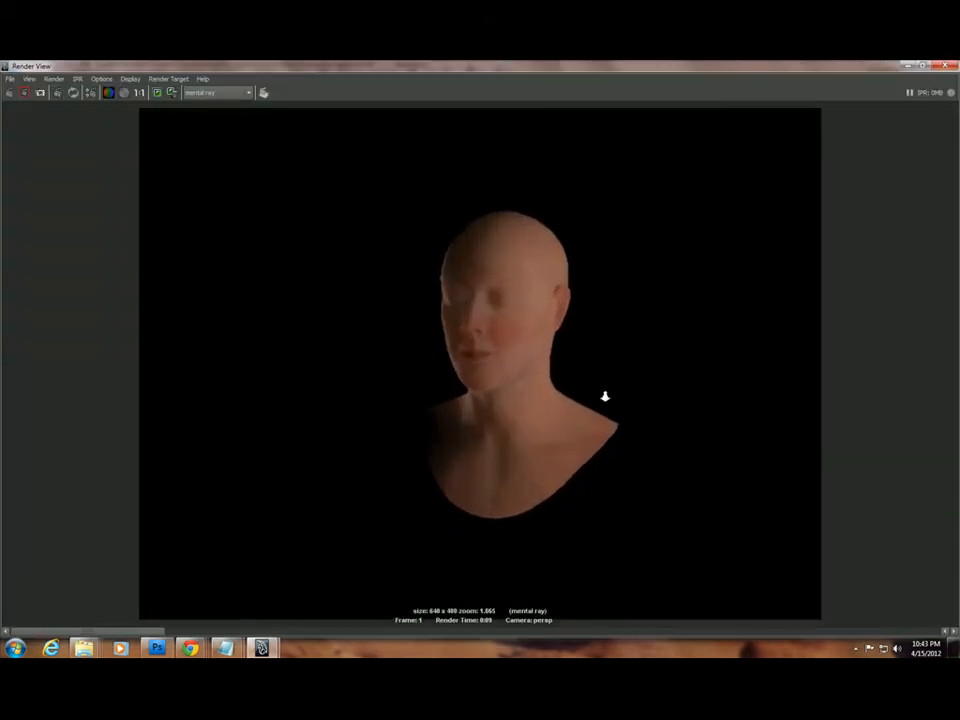
{"action": "middle_click_drag", "start_coordinate": [628, 316], "coordinate": [606, 326], "text": "alt"}
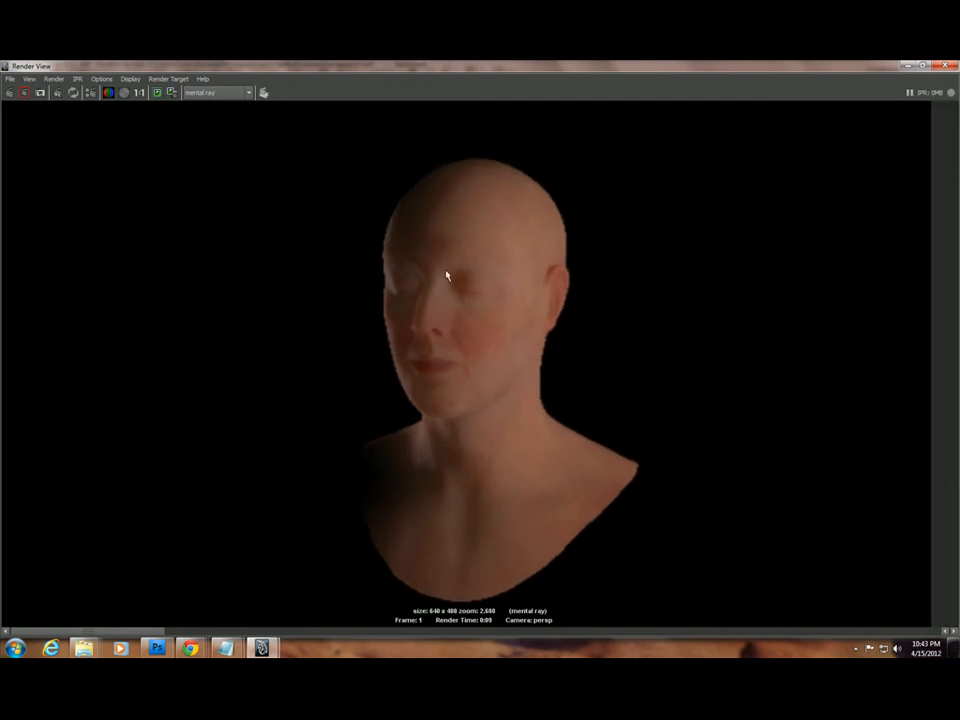
{"action": "left_click", "coordinate": [950, 67]}
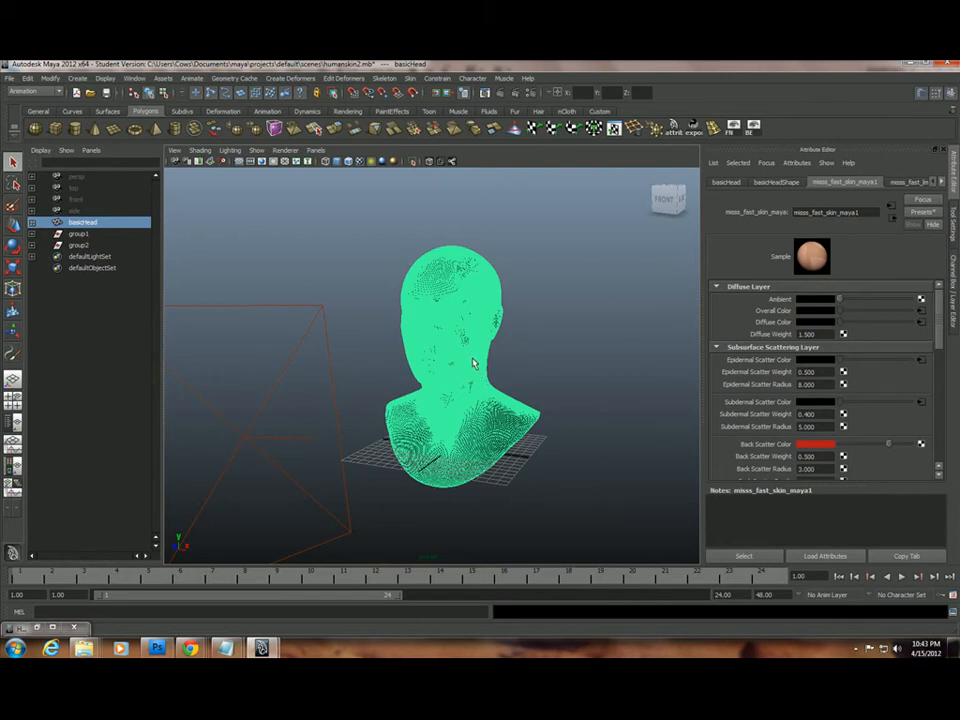
{"action": "left_click", "coordinate": [497, 94]}
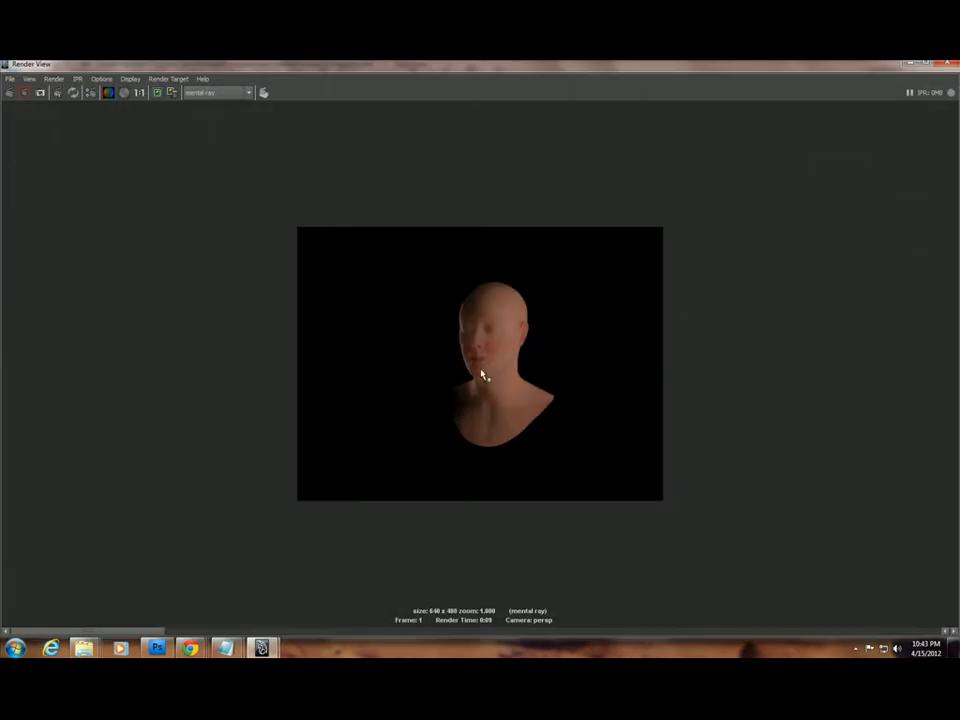
{"action": "left_click", "coordinate": [911, 62]}
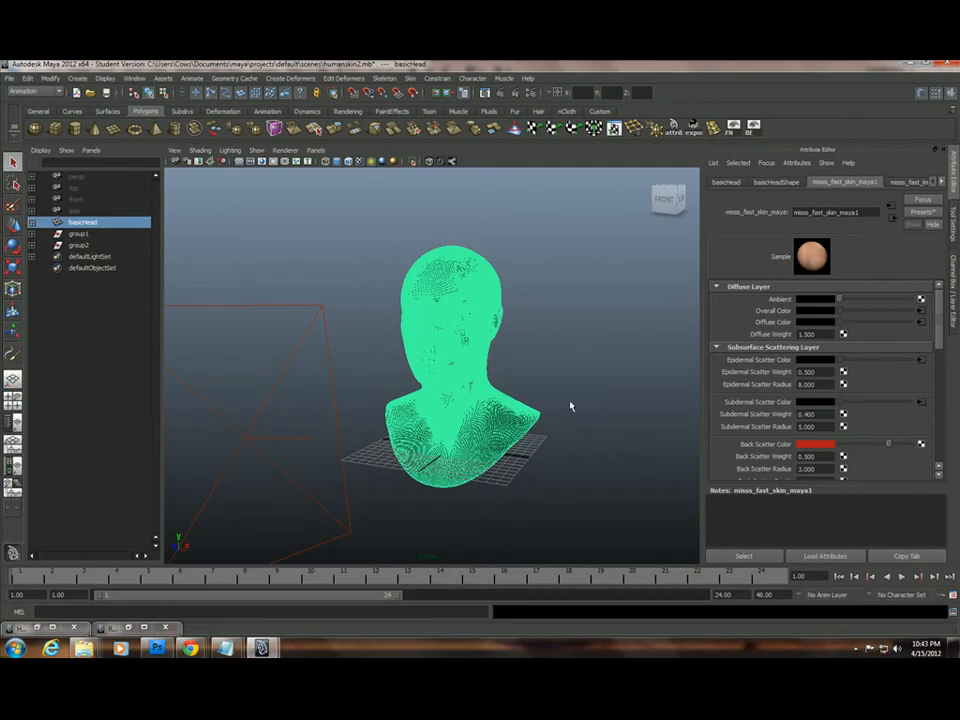
Assign a new mental ray mia_material_x material to basicHead and open the material's attributes.
{"action": "left_click", "coordinate": [521, 328]}
{"action": "left_click", "coordinate": [487, 317]}
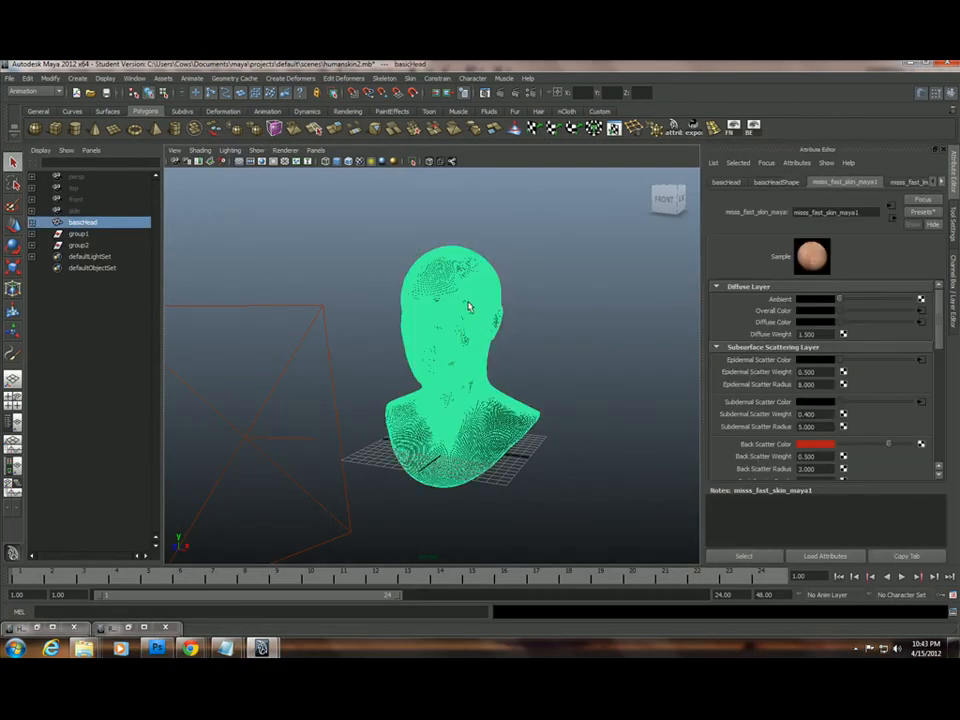
{"action": "mouse_move", "coordinate": [455, 287]}
{"action": "right_mouse_down"}
{"action": "mouse_move", "coordinate": [473, 462]}
{"action": "mouse_move", "coordinate": [468, 395]}
{"action": "mouse_move", "coordinate": [485, 272]}
{"action": "mouse_move", "coordinate": [451, 293]}
{"action": "right_mouse_up"}
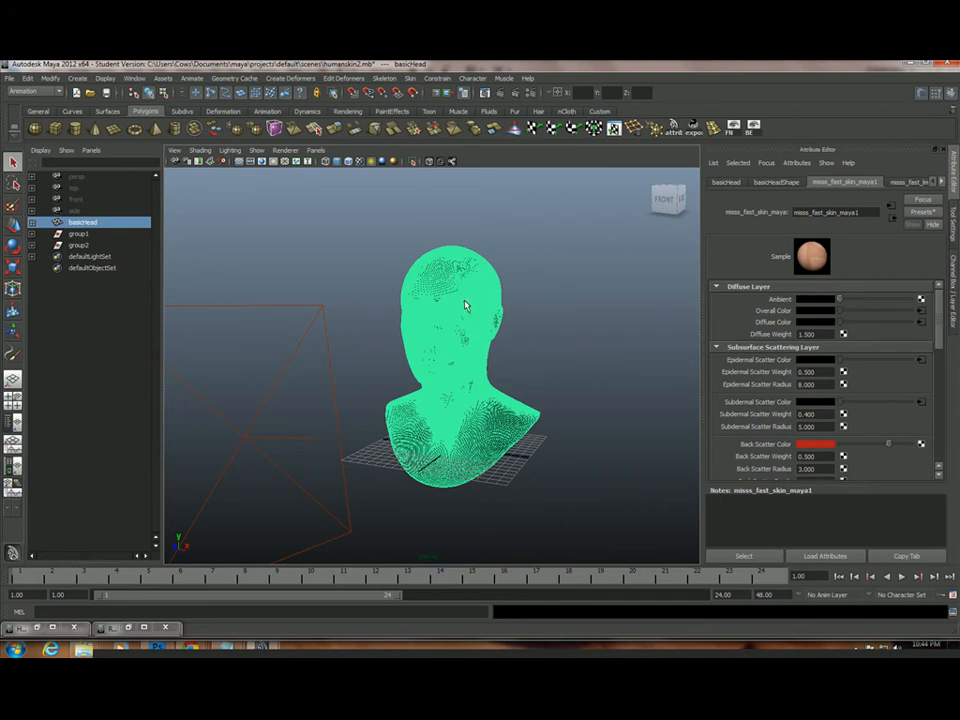
{"action": "right_click_drag", "start_coordinate": [455, 288], "coordinate": [482, 453]}
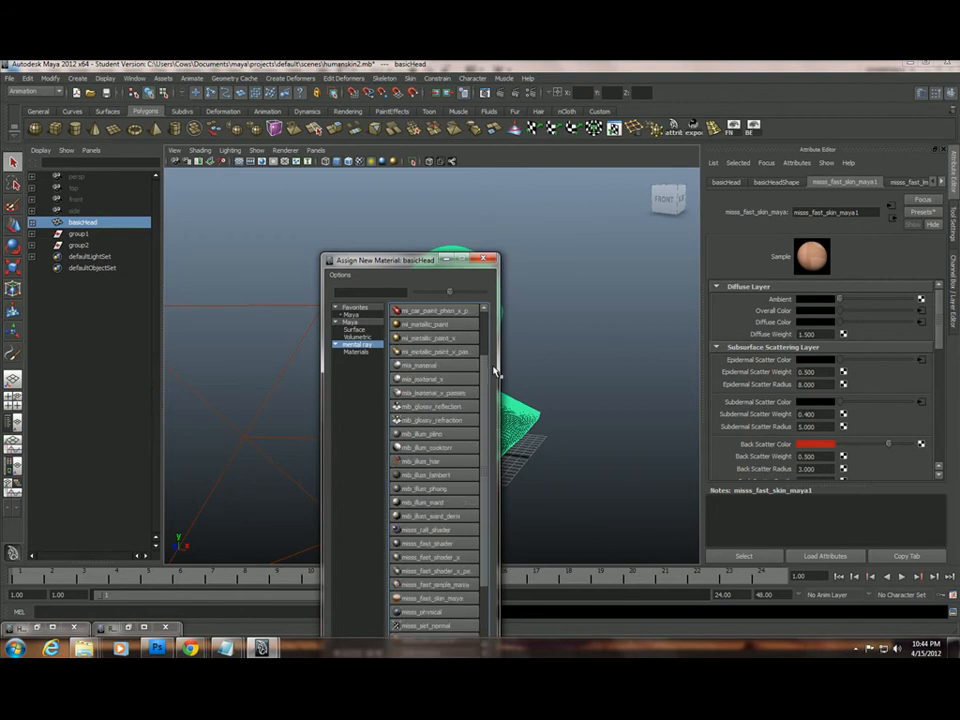
{"action": "left_click", "coordinate": [469, 388]}
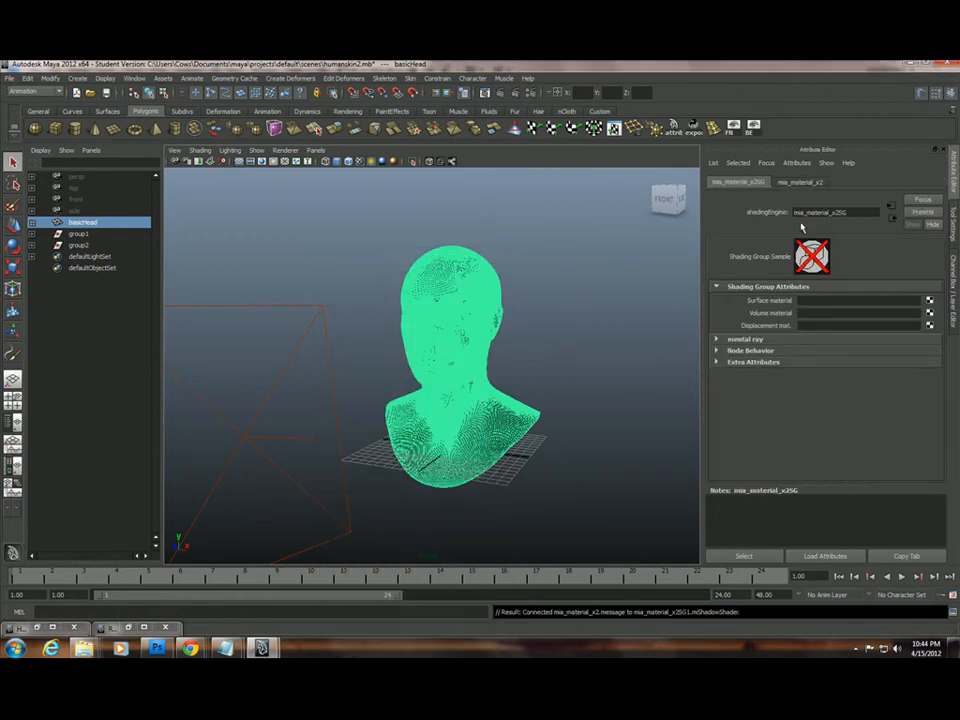
{"action": "left_click", "coordinate": [800, 182]}
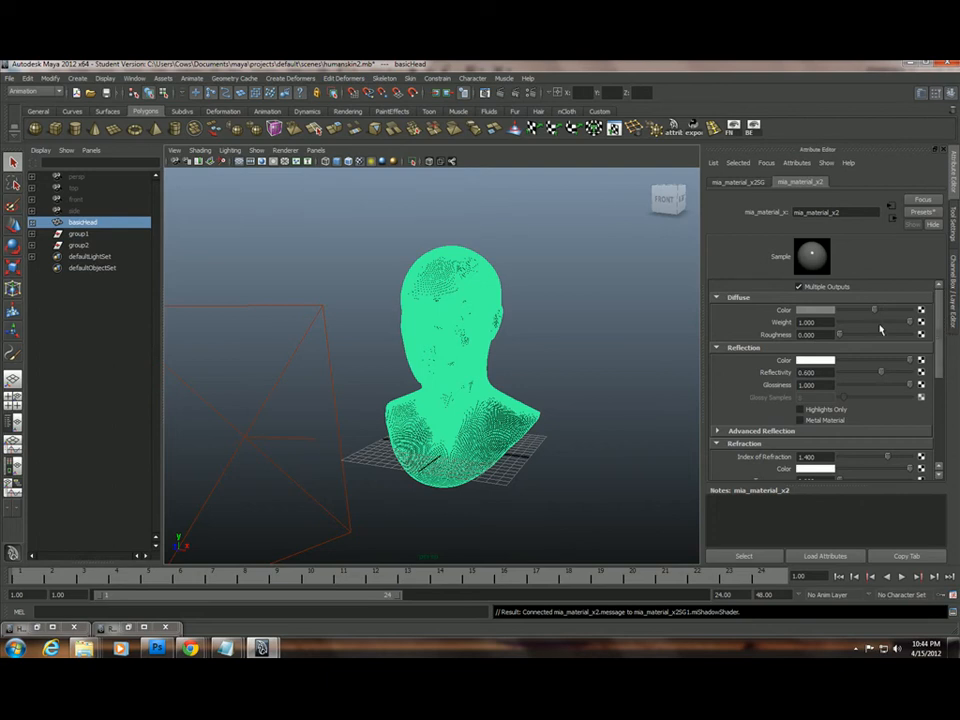
Render the head with the new material, and narrow the Render View window so the material attributes stay accessible.
{"action": "left_click", "coordinate": [498, 92]}
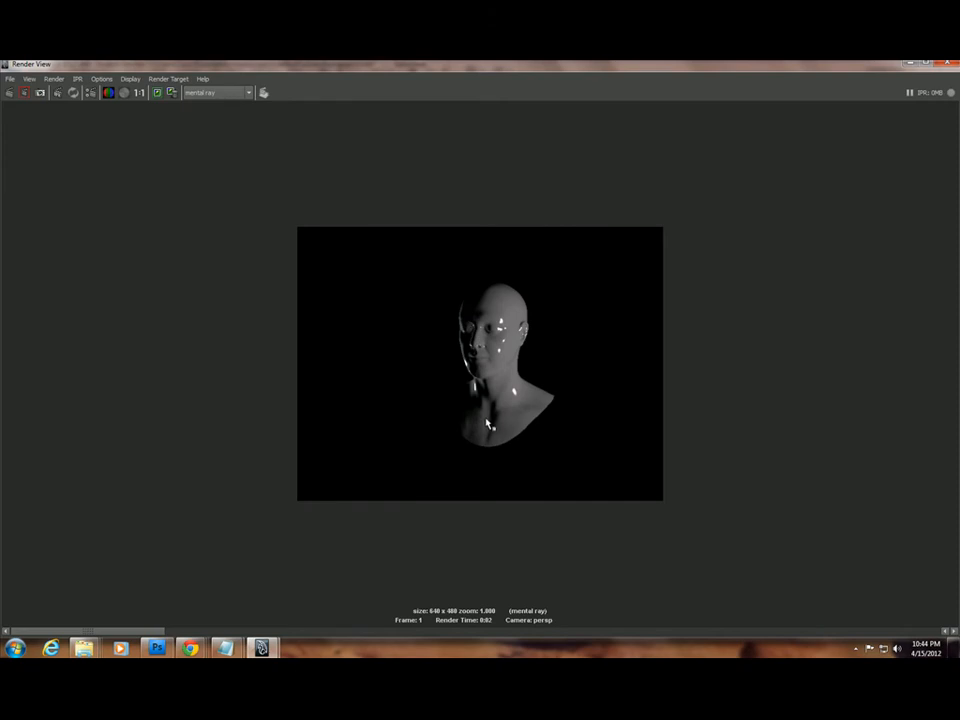
{"action": "double_click", "coordinate": [578, 71]}
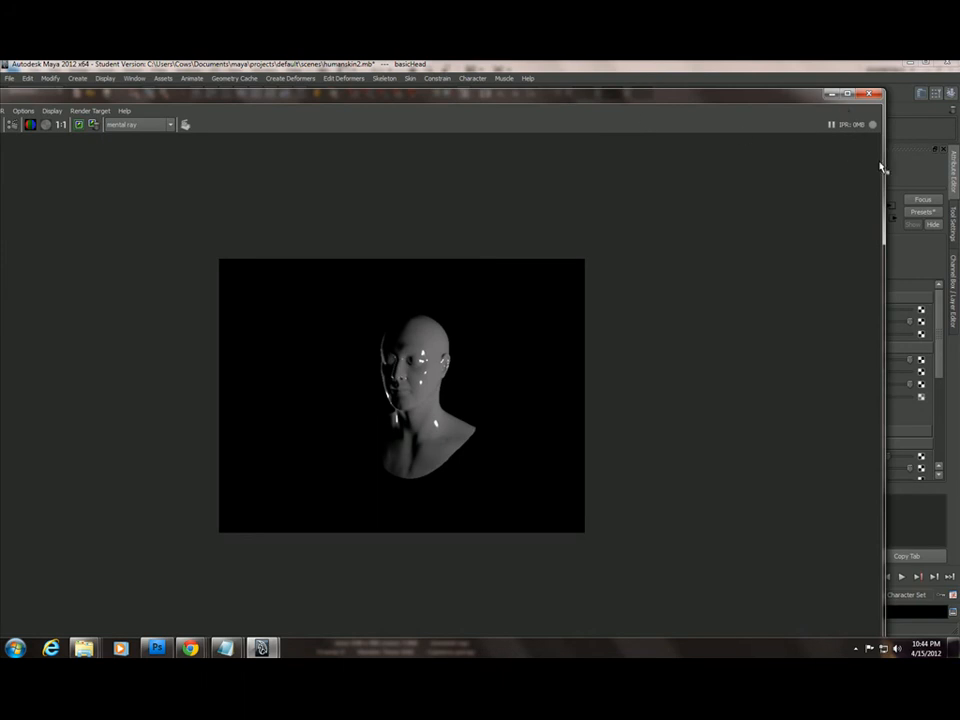
{"action": "left_click_drag", "start_coordinate": [884, 163], "coordinate": [450, 221]}
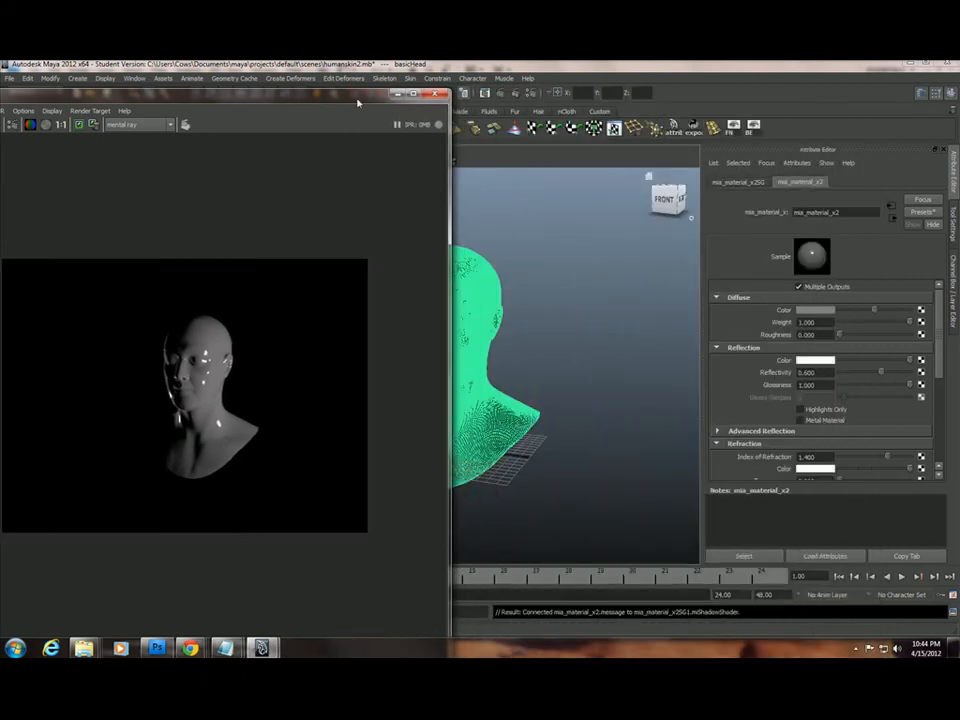
{"action": "left_click_drag", "start_coordinate": [355, 104], "coordinate": [463, 77]}
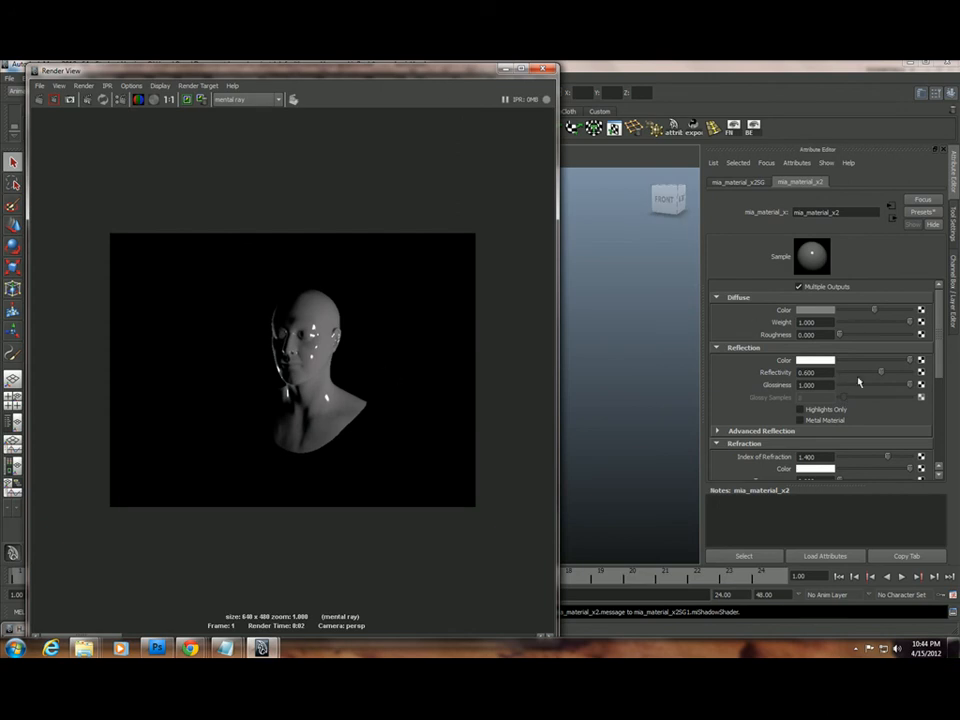
Set the material's reflectivity to 0.317, glossiness to 0.343 and glossy samples to 33, and re-render the head.
{"action": "left_click_drag", "start_coordinate": [941, 358], "coordinate": [943, 388]}
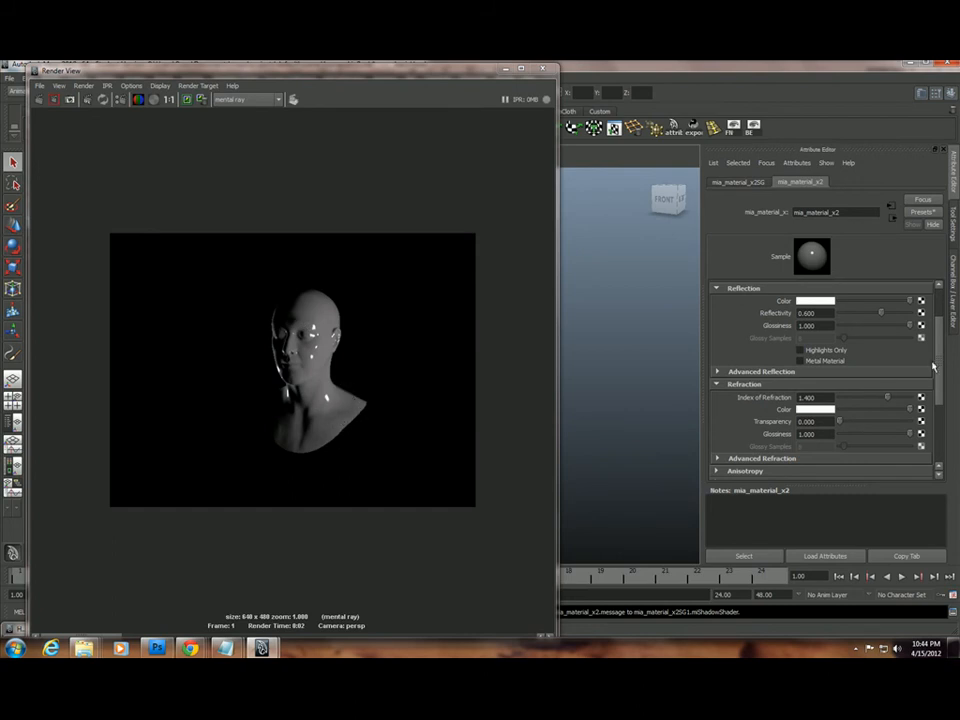
{"action": "left_click_drag", "start_coordinate": [940, 383], "coordinate": [940, 362]}
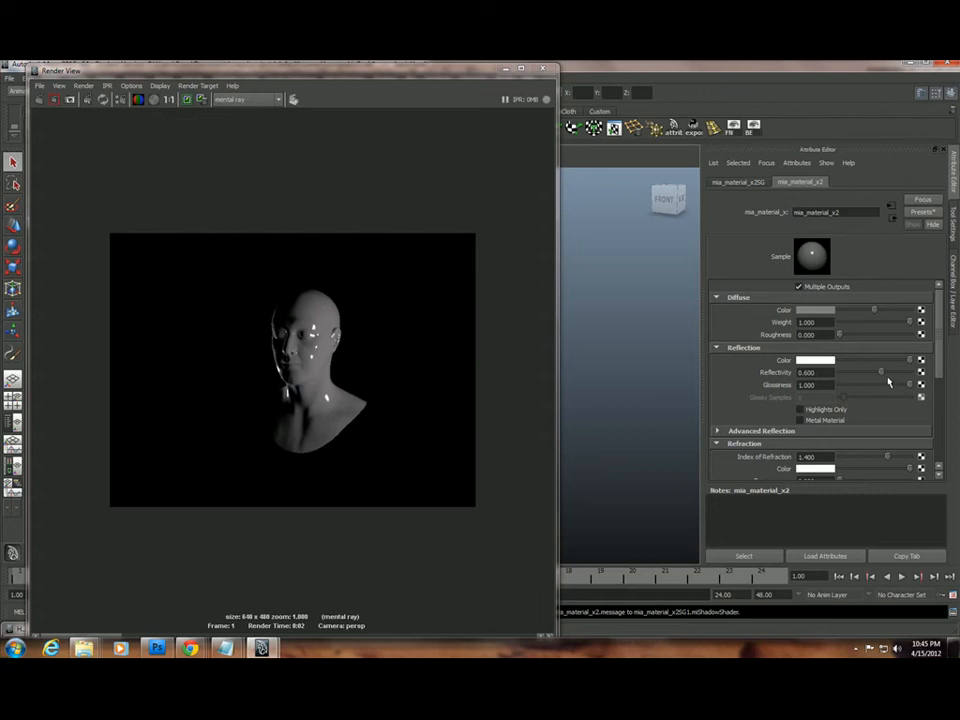
{"action": "left_click_drag", "start_coordinate": [880, 374], "coordinate": [862, 375]}
{"action": "left_click_drag", "start_coordinate": [908, 387], "coordinate": [857, 386]}
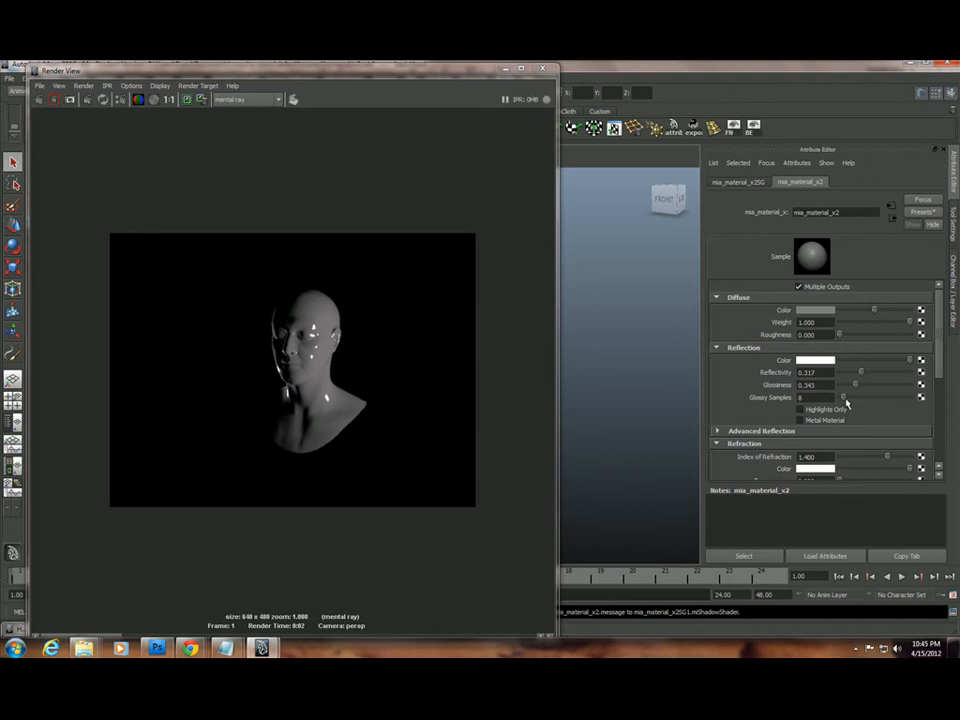
{"action": "left_click_drag", "start_coordinate": [848, 400], "coordinate": [856, 401]}
{"action": "left_click", "coordinate": [54, 99]}
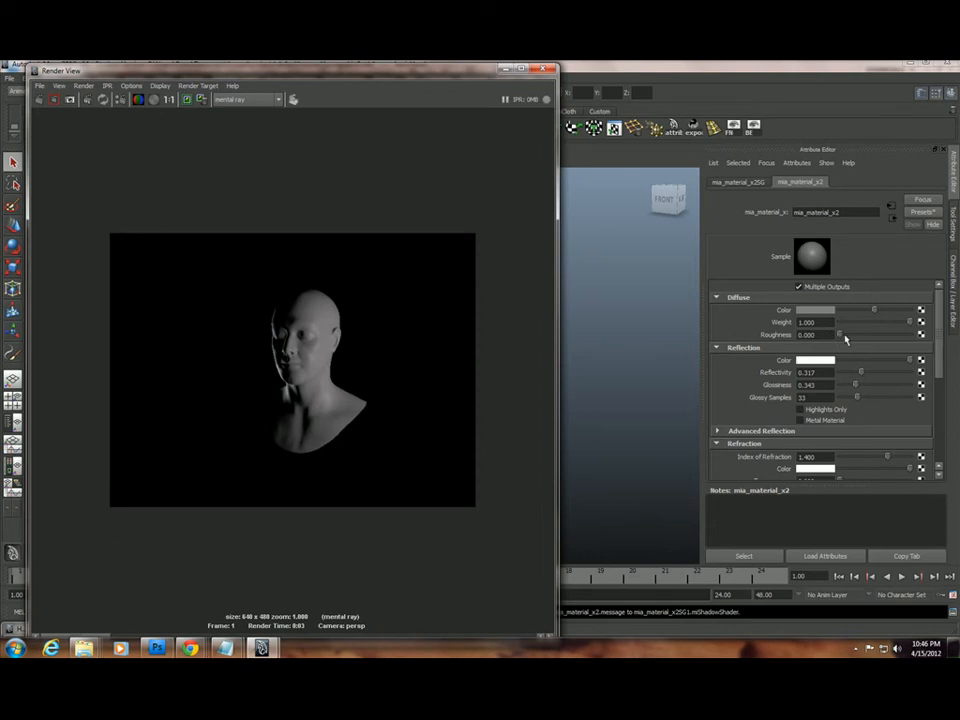
Set the diffuse roughness to 0.341, re-render the head, and darken the diffuse color to black.
{"action": "left_click_drag", "start_coordinate": [839, 334], "coordinate": [864, 336]}
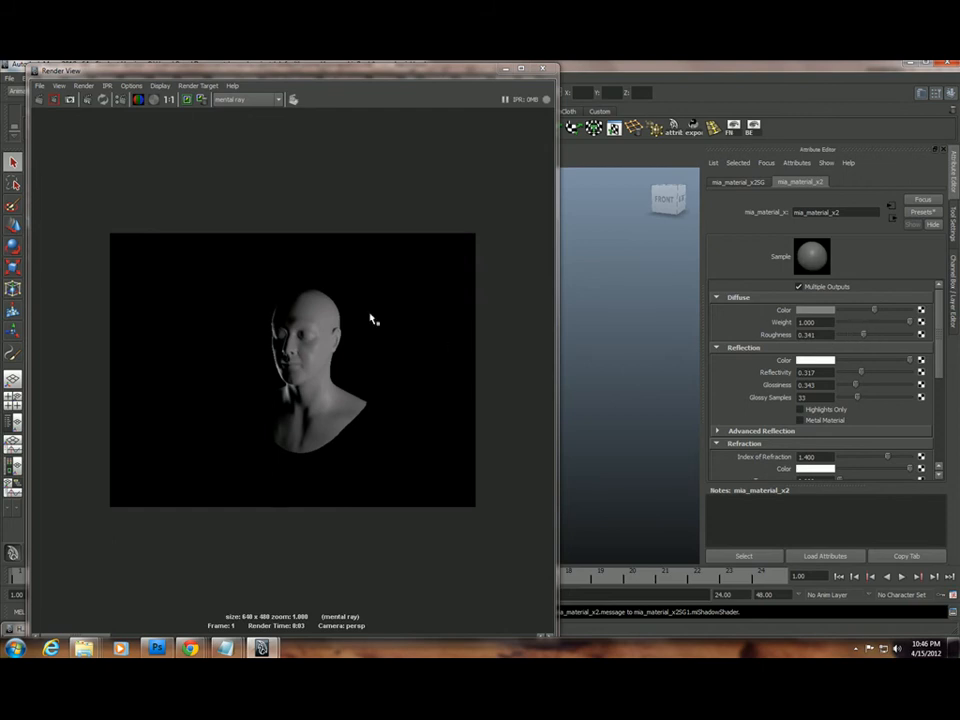
{"action": "left_click", "coordinate": [39, 99]}
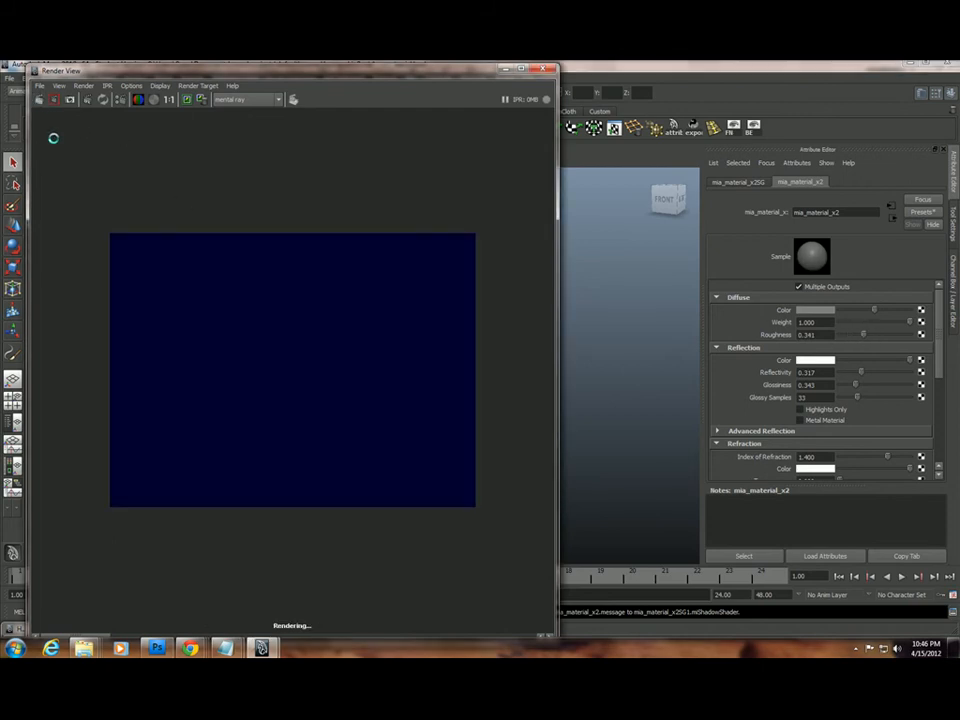
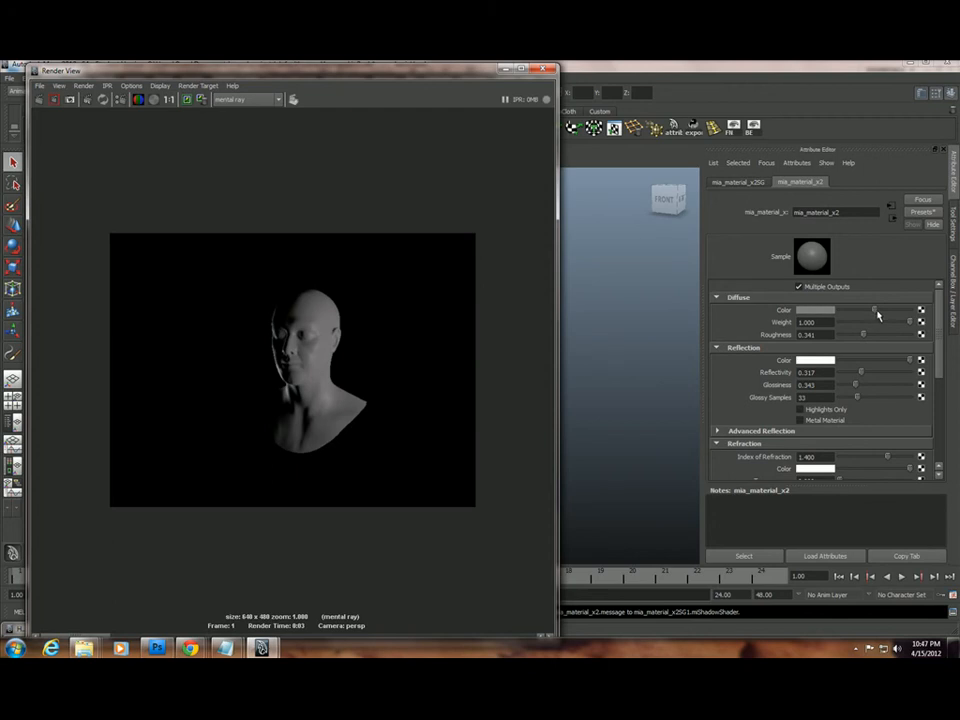
{"action": "left_click_drag", "start_coordinate": [876, 312], "coordinate": [838, 312]}
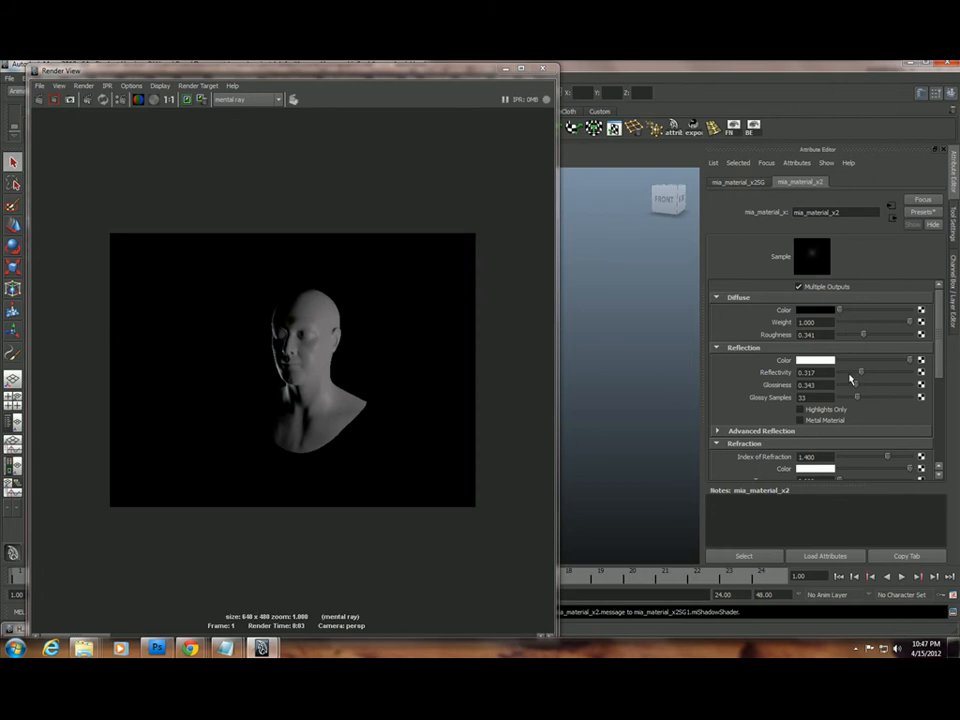
Re-render the head with the black diffuse color, and expand the material's Advanced settings to examine Additional Color.
{"action": "left_click", "coordinate": [41, 101]}
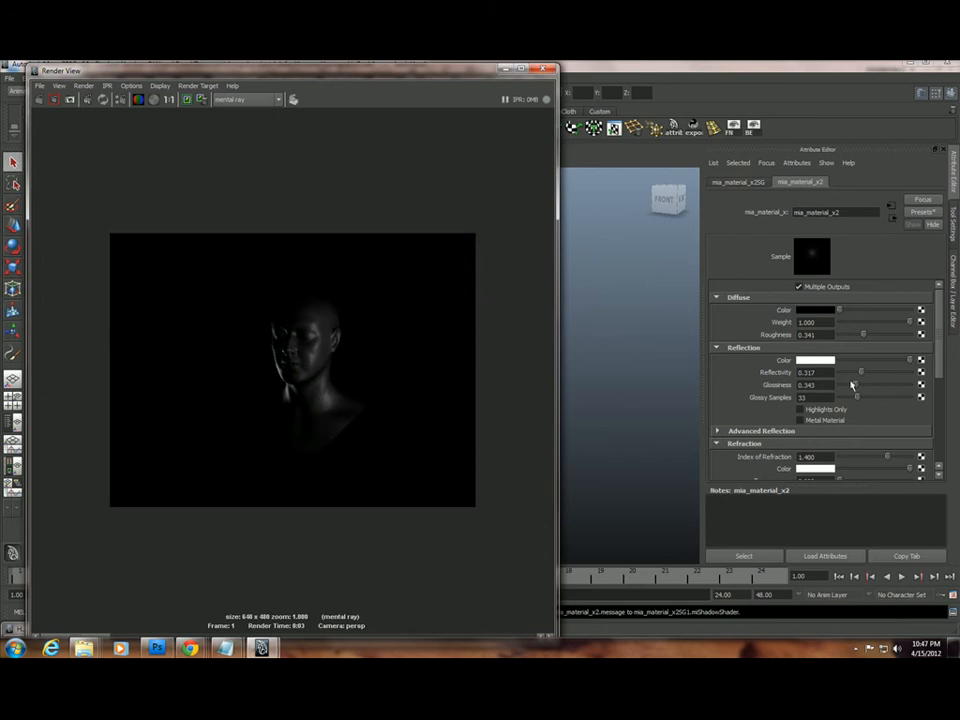
{"action": "left_click_drag", "start_coordinate": [942, 356], "coordinate": [943, 440]}
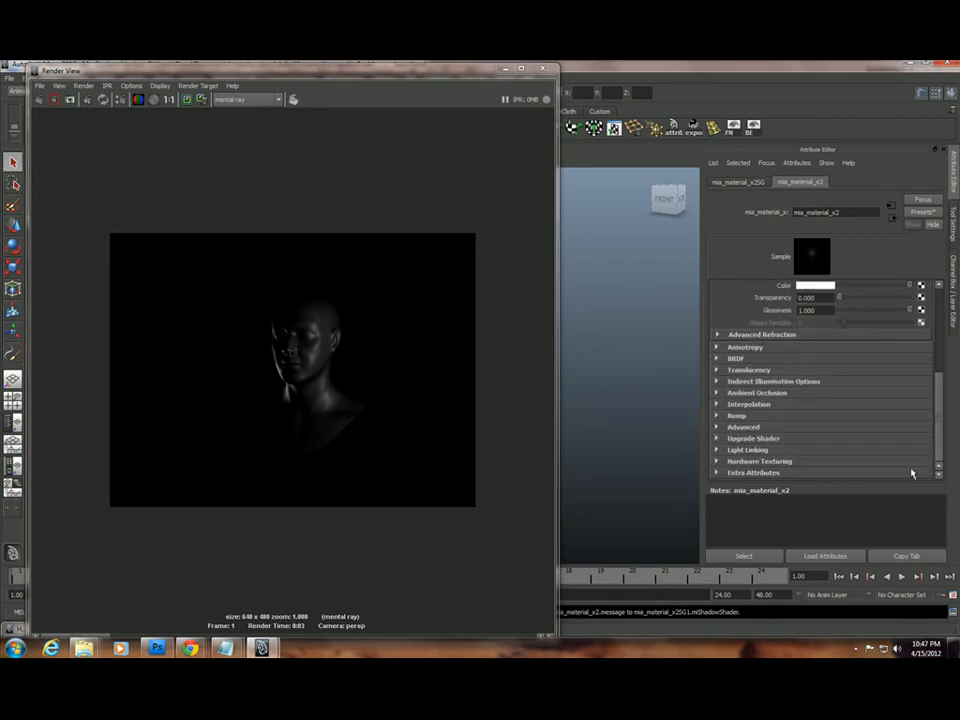
{"action": "left_click", "coordinate": [795, 428]}
{"action": "left_click_drag", "start_coordinate": [944, 400], "coordinate": [940, 450]}
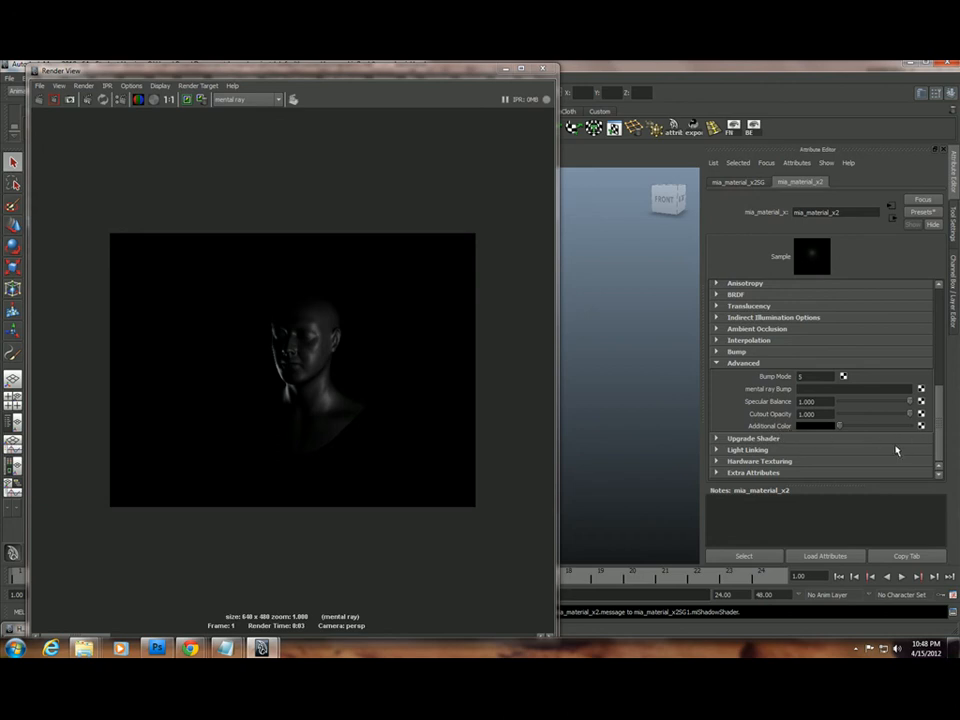
{"action": "left_click_drag", "start_coordinate": [936, 439], "coordinate": [944, 308]}
{"action": "scroll", "coordinate": [880, 440], "scroll_direction": "down", "scroll_amount": 10}
Open the Hypershade and inspect the misss_fast_skin_maya1, mia_material_x2 and mia_material_x1 materials, and close it along with the Render View.
{"action": "left_click_drag", "start_coordinate": [406, 75], "coordinate": [473, 201]}
{"action": "left_click", "coordinate": [134, 78]}
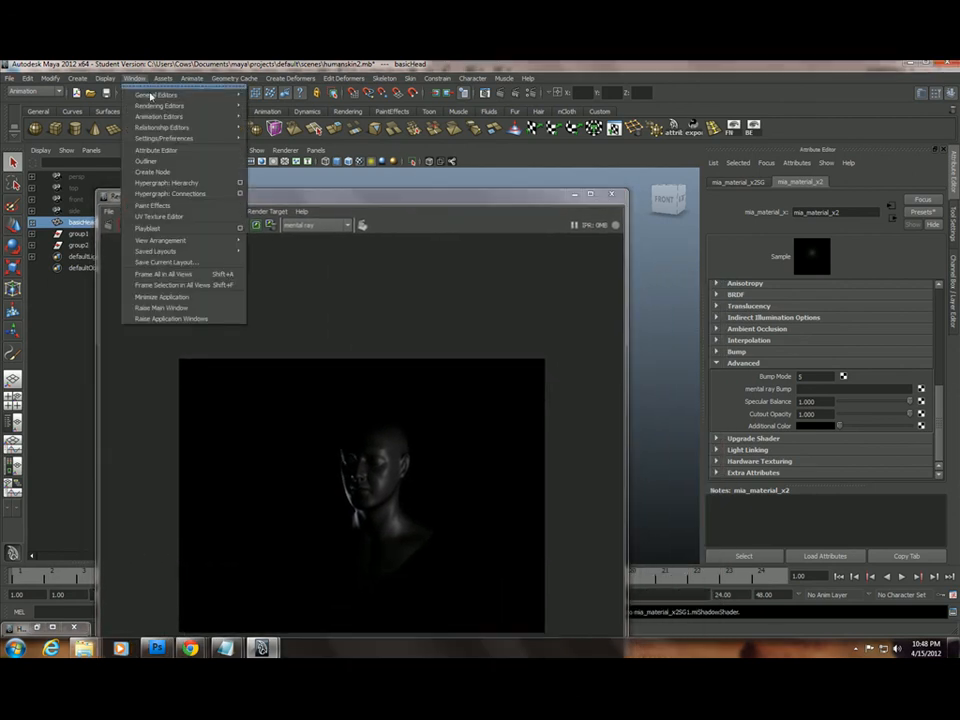
{"action": "mouse_move", "coordinate": [165, 106]}
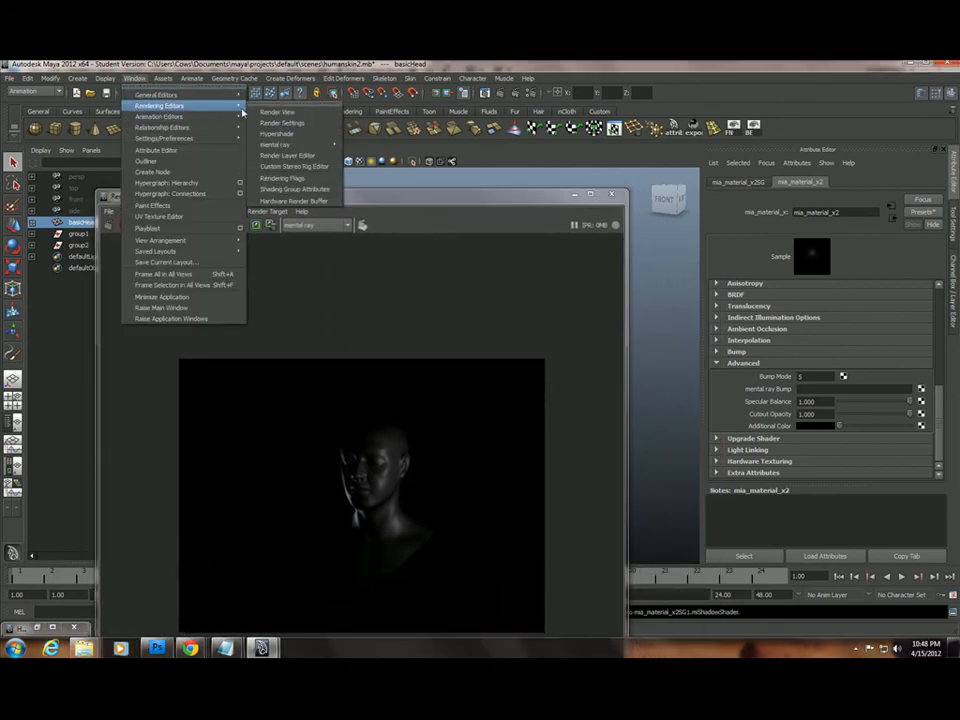
{"action": "left_click", "coordinate": [275, 133]}
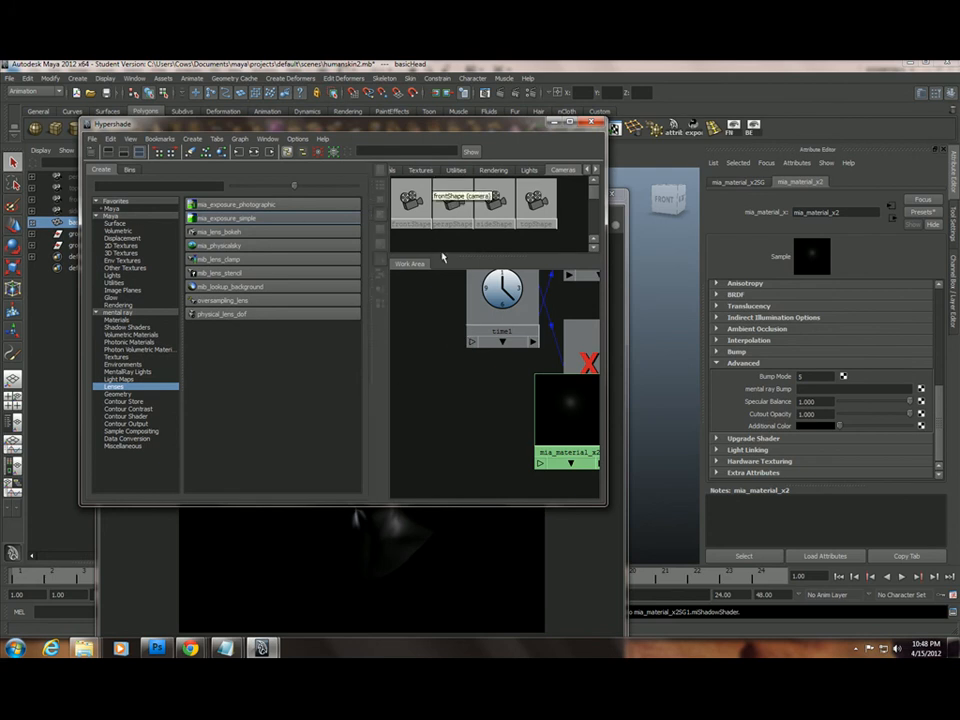
{"action": "left_click_drag", "start_coordinate": [607, 193], "coordinate": [730, 193]}
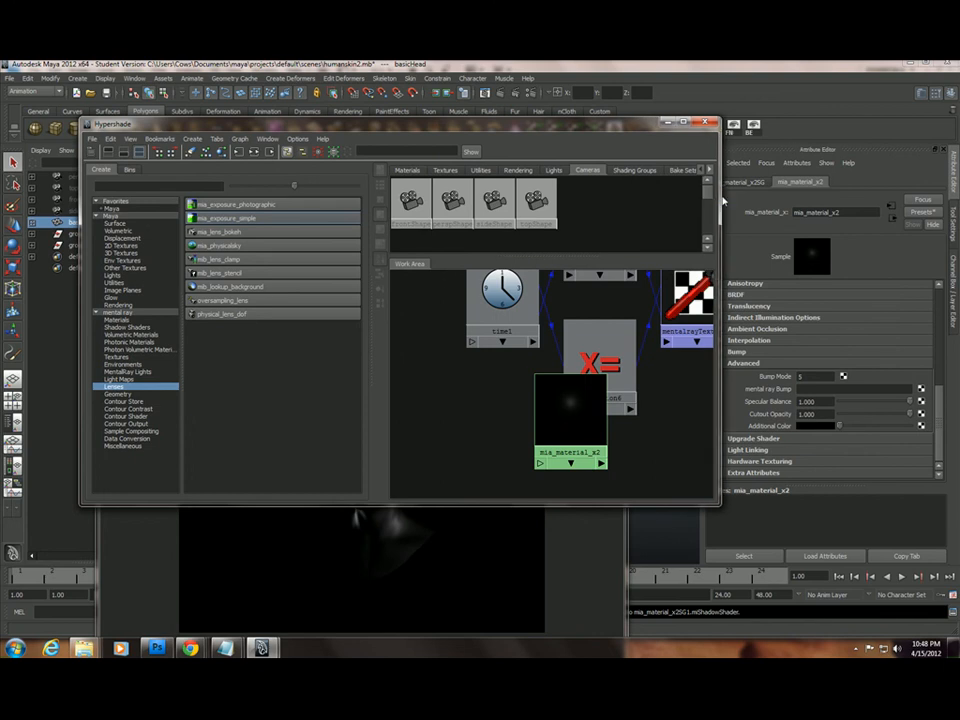
{"action": "left_click", "coordinate": [407, 170]}
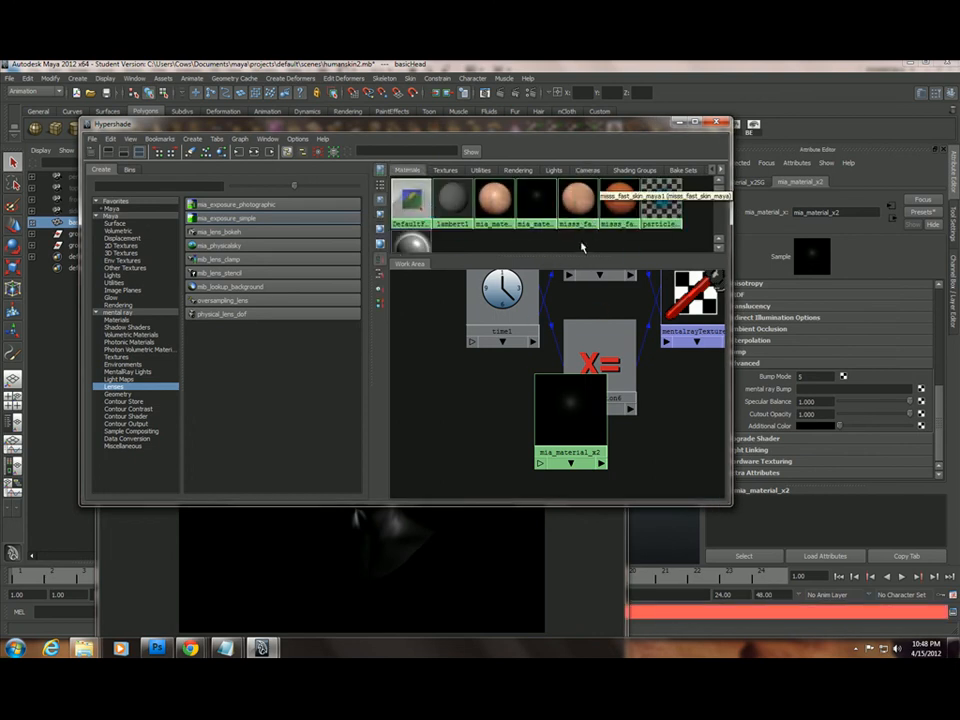
{"action": "left_click", "coordinate": [585, 200]}
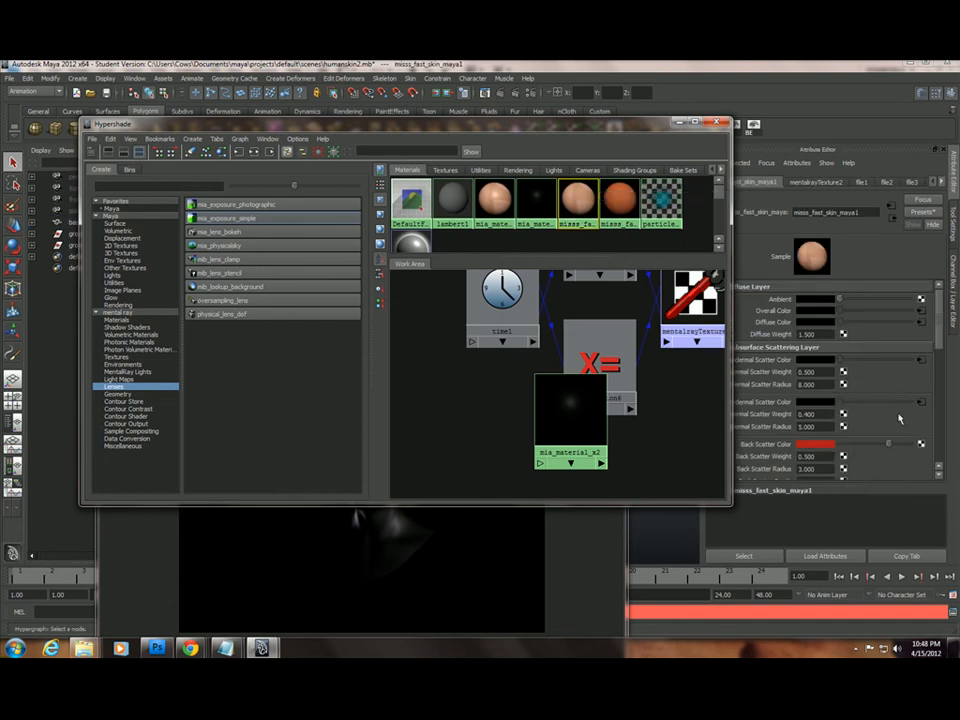
{"action": "left_click", "coordinate": [537, 200]}
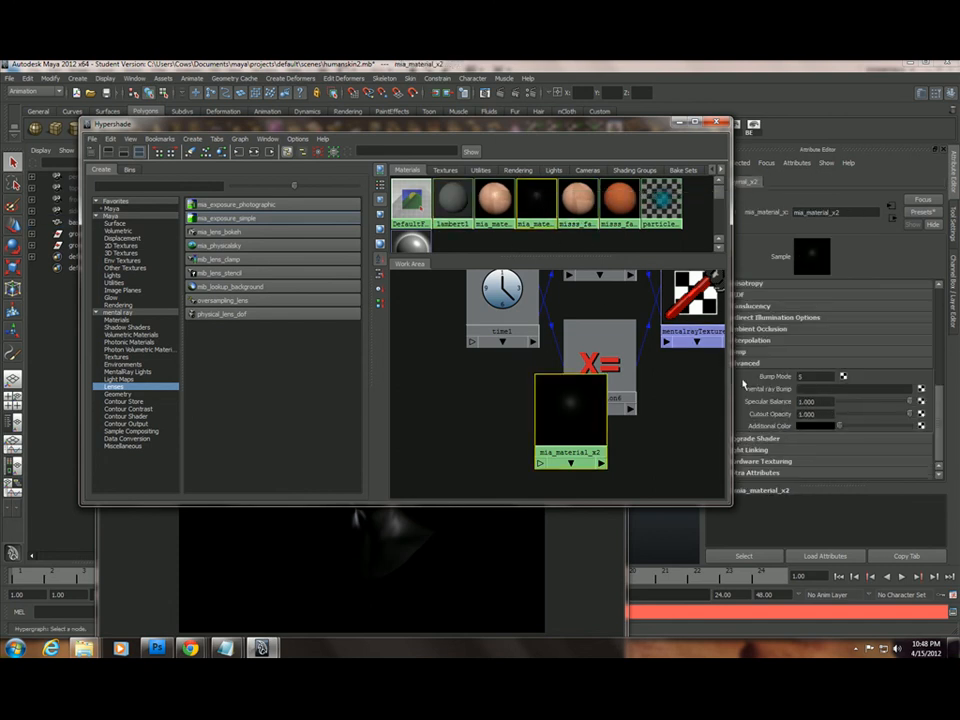
{"action": "left_click", "coordinate": [495, 200]}
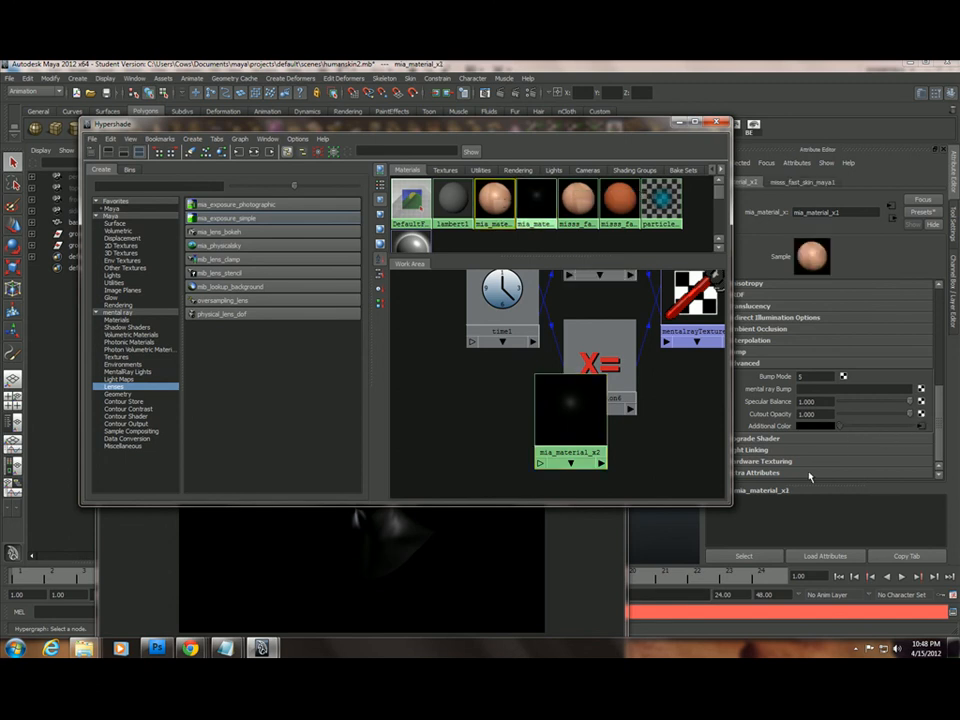
{"action": "left_click", "coordinate": [713, 123]}
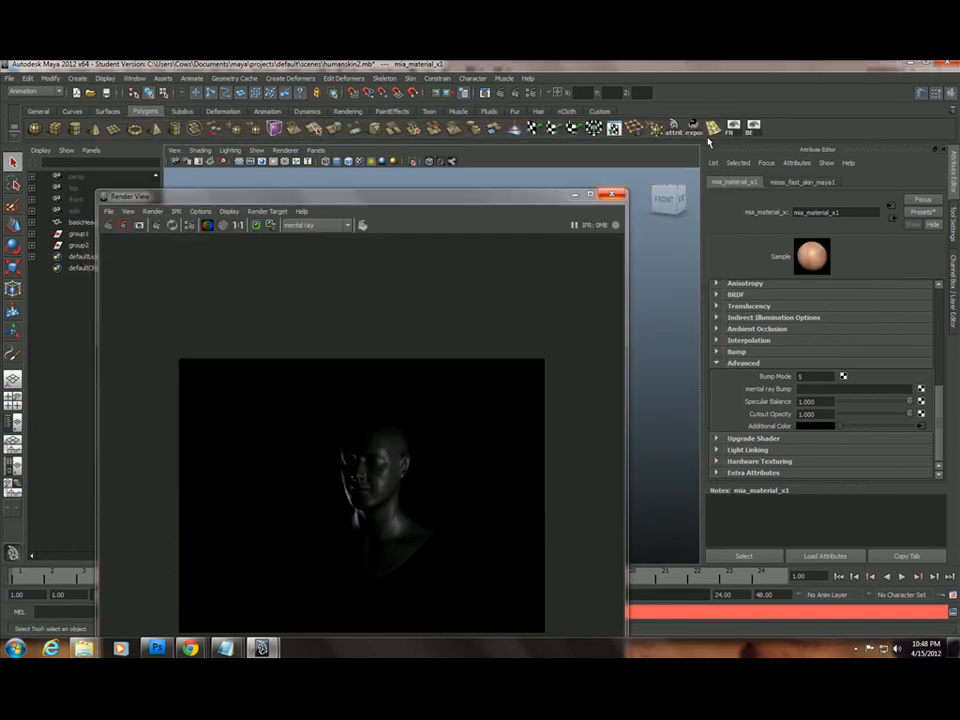
{"action": "left_click", "coordinate": [614, 195]}
Assign the existing mia_material_x2 material to the basicHead mesh.
{"action": "left_click", "coordinate": [475, 318]}
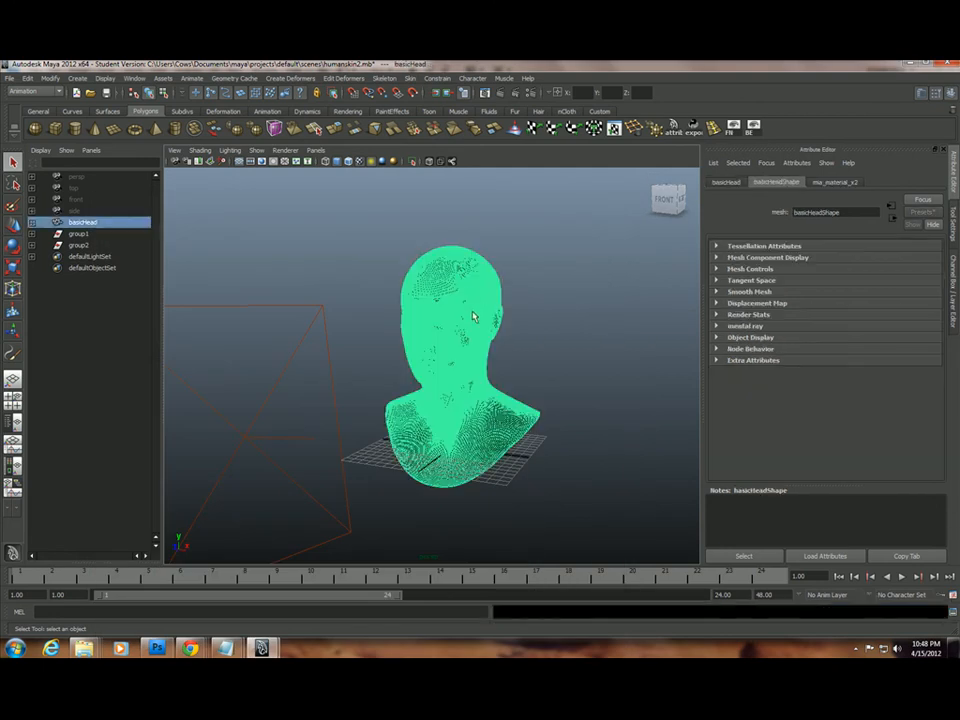
{"action": "right_click", "coordinate": [470, 281]}
{"action": "mouse_move", "coordinate": [496, 458]}
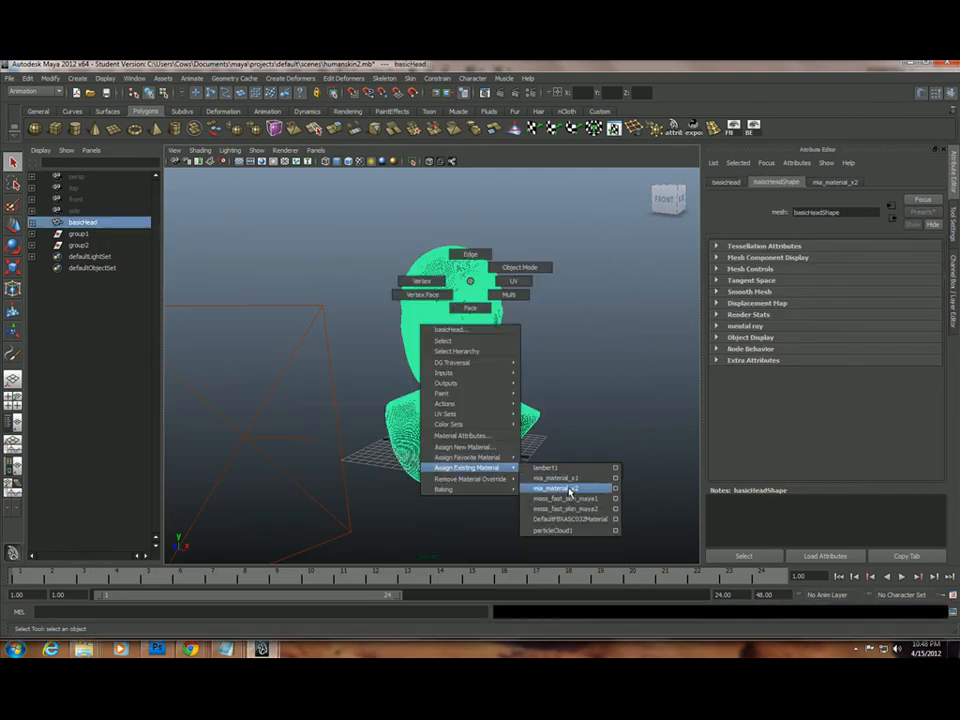
{"action": "left_click", "coordinate": [568, 489]}
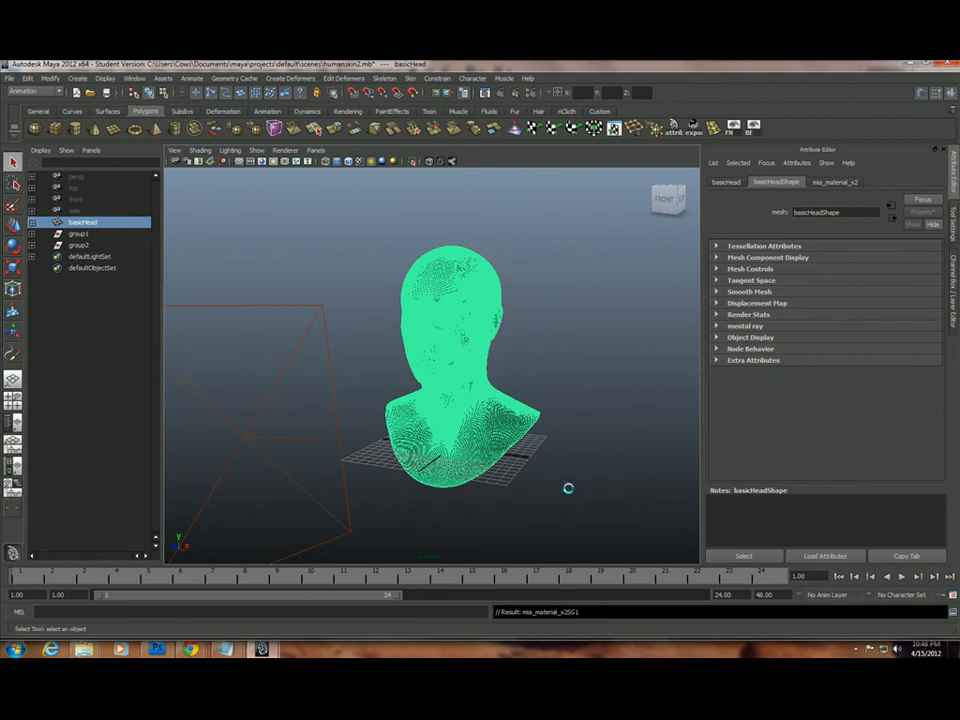
Assign the existing mia_material_x1 material to basicHead, render the head, and minimize the Render View.
{"action": "right_click", "coordinate": [462, 359]}
{"action": "mouse_move", "coordinate": [497, 503]}
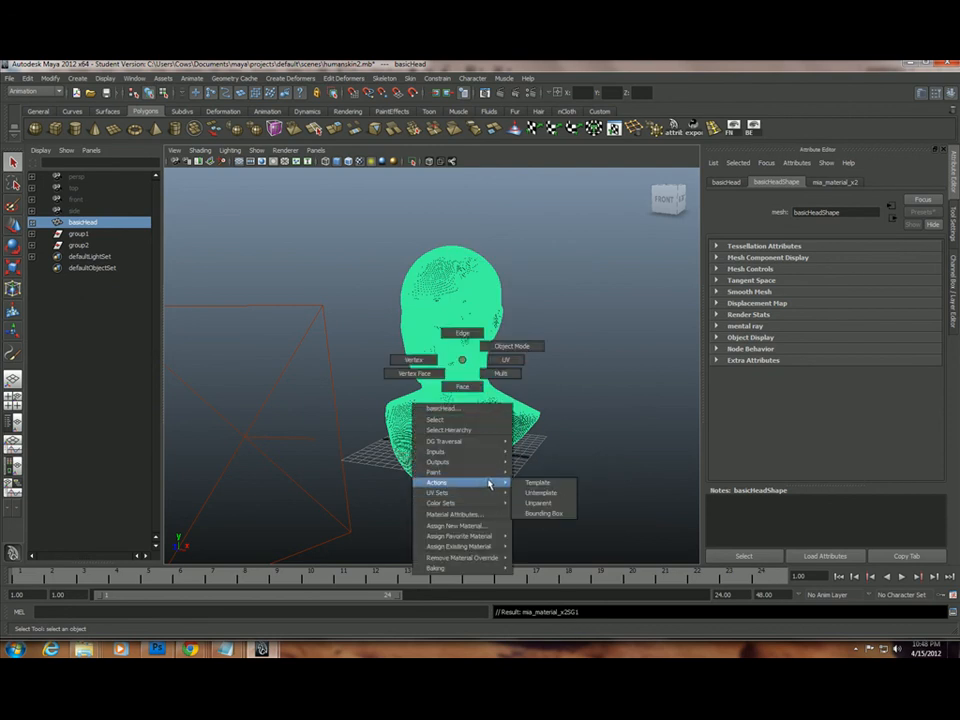
{"action": "mouse_move", "coordinate": [500, 547]}
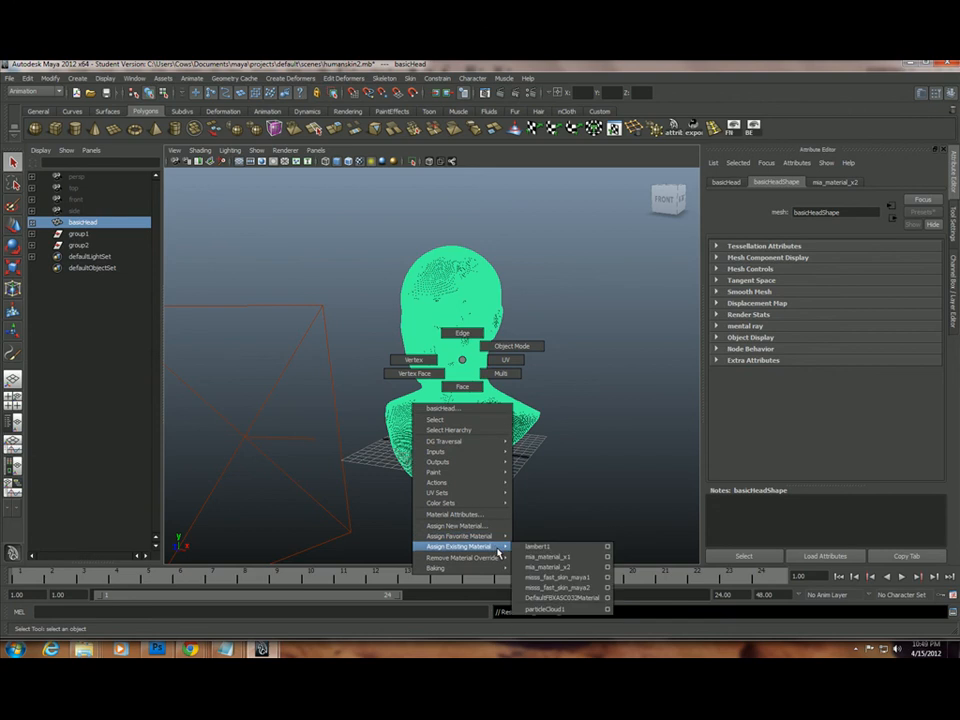
{"action": "left_click", "coordinate": [548, 555]}
{"action": "right_click_drag", "start_coordinate": [487, 419], "coordinate": [512, 461]}
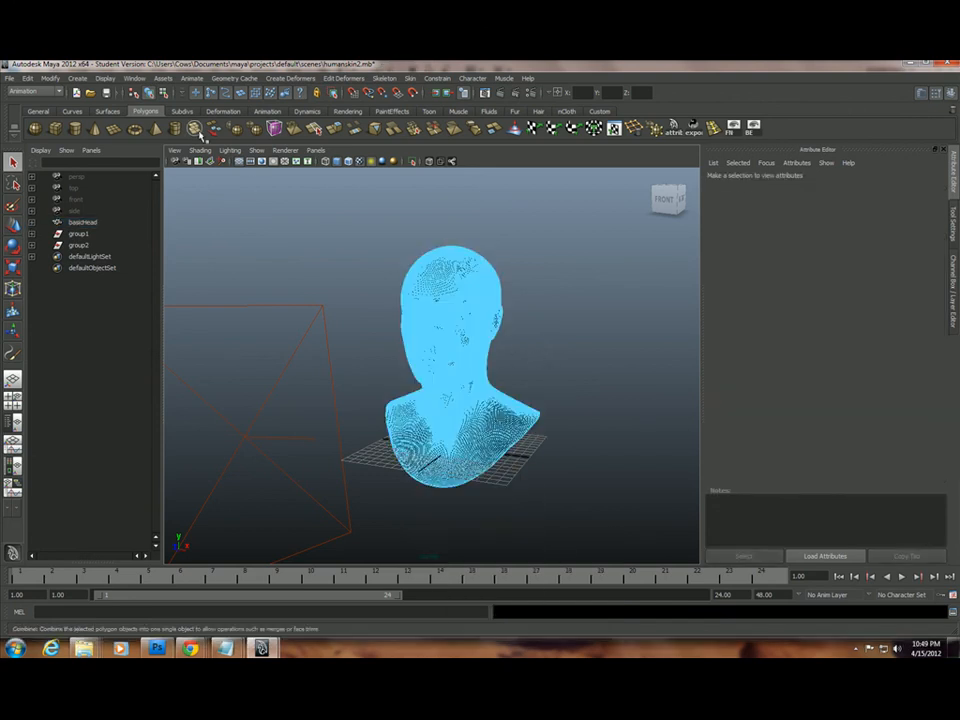
{"action": "left_click", "coordinate": [83, 221]}
{"action": "right_click_drag", "start_coordinate": [458, 393], "coordinate": [549, 597]}
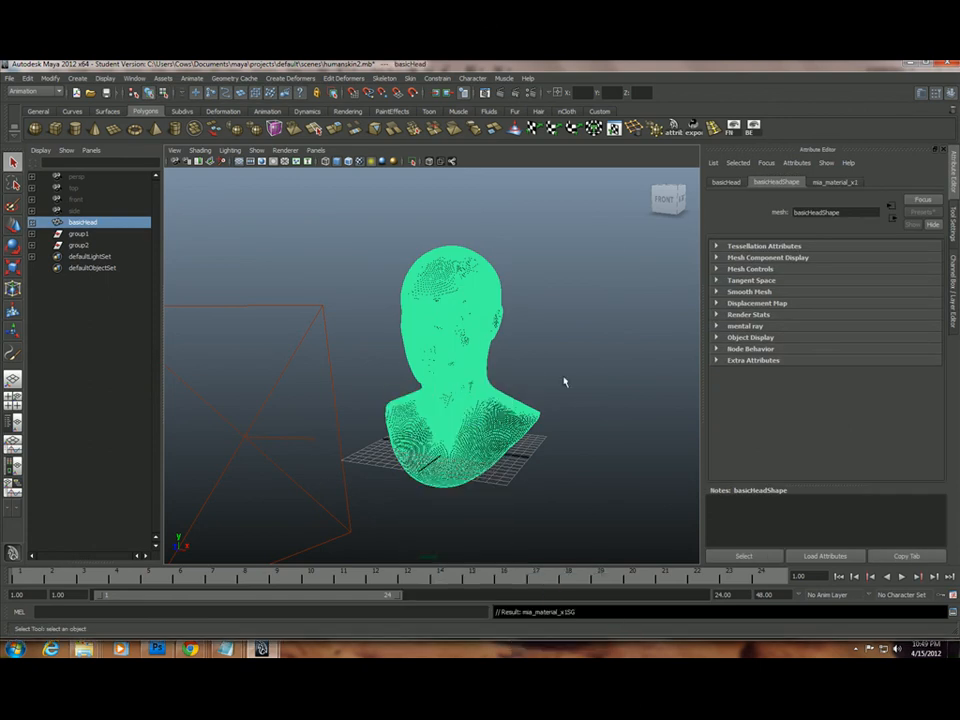
{"action": "left_click", "coordinate": [491, 92]}
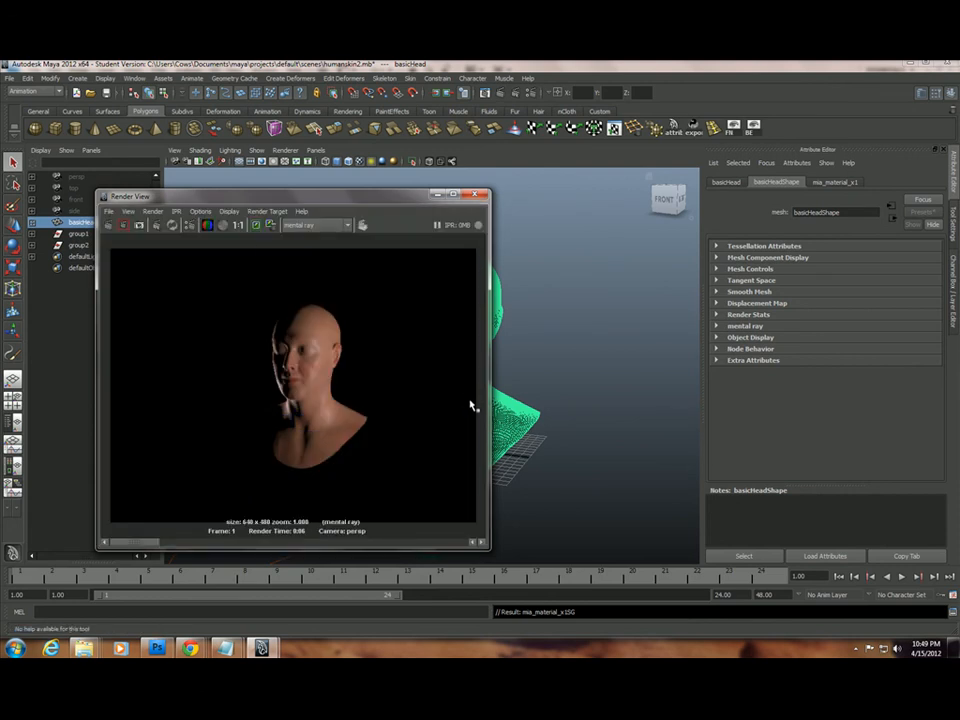
{"action": "left_click", "coordinate": [438, 194]}
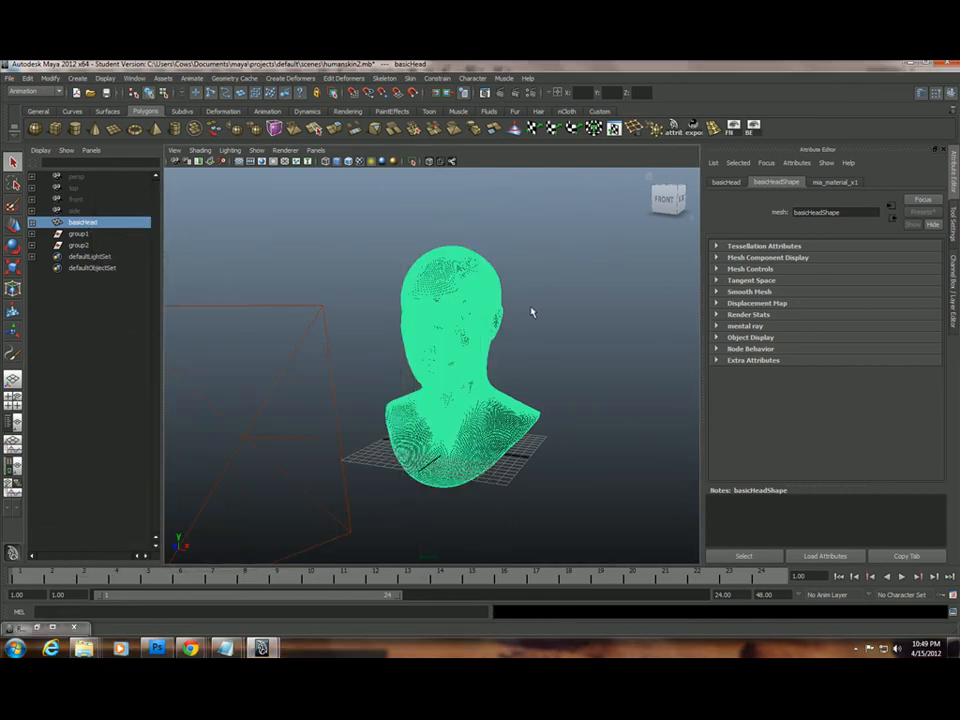
Examine the Bump settings of mia_material_x1, and those of the misss_fast_skin_maya1 shader connected to its Additional Color.
{"action": "left_click", "coordinate": [845, 182]}
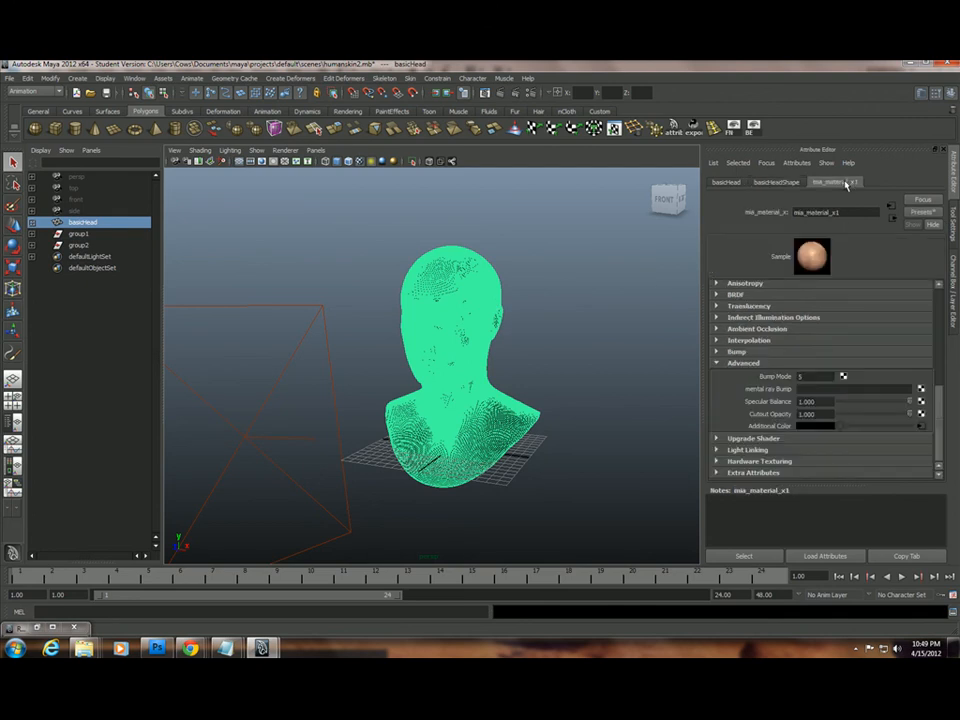
{"action": "scroll", "coordinate": [938, 405], "scroll_direction": "up", "scroll_amount": 3}
{"action": "left_click", "coordinate": [752, 449]}
{"action": "scroll", "coordinate": [940, 381], "scroll_direction": "down", "scroll_amount": 3}
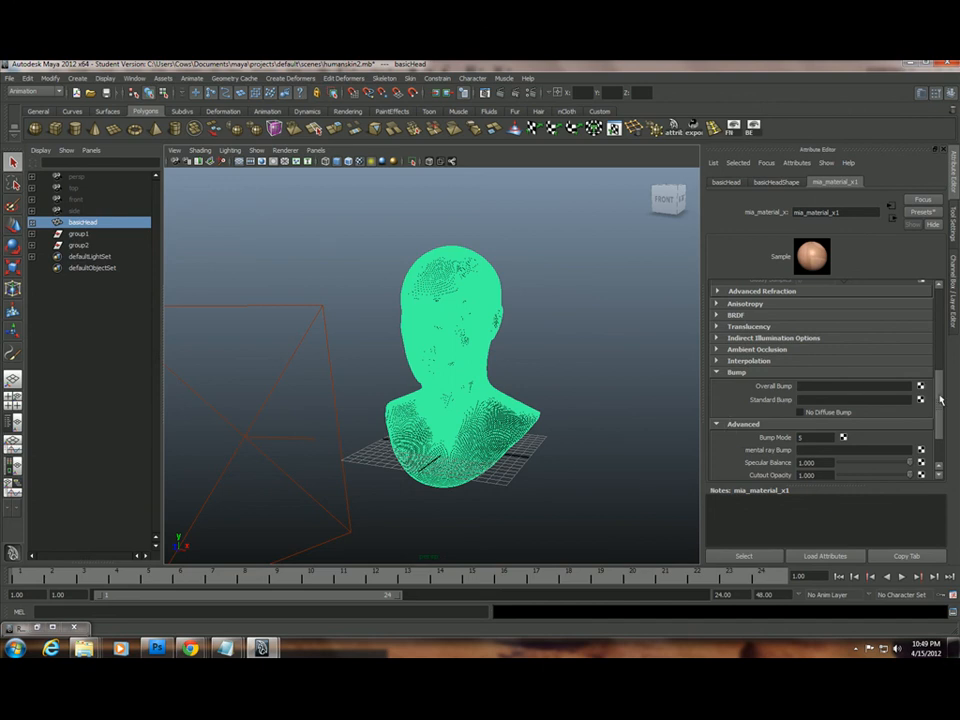
{"action": "mouse_move", "coordinate": [943, 402]}
{"action": "left_mouse_down"}
{"action": "mouse_move", "coordinate": [948, 381]}
{"action": "mouse_move", "coordinate": [945, 405]}
{"action": "left_mouse_up"}
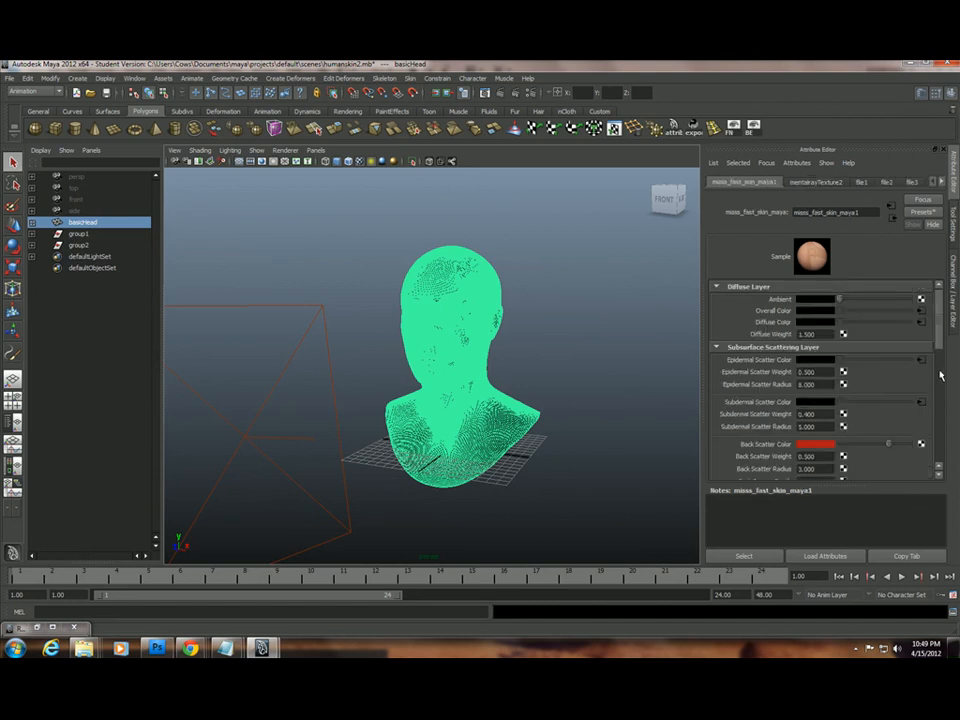
{"action": "left_click_drag", "start_coordinate": [940, 350], "coordinate": [935, 438]}
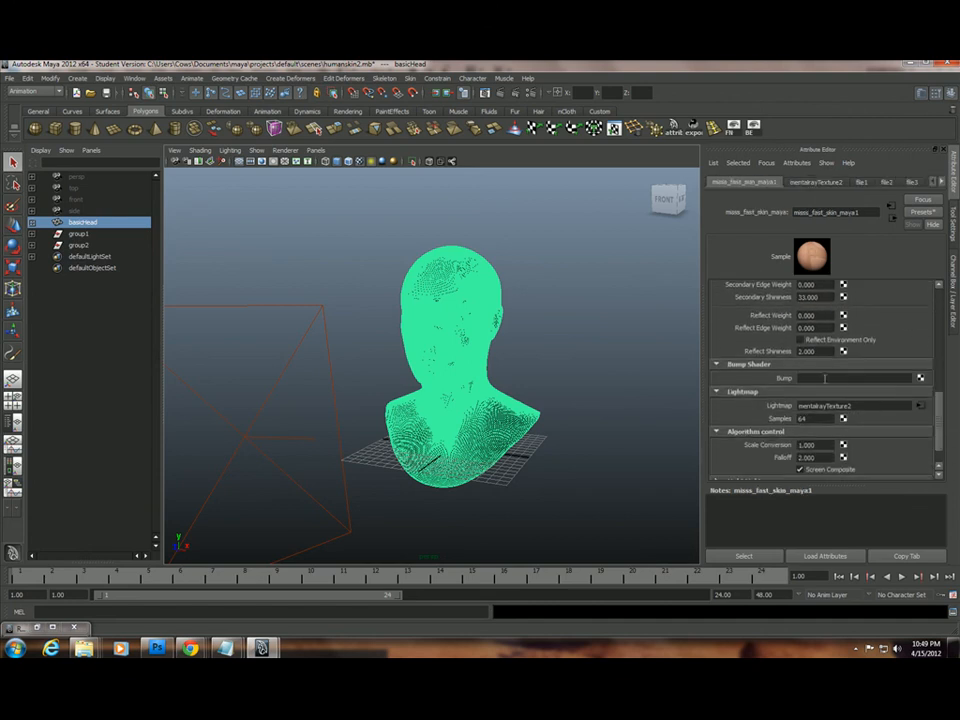
{"action": "left_click_drag", "start_coordinate": [945, 422], "coordinate": [943, 355]}
Switch to Chrome to view the skin detail in the eyesClosed.jpg reference image, and return to Maya.
{"action": "mouse_move", "coordinate": [190, 648]}
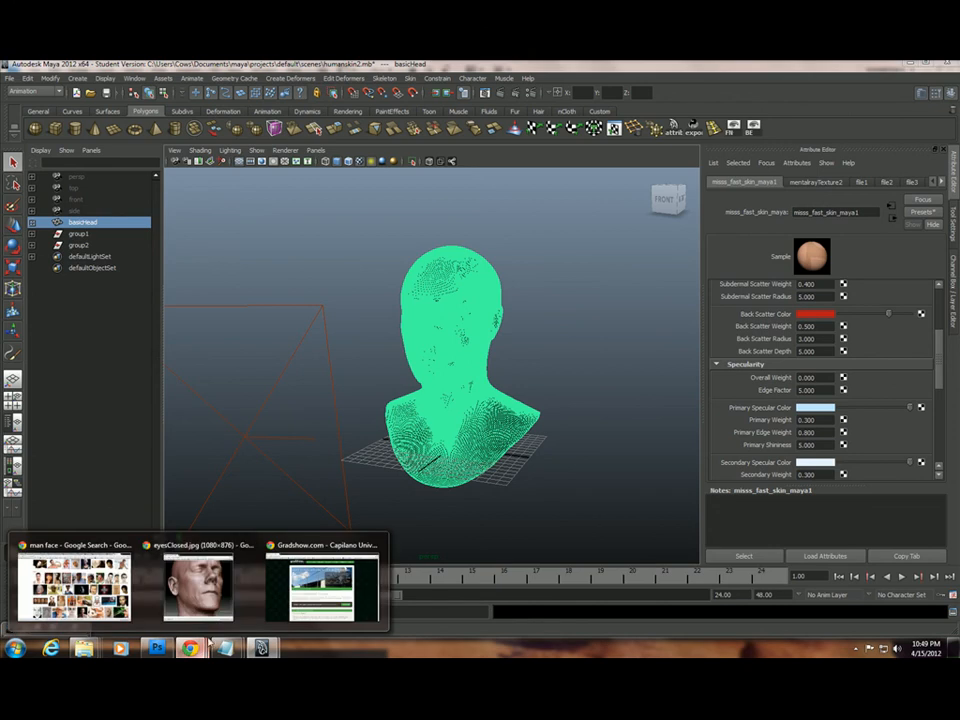
{"action": "left_click", "coordinate": [210, 585]}
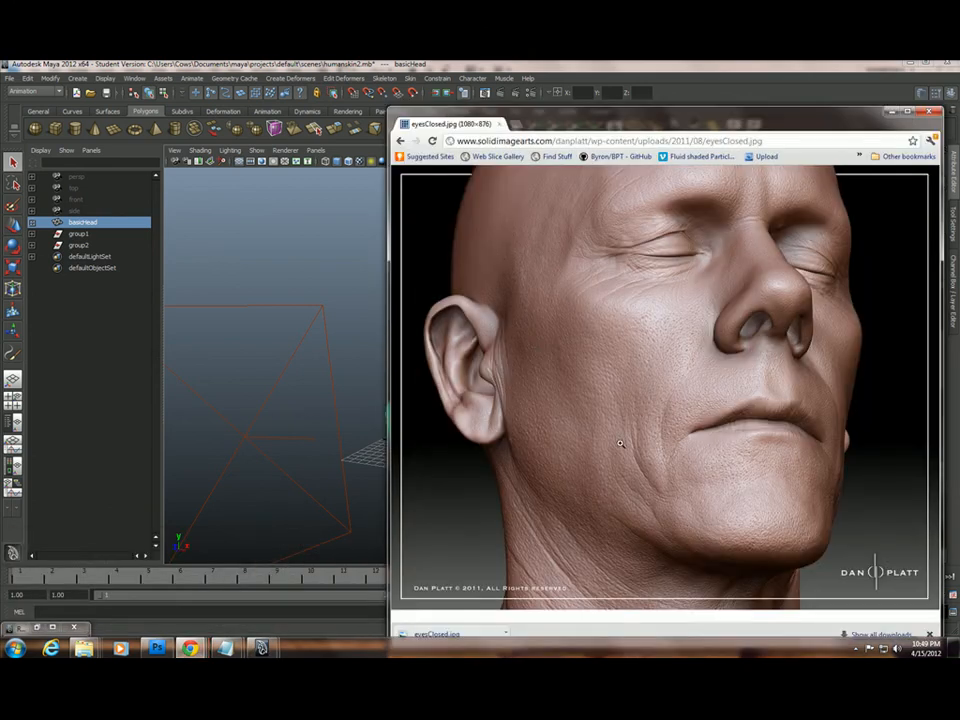
{"action": "left_click", "coordinate": [669, 86]}
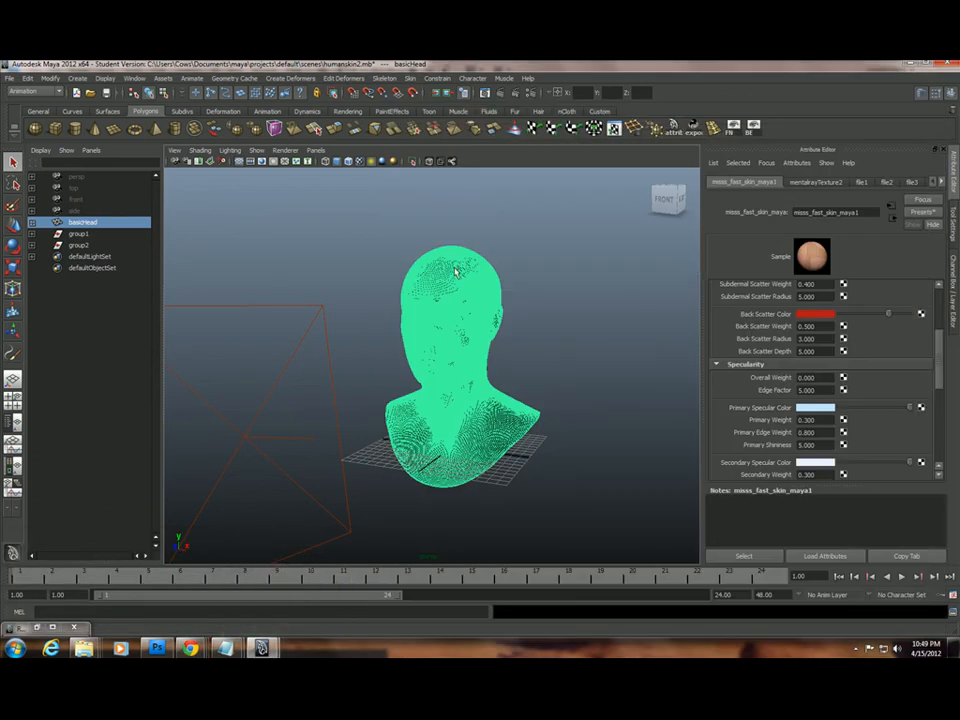
Examine the epidermal, subdermal and back scatter color, weight and radius settings of the misss_fast_skin_maya1 shader.
{"action": "mouse_move", "coordinate": [941, 369]}
{"action": "left_mouse_down"}
{"action": "mouse_move", "coordinate": [941, 383]}
{"action": "mouse_move", "coordinate": [945, 346]}
{"action": "left_mouse_up"}
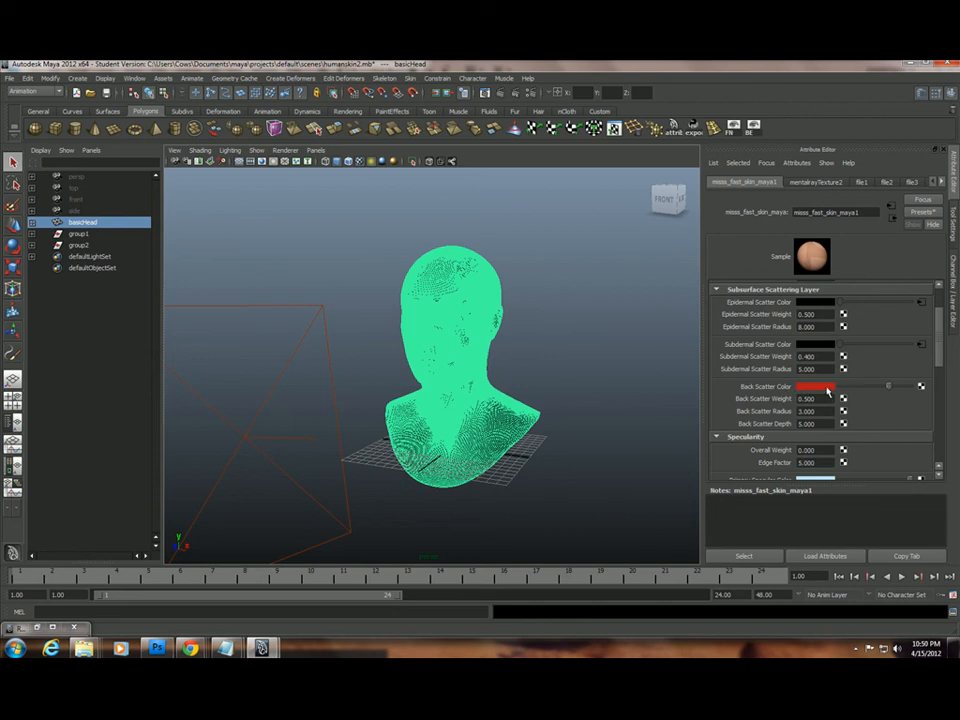
{"action": "left_click_drag", "start_coordinate": [941, 348], "coordinate": [940, 328]}
{"action": "double_click", "coordinate": [808, 426]}
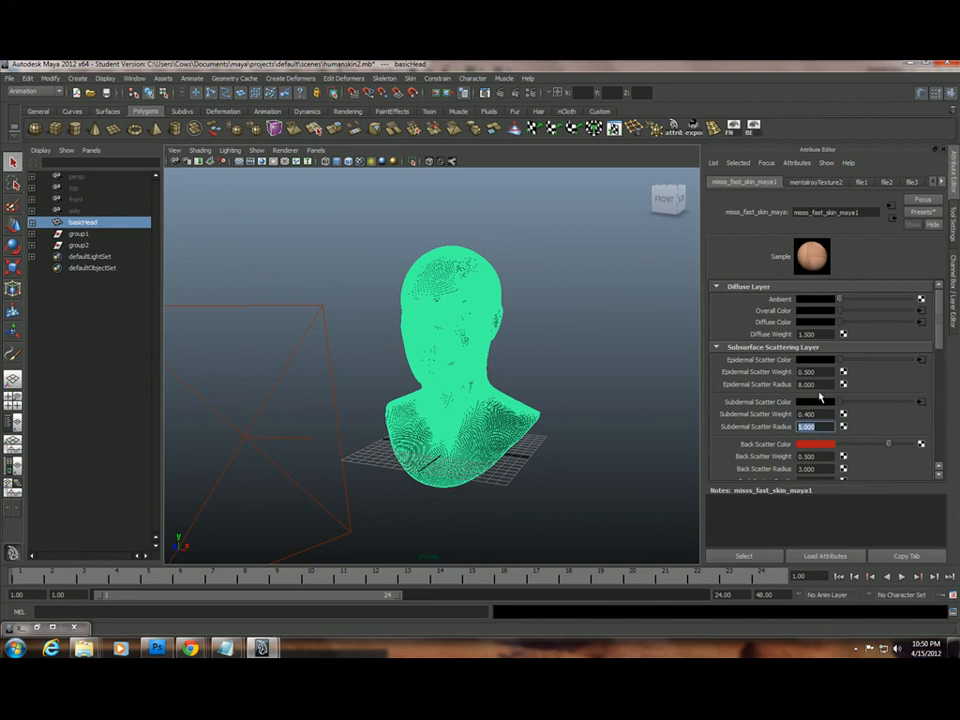
{"action": "double_click", "coordinate": [810, 384]}
{"action": "double_click", "coordinate": [826, 468]}
{"action": "double_click", "coordinate": [826, 427]}
{"action": "double_click", "coordinate": [810, 384]}
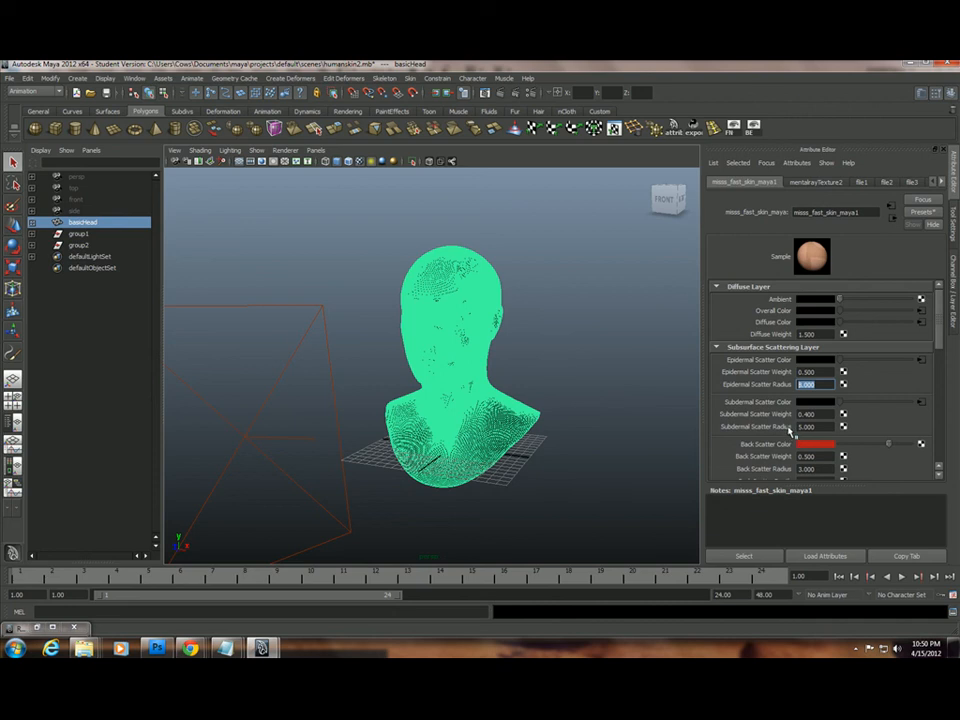
{"action": "scroll", "coordinate": [790, 420], "scroll_direction": "down", "scroll_amount": 3}
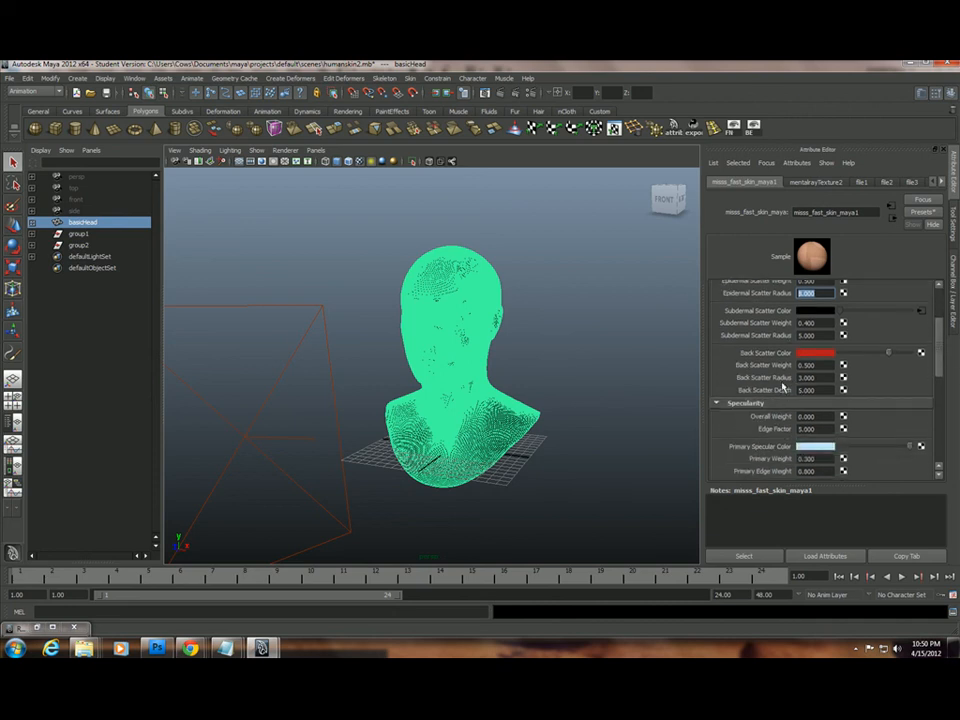
{"action": "left_click_drag", "start_coordinate": [940, 368], "coordinate": [940, 349]}
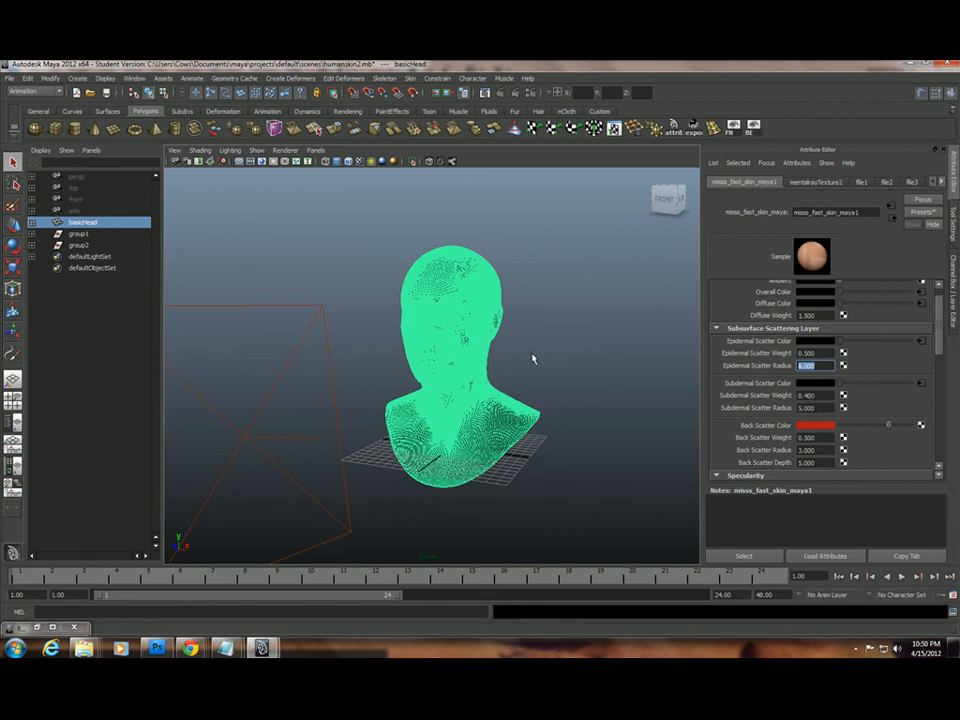
{"action": "mouse_move", "coordinate": [938, 333]}
{"action": "left_mouse_down"}
{"action": "mouse_move", "coordinate": [938, 322]}
{"action": "mouse_move", "coordinate": [939, 335]}
{"action": "left_mouse_up"}
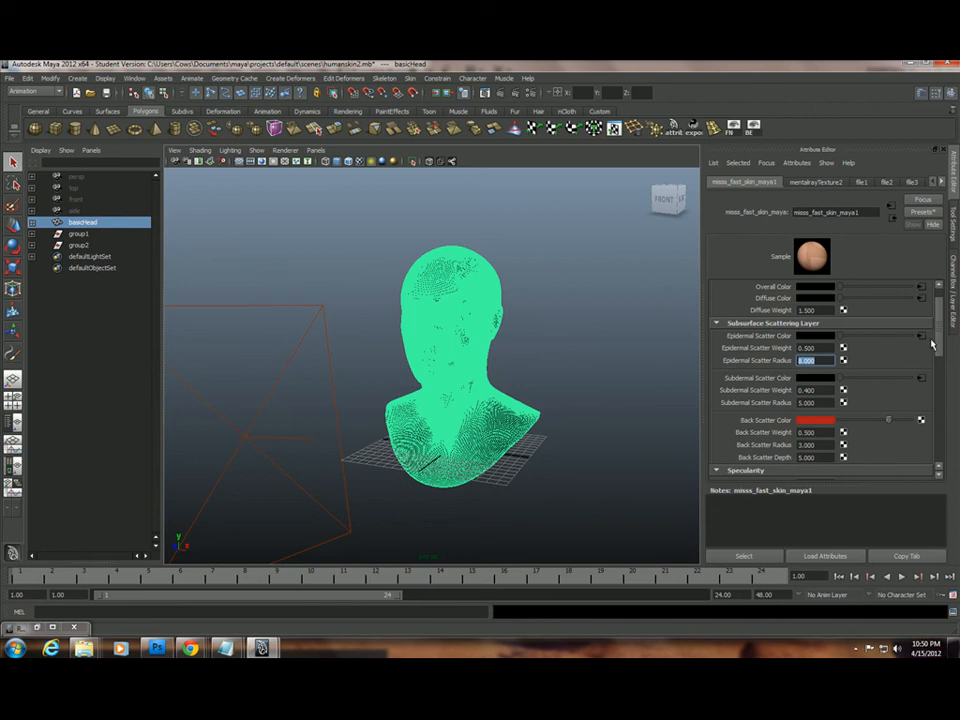
{"action": "left_click_drag", "start_coordinate": [940, 343], "coordinate": [944, 332]}
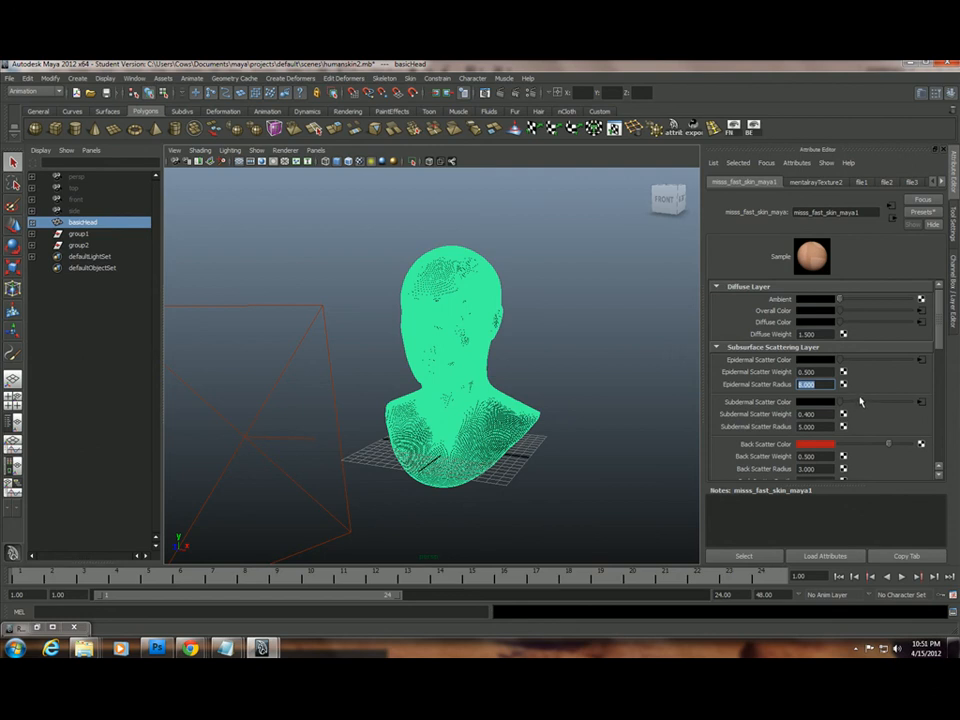
Examine the intensity and decay rate of the area light beside the head, and the temperature of its connected mib_blackbody2 node.
{"action": "scroll", "coordinate": [822, 364], "scroll_direction": "down", "scroll_amount": 3}
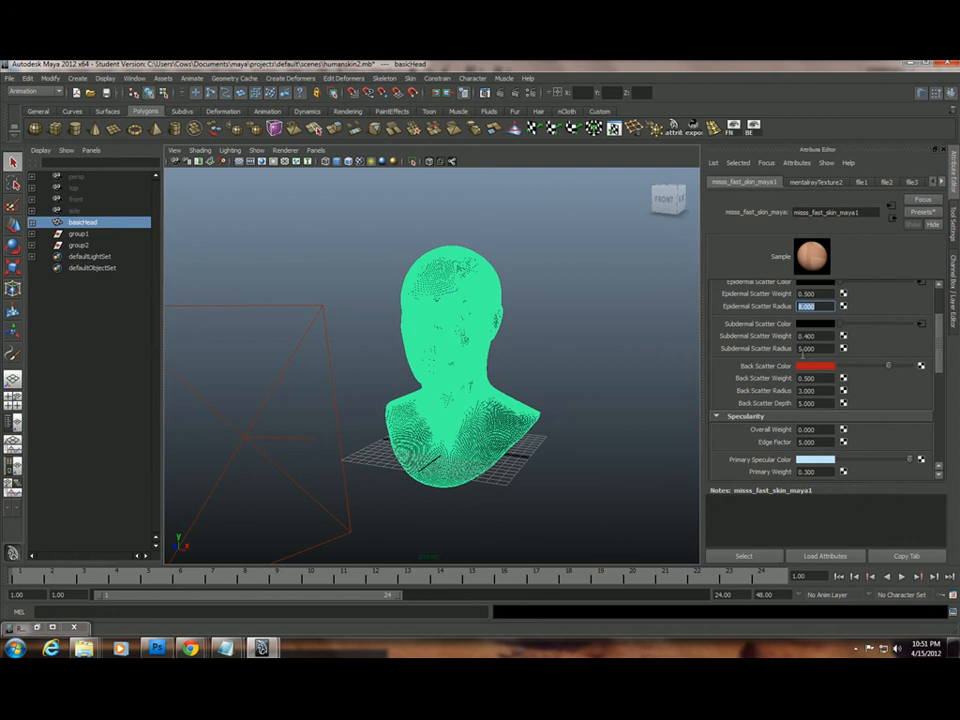
{"action": "left_click", "coordinate": [304, 310]}
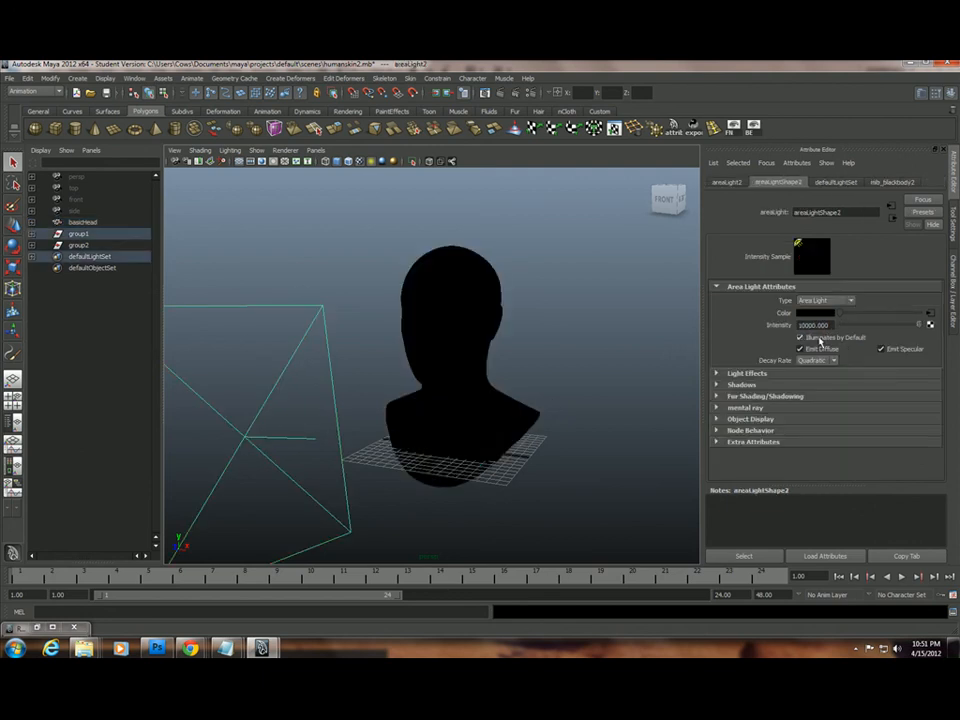
{"action": "left_click_drag", "start_coordinate": [832, 326], "coordinate": [771, 337]}
{"action": "left_click", "coordinate": [813, 325]}
{"action": "left_click", "coordinate": [930, 324]}
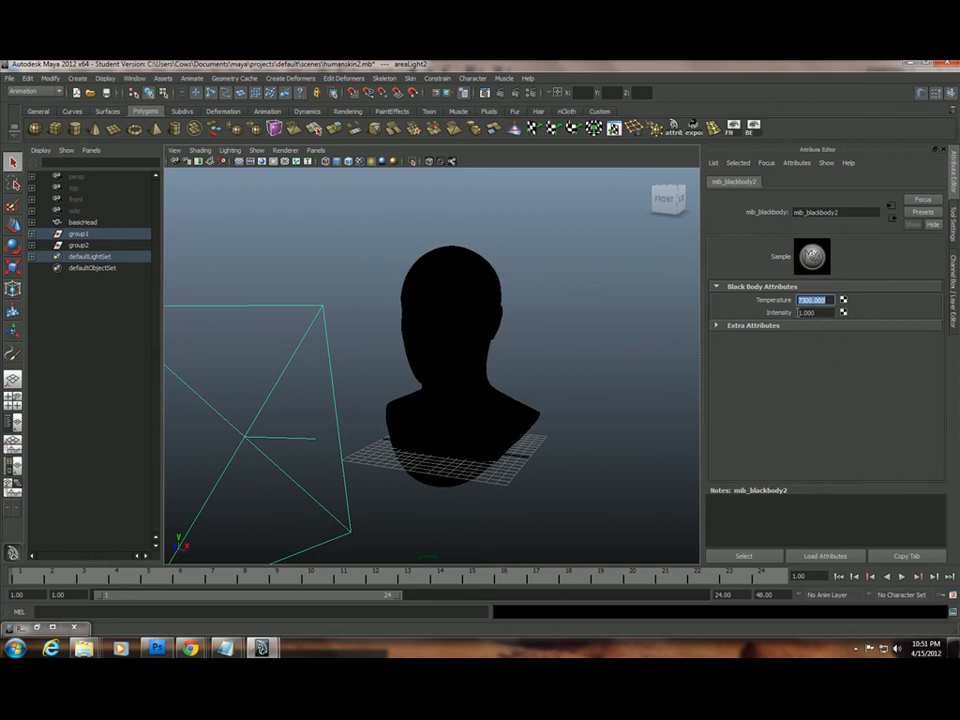
{"action": "left_click_drag", "start_coordinate": [261, 285], "coordinate": [356, 404]}
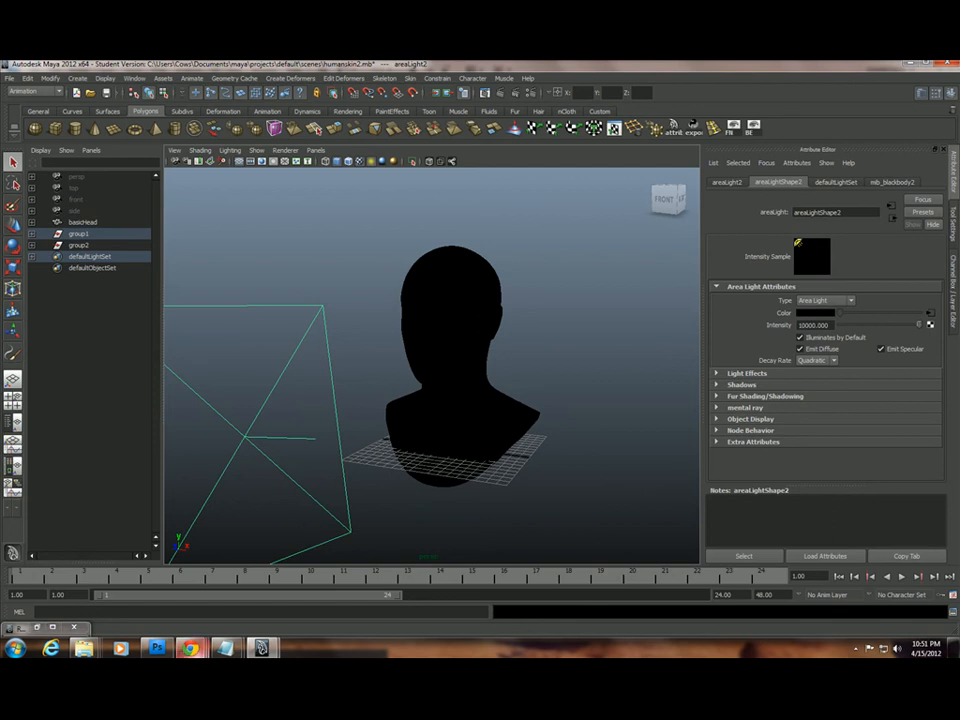
Switch to Chrome, search Google for "color temperature" in a new tab to view the 3dRender Kelvin chart, and return to Maya.
{"action": "mouse_move", "coordinate": [190, 648]}
{"action": "left_click", "coordinate": [212, 567]}
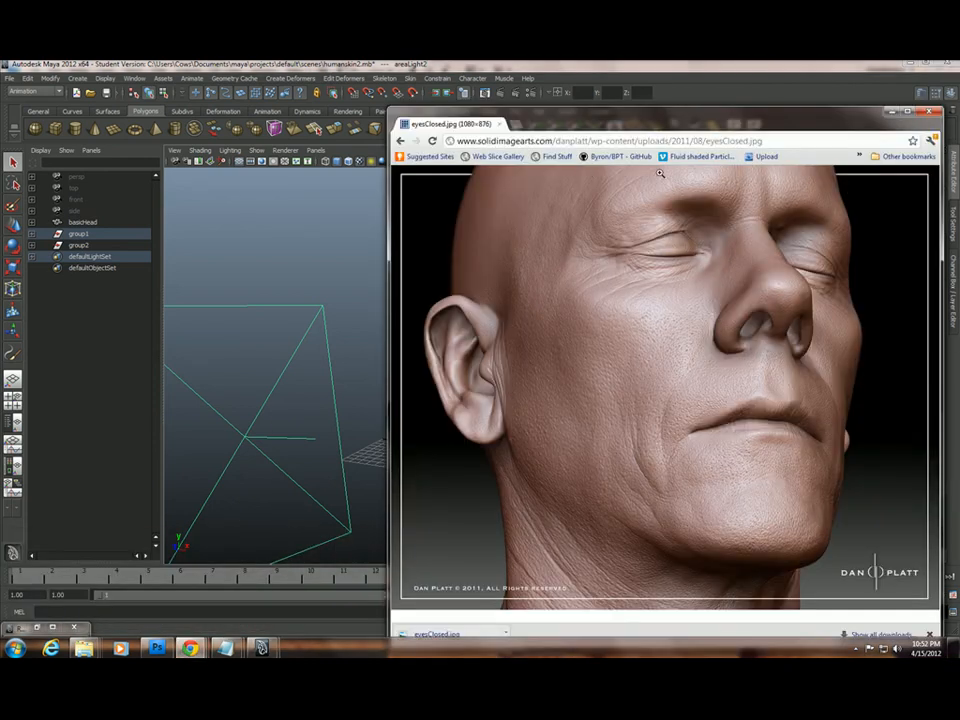
{"action": "left_click", "coordinate": [520, 124]}
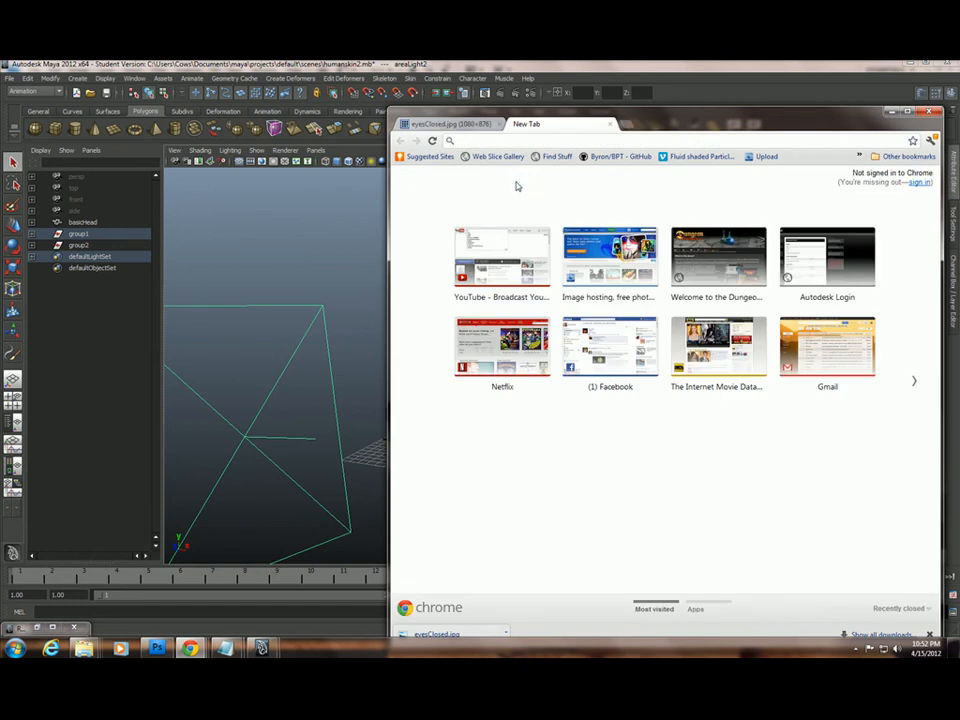
{"action": "type", "text": "colr"}
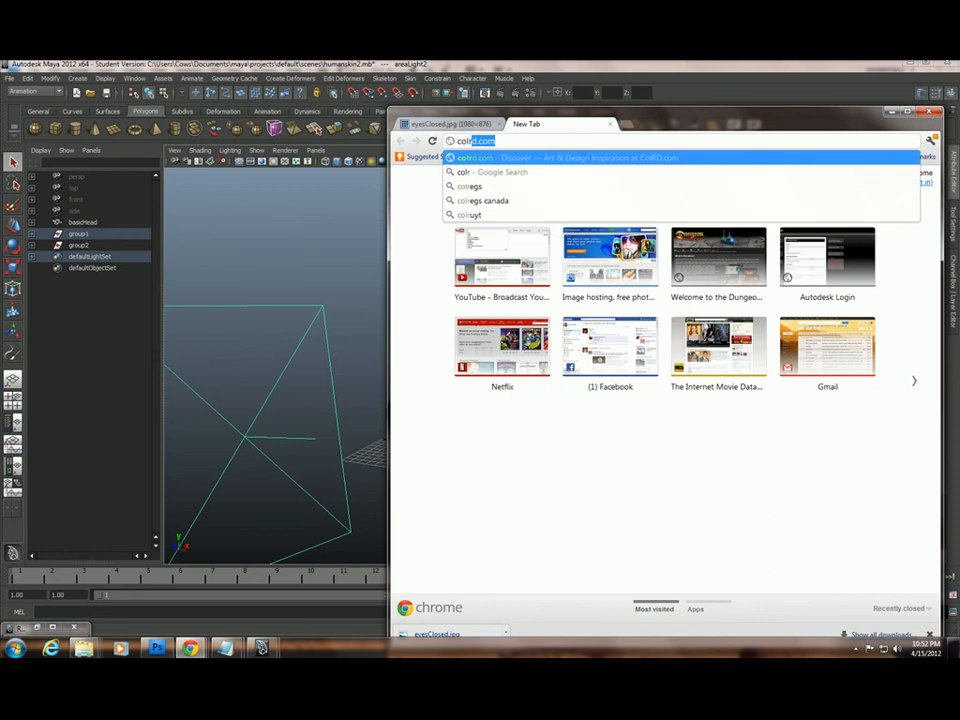
{"action": "key", "text": "BackSpace"}
{"action": "key", "text": "BackSpace"}
{"action": "type", "text": "ort"}
{"action": "key", "text": "BackSpace"}
{"action": "type", "text": "temperature"}
{"action": "key", "text": "Return"}
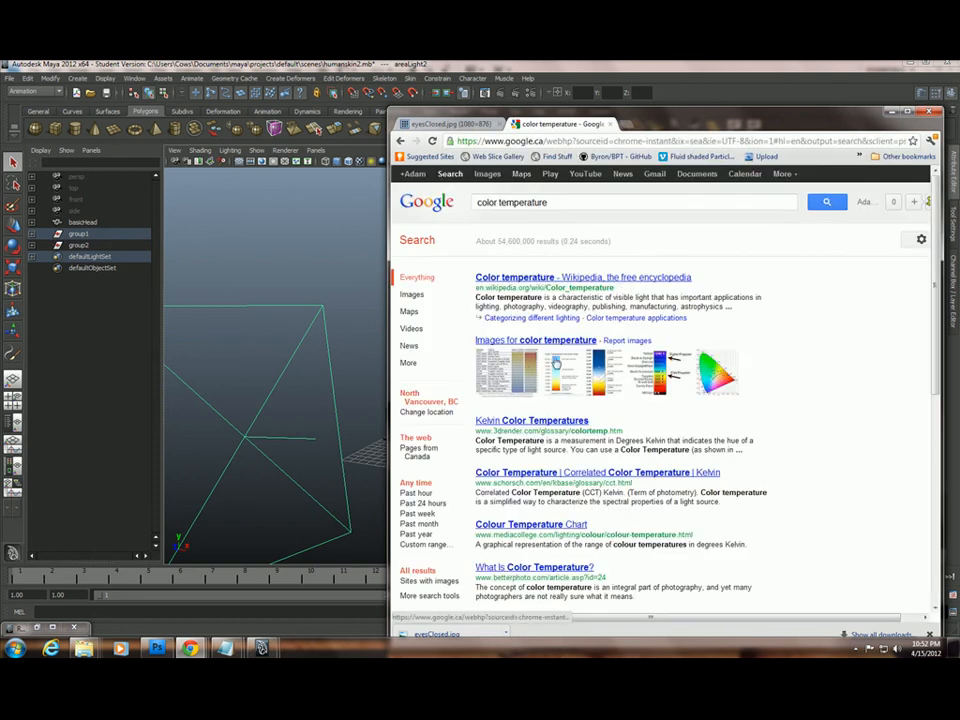
{"action": "left_click", "coordinate": [505, 368]}
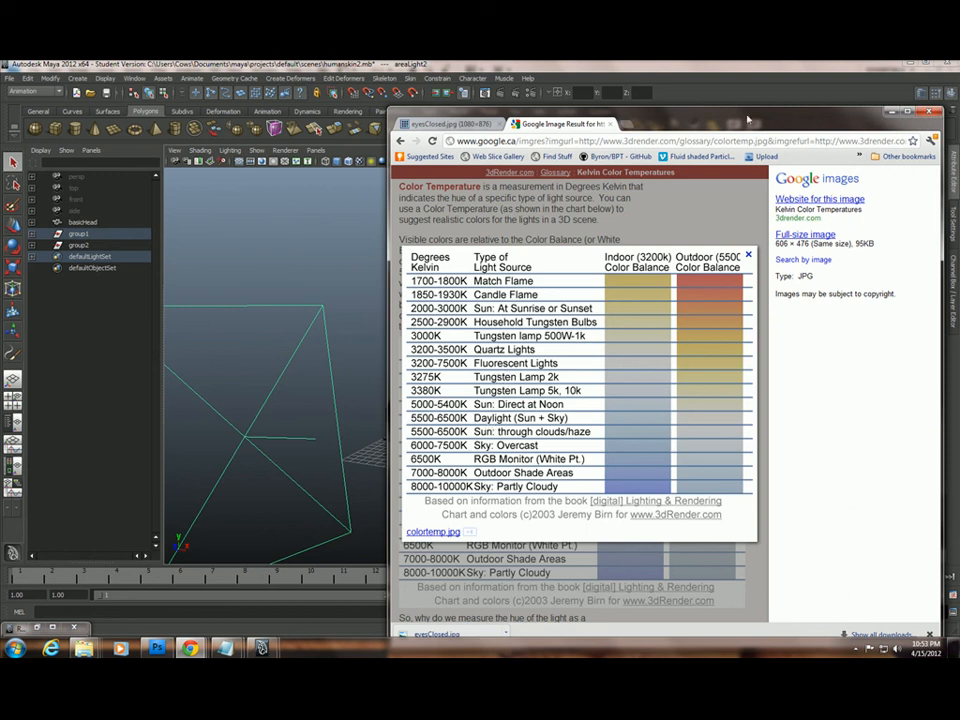
{"action": "left_click", "coordinate": [865, 95]}
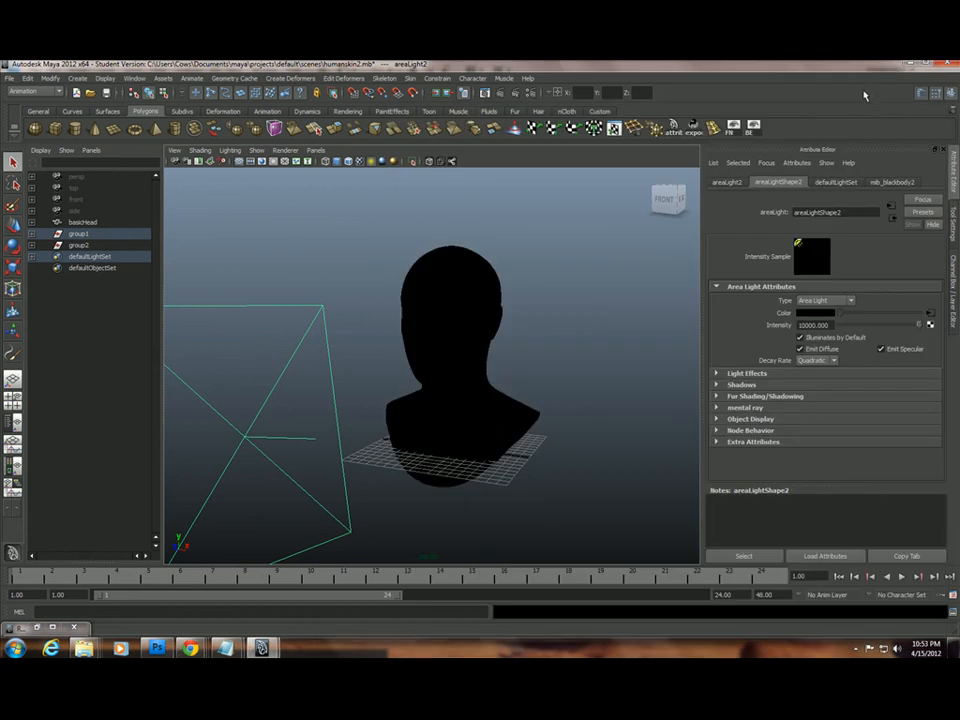